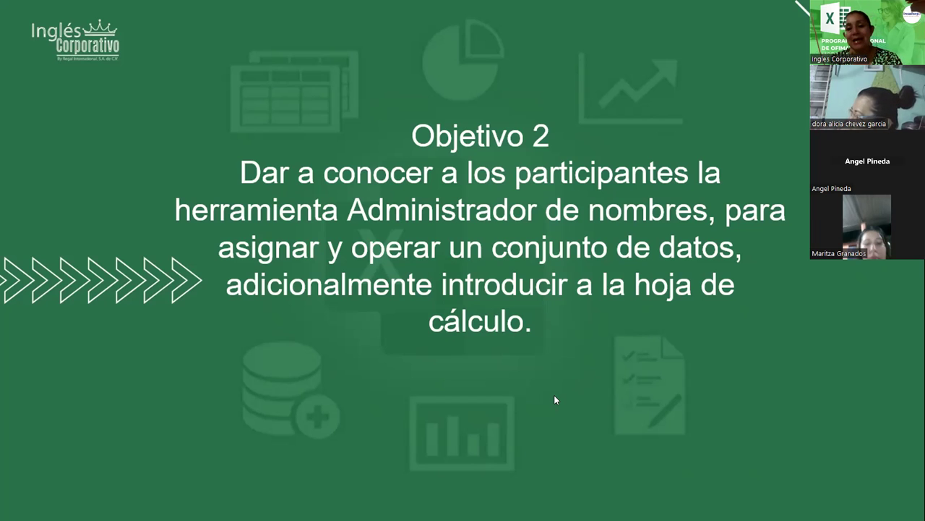
Advance the slideshow to the 'Definición de nombres de celdas y rangos de celdas' slide.
click(553, 399)
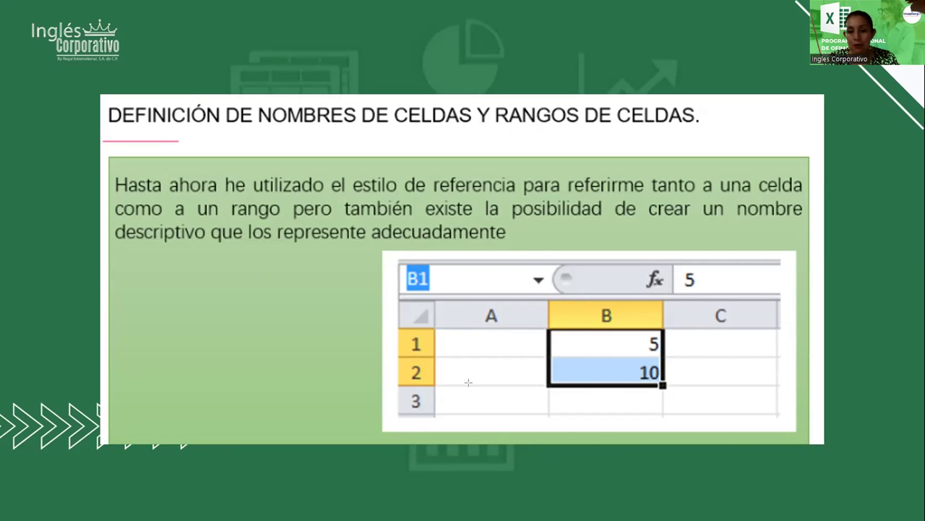
Mark row 2 with a pen annotation, then advance to the 'Utilizar un nombre en una fórmula' slide.
mouse_move(433, 355)
mouse_down()
mouse_move(775, 377)
mouse_move(771, 412)
mouse_up()
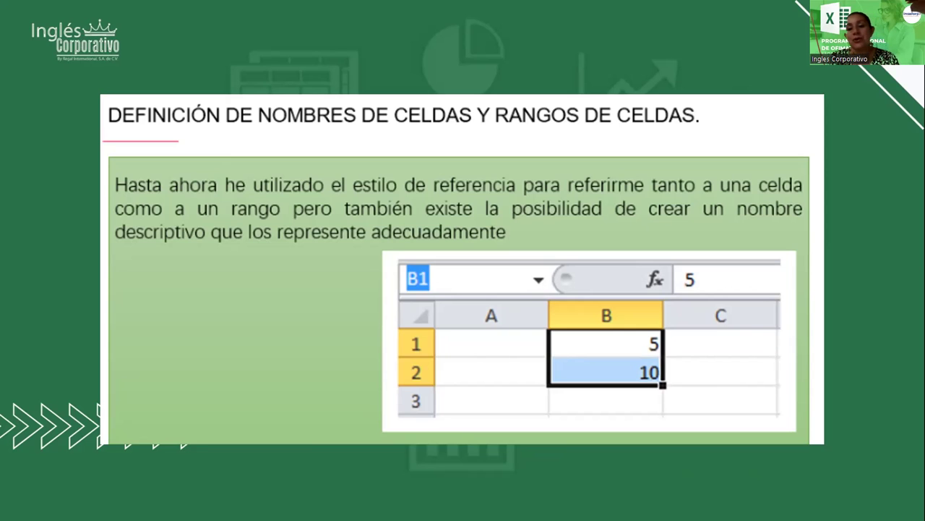
click(231, 301)
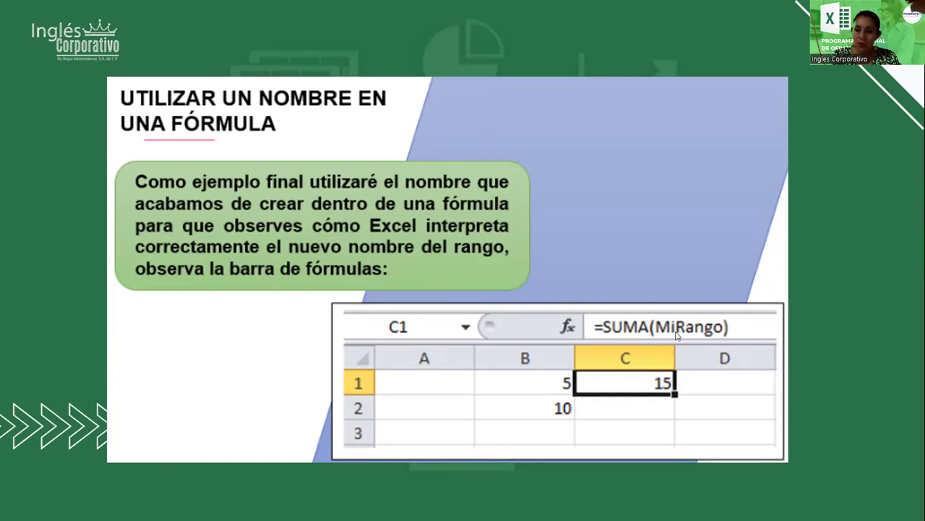
Advance to the 'Operaciones con rangos' slide showing =SUMA(enero) examples.
click(555, 319)
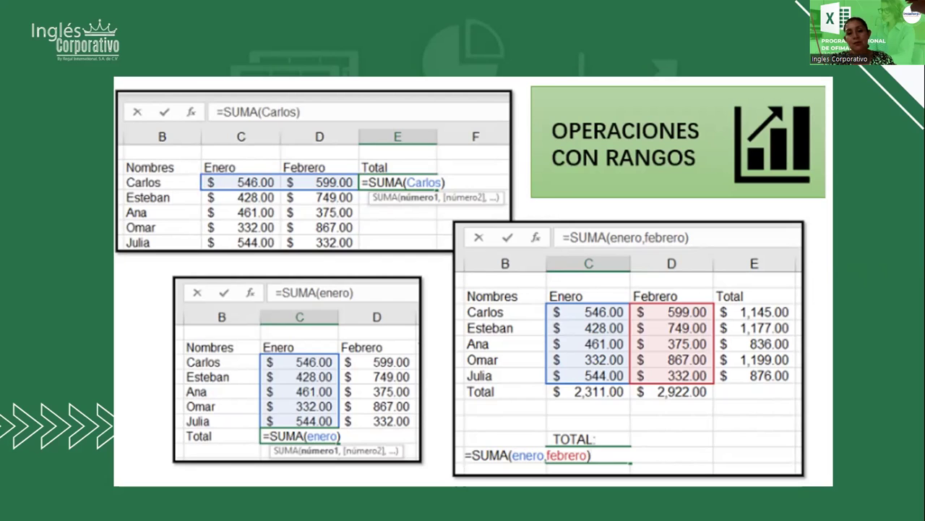
Advance to the 'El cuadro Nombre nuevo' slide.
click(535, 417)
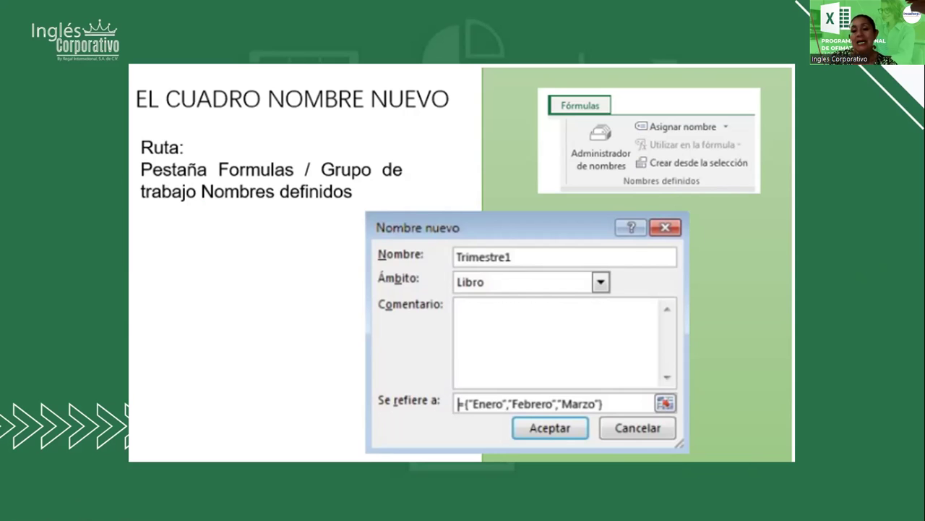
Advance to the 'Creación de una constante' slide with the ISSS 3.25% constant.
click(609, 245)
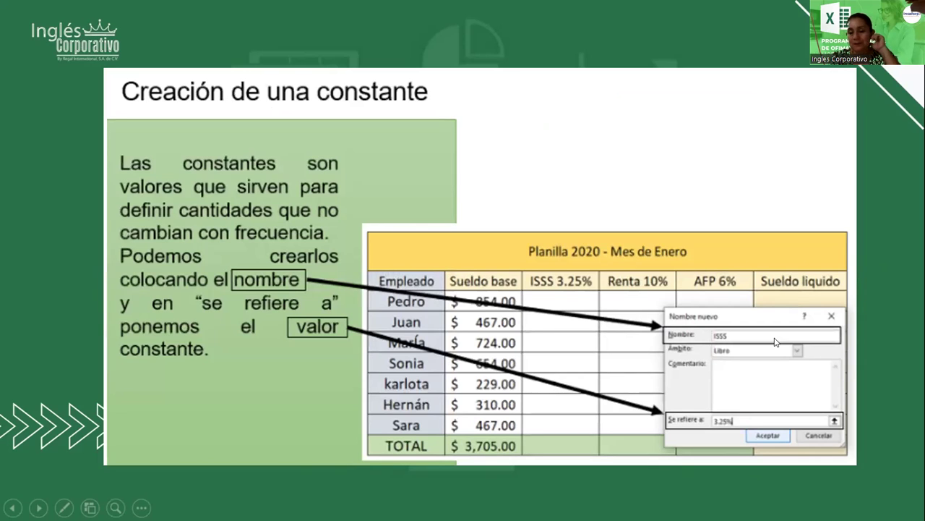
End the slideshow and bring the Administrador de nombres.xlsx workbook to the front.
click(681, 246)
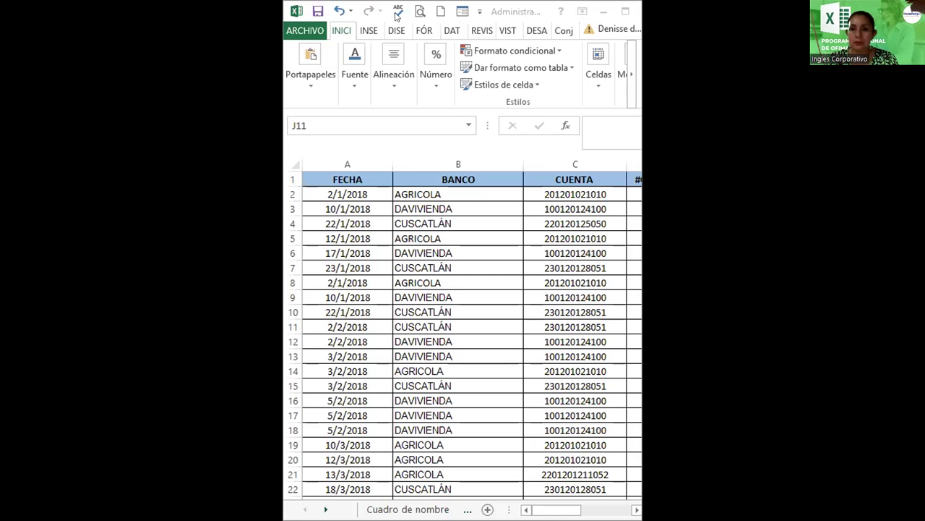
click(639, 9)
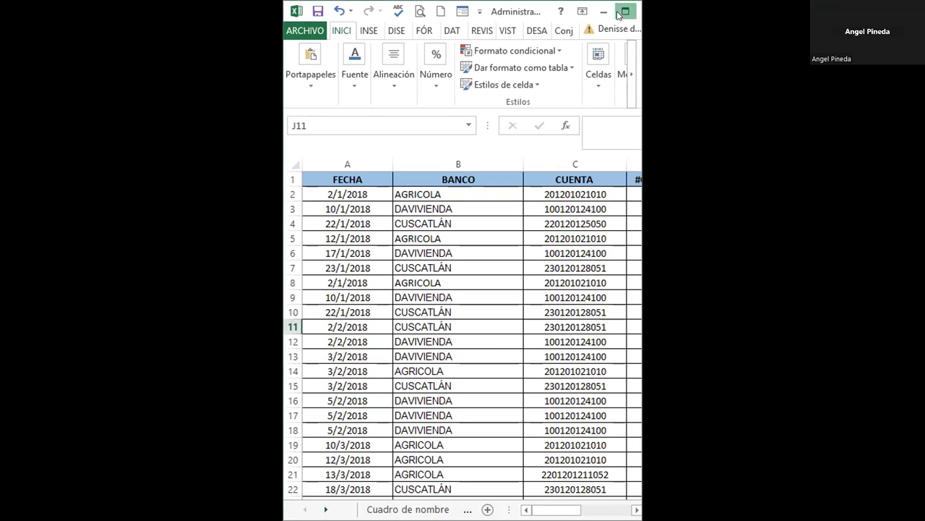
click(619, 15)
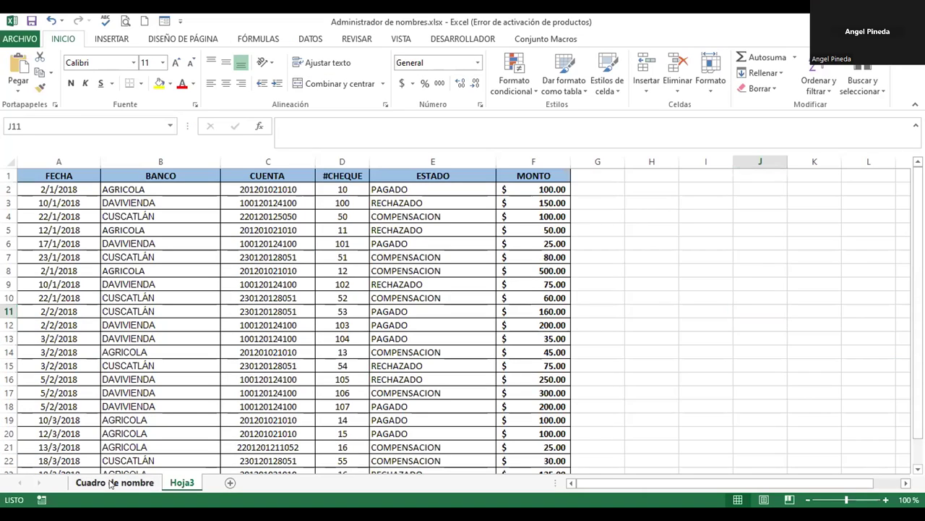
Open the Cuadro de nombre sheet and review the ISSS rate in J4 and the 3.25% column.
click(109, 483)
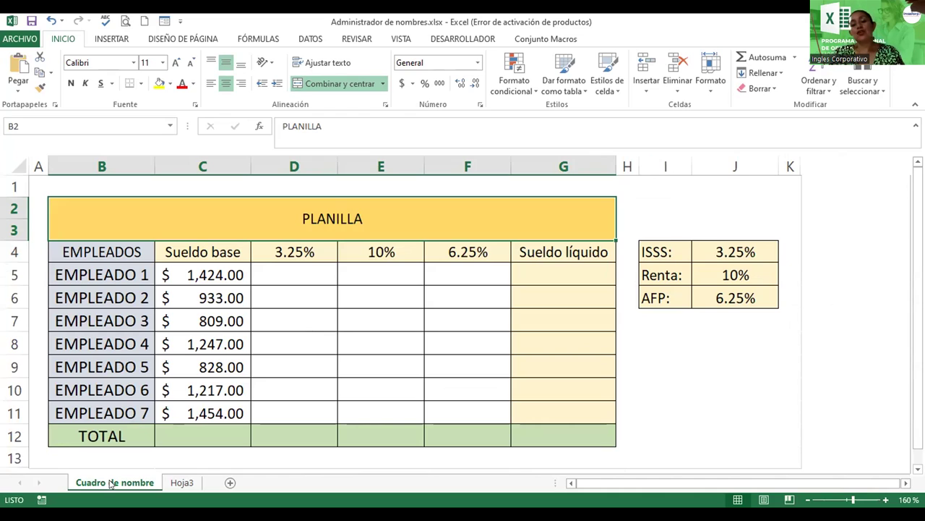
click(754, 258)
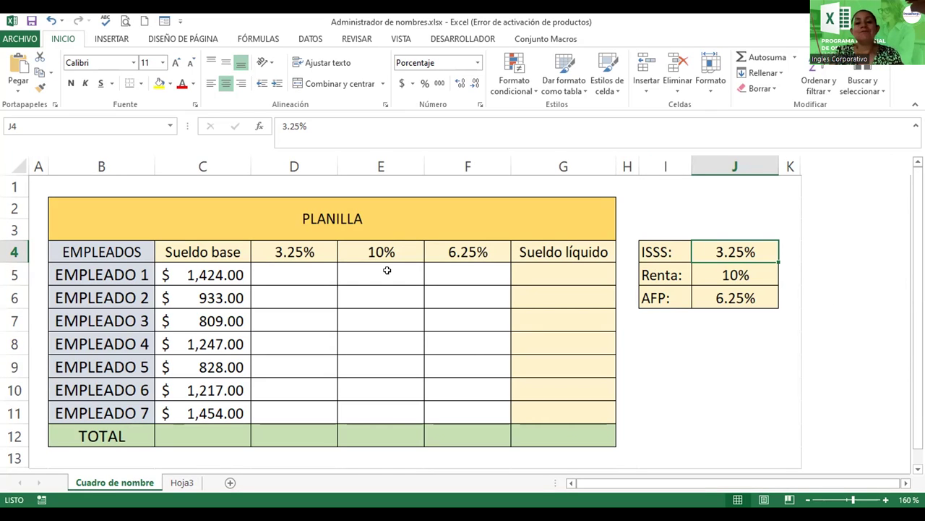
click(286, 267)
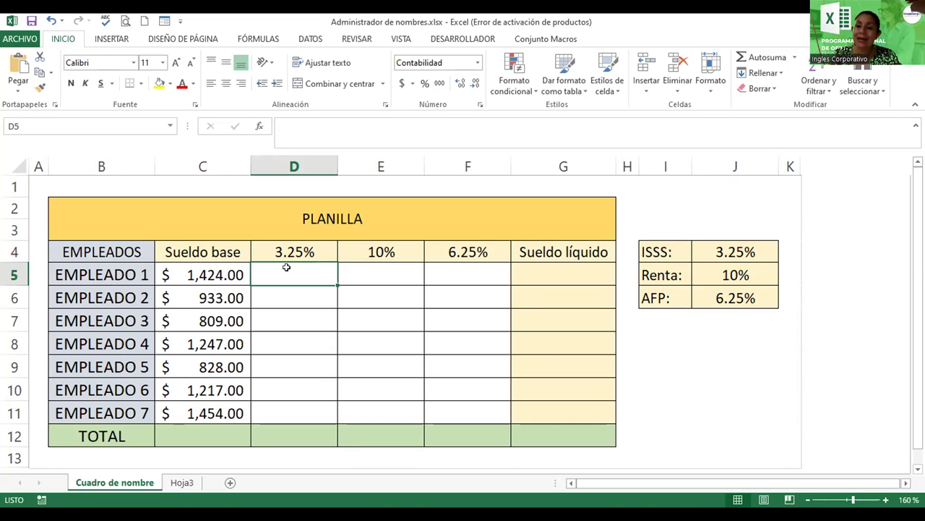
click(745, 251)
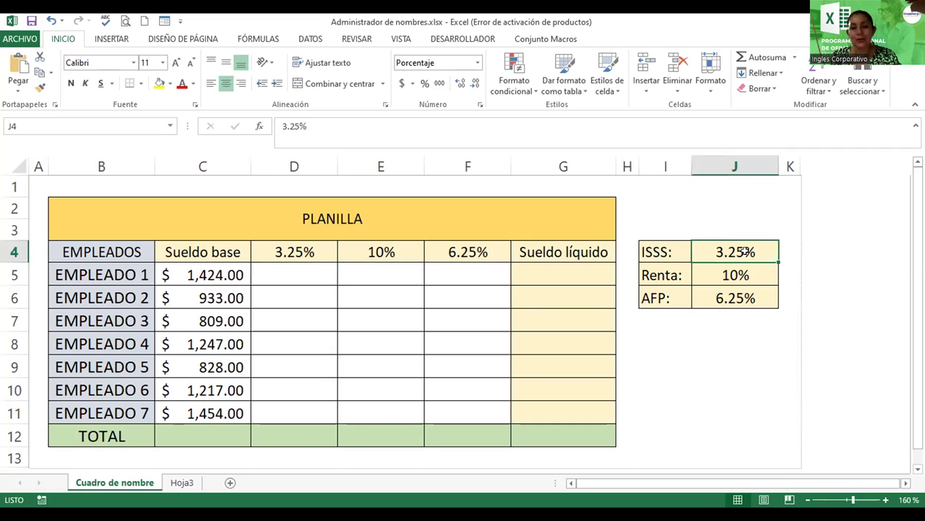
Enter =C5*J4 in D5 and fill it down to D11.
click(303, 267)
text(=)
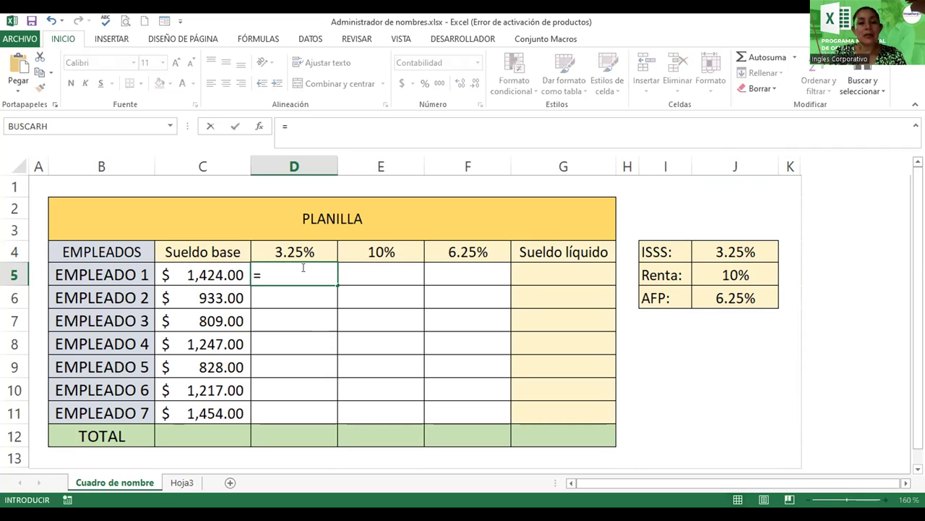
click(191, 272)
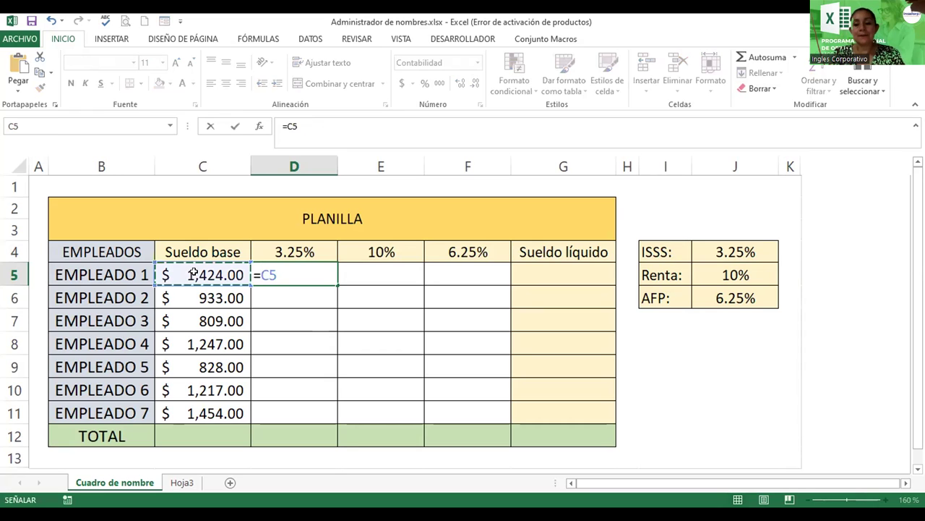
text(*)
click(736, 250)
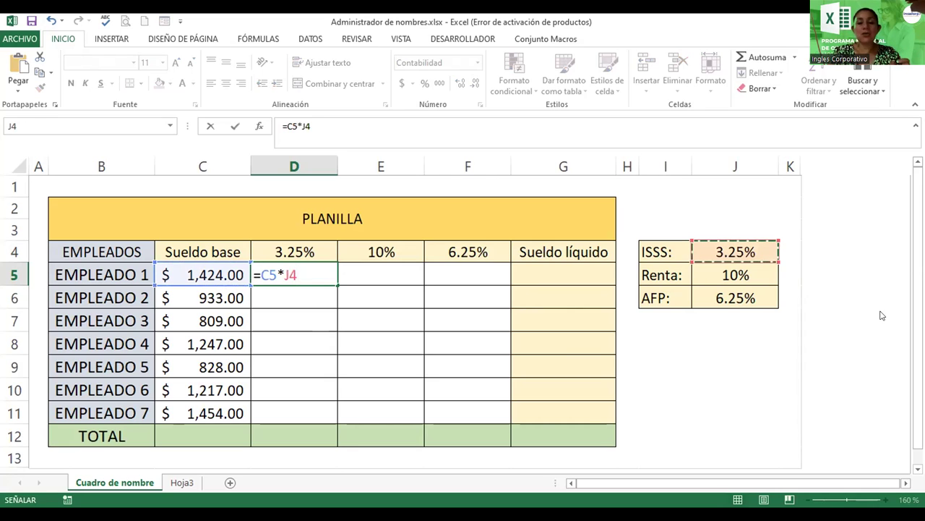
key(Return)
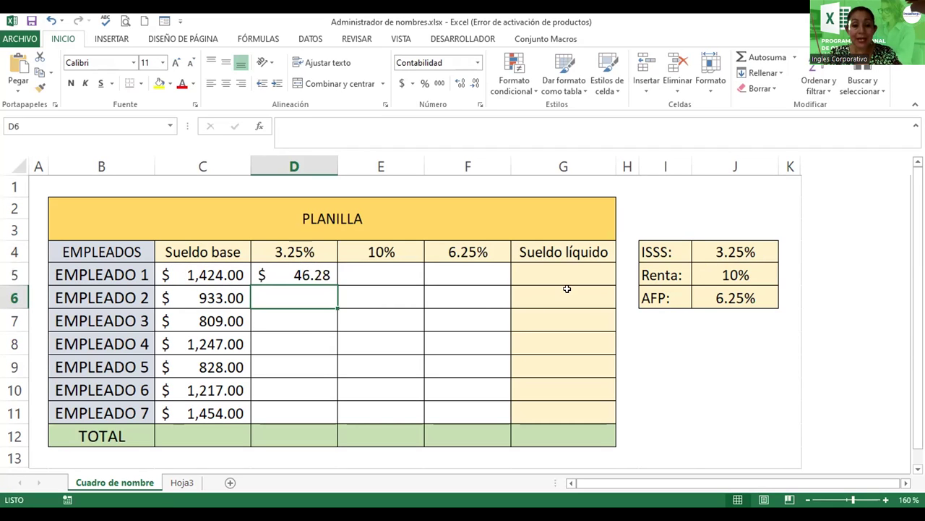
click(321, 277)
drag(337, 286, 341, 413)
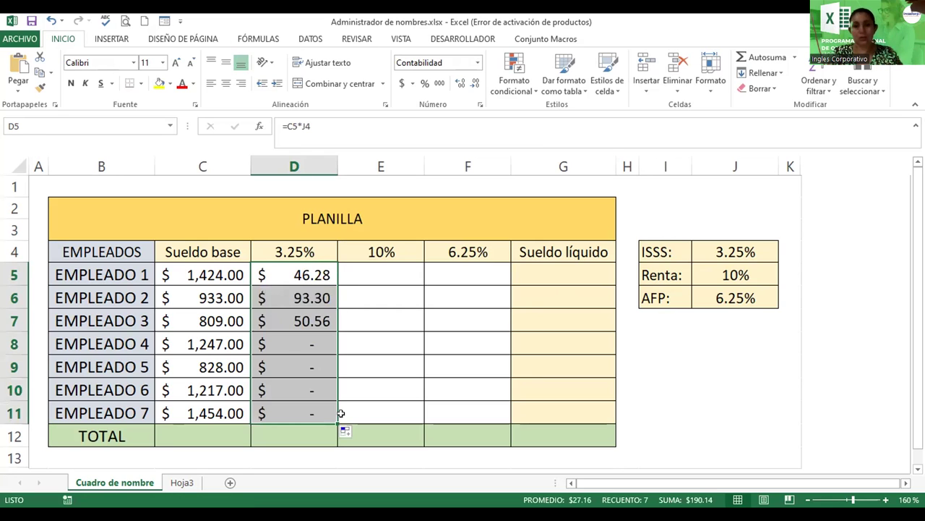
Inspect the copied formulas in D6–D8 to see the rate reference shifted away from J4.
double_click(293, 295)
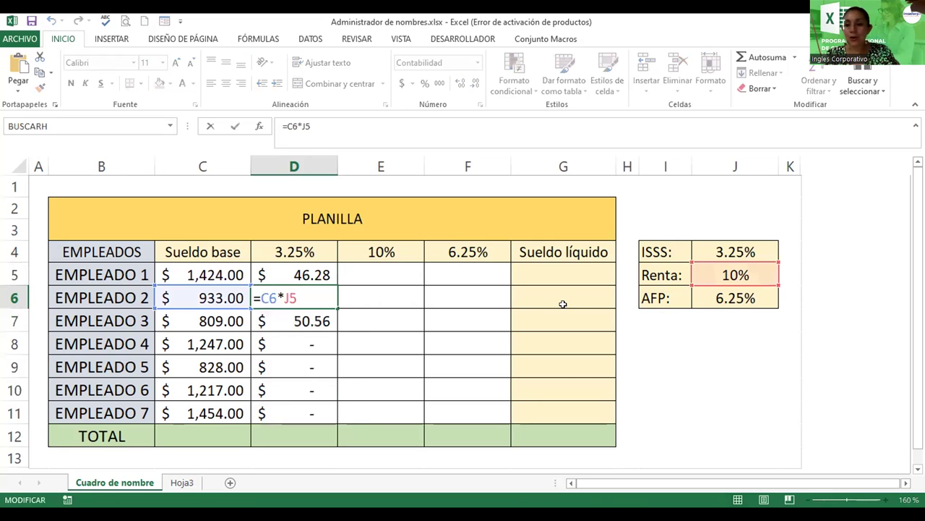
click(737, 284)
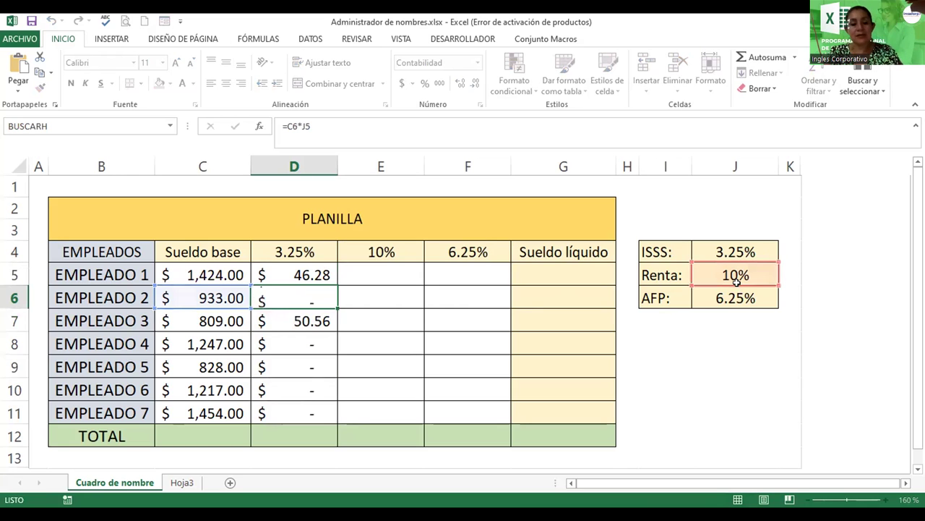
key(Return)
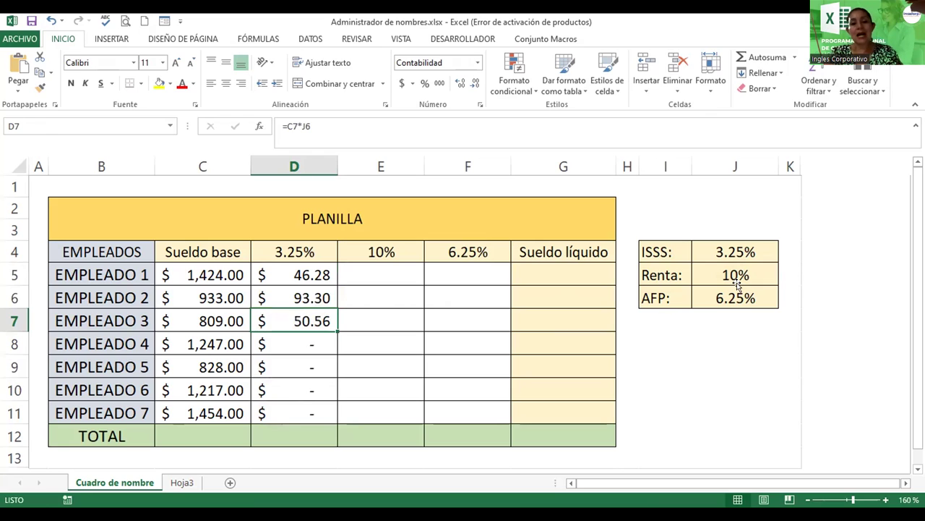
key(F2)
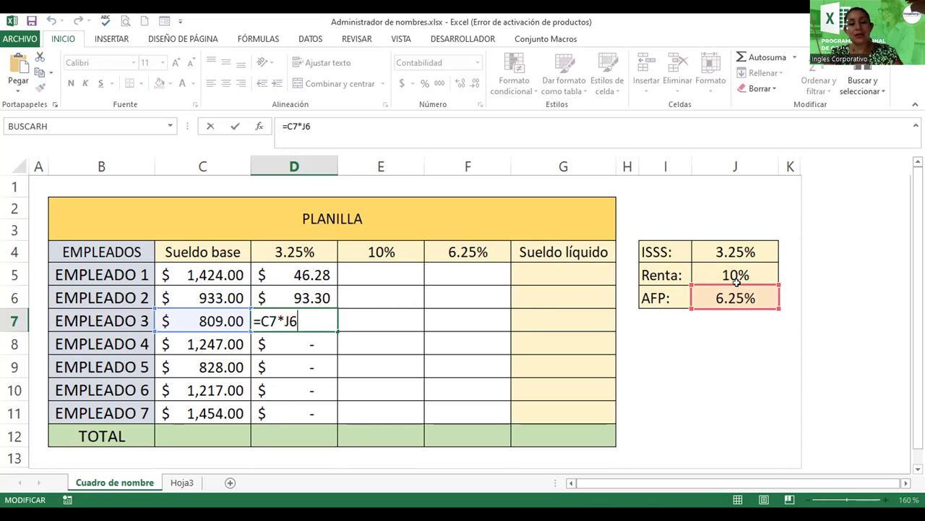
key(Return)
key(F2)
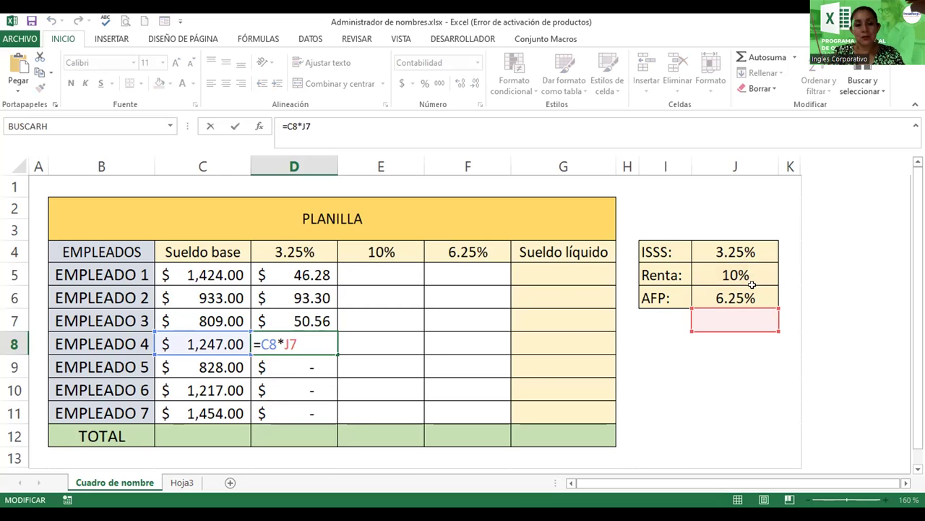
key(Return)
double_click(296, 274)
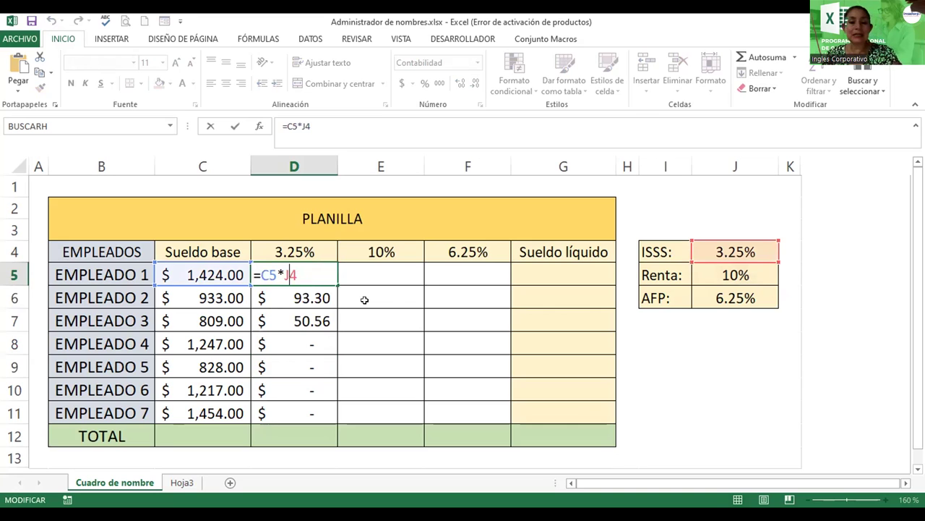
Change D5 to =C5*$J$4 with an absolute rate and refill D5:D11.
key(F4)
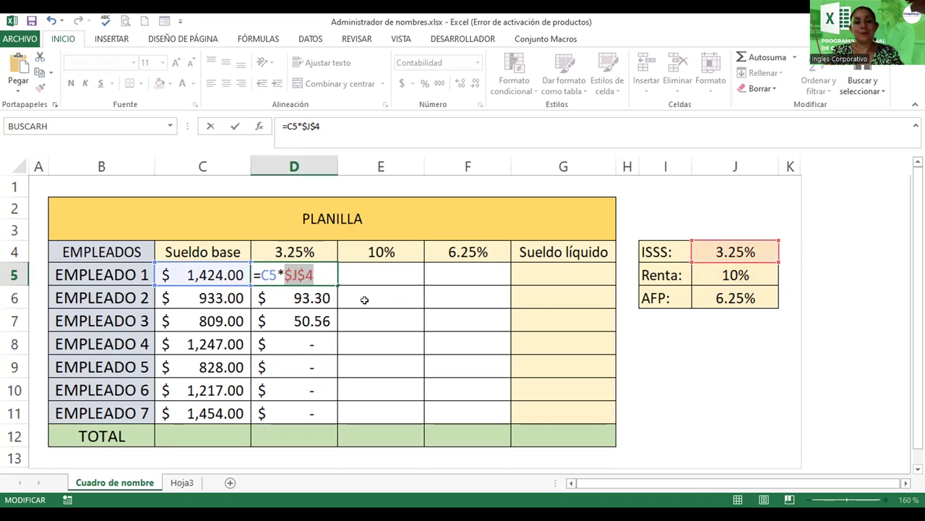
key(Return)
click(318, 274)
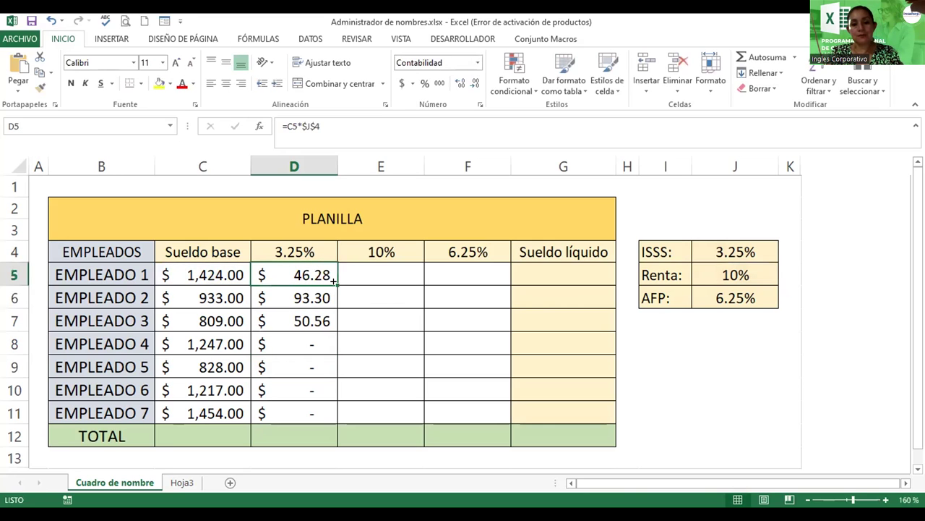
double_click(334, 282)
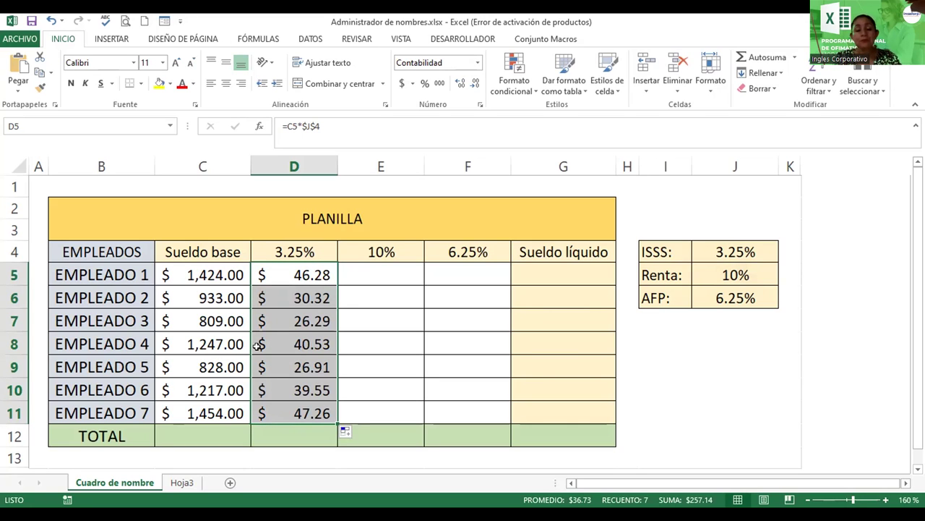
click(195, 433)
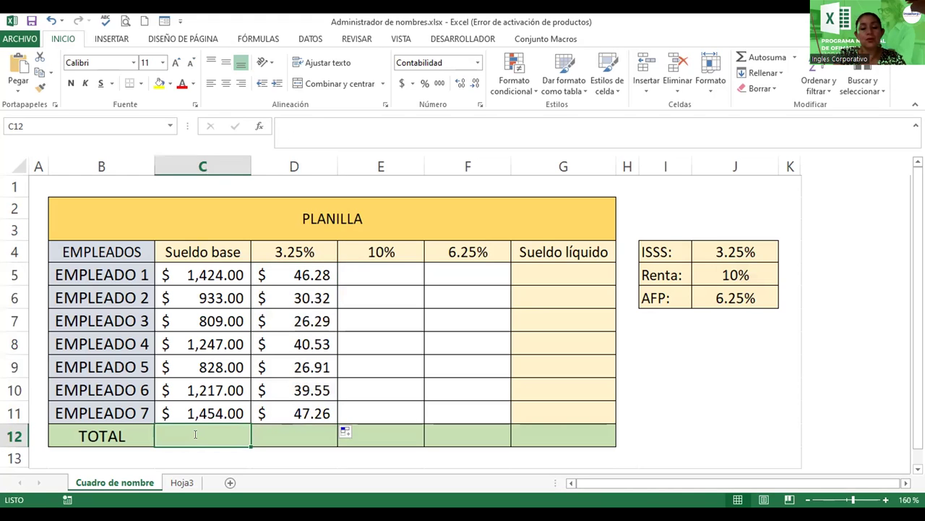
text(=)
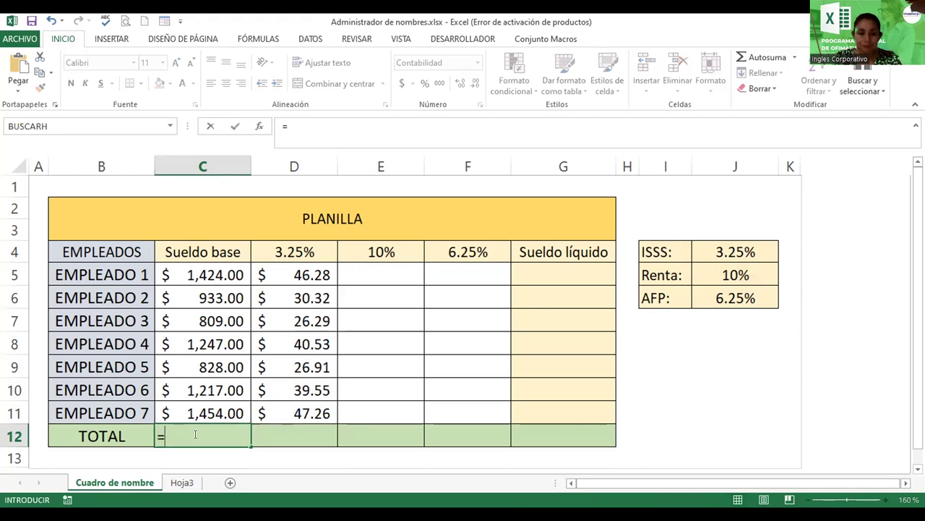
text(suma()
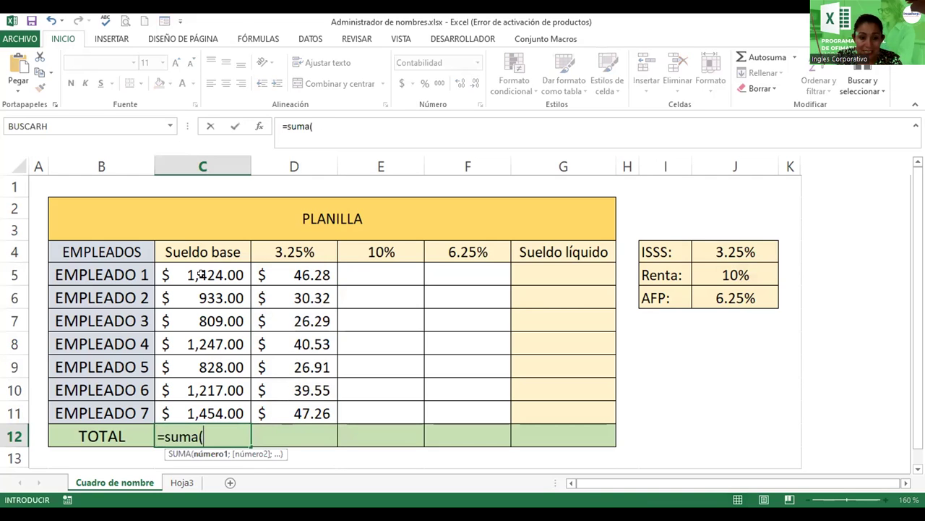
click(202, 274)
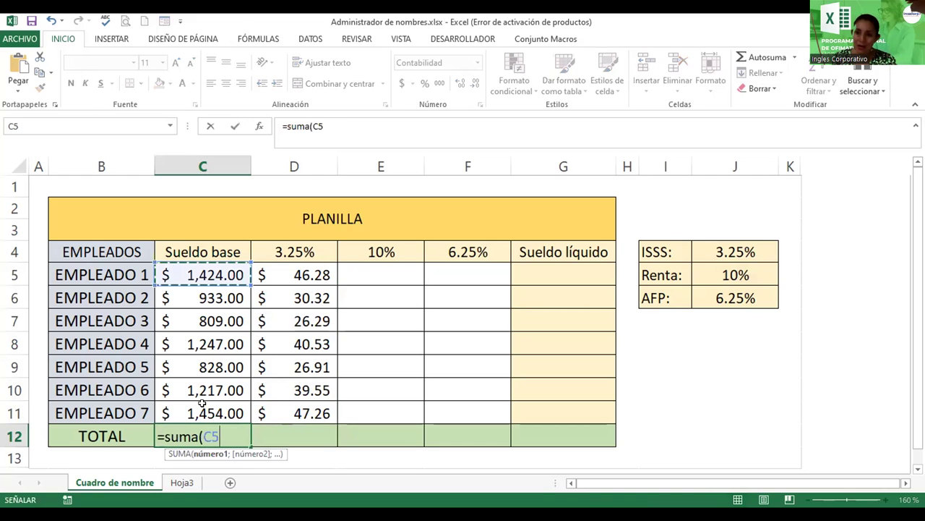
drag(202, 273, 201, 403)
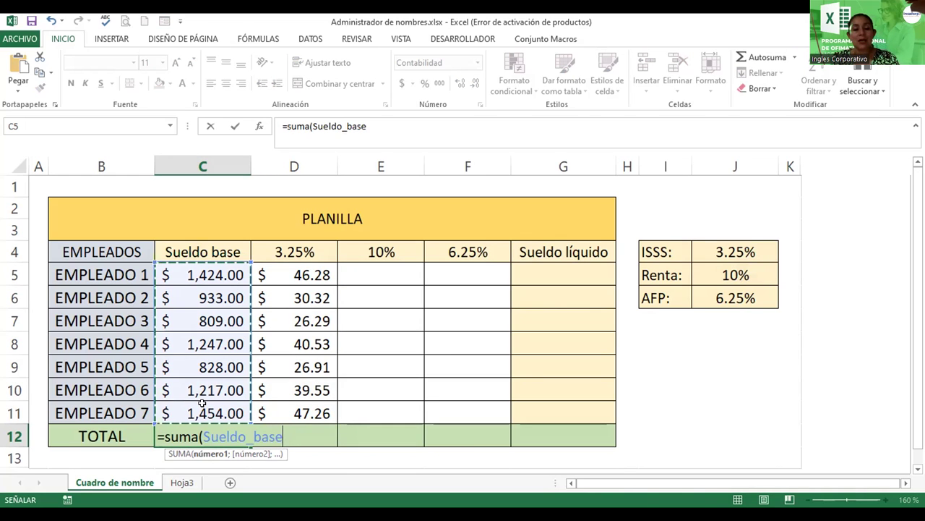
key(Escape)
click(278, 316)
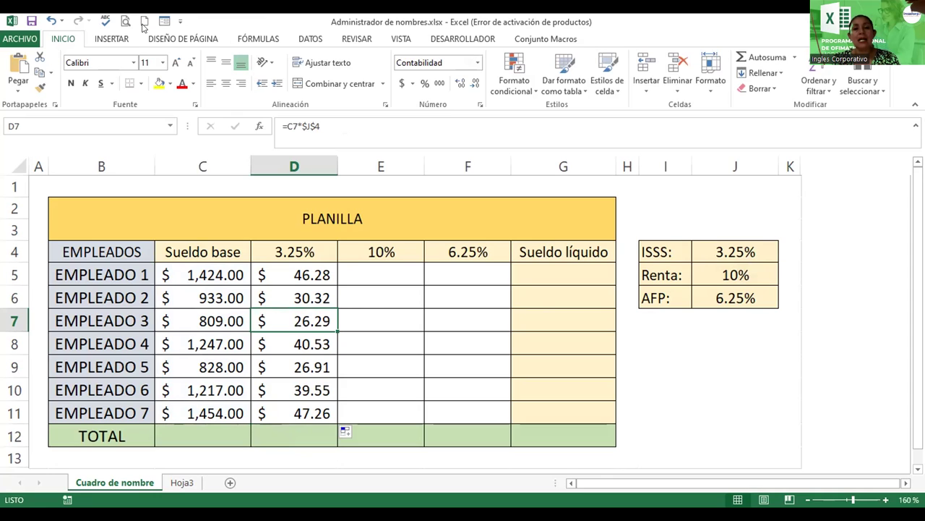
Open the Administrador de nombres from FÓRMULAS, review the defined names, and close it.
click(263, 40)
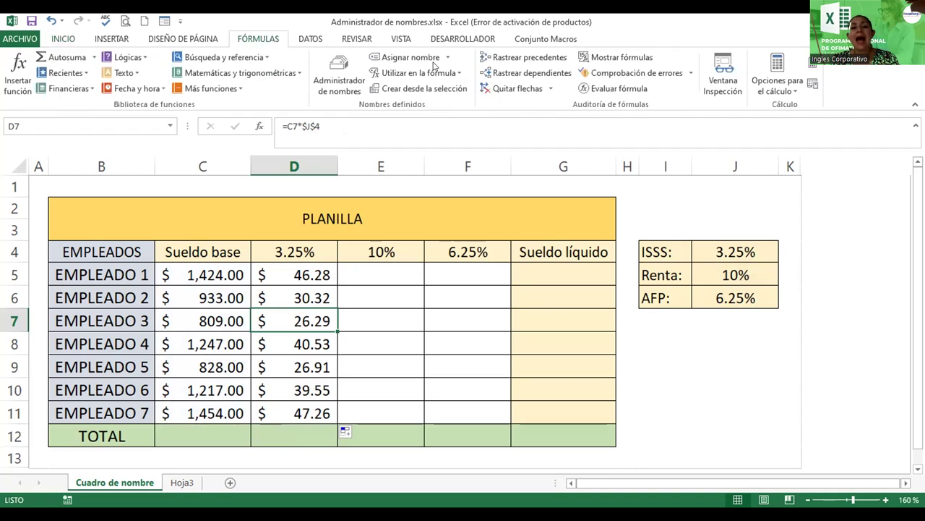
click(352, 70)
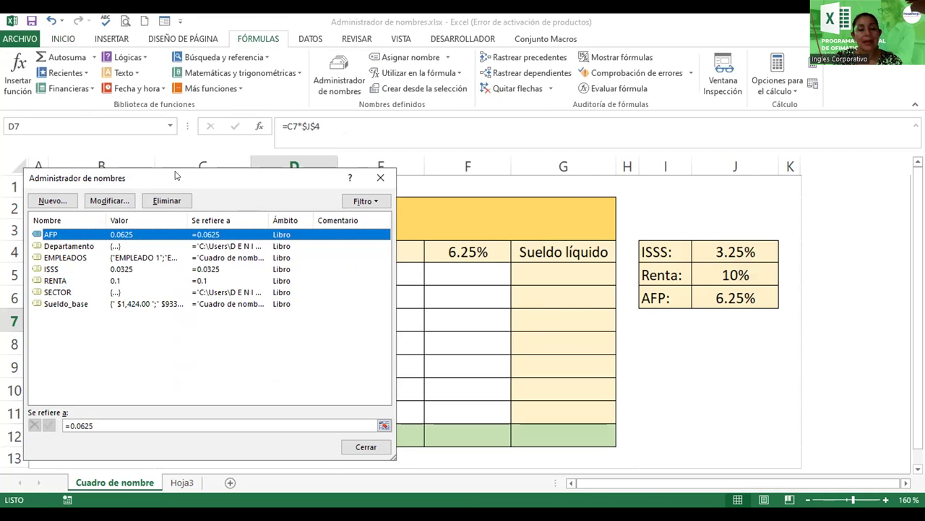
drag(175, 176, 467, 148)
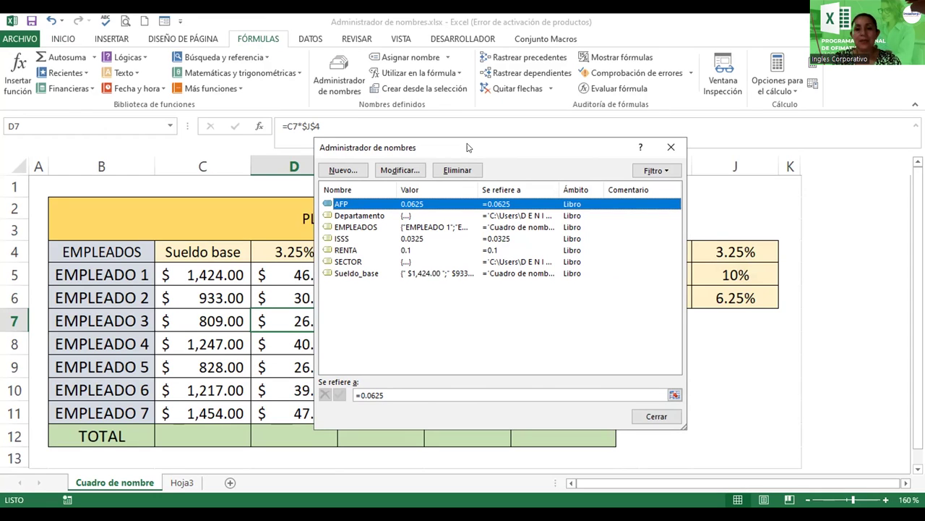
click(672, 149)
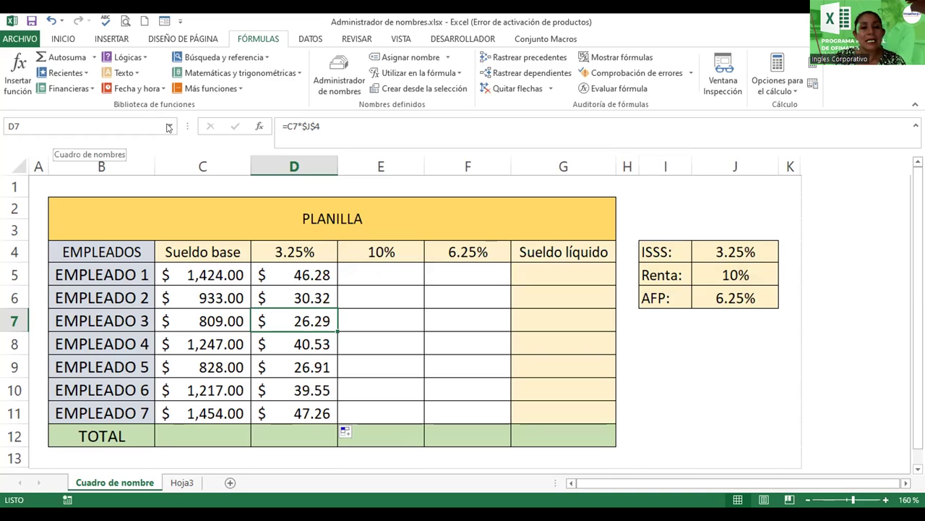
click(169, 128)
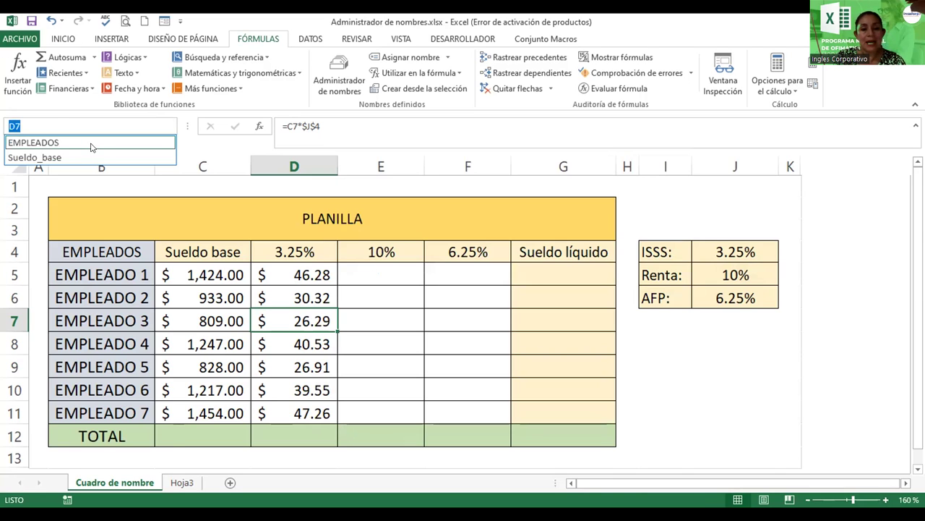
click(92, 143)
click(169, 127)
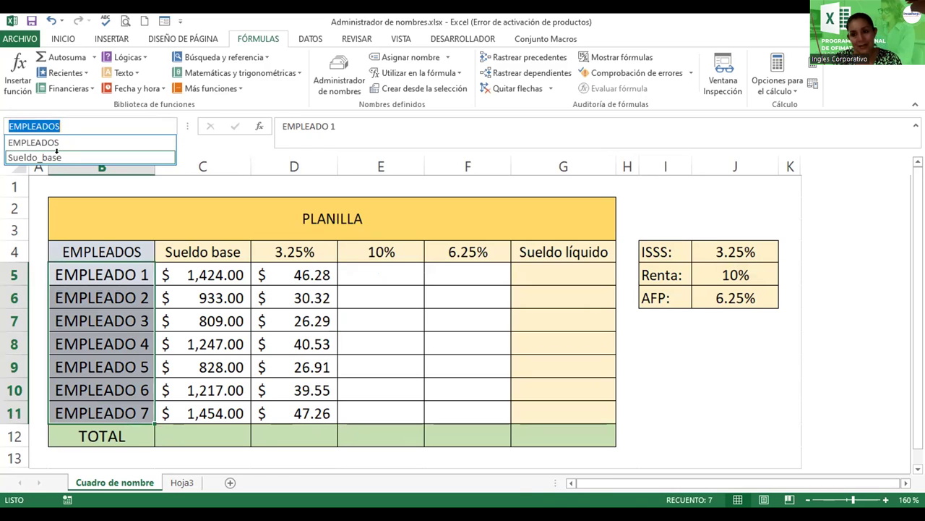
click(56, 153)
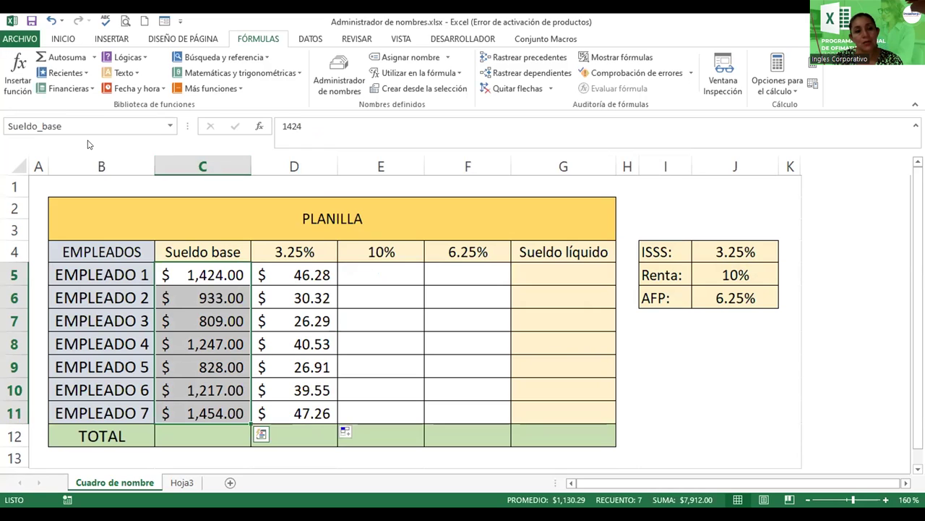
click(168, 127)
click(31, 143)
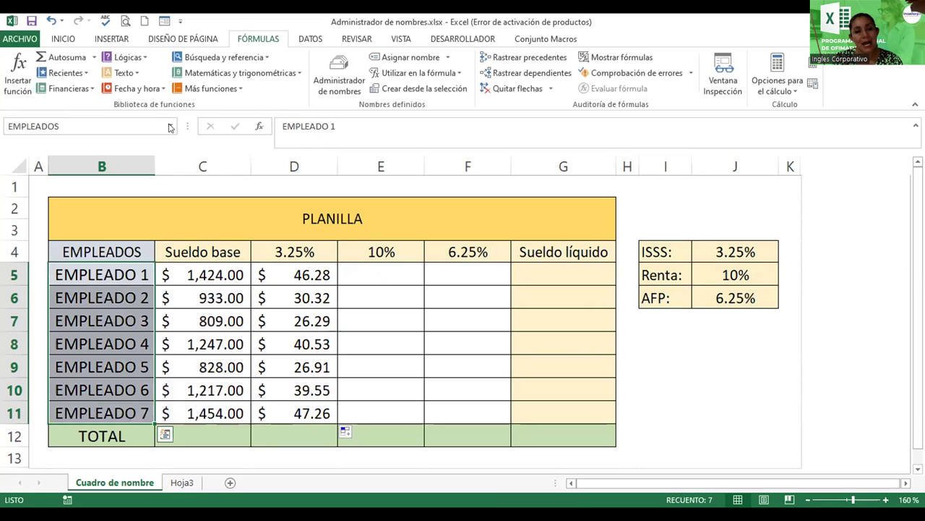
click(171, 127)
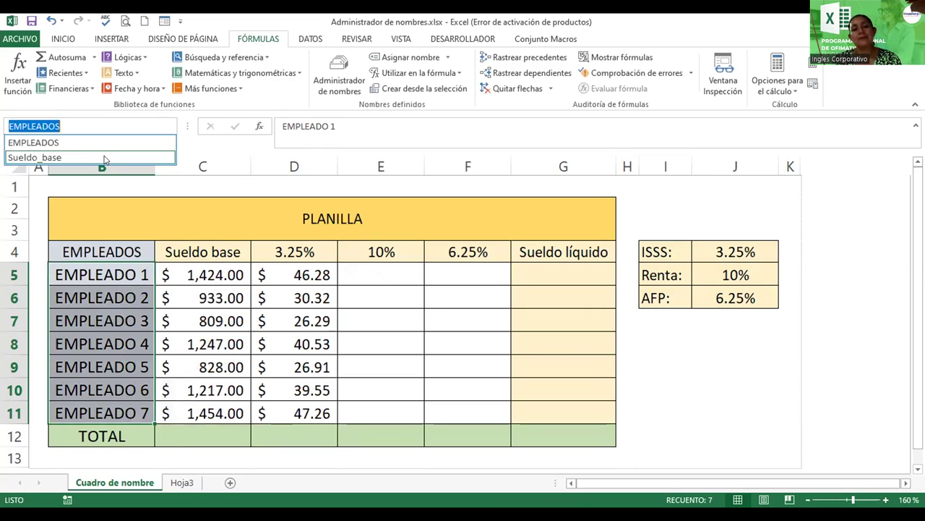
click(104, 153)
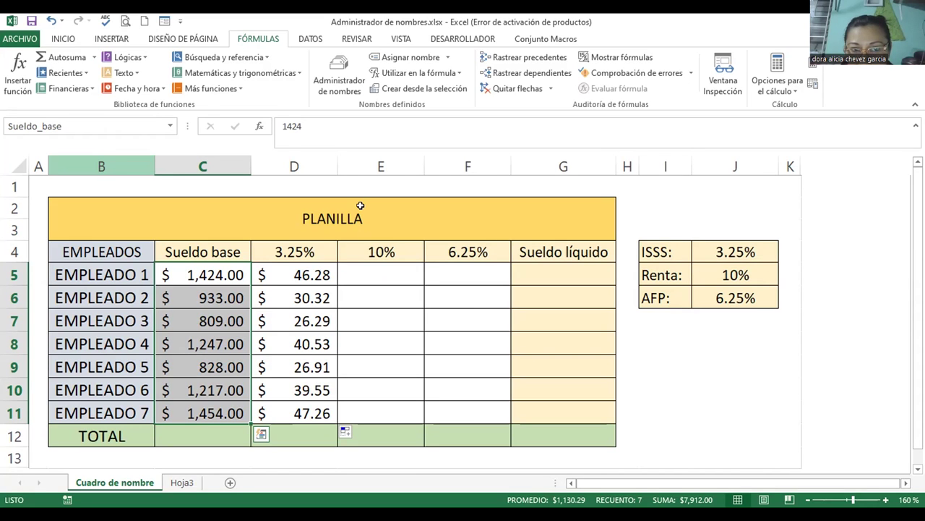
double_click(297, 273)
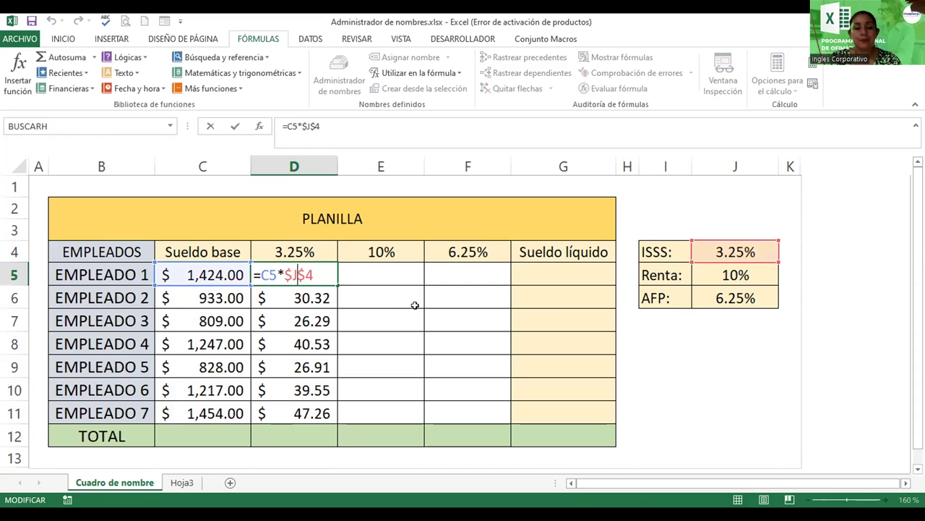
key(Return)
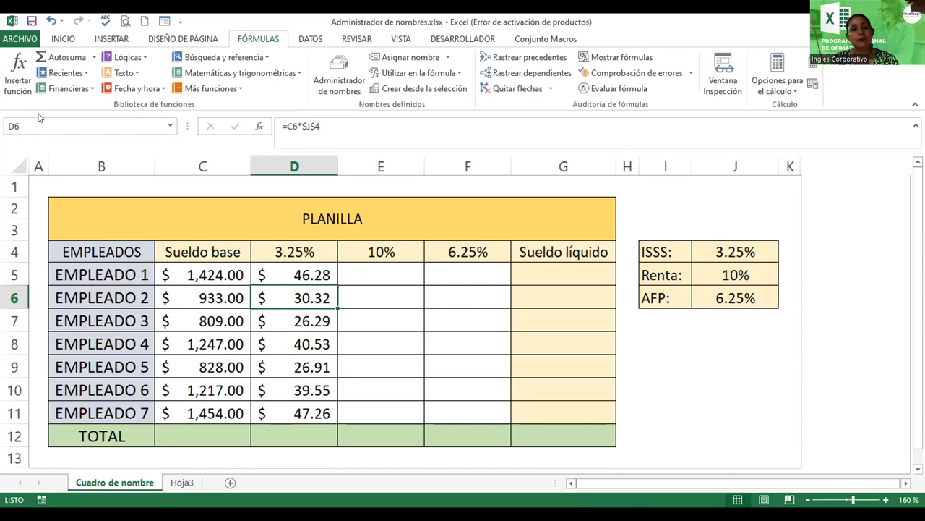
click(171, 128)
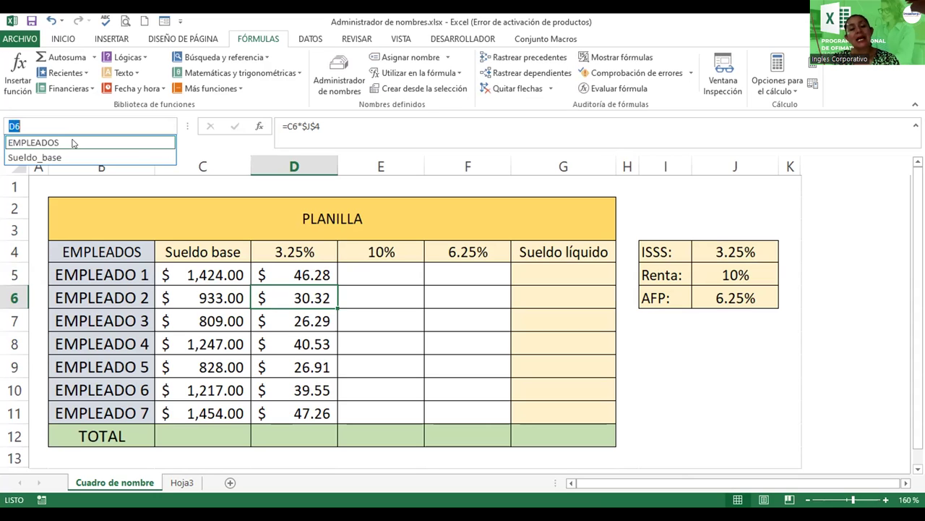
click(72, 143)
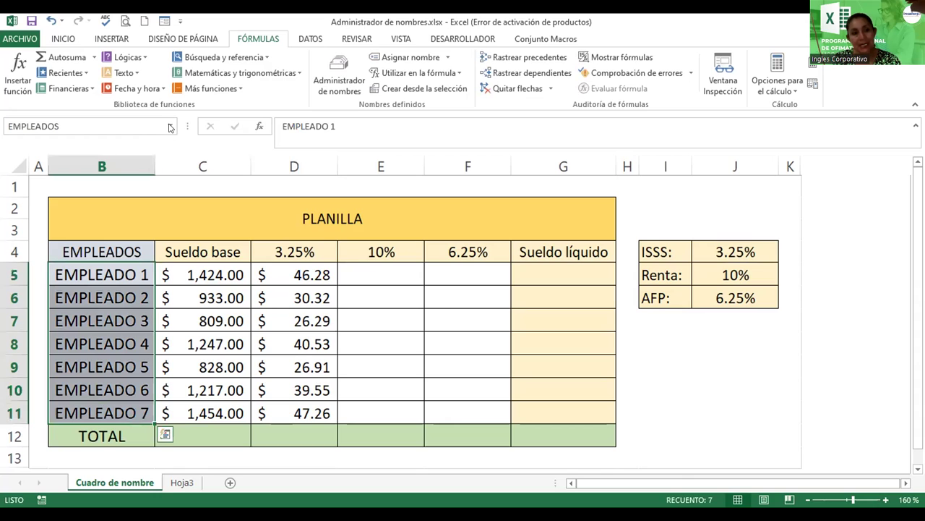
click(174, 128)
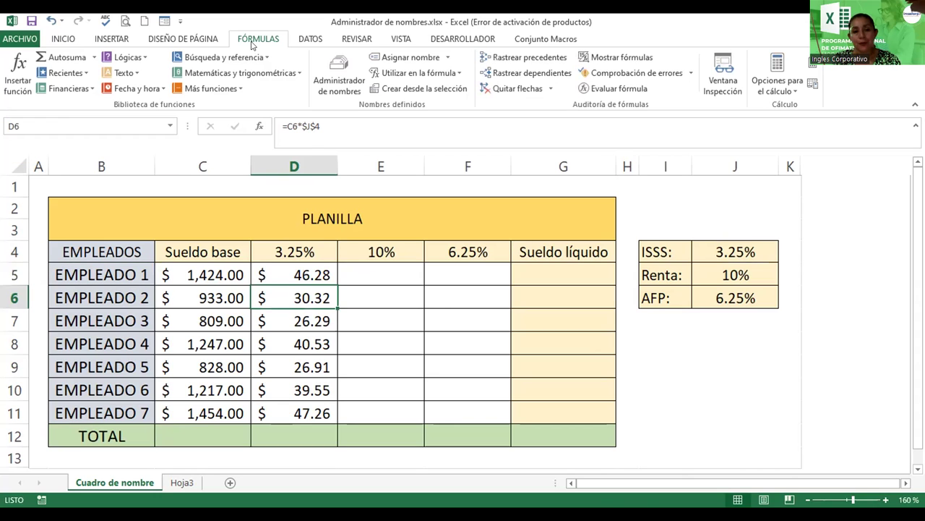
Open Name Manager, move it aside to reveal the sheet, and try removing the AFP name.
click(345, 65)
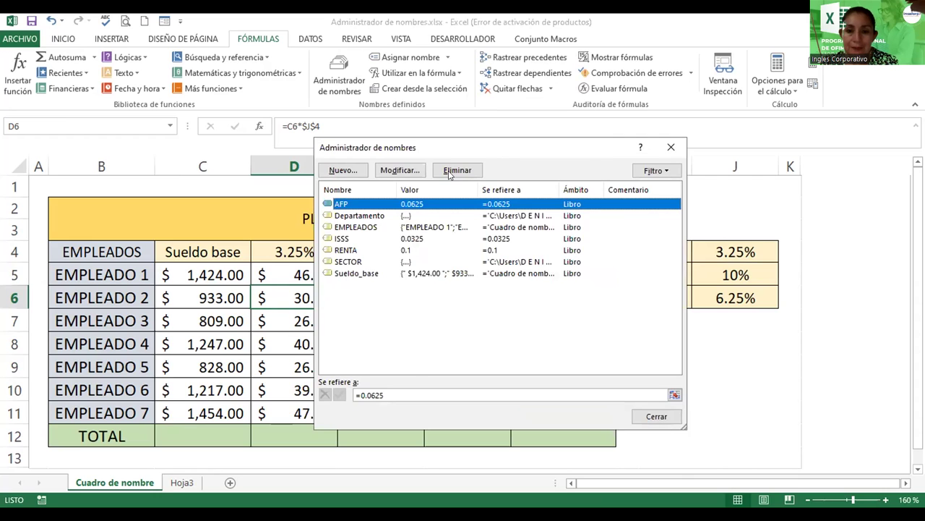
drag(446, 174, 546, 143)
click(549, 139)
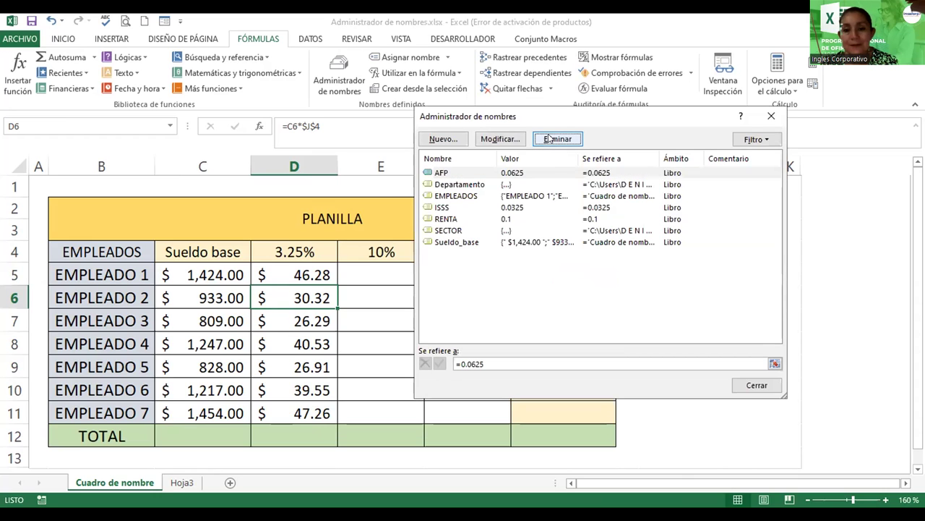
click(437, 303)
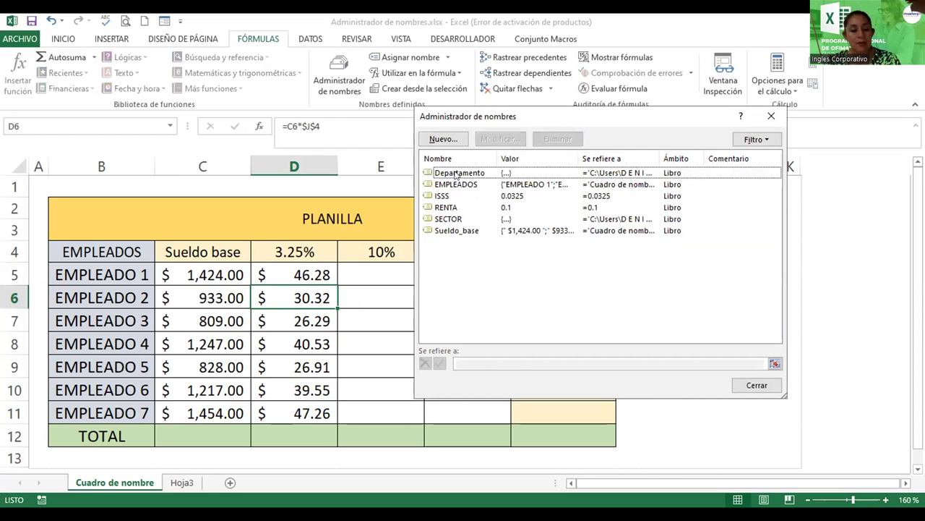
Select all six defined names, dismiss the deletion prompt without deleting, and close Name Manager.
click(457, 174)
key(shift+Down)
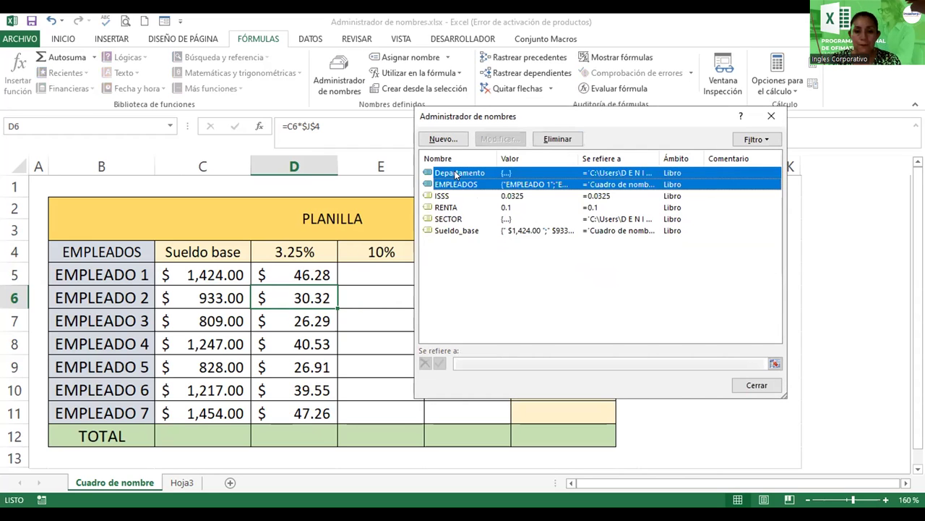
key(shift+Down)
key(shift+Down)
key(shift+Down)
key(shift+Down)
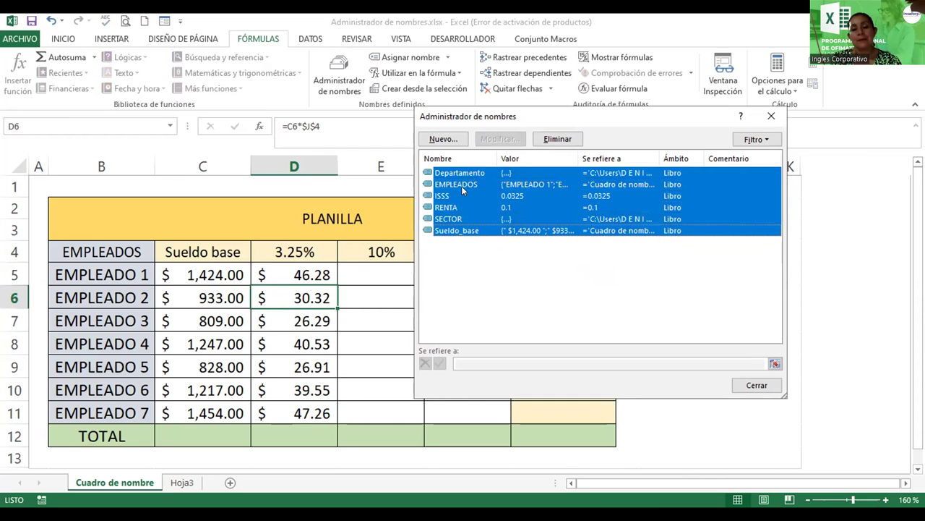
click(463, 175)
click(463, 173)
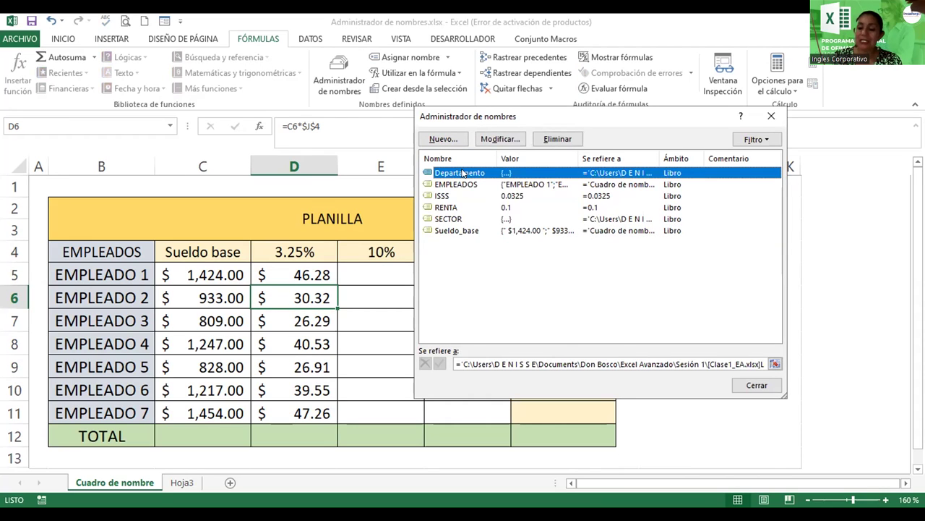
key(shift+Down)
key(shift+Down)
key(shift+Down)
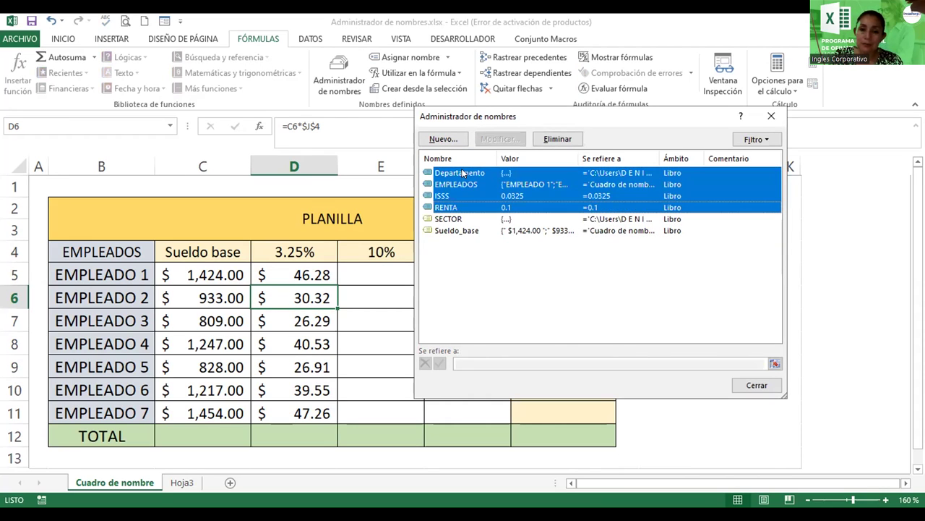
key(shift+Down)
key(shift+Down)
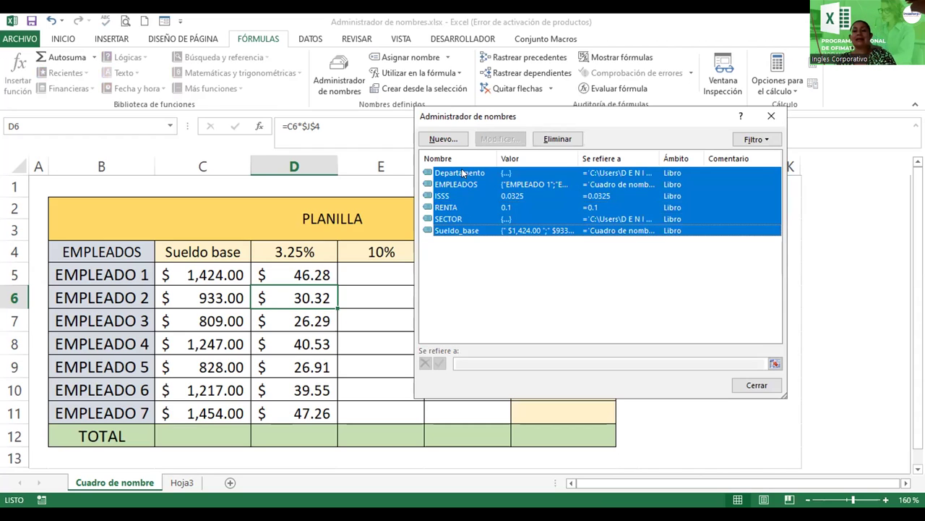
click(559, 138)
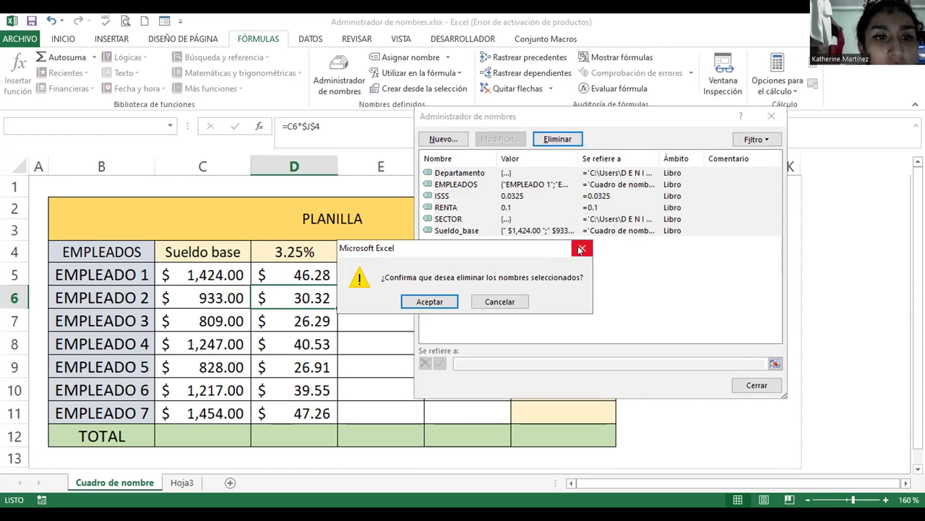
click(581, 249)
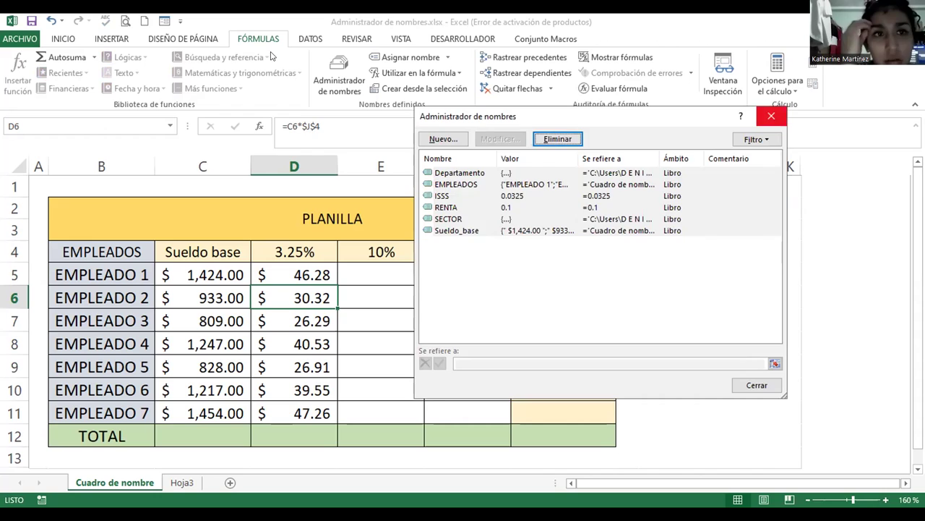
key(Escape)
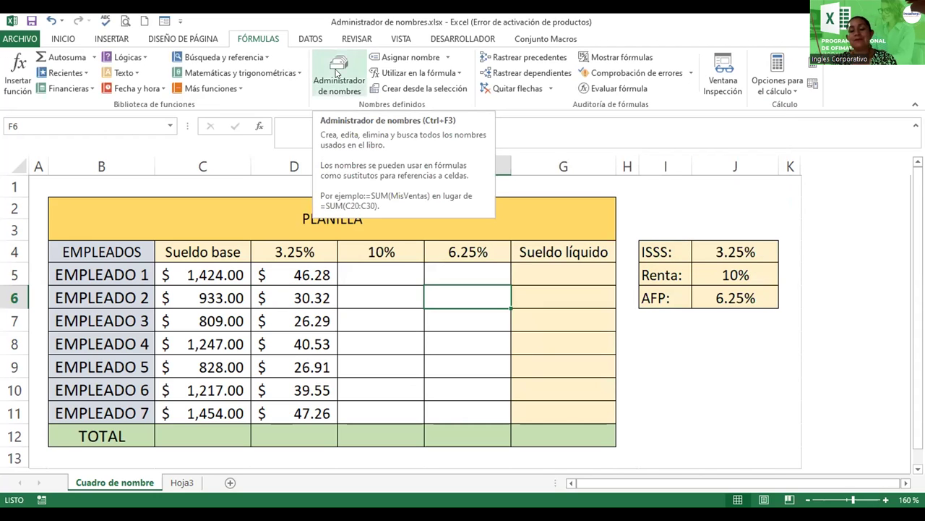
Select all six names in Administrador de nombres, delete them, and close the empty list.
click(337, 73)
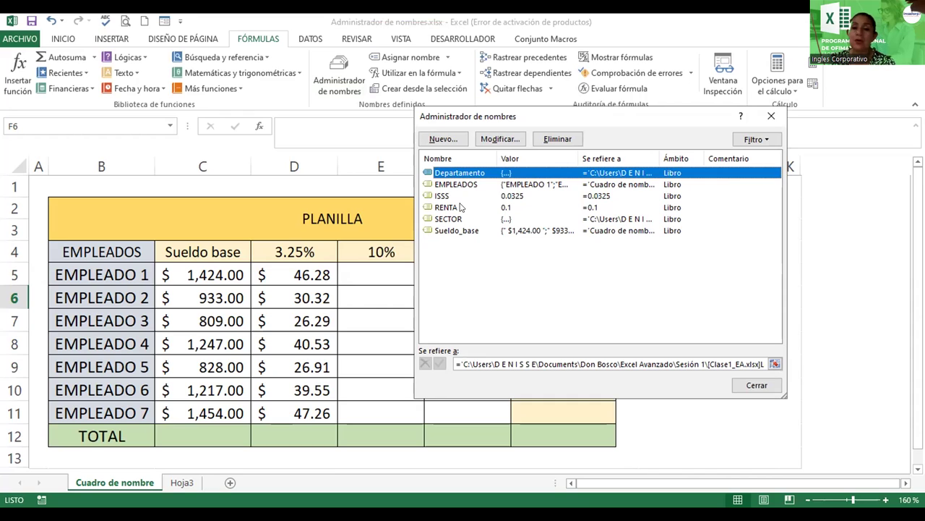
shift+click(514, 223)
key(shift+Down)
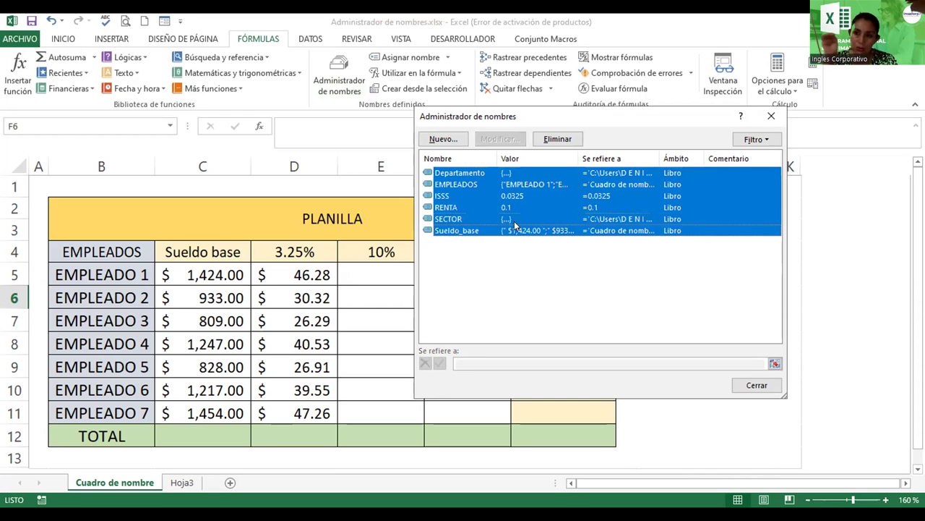
click(555, 140)
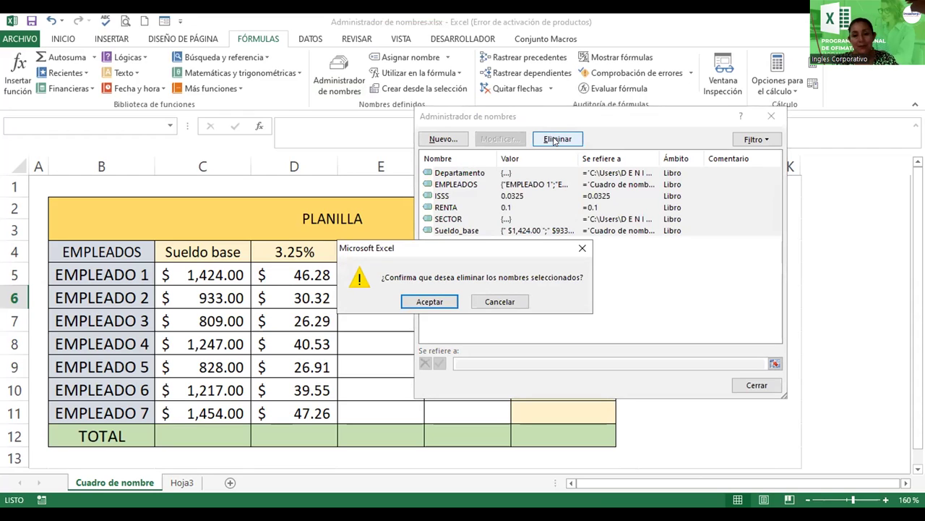
click(430, 302)
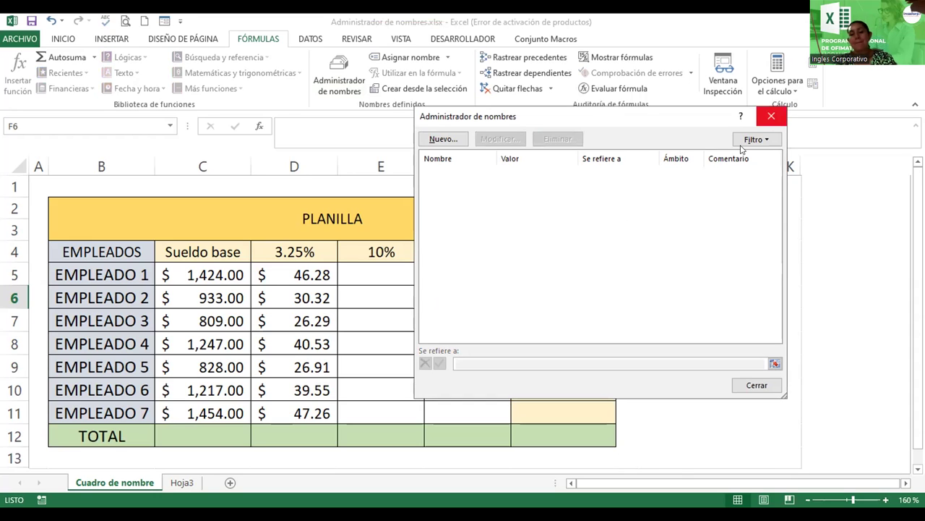
click(772, 115)
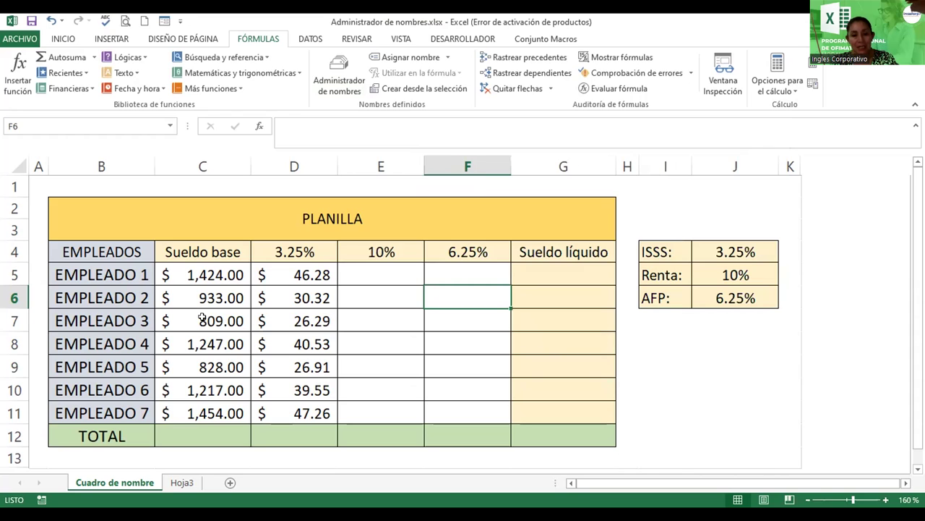
Select C5:C11 and enter sueldo in the Name Box as the range name.
drag(195, 274, 203, 401)
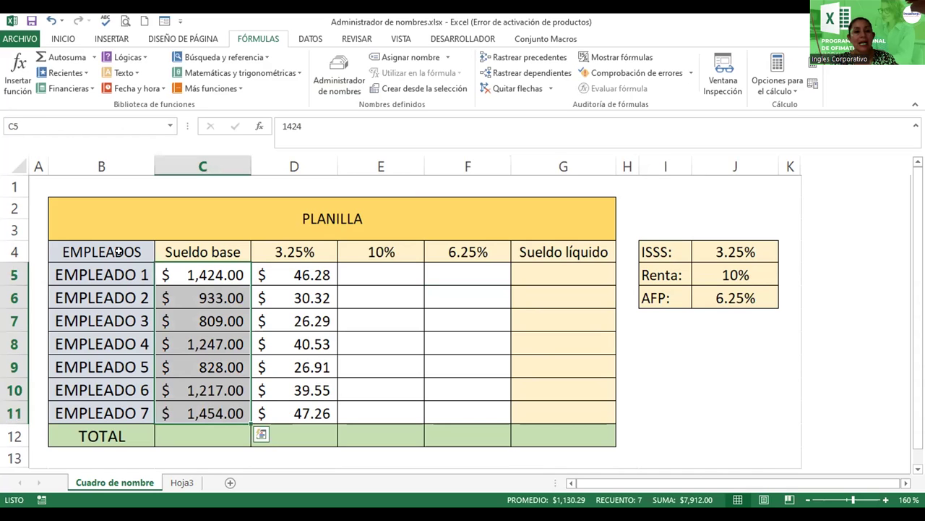
click(63, 121)
text(sueldo)
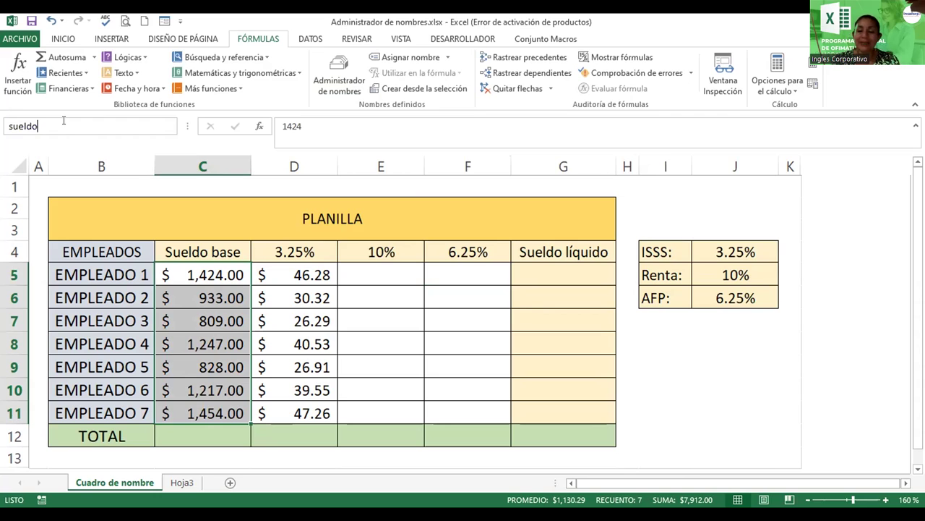
key(Return)
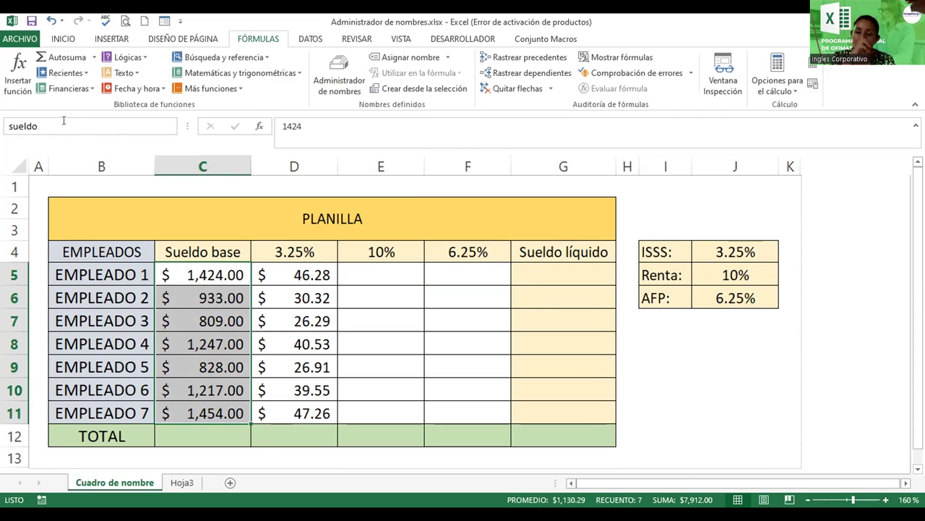
click(64, 121)
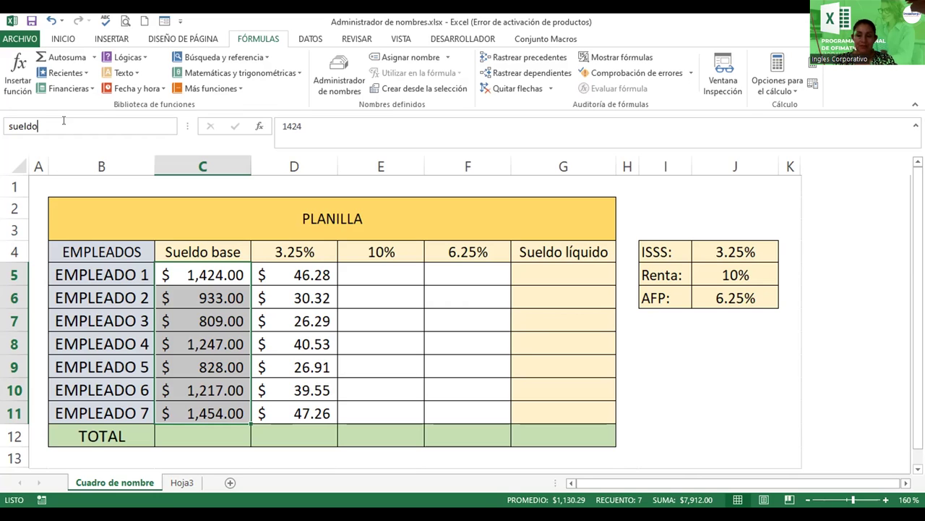
Reselect C5:C11 and define it as the named range sueldo.
key(Escape)
drag(183, 270, 192, 409)
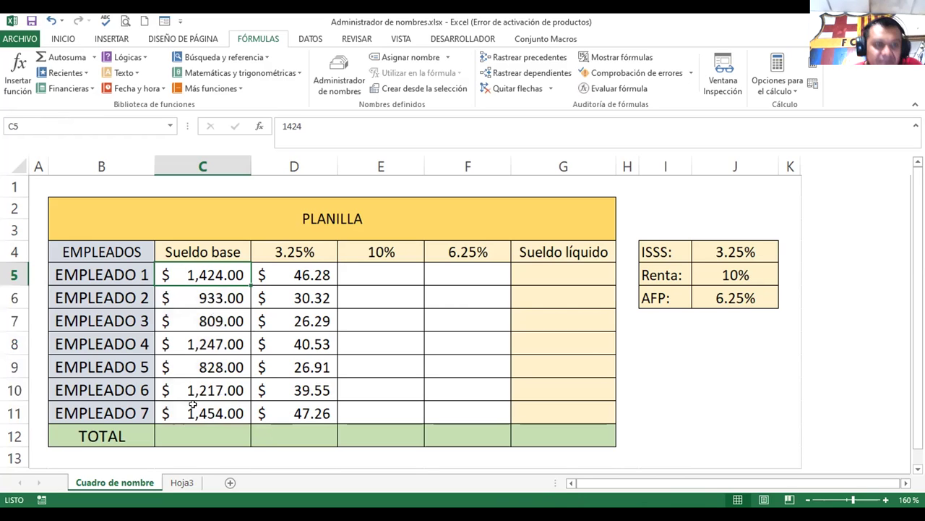
click(61, 123)
text(sueldo)
key(Escape)
key(Return)
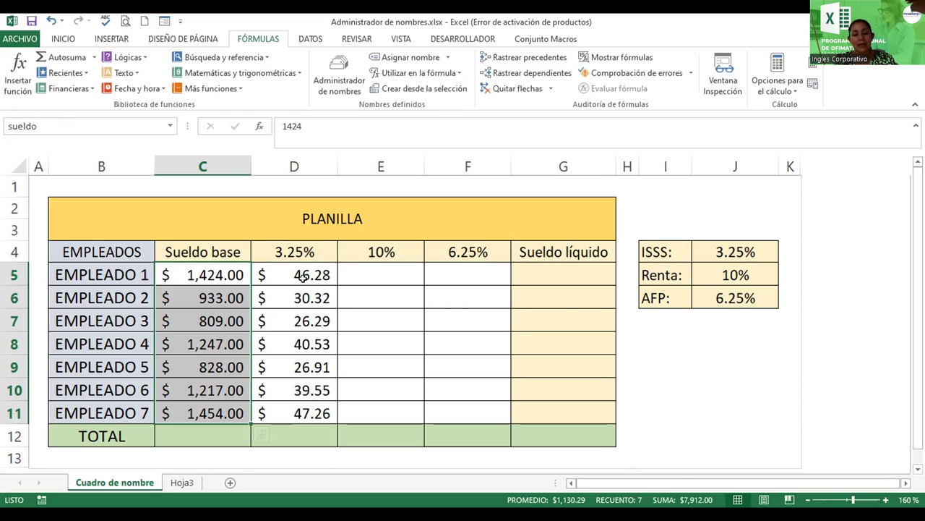
Name the 3.25% amounts D5:D11 isss, then begin editing cell E5.
drag(302, 276, 323, 413)
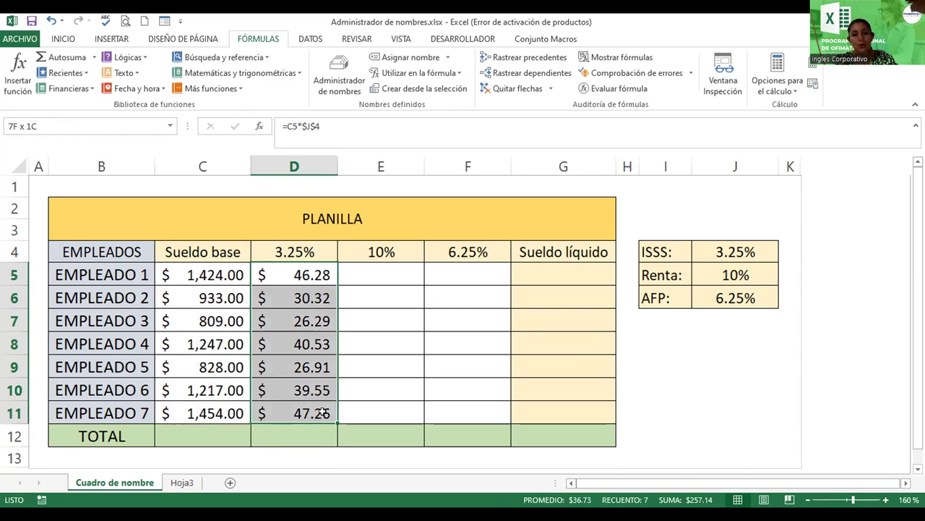
click(93, 126)
text(isss)
key(Return)
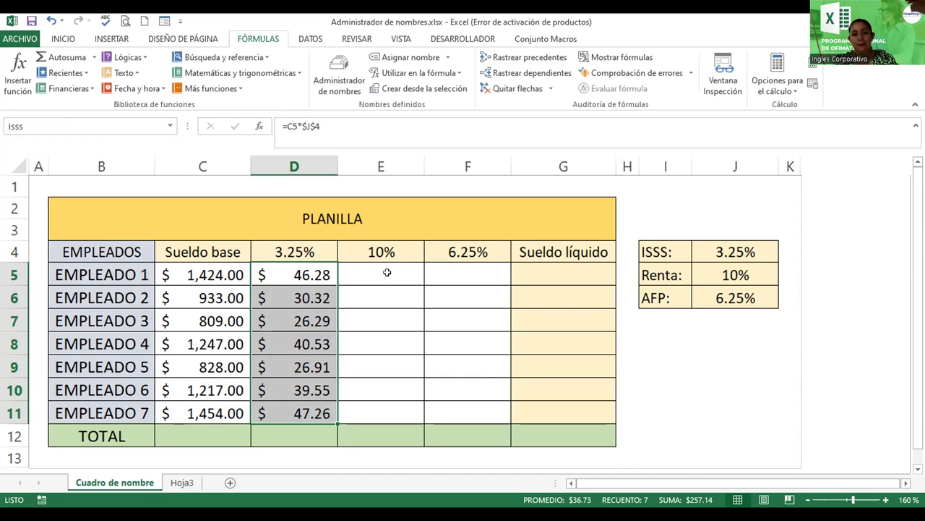
click(387, 271)
double_click(386, 271)
Enter =C5*$J$5 in E5 for the first 10% Renta deduction.
text(=)
click(202, 272)
text(*)
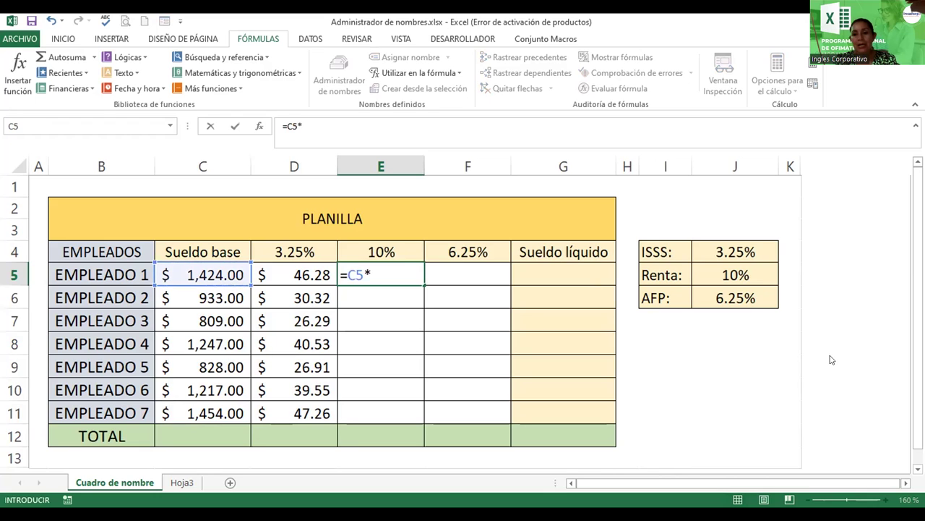
click(755, 277)
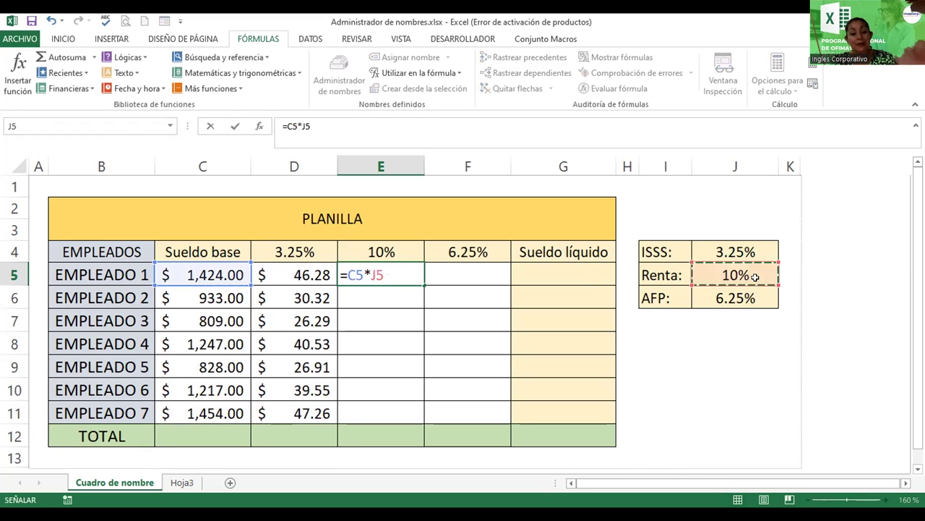
key(F4)
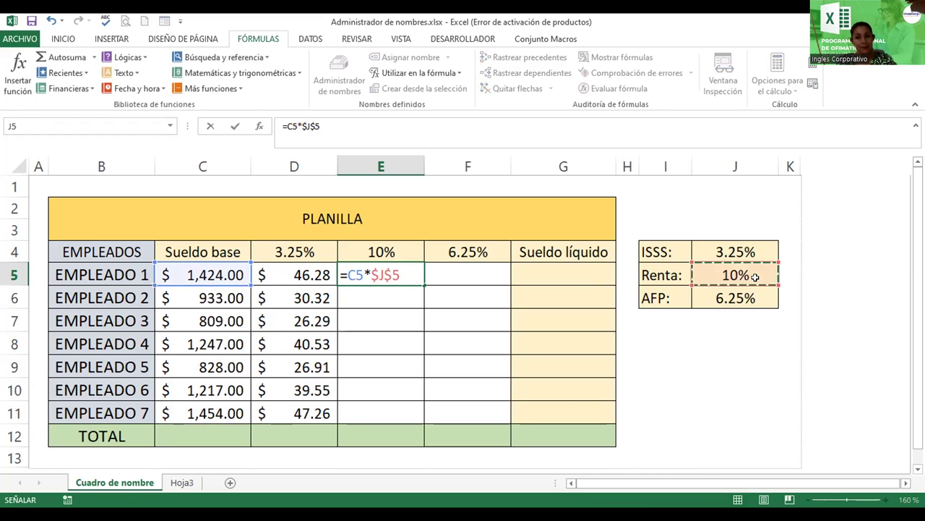
key(Return)
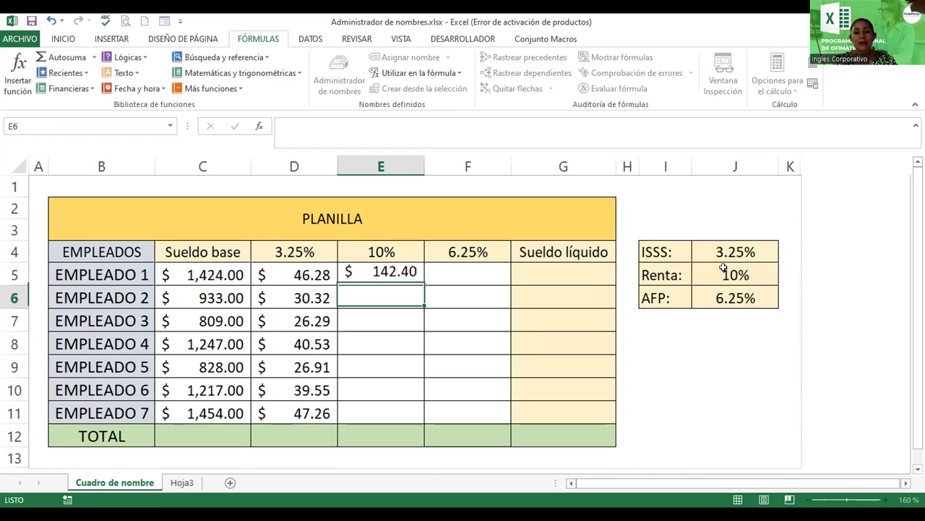
Copy the Renta formula down E5:E11 and clear the stray copy in E12.
click(396, 268)
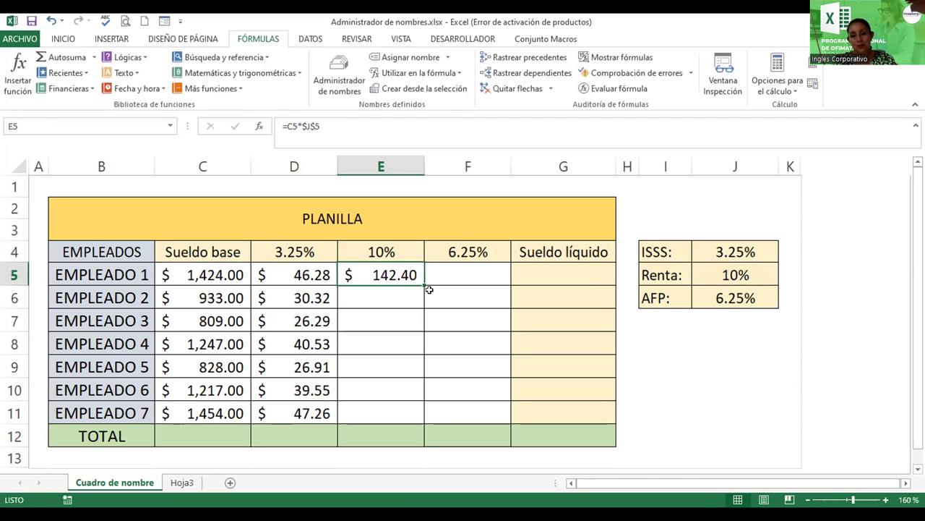
double_click(422, 281)
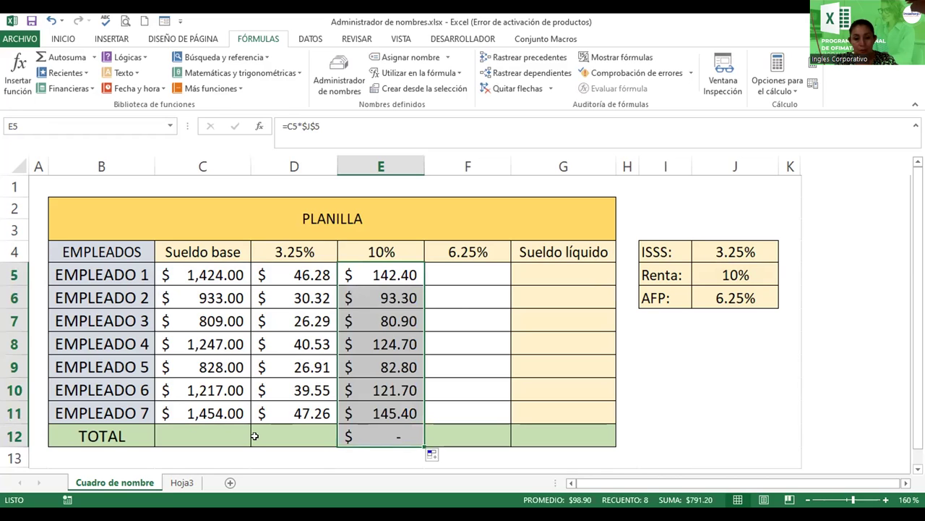
click(334, 441)
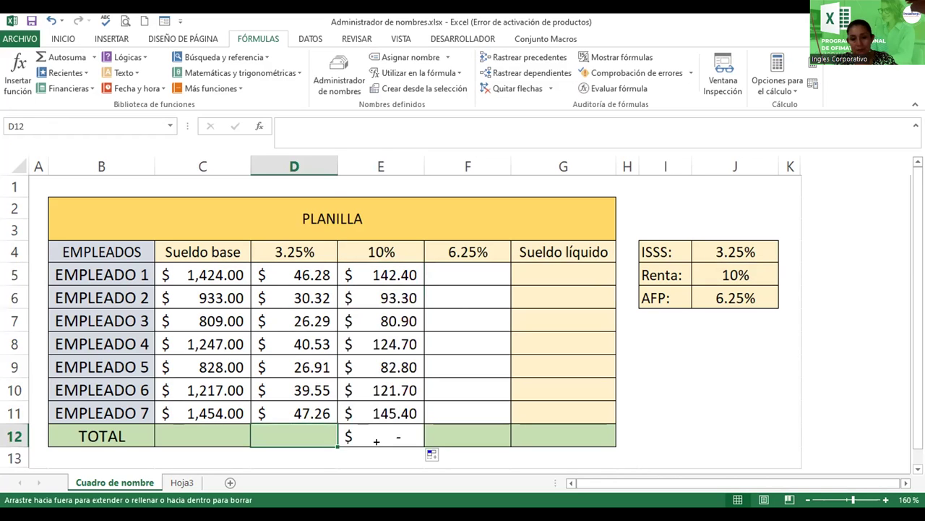
drag(384, 442, 427, 448)
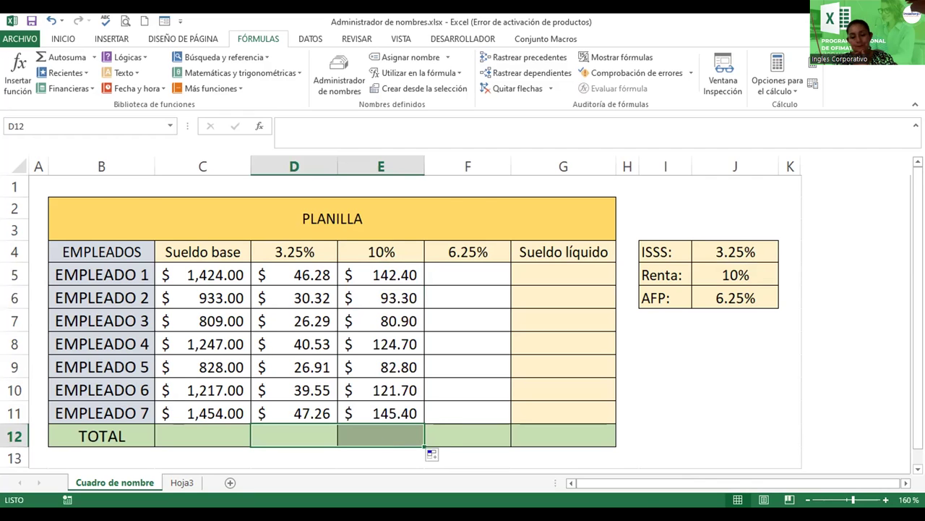
Enter =C5*$J$6 in F5 for the first employee's 6.25% AFP deduction.
scroll(333, 318, down, 1)
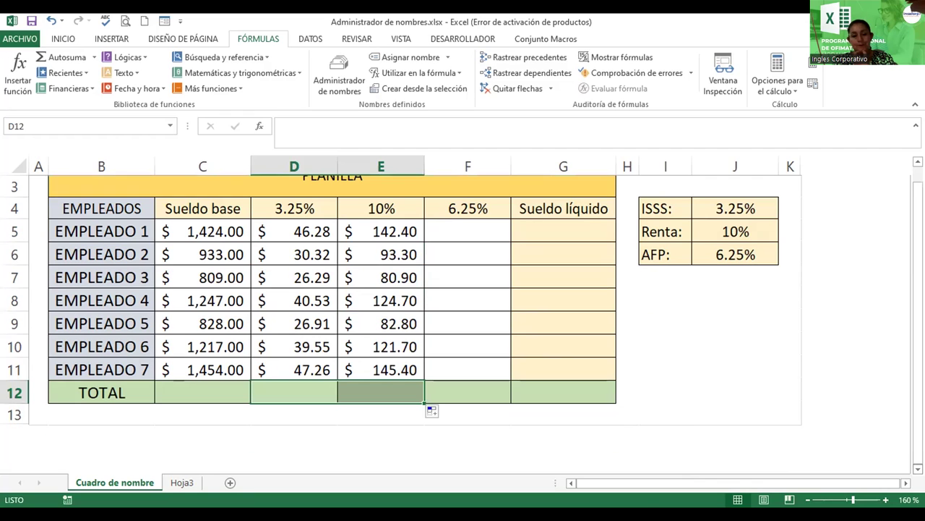
click(459, 225)
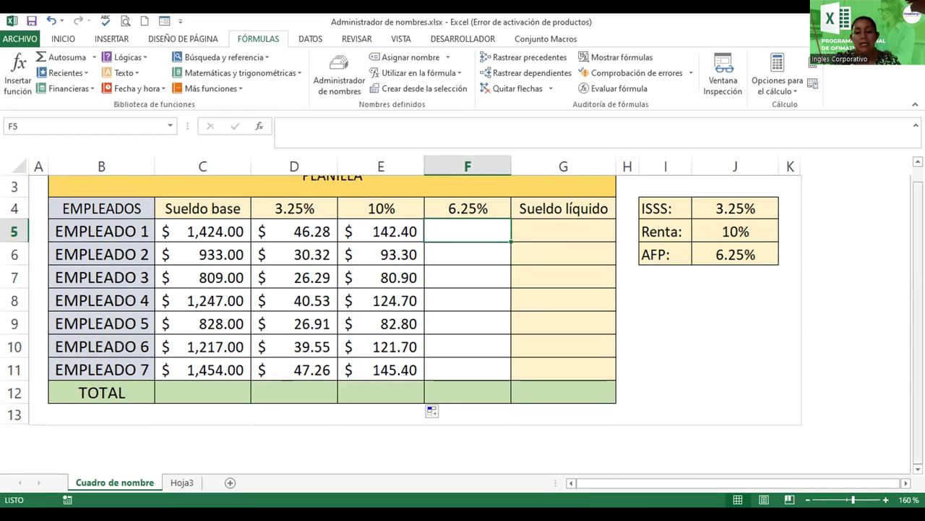
scroll(460, 225, up, 1)
text(=)
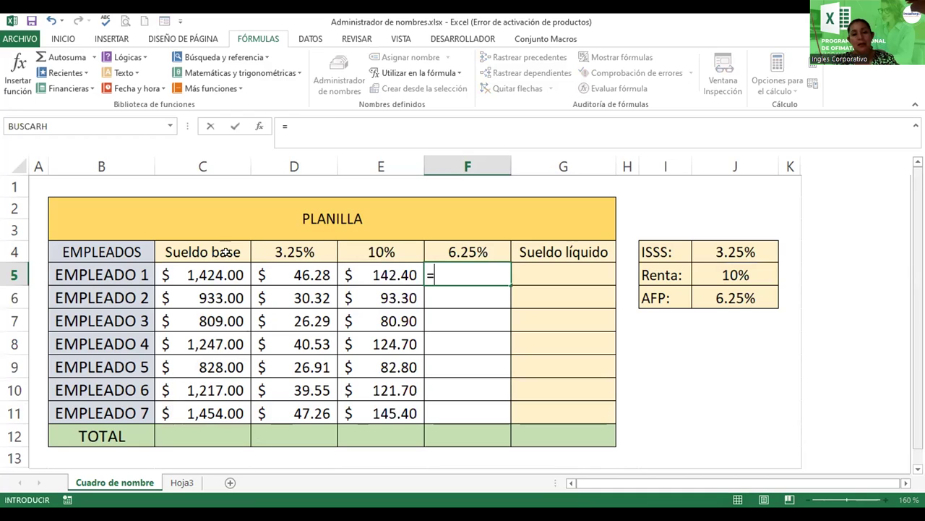
click(204, 273)
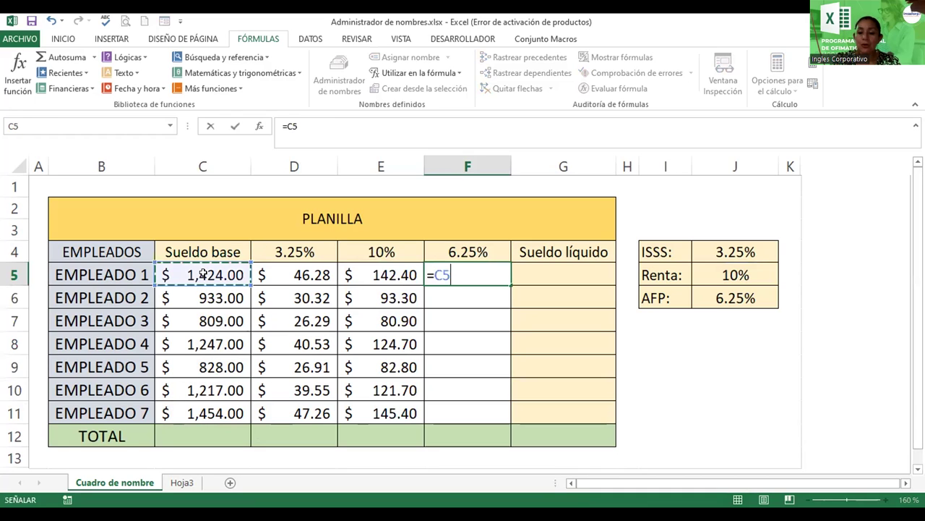
text(*)
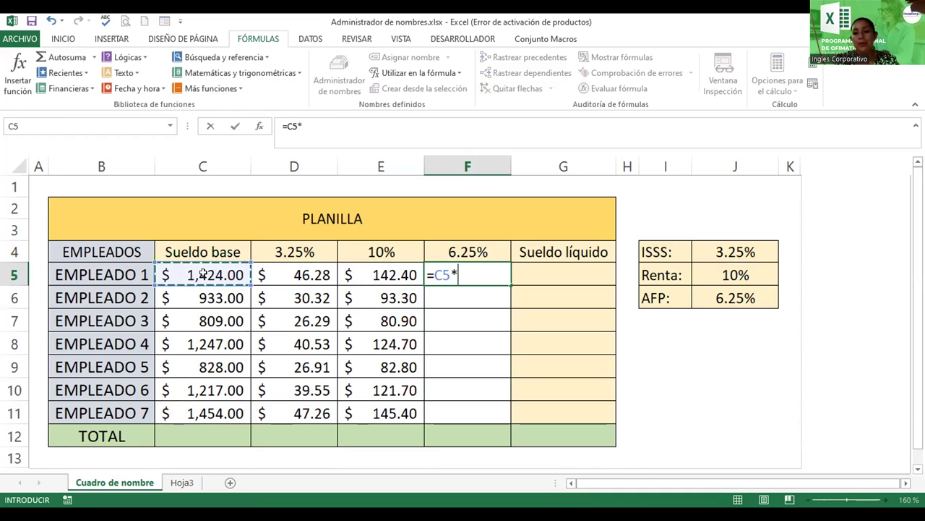
click(735, 294)
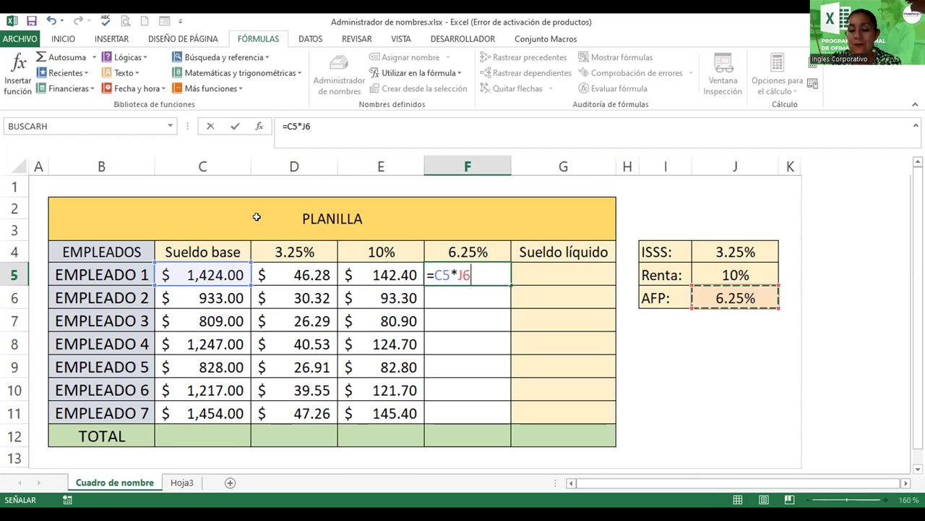
key(F4)
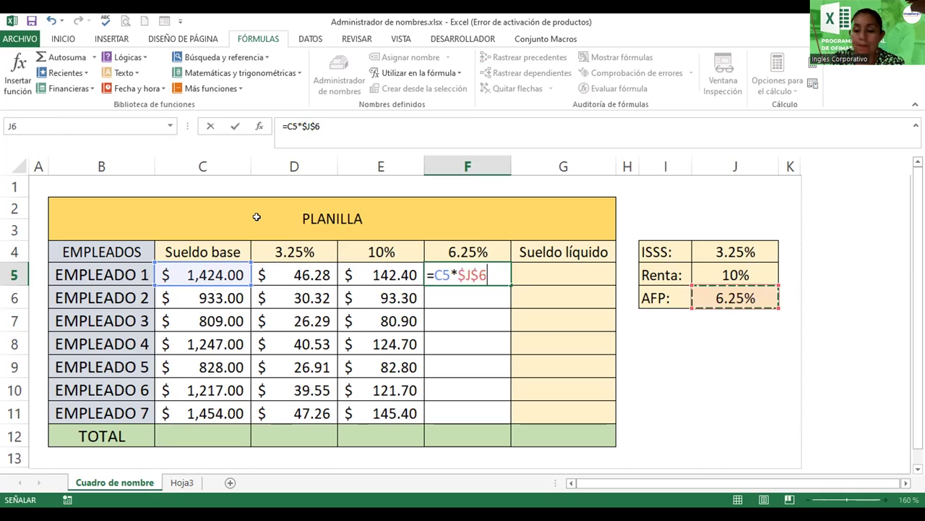
key(Return)
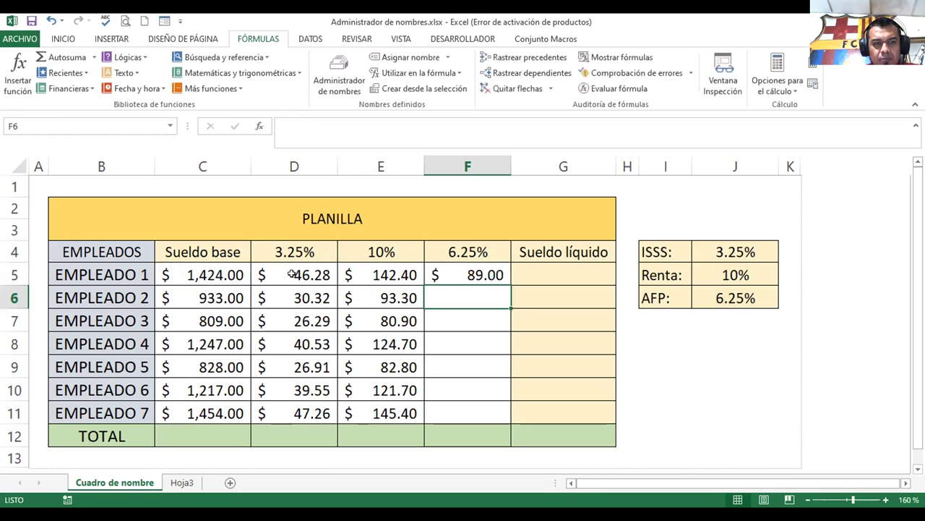
Name the 10% deduction amounts E5:E11 renta.
click(384, 272)
drag(384, 297, 388, 412)
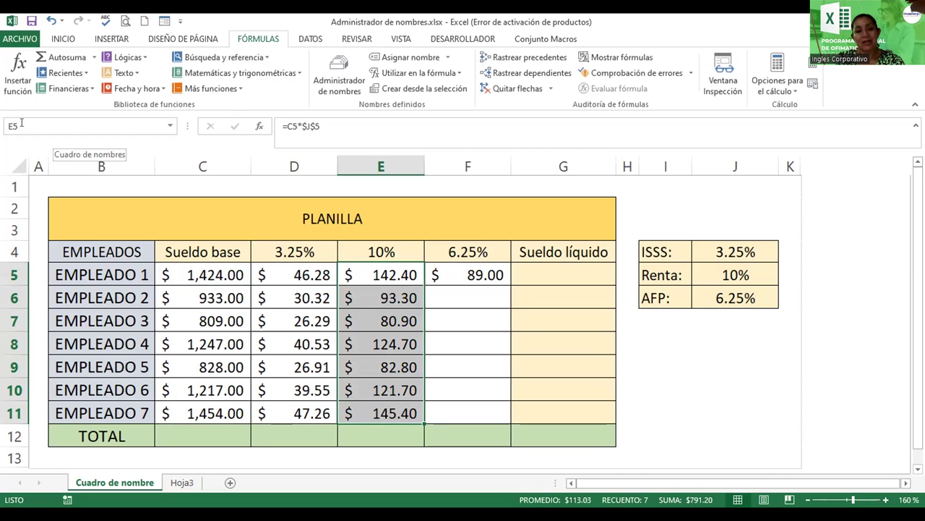
click(49, 118)
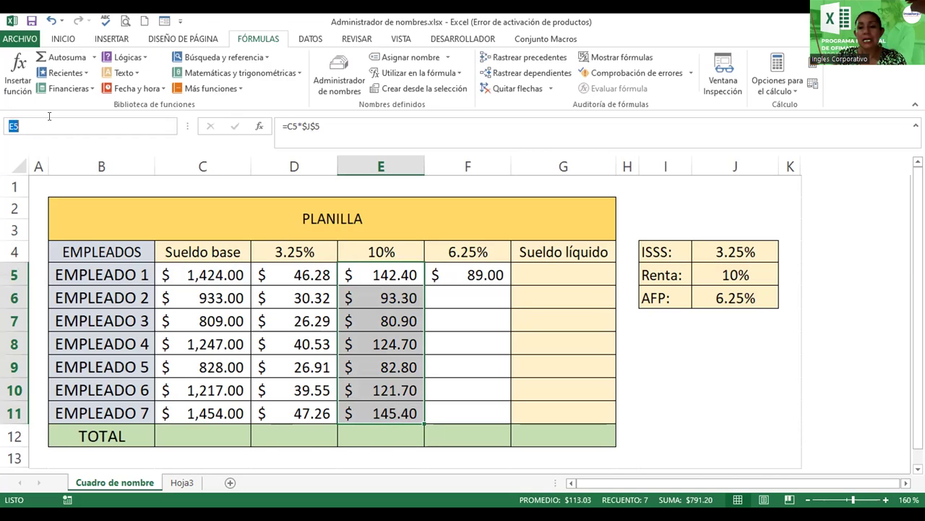
text(renta)
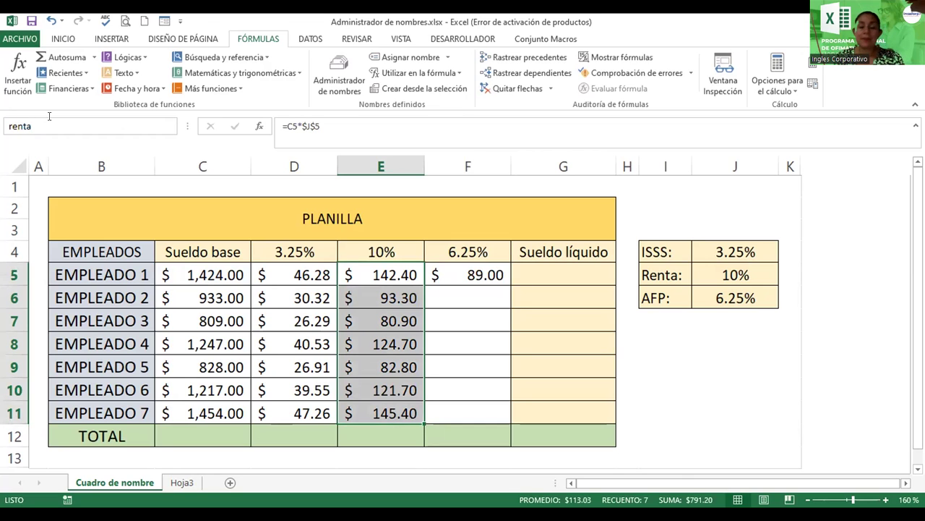
key(Return)
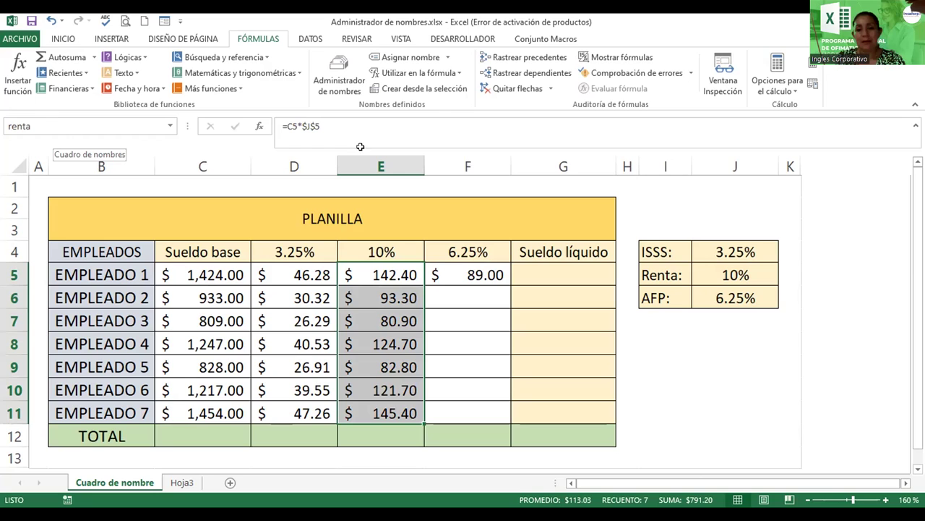
Fill the AFP formula from F5 down to F11 and name F5:F11 afp.
click(470, 273)
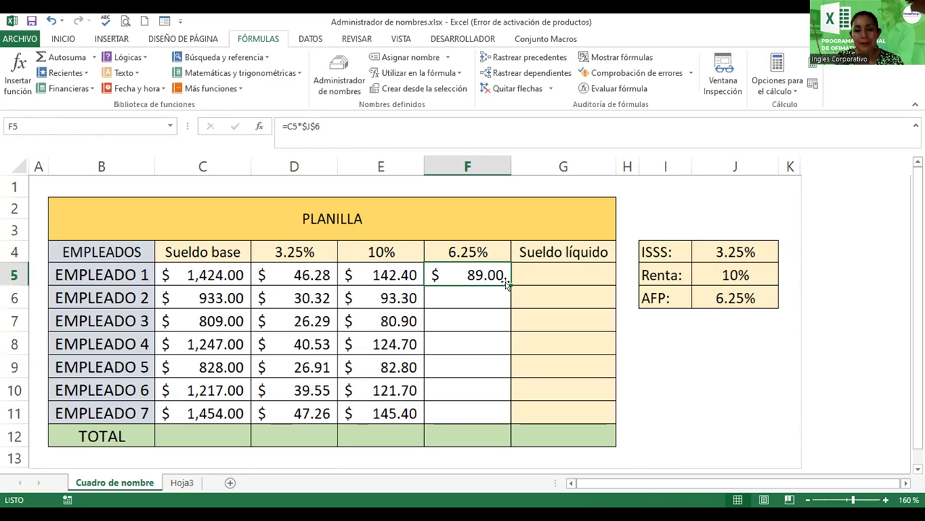
double_click(508, 284)
drag(507, 284, 503, 431)
click(64, 127)
text(afp)
key(Return)
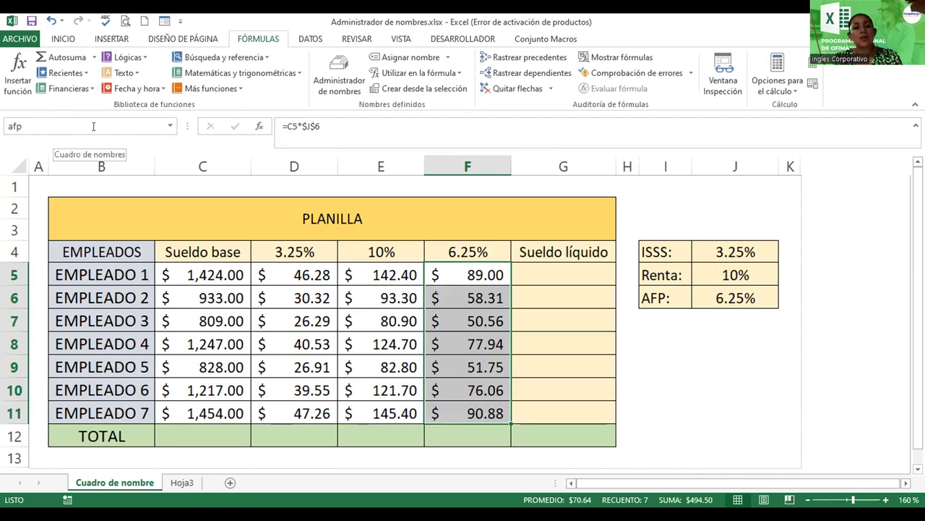
click(237, 299)
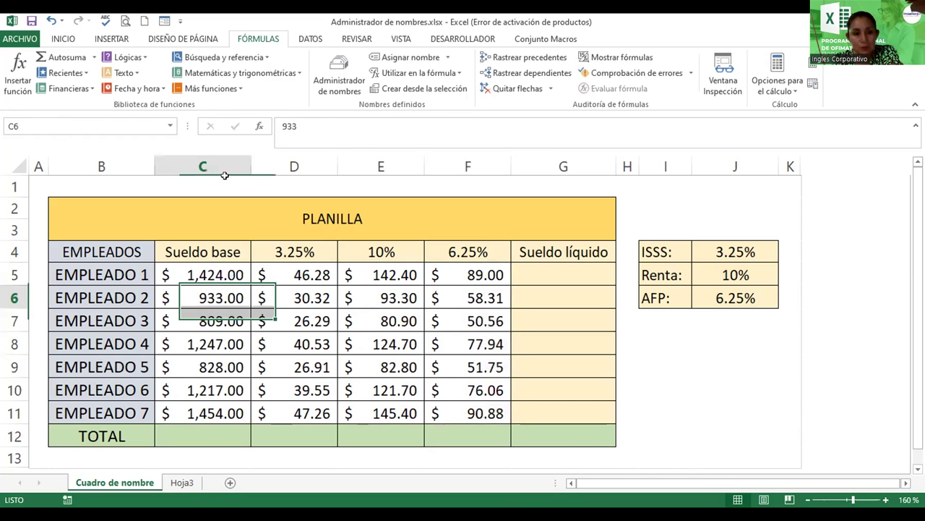
click(168, 129)
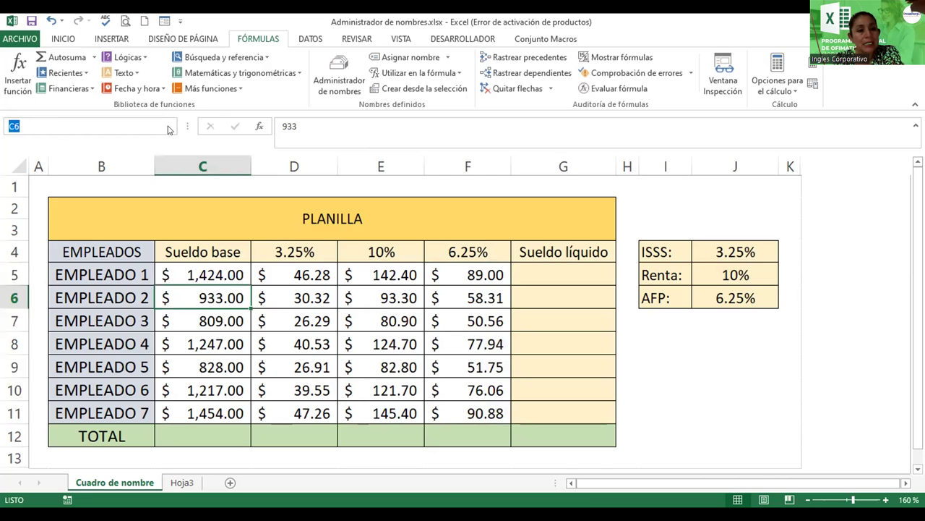
click(170, 128)
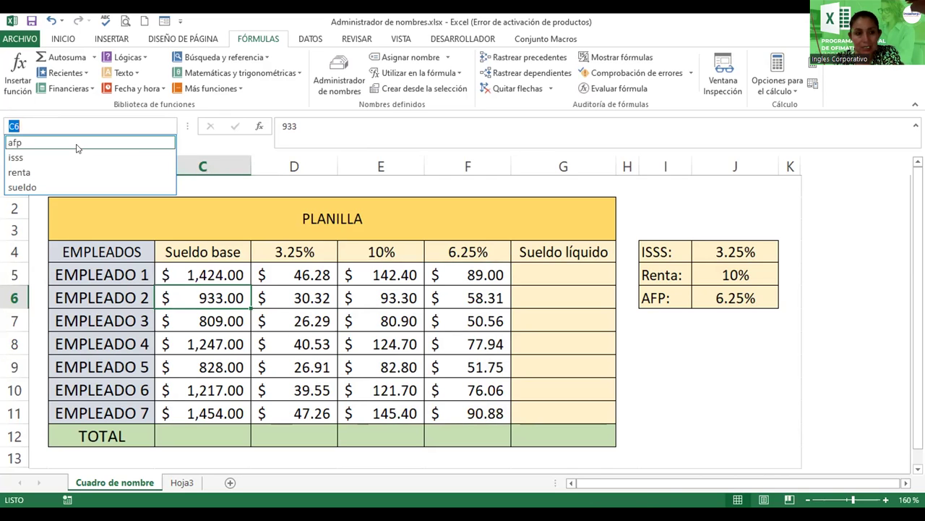
click(77, 143)
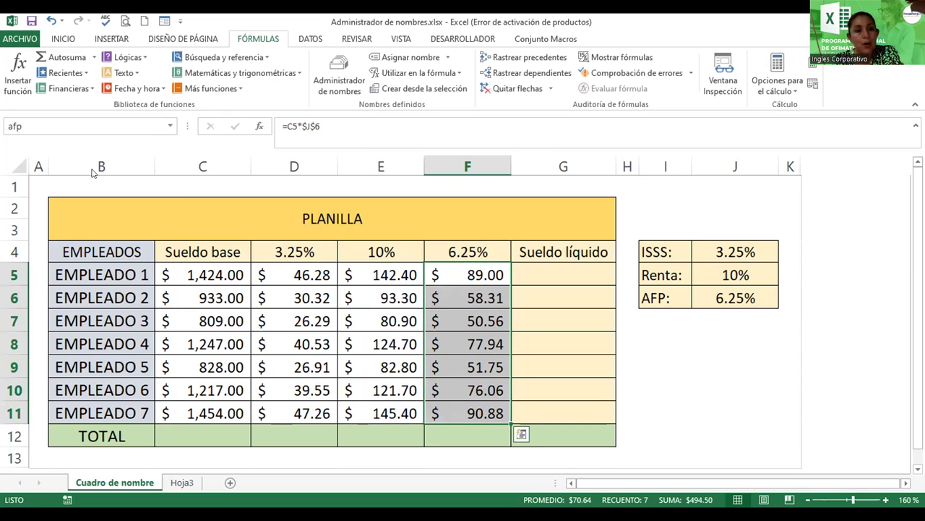
click(170, 125)
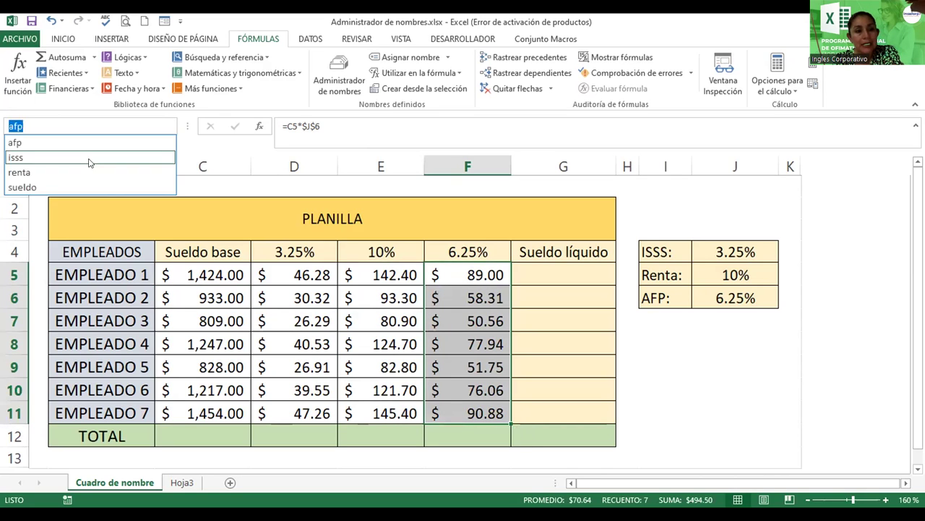
click(159, 153)
click(171, 128)
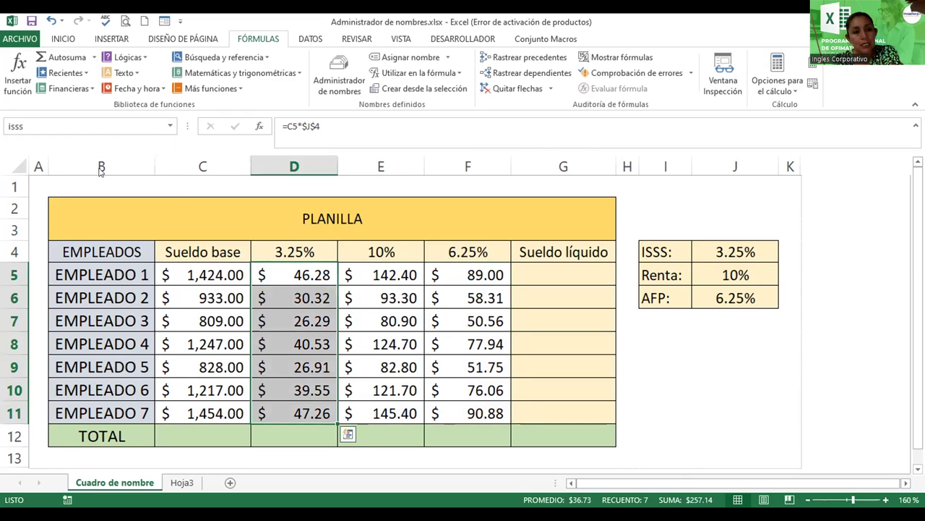
click(98, 171)
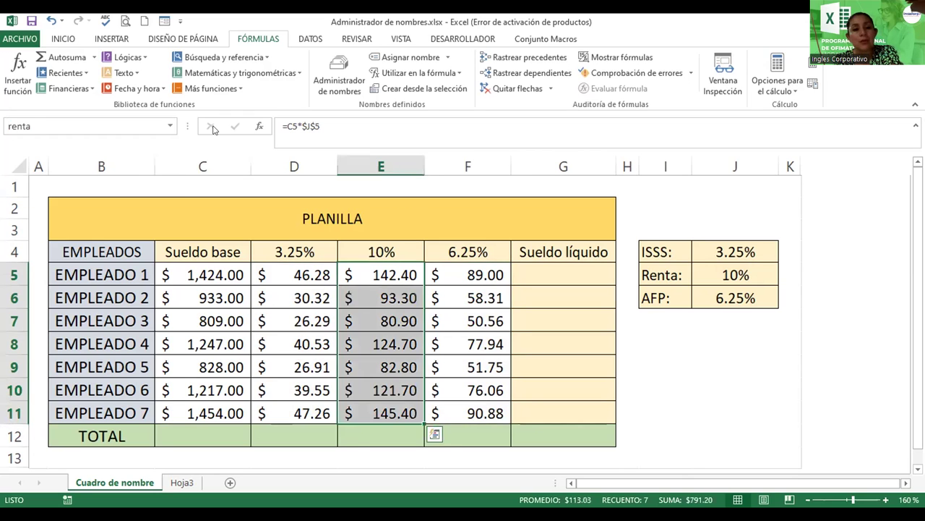
click(170, 127)
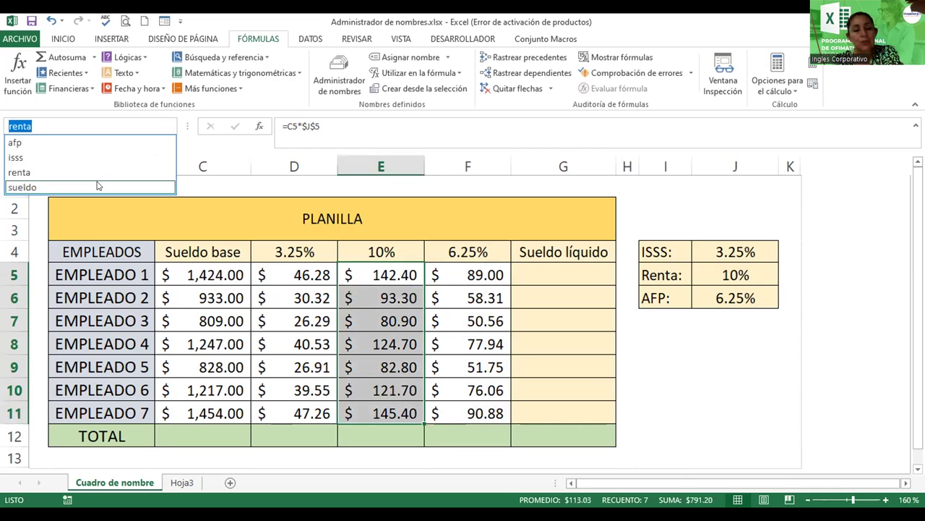
click(96, 185)
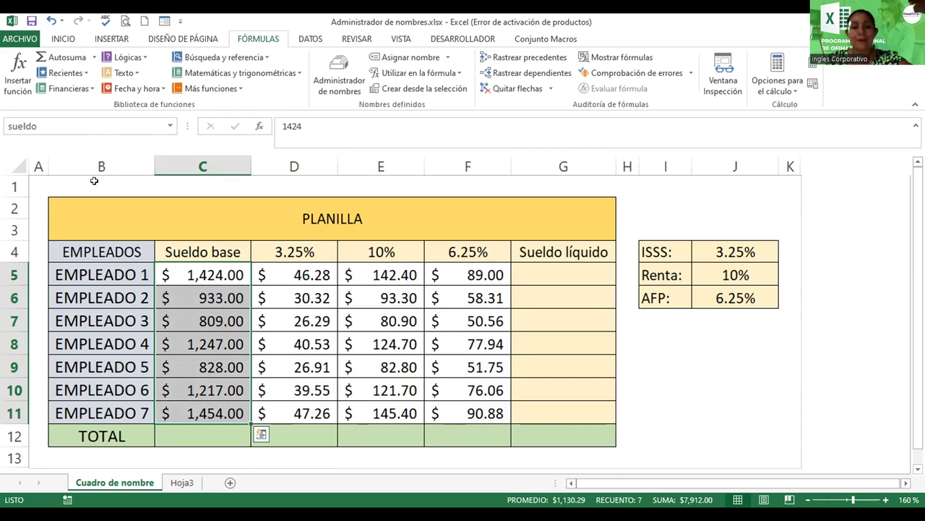
Enter =SUMA(sueldo) in C12 to total the base salaries, giving $7,912.00.
click(204, 435)
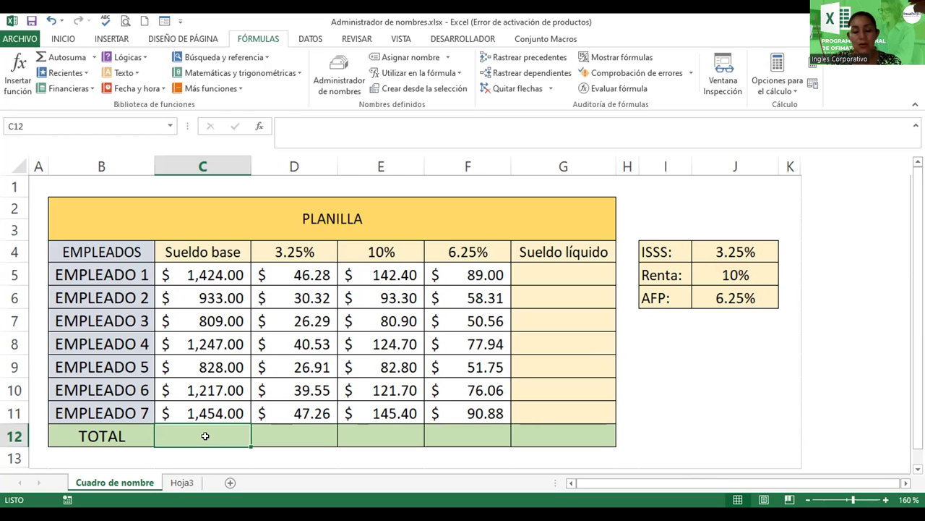
text(=s)
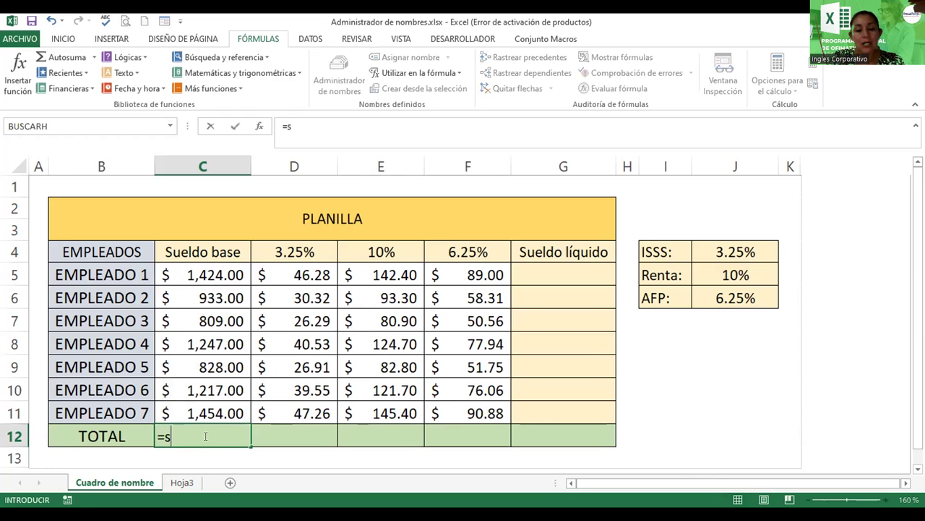
text(uma()
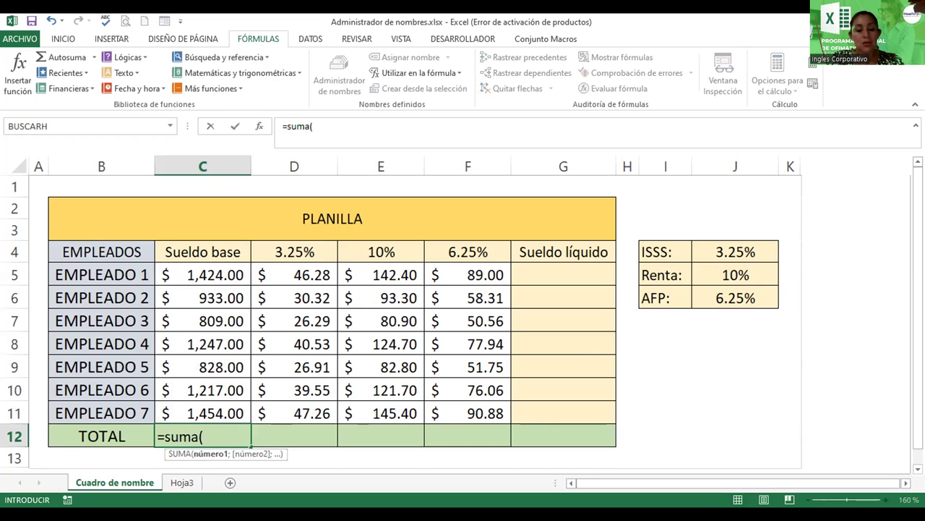
text(suel)
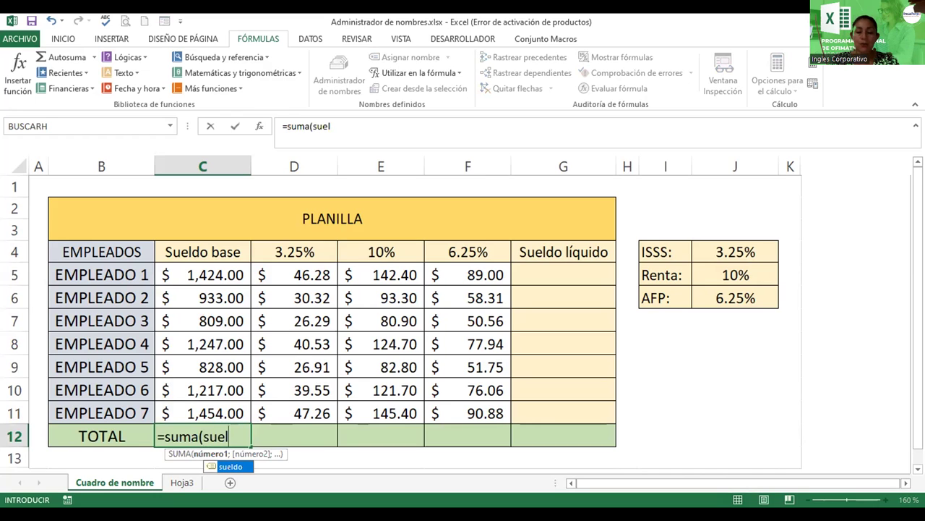
key(Tab)
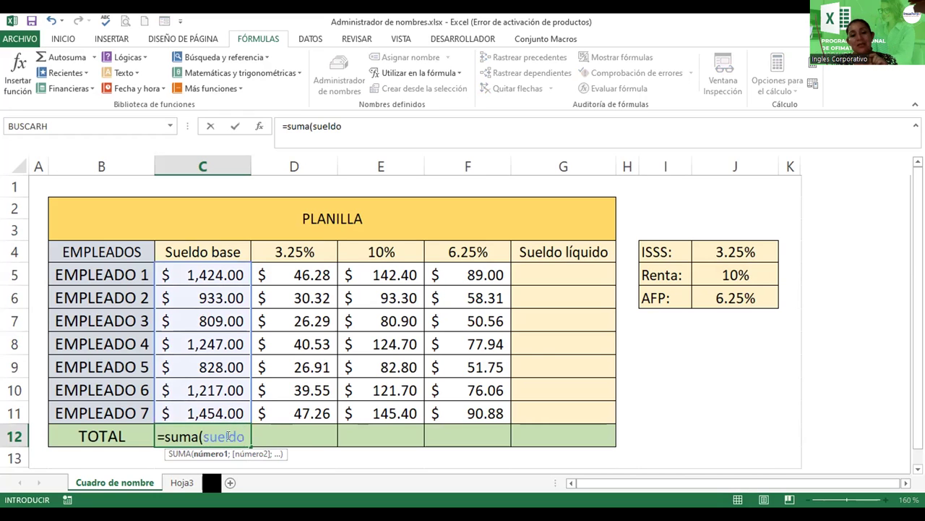
key(F2)
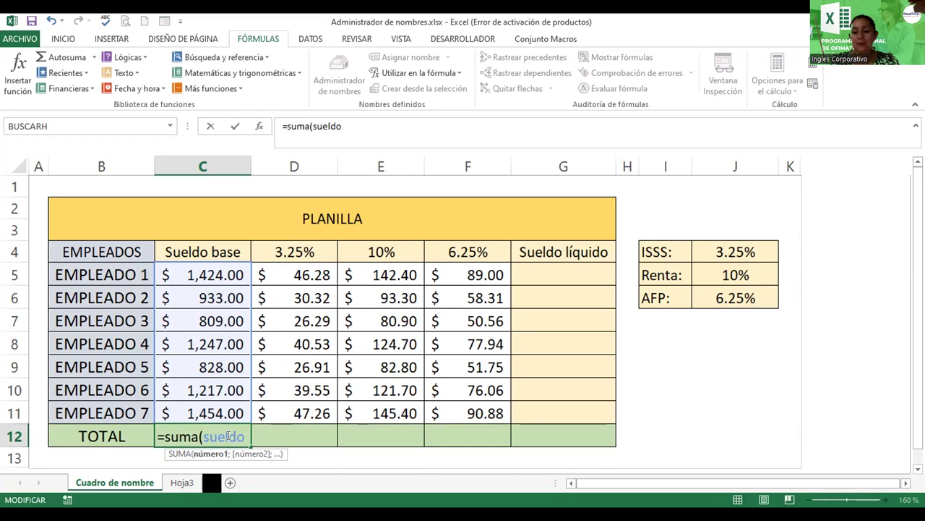
key(Return)
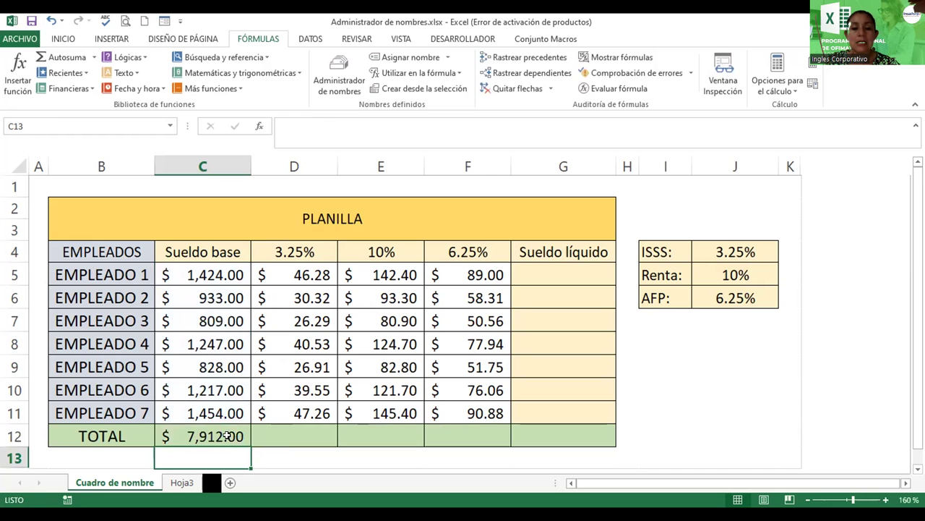
Make the TOTAL row cells C12:G12 bold with a blue font colour.
click(226, 433)
mouse_move(225, 431)
mouse_down()
mouse_move(347, 327)
mouse_move(561, 436)
mouse_up()
click(62, 39)
click(70, 83)
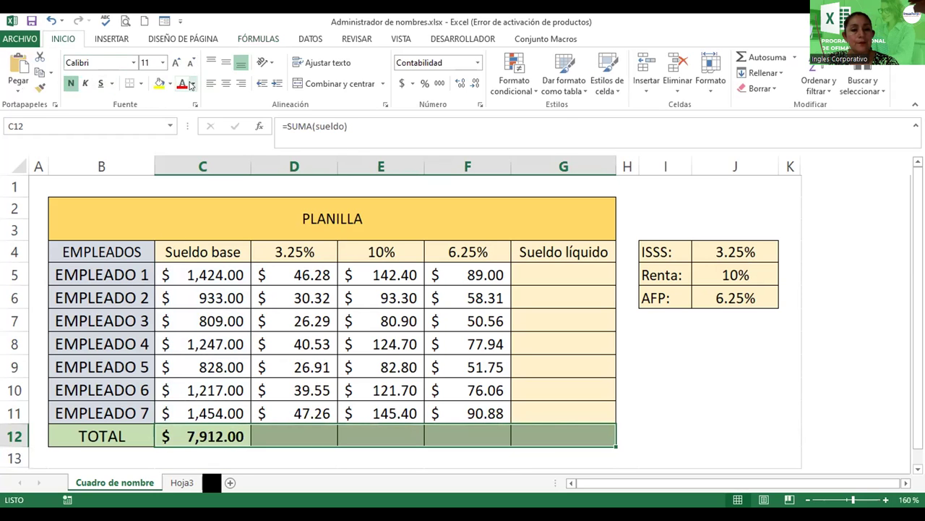
click(192, 84)
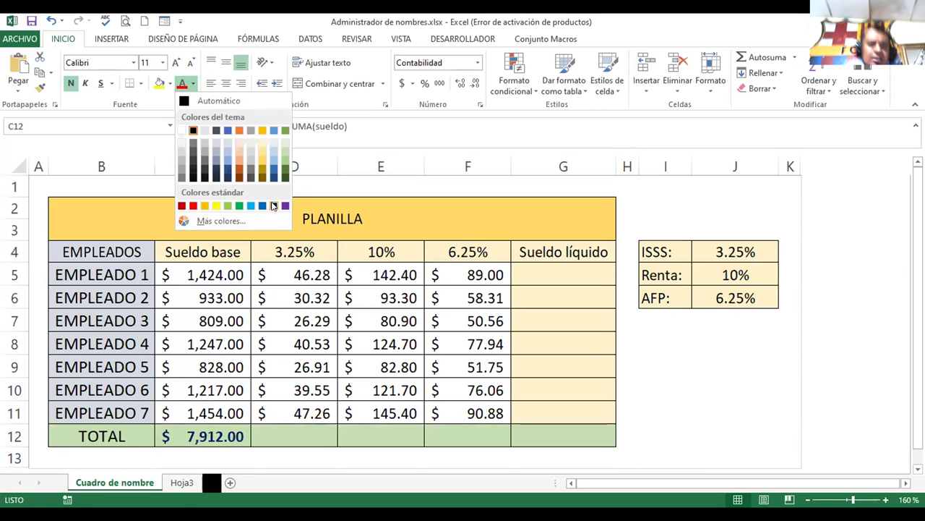
click(264, 207)
click(288, 438)
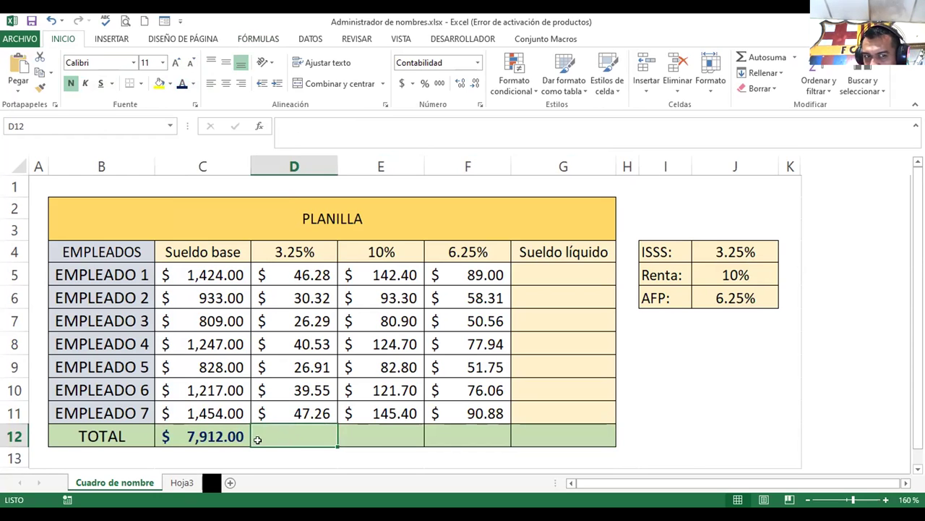
click(221, 436)
double_click(221, 436)
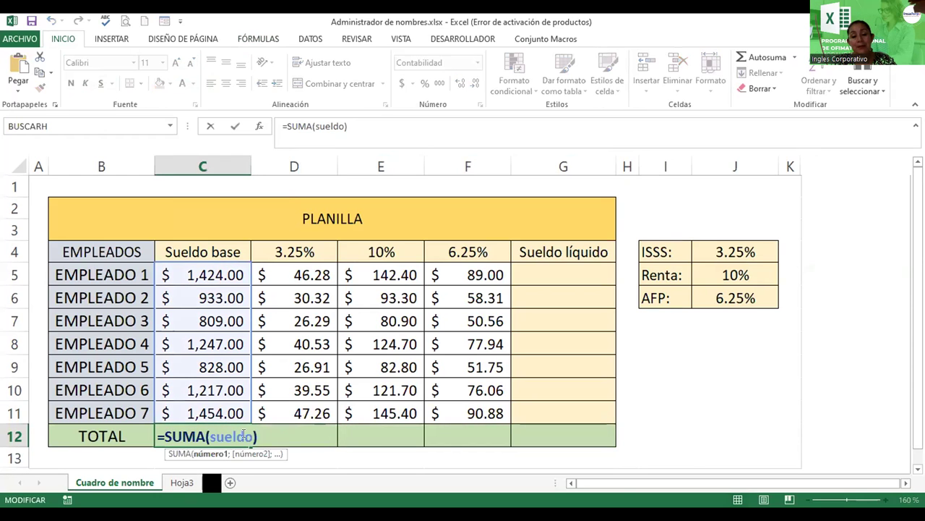
text(s)
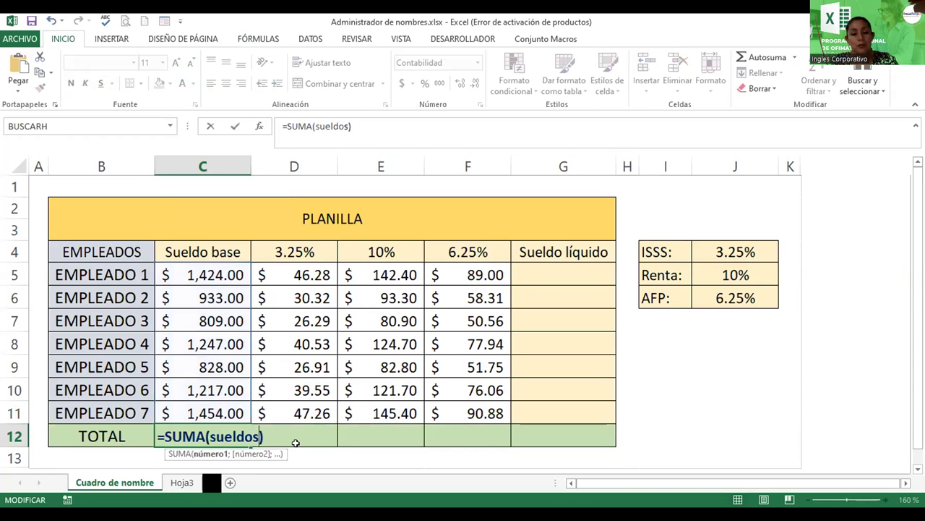
key(Return)
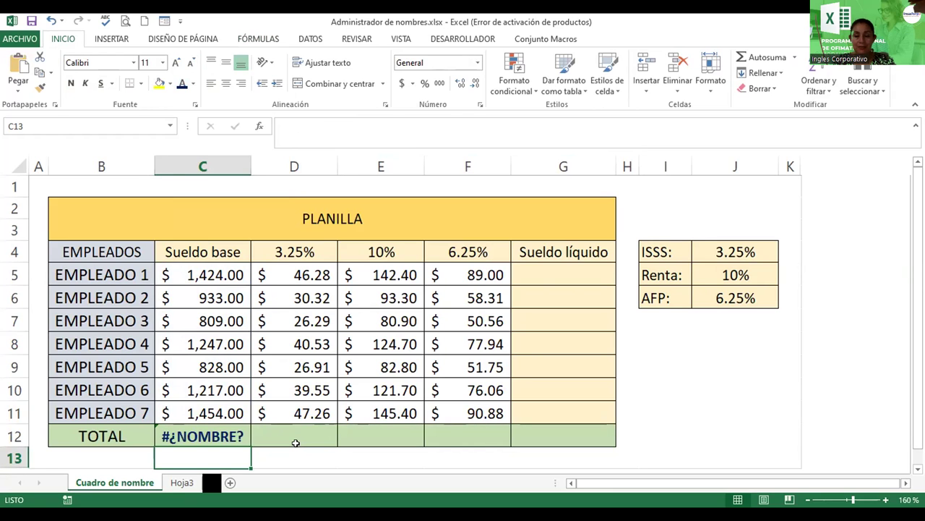
key(Up)
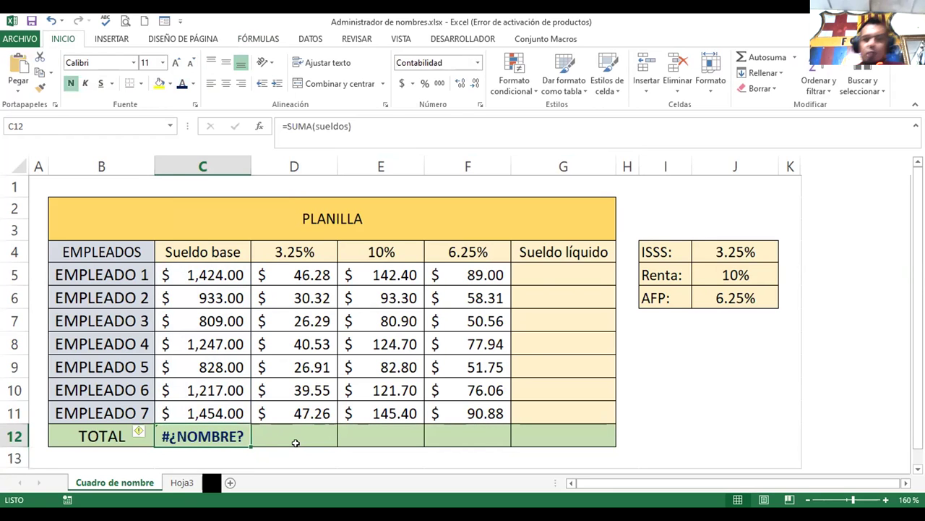
key(F2)
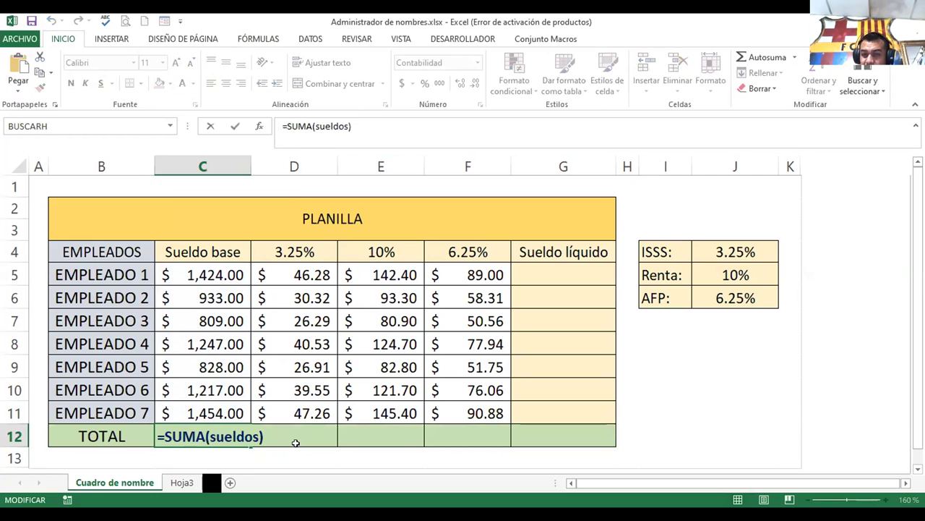
key(Left)
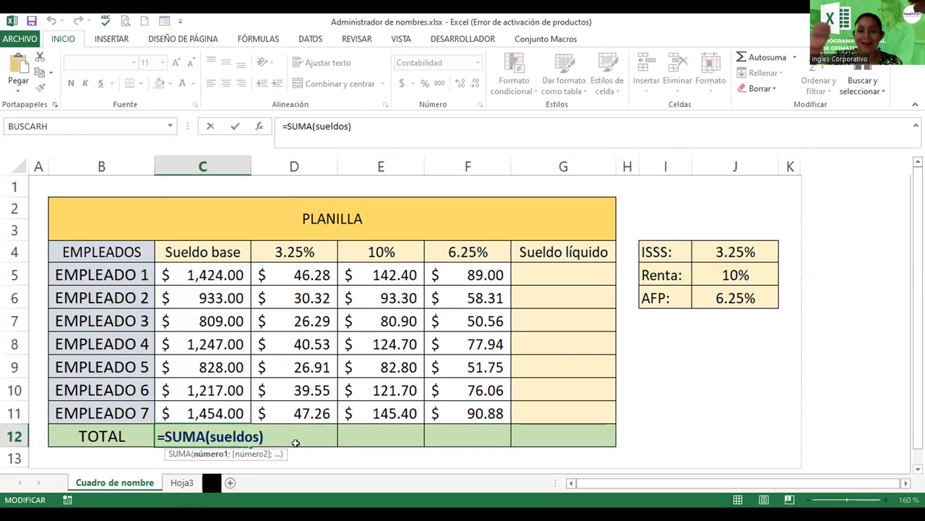
key(BackSpace)
key(BackSpace)
key(BackSpace)
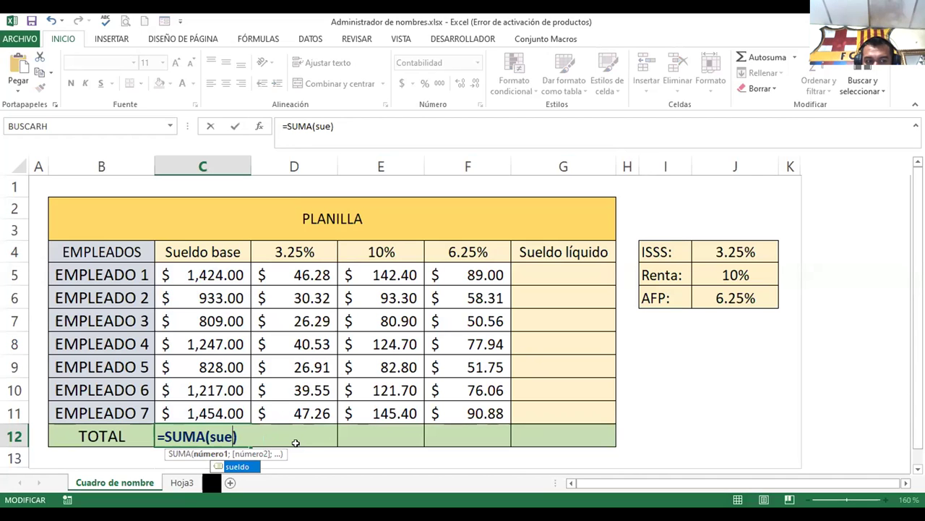
key(Return)
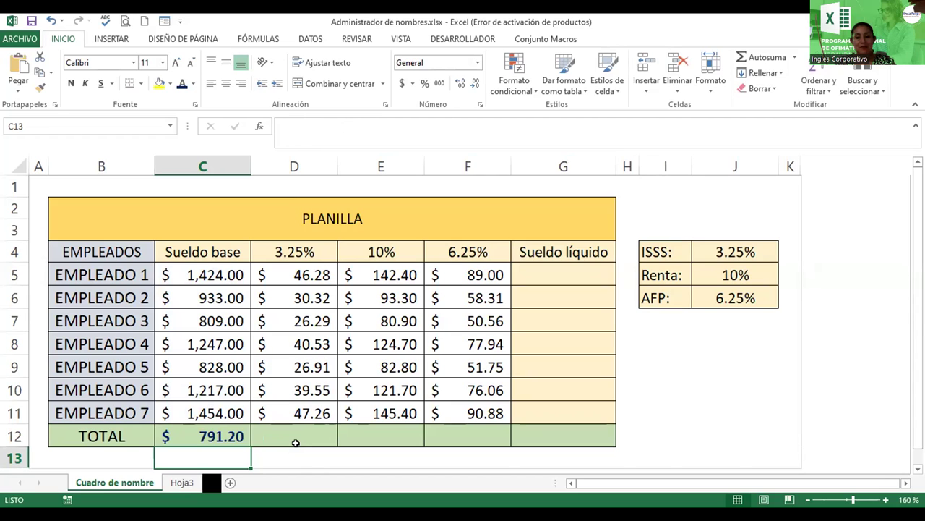
key(Up)
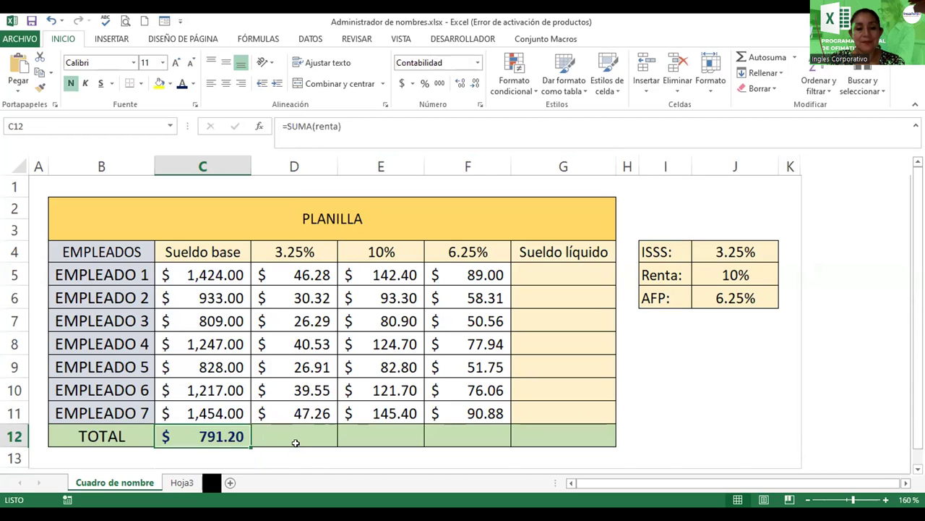
key(F2)
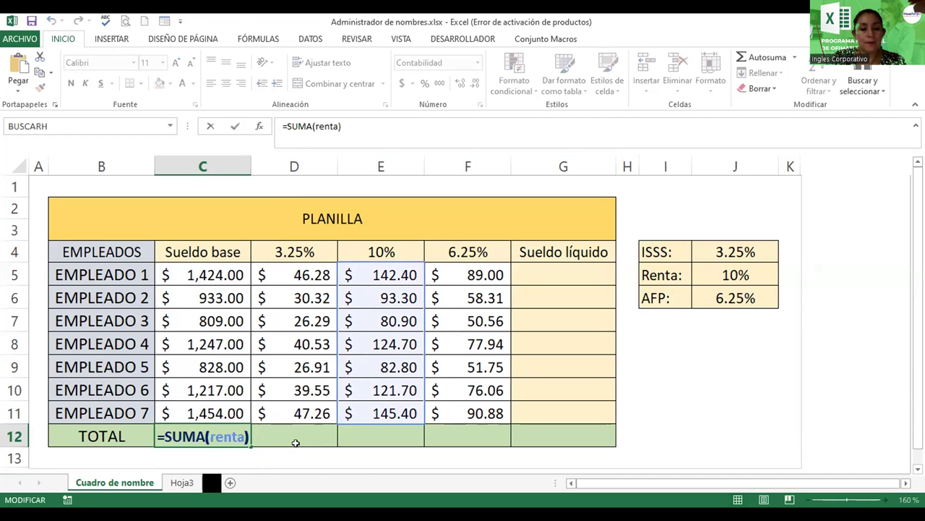
key(Escape)
Total D12 with =SUMA(isss) and E12 with =SUMA(renta), giving $257.14 and $791.20.
click(296, 442)
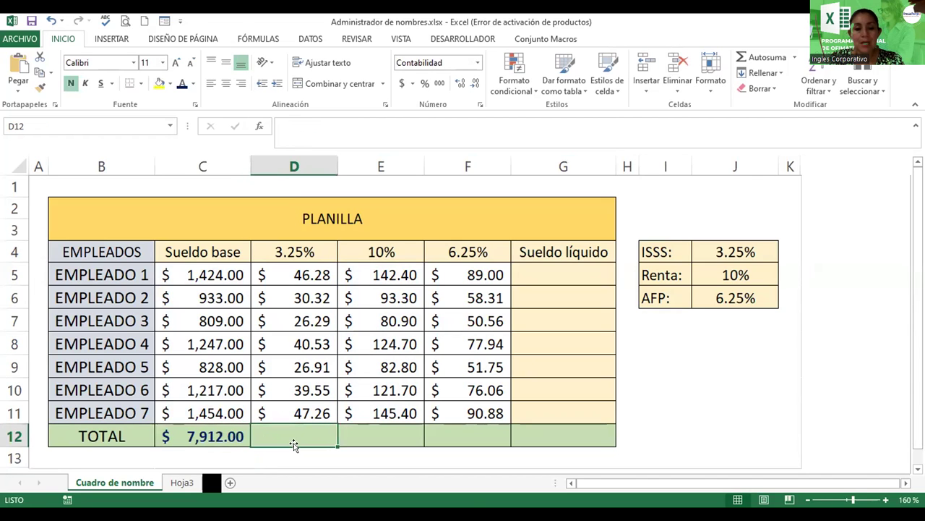
text(=s)
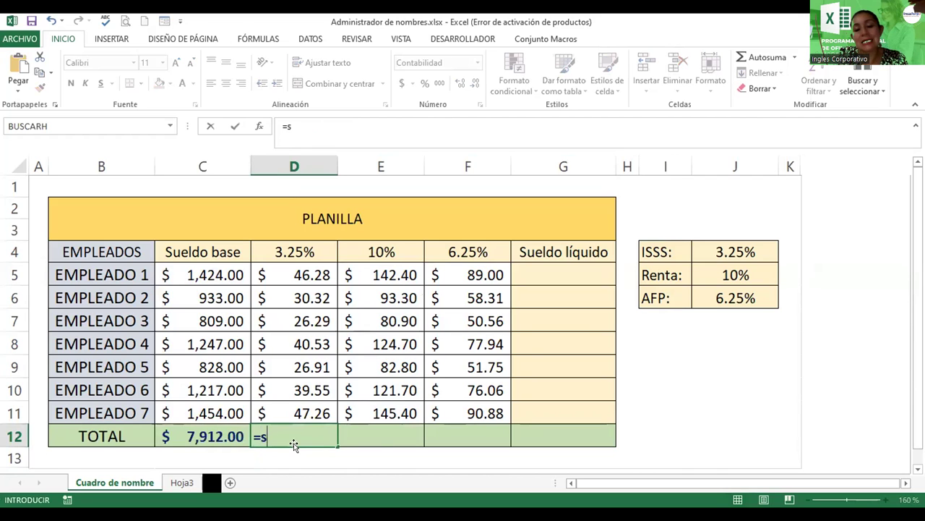
text(uma()
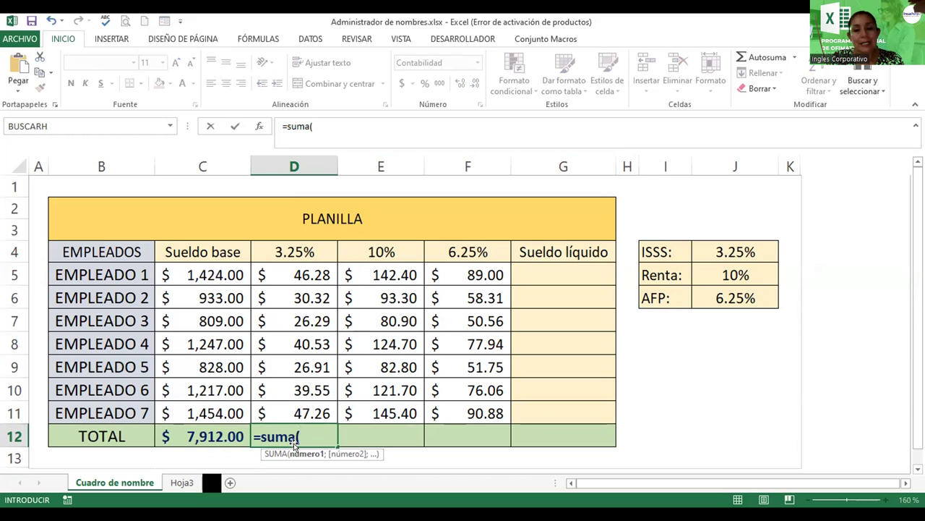
text(i)
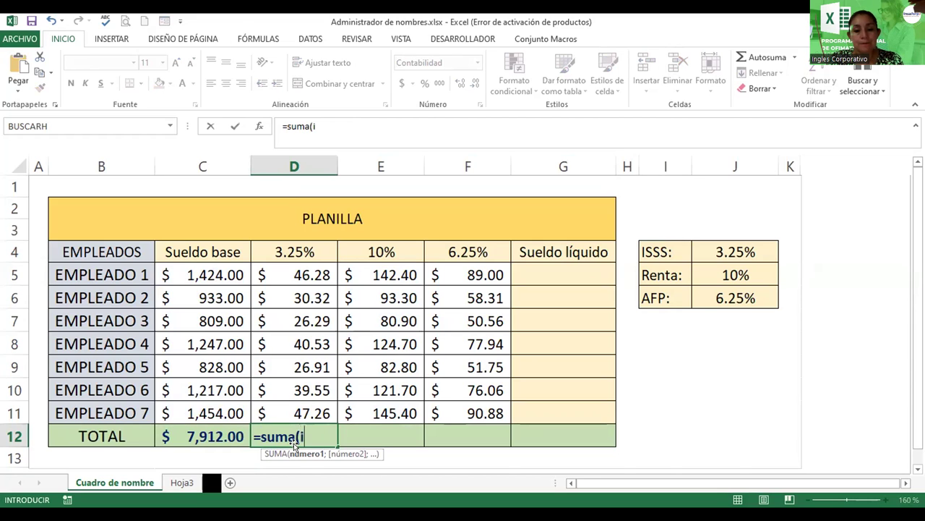
text(sss))
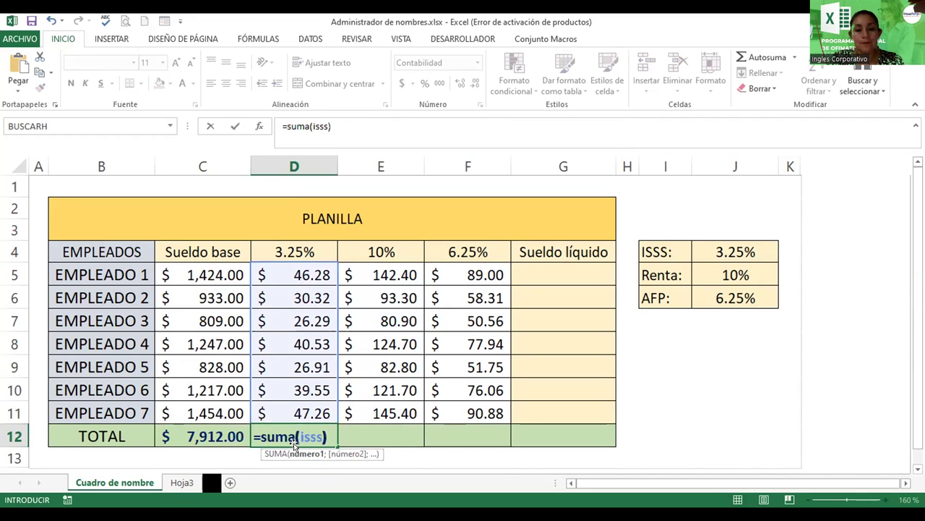
key(Return)
key(Up)
key(Right)
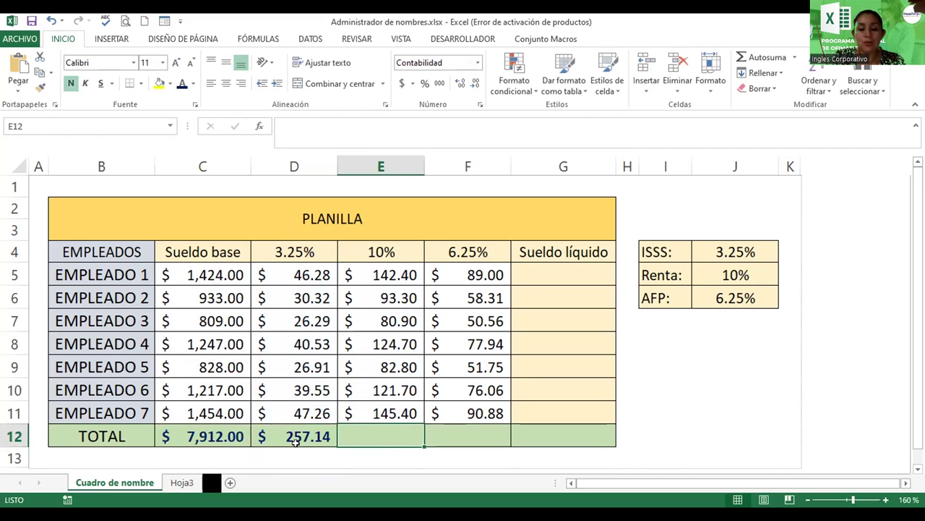
text(=s)
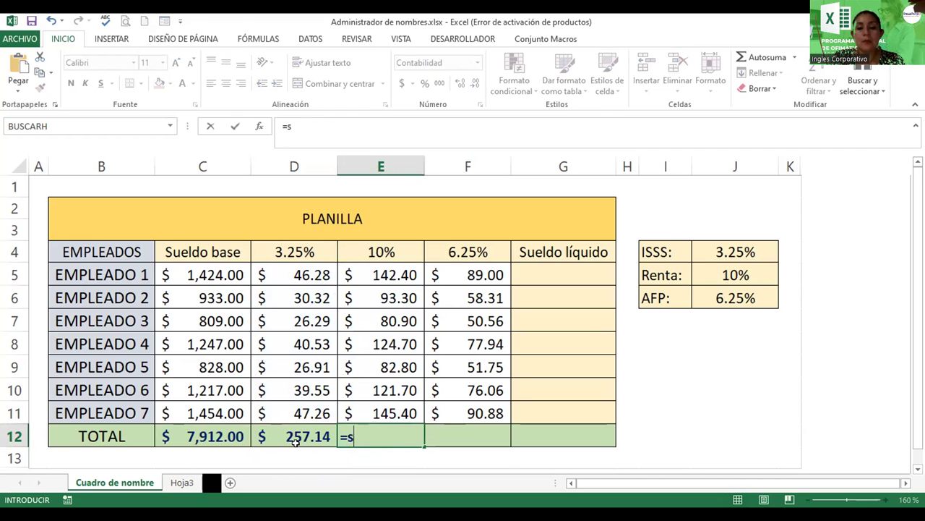
text(uma(renta)
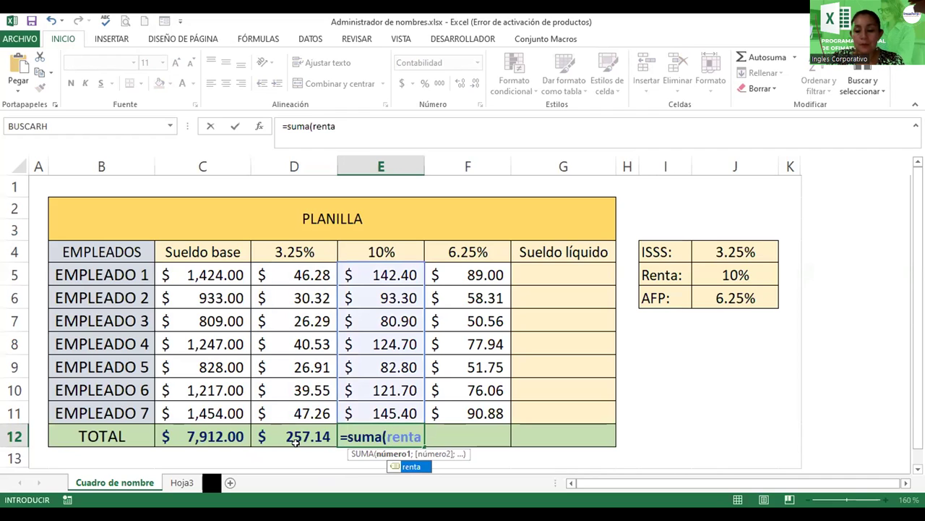
key(Return)
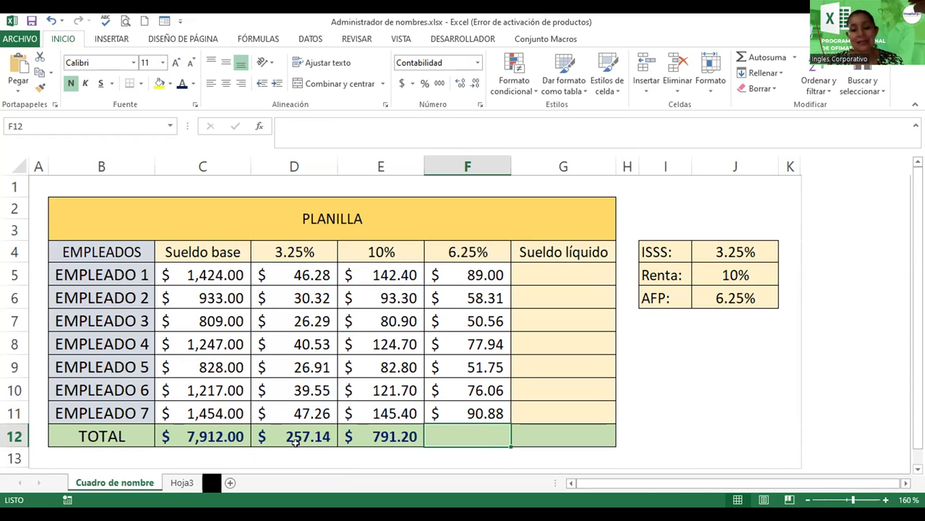
Fix F12's total from =SUMA(apf) to =SUMA(afp) so the 6.25% column totals $494.50.
text(=s)
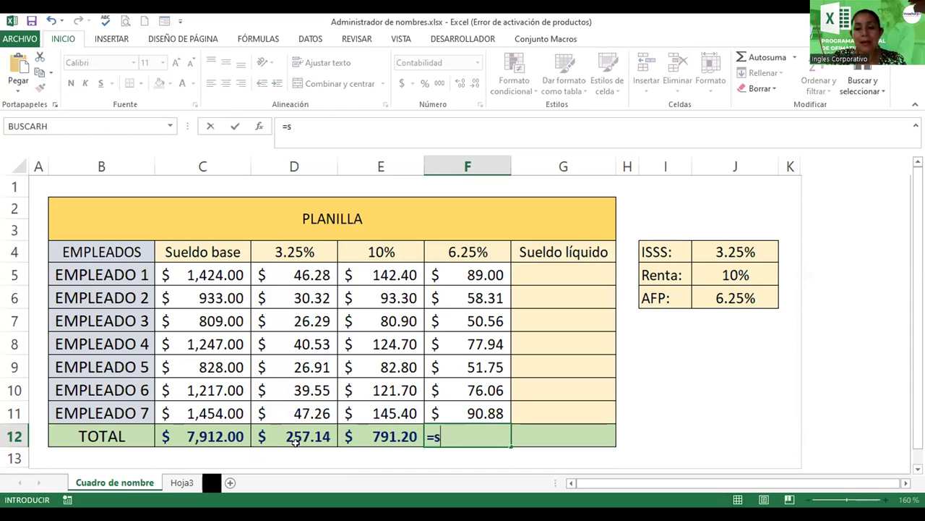
text(uma(apf))
key(Return)
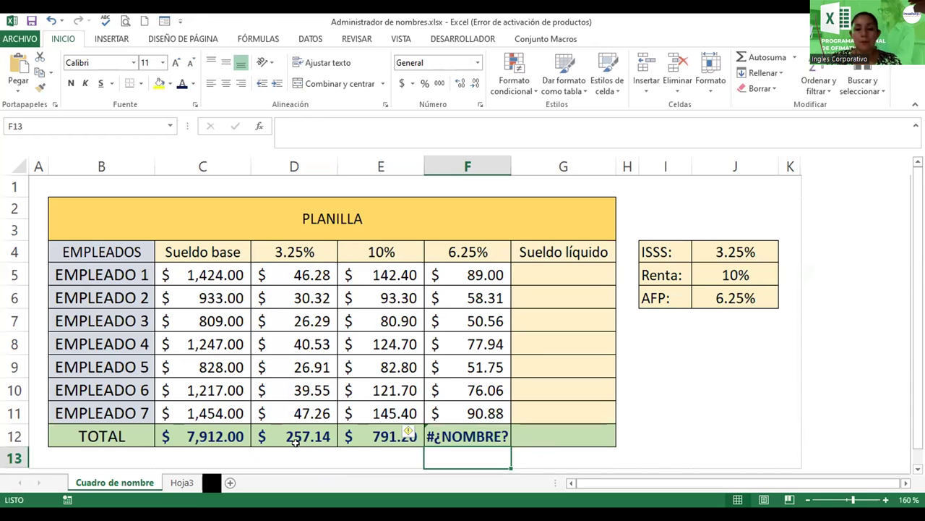
key(Up)
key(F2)
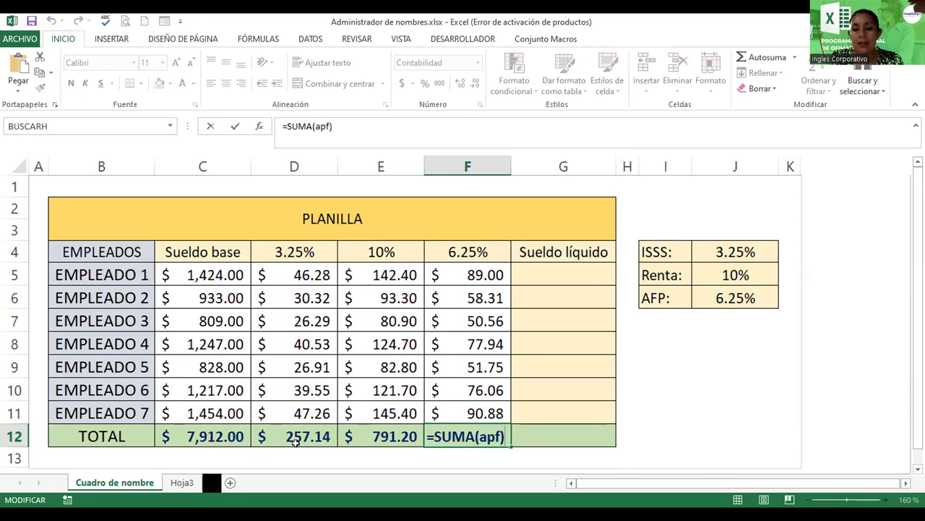
key(BackSpace)
key(BackSpace)
key(BackSpace)
text(fp)
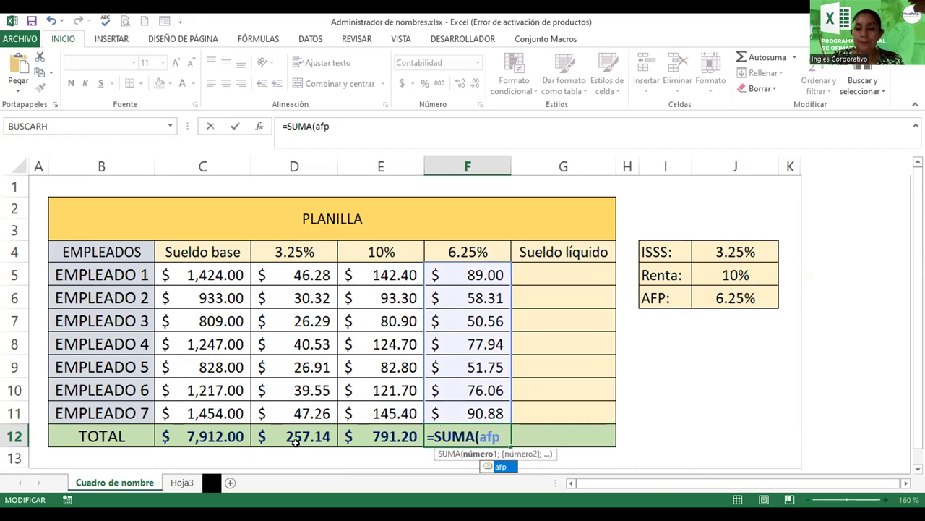
key(Return)
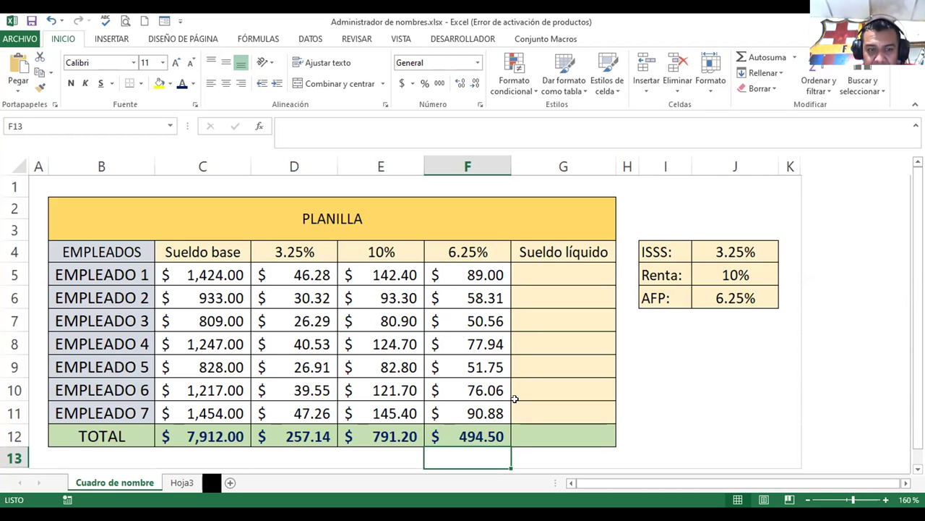
click(492, 404)
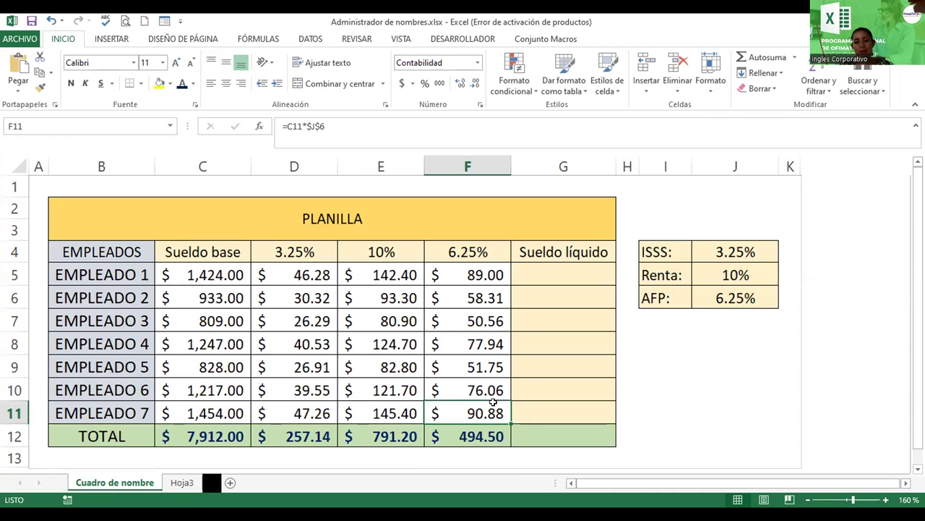
click(167, 126)
click(167, 126)
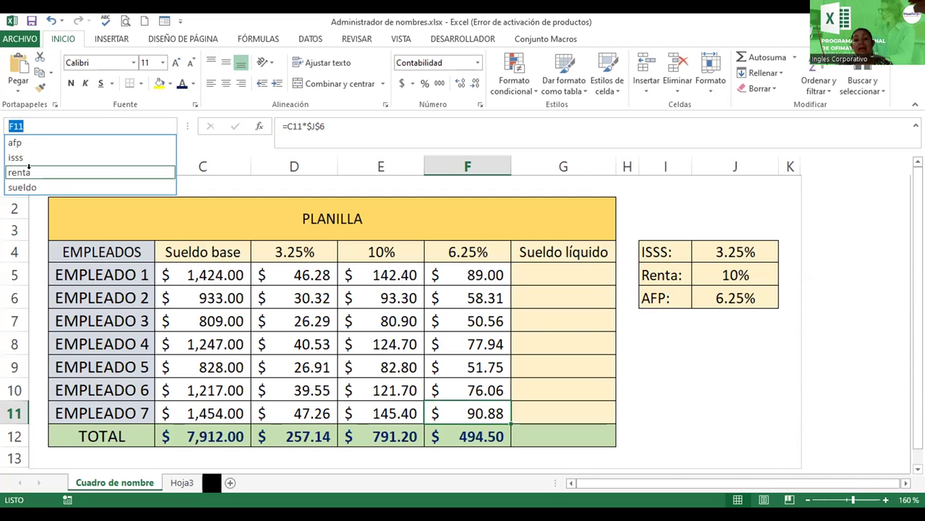
click(30, 173)
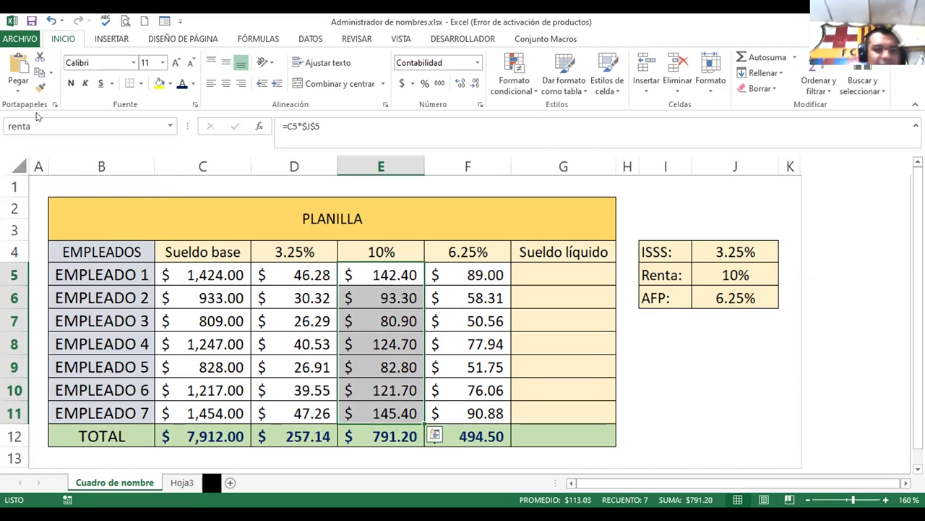
click(170, 126)
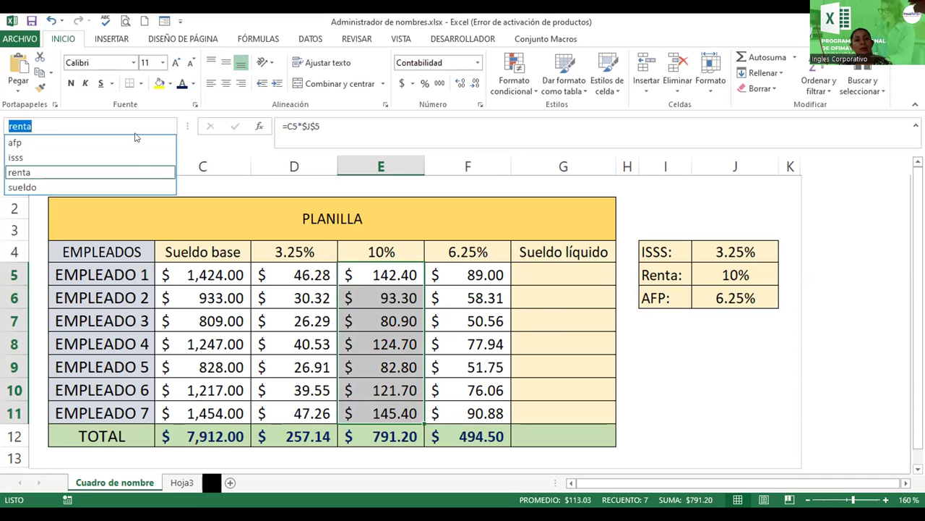
click(81, 143)
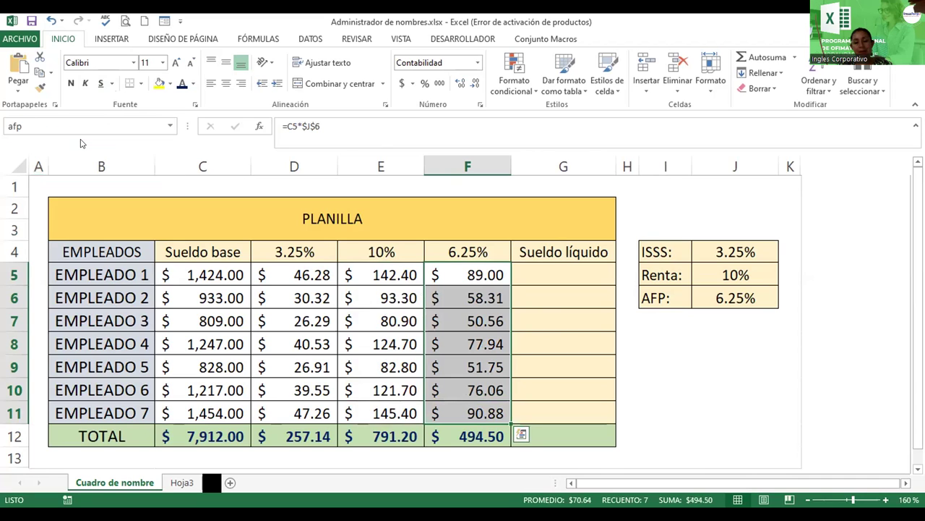
click(169, 128)
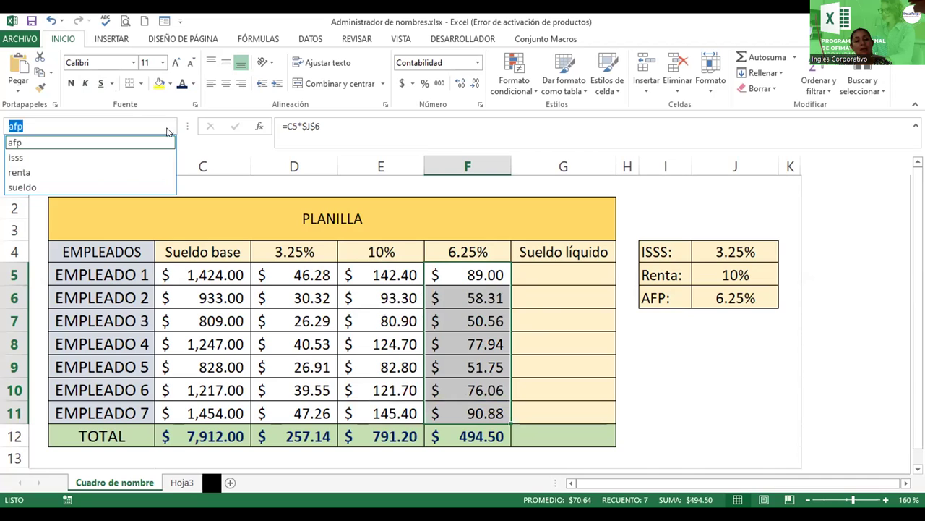
click(58, 187)
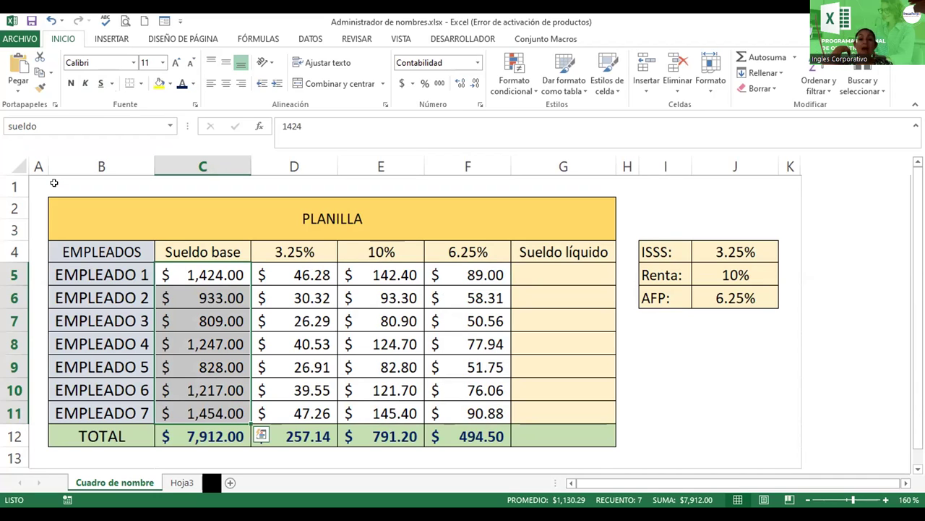
key(Escape)
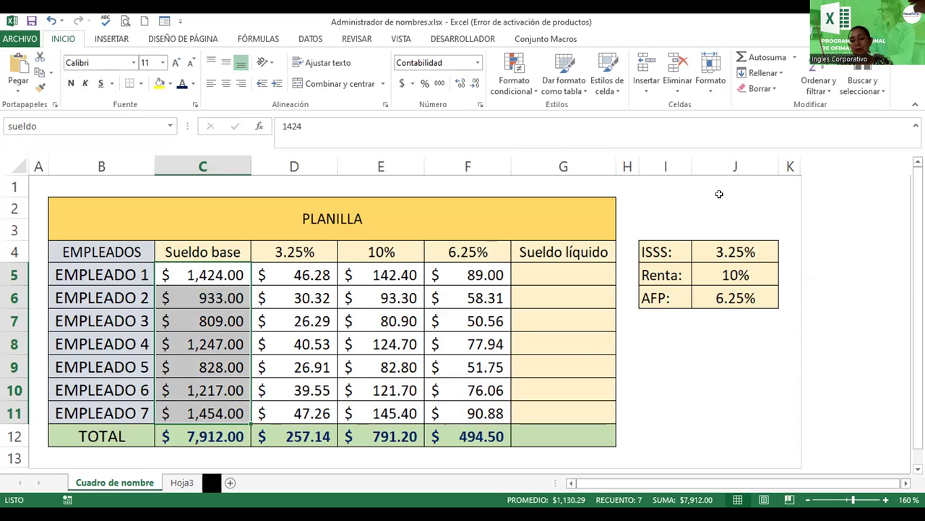
Name the empty cell J1 'valor' in the Name Box.
click(718, 190)
drag(735, 185, 737, 297)
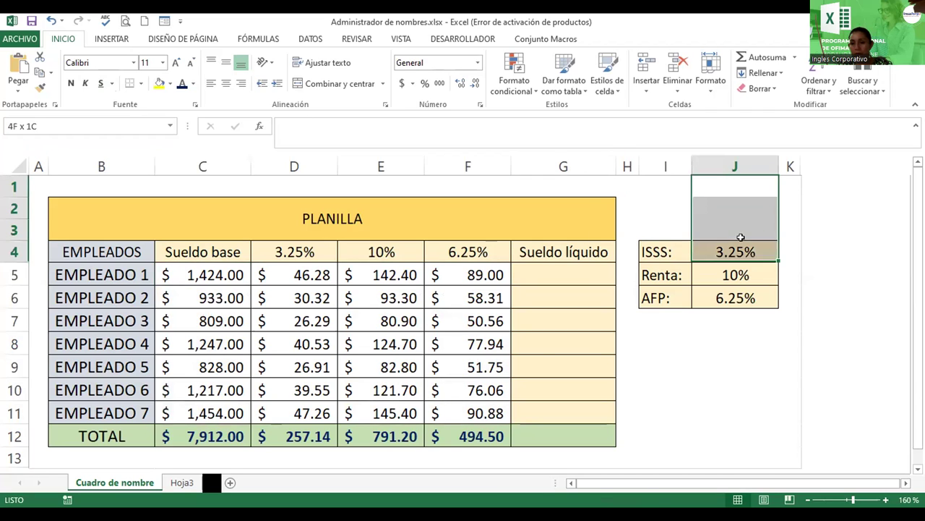
click(734, 186)
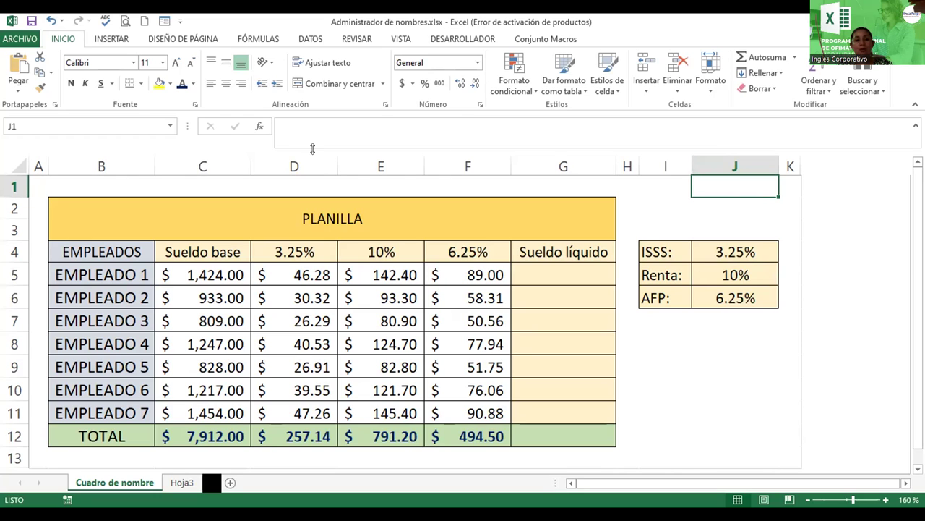
click(91, 126)
text(valor)
key(Return)
Check the new name by jumping to valor from the Name Box list.
drag(720, 186, 719, 221)
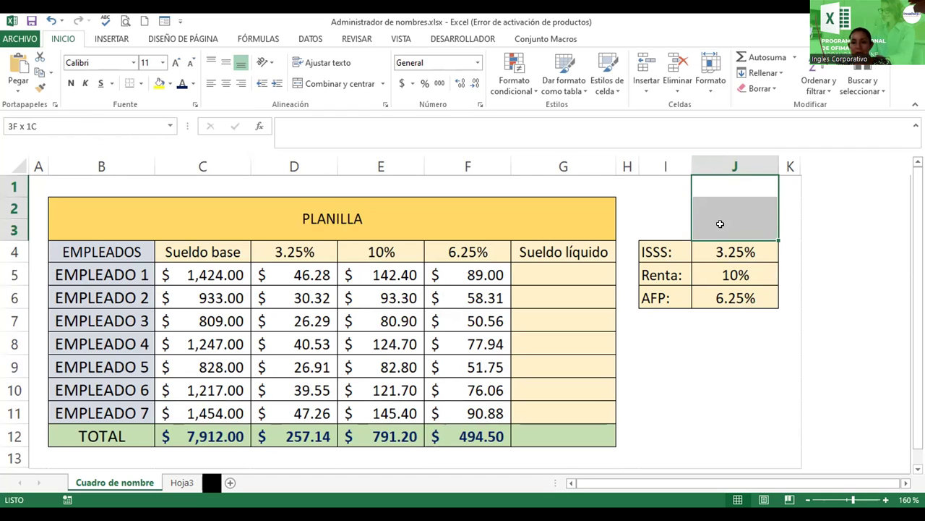
click(170, 125)
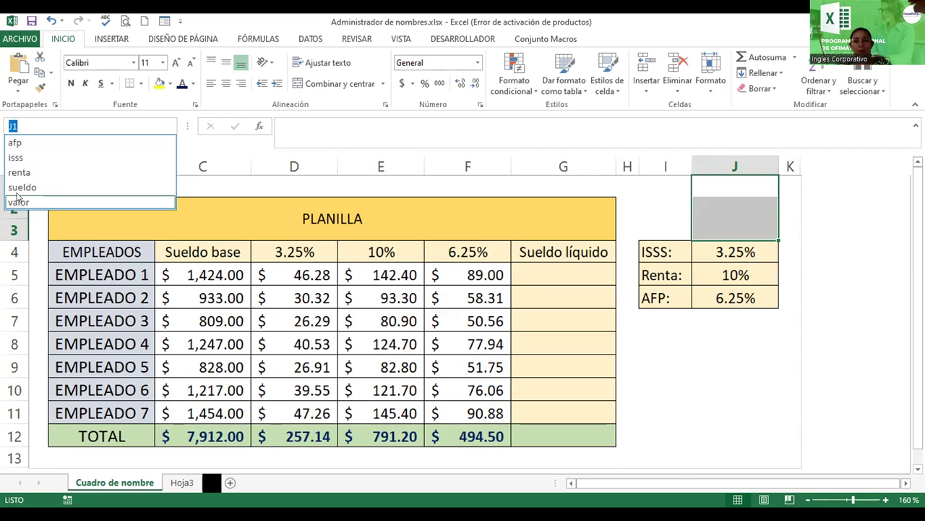
click(17, 200)
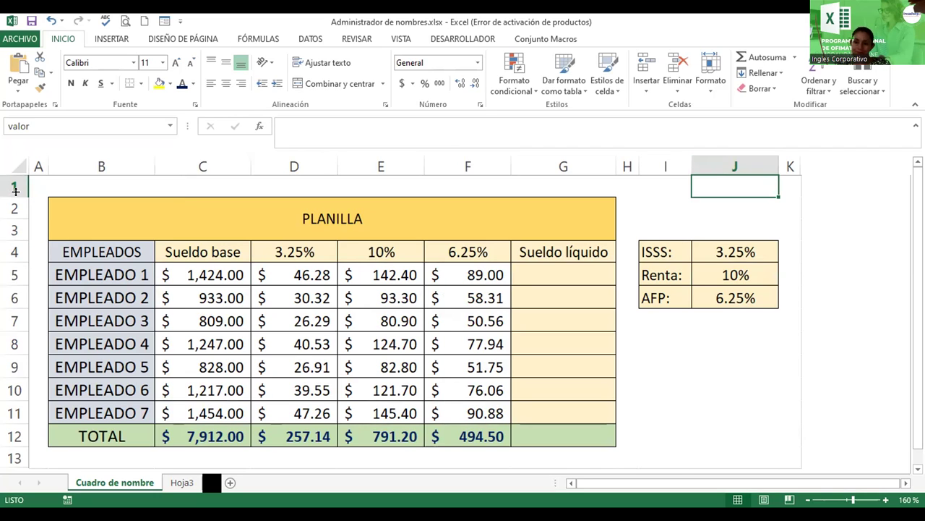
click(639, 206)
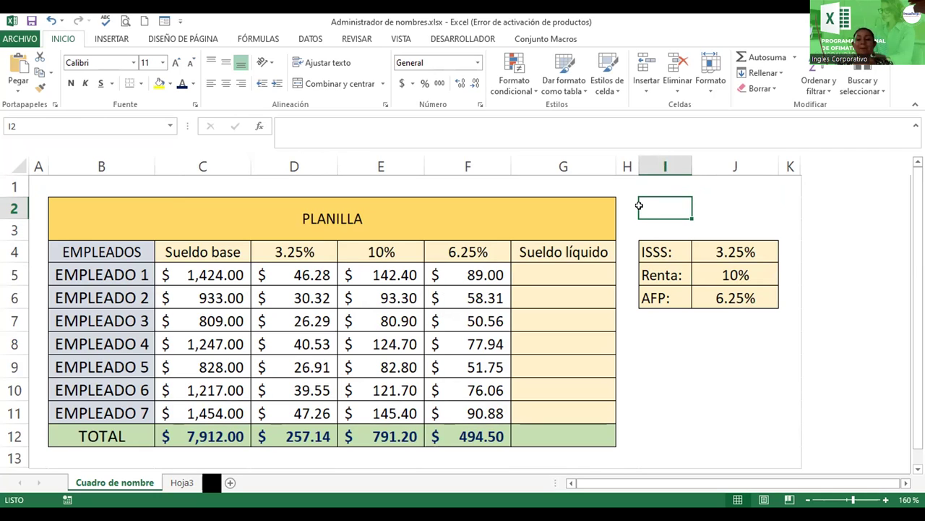
Enter the net salary formula =C5-D5-E5-F5 in G5.
click(561, 271)
text(=)
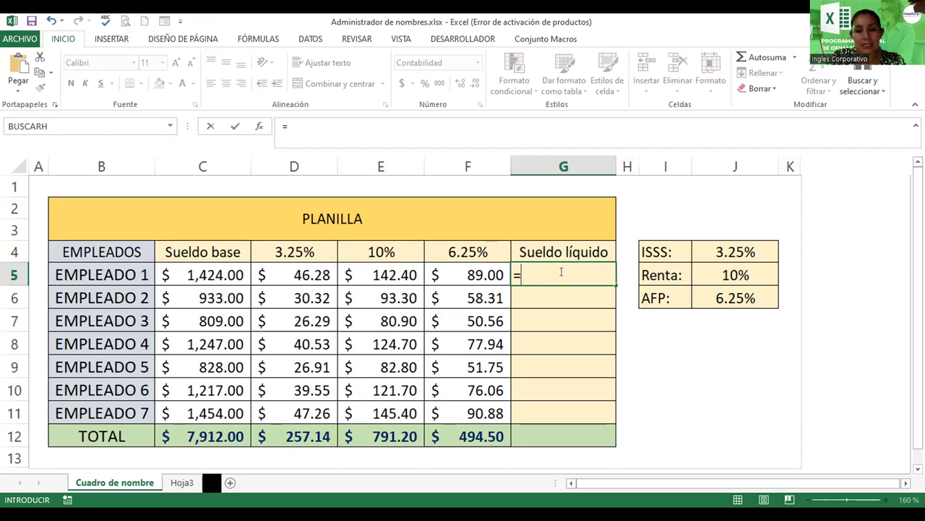
click(189, 270)
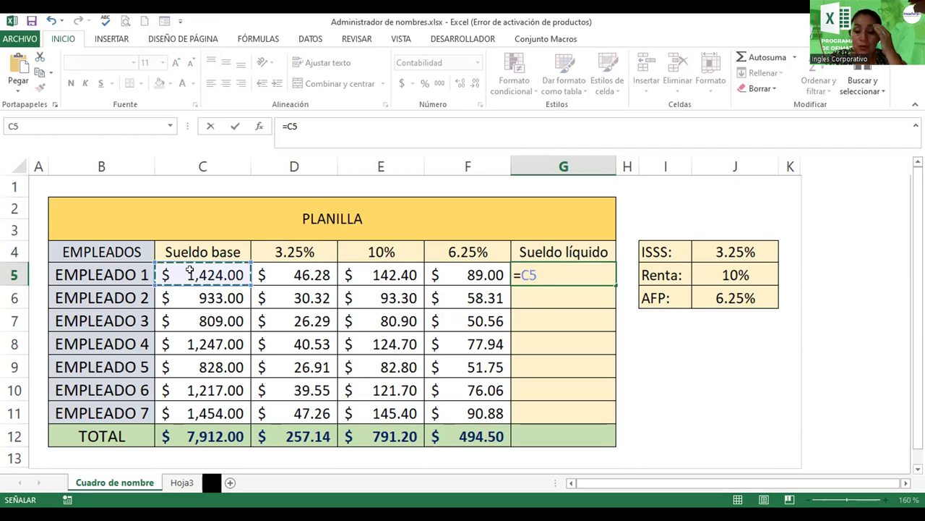
text(-)
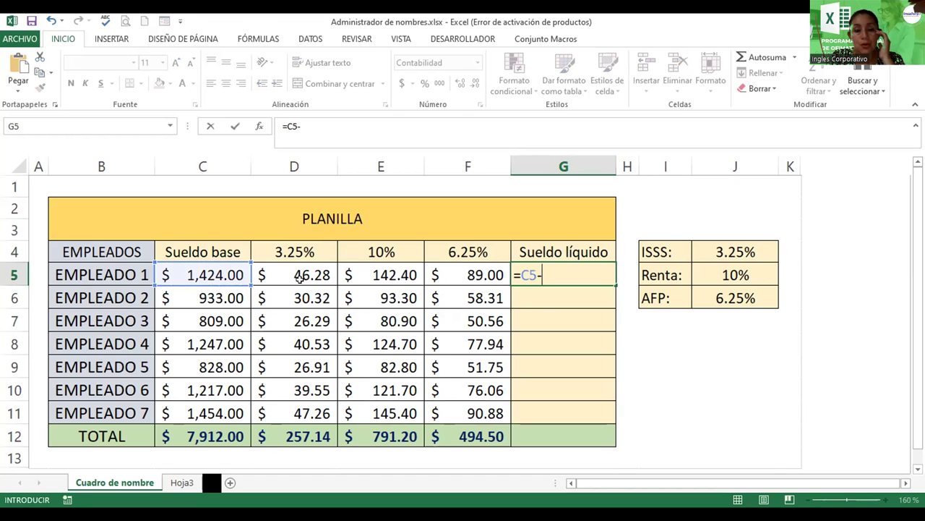
click(300, 276)
text(-)
click(376, 274)
text(-)
click(457, 270)
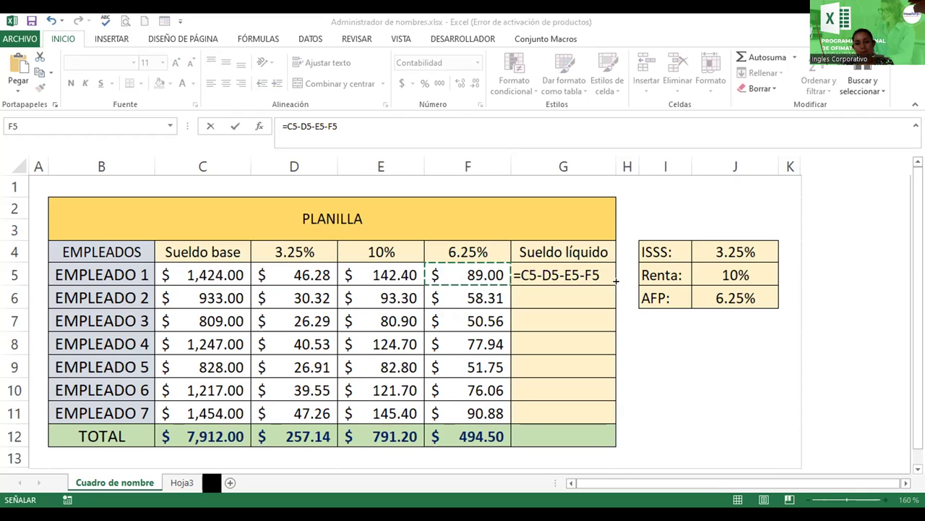
click(616, 280)
key(Return)
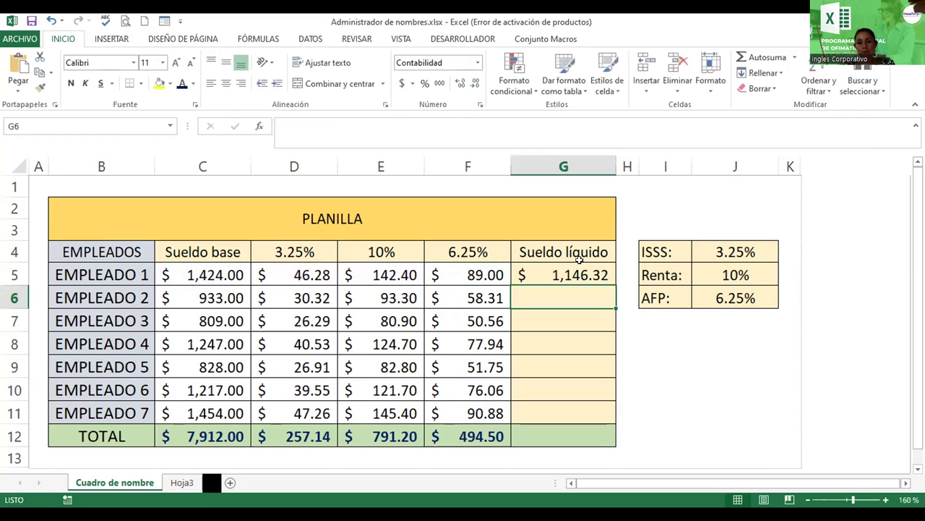
Review G5's formula and fill it down through G11.
double_click(562, 272)
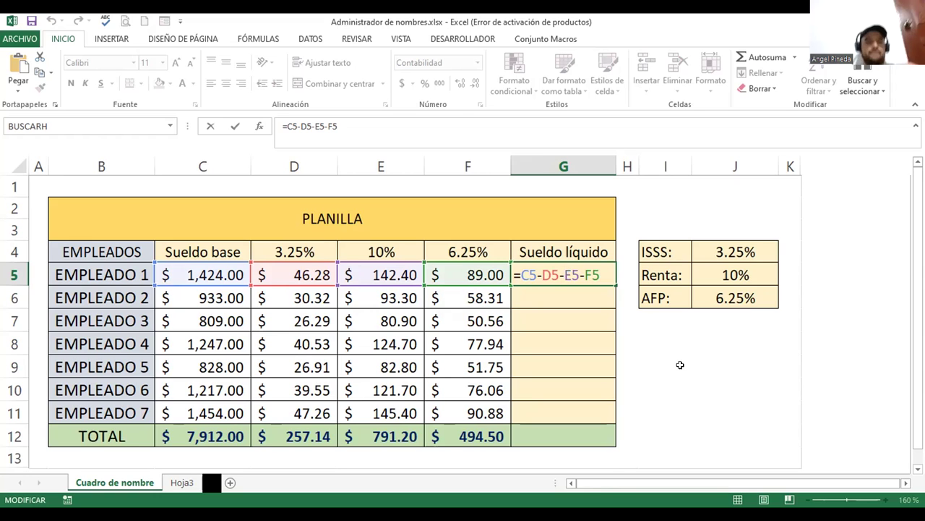
key(Return)
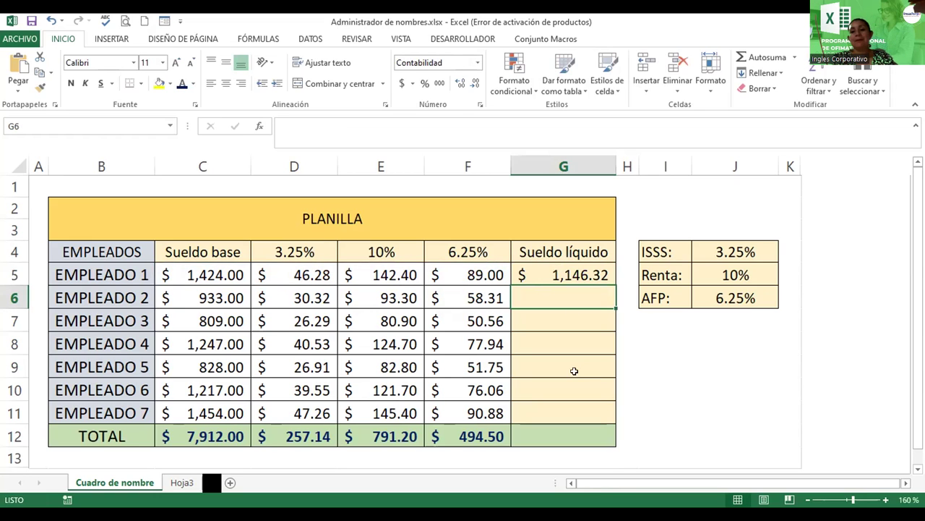
click(579, 273)
drag(615, 285, 605, 431)
click(572, 434)
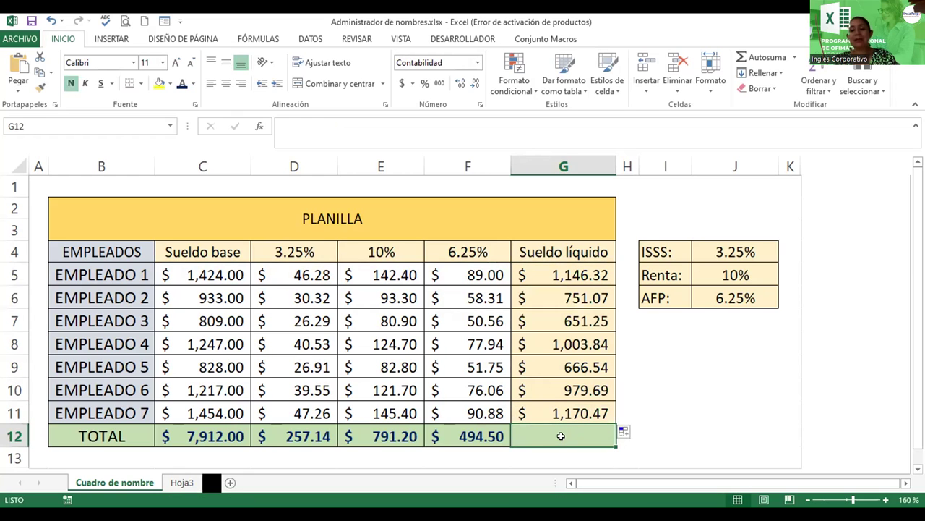
text(=s)
text(uma()
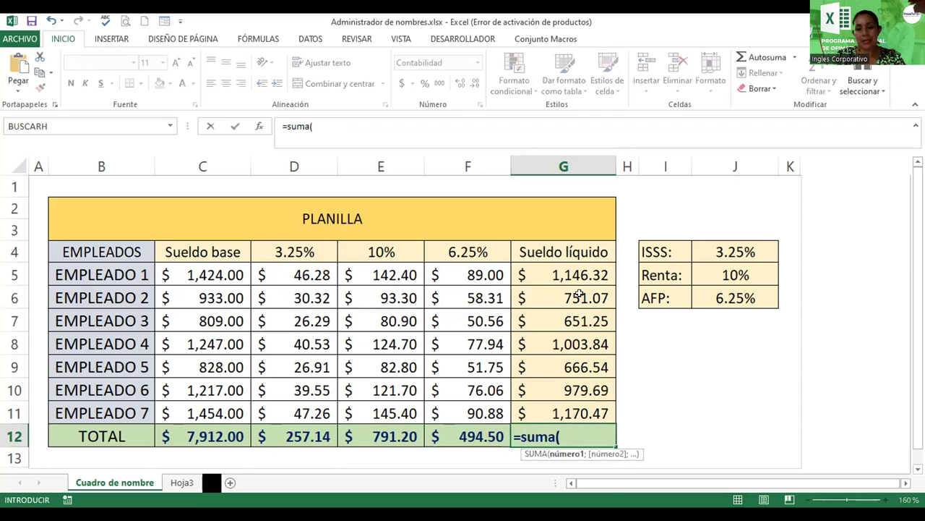
click(572, 273)
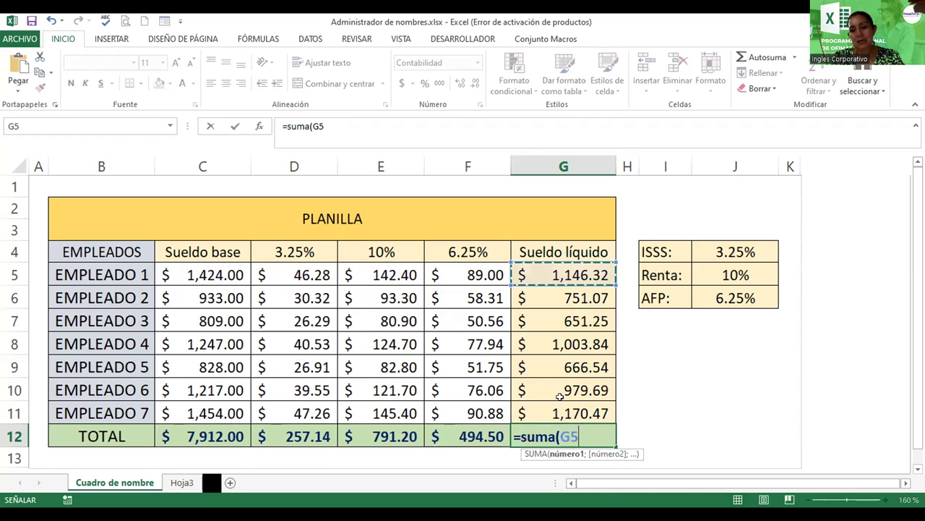
drag(560, 391, 560, 399)
key(Return)
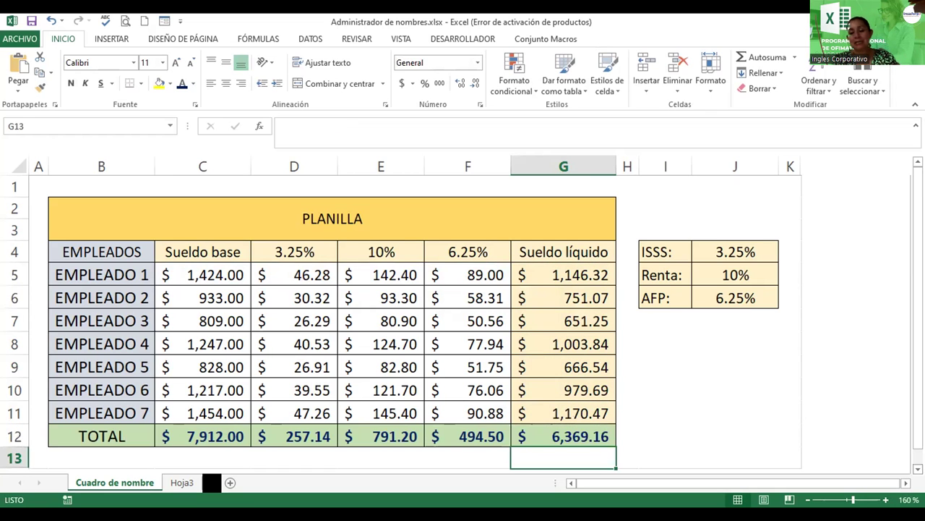
scroll(463, 304, down, 2)
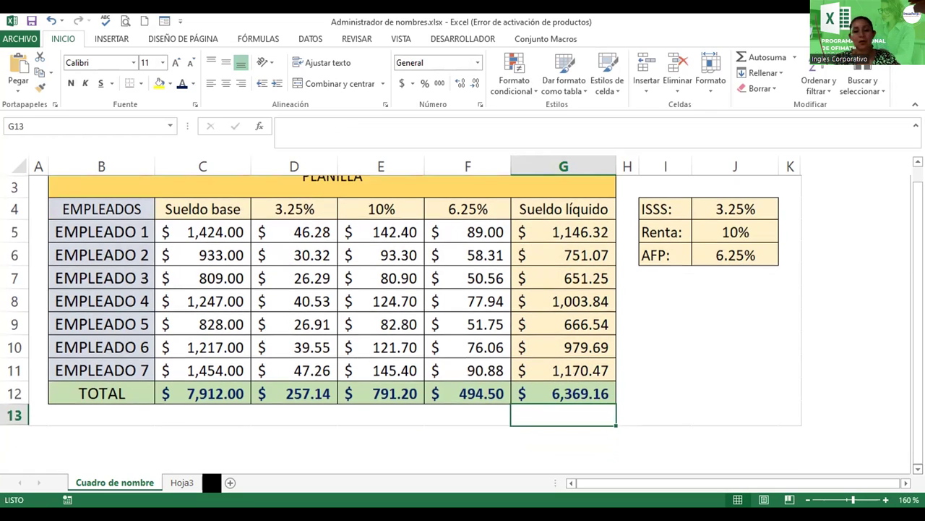
Label B13 'Maximos' and enter =MAX(sueldo) in C13, returning 1454.
click(91, 409)
text(Maximos)
key(ctrl+Return)
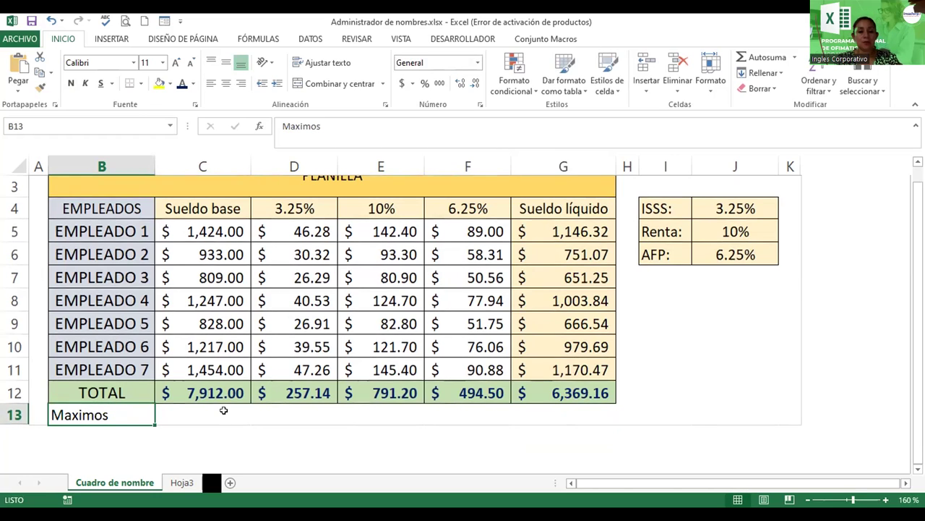
click(223, 410)
text(=)
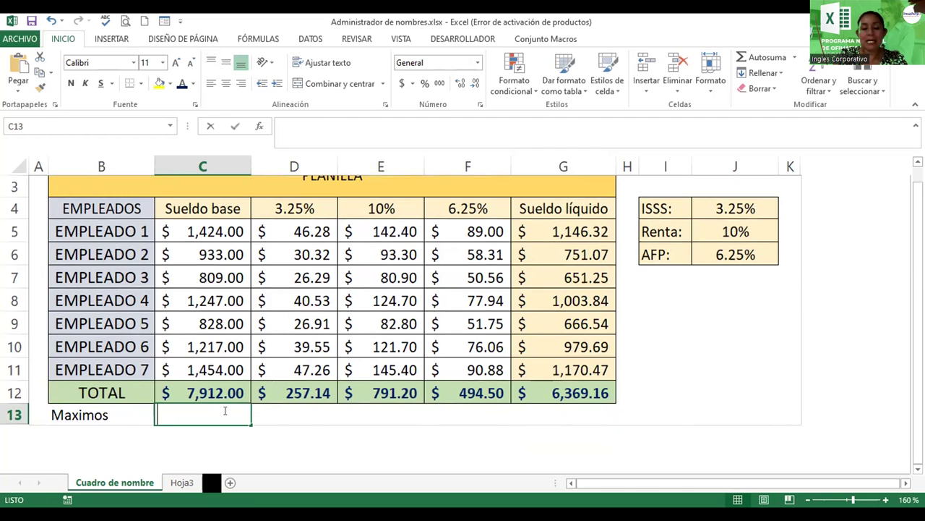
text(max(s)
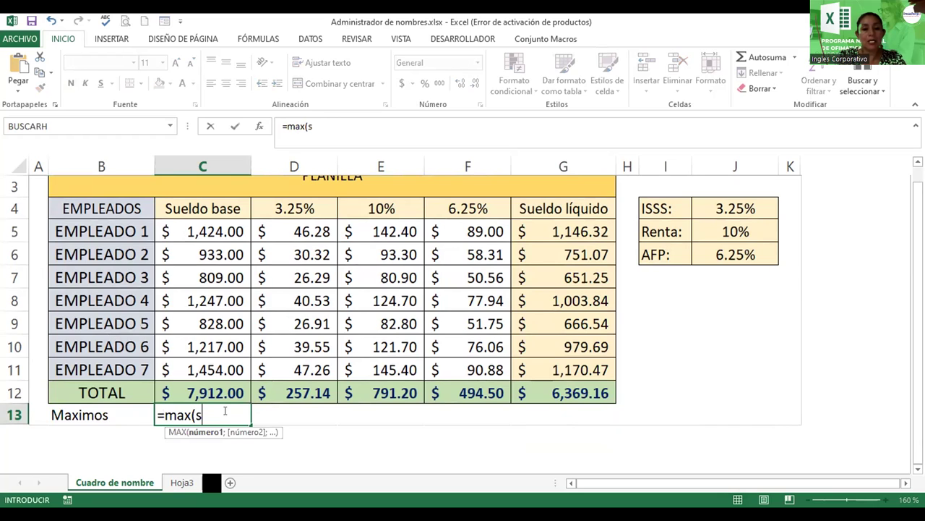
text(ueldo))
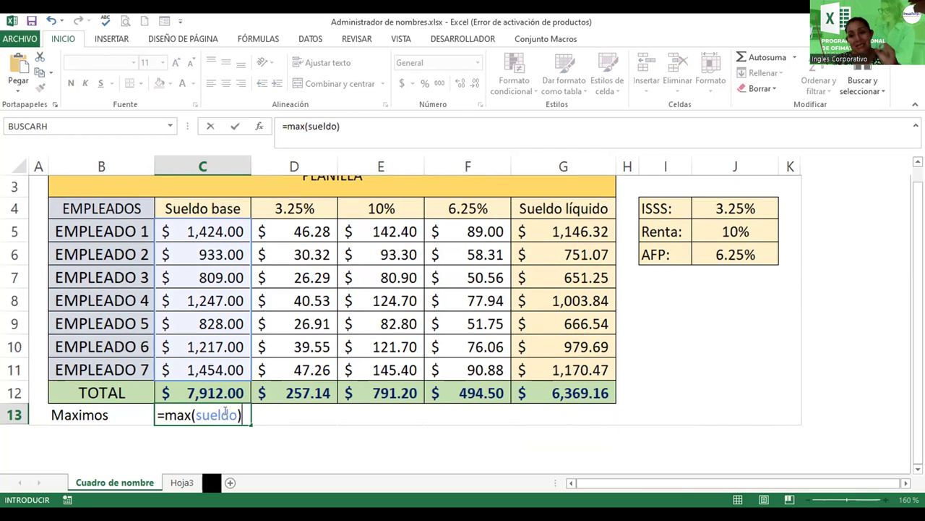
key(Return)
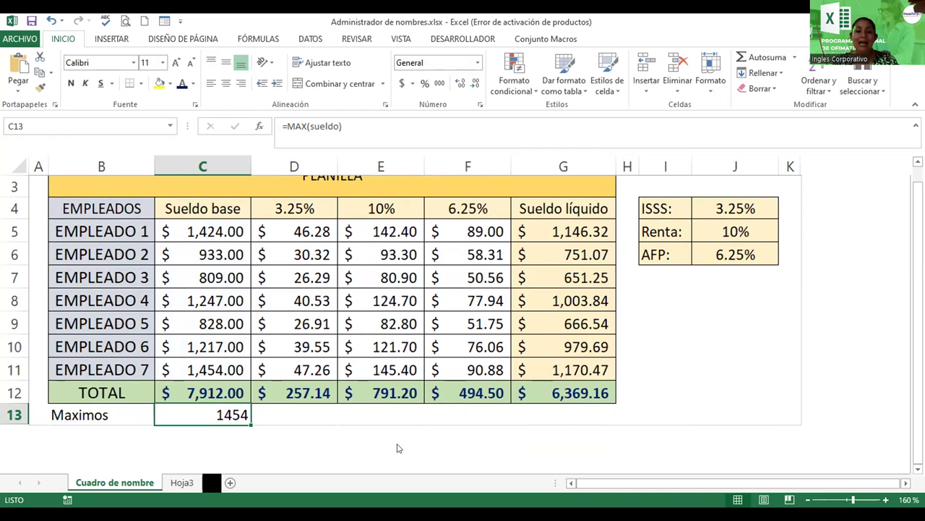
Enter =MAX(isss) in D13 and =MAX(renta) in E13, giving 47.255 and 145.4.
click(300, 412)
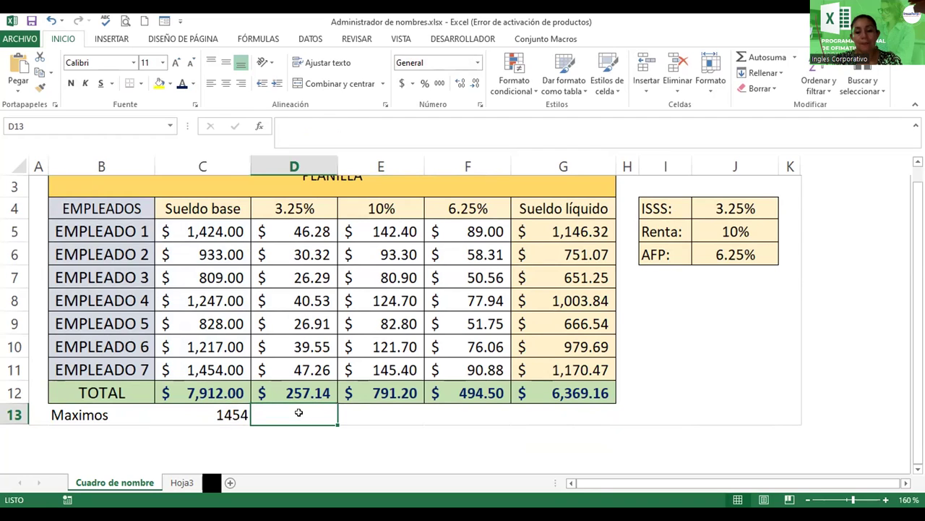
text(=m)
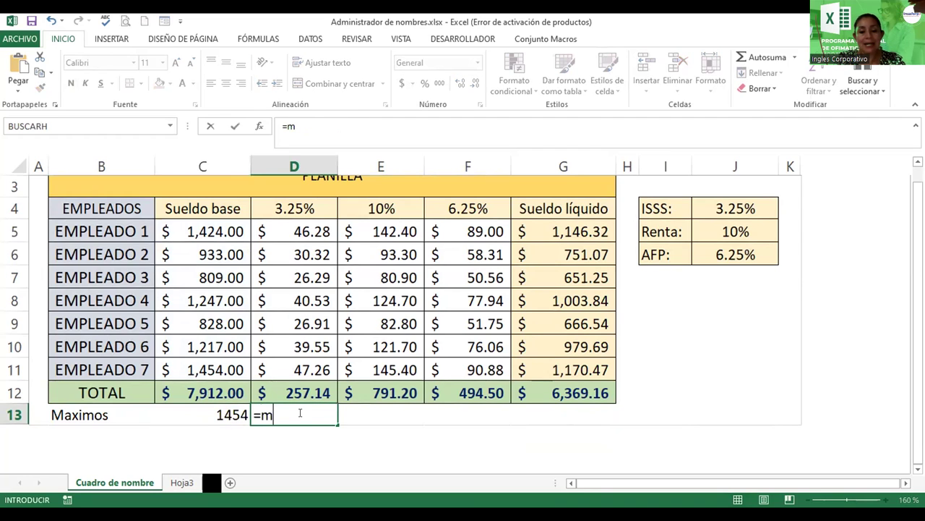
text(ax()
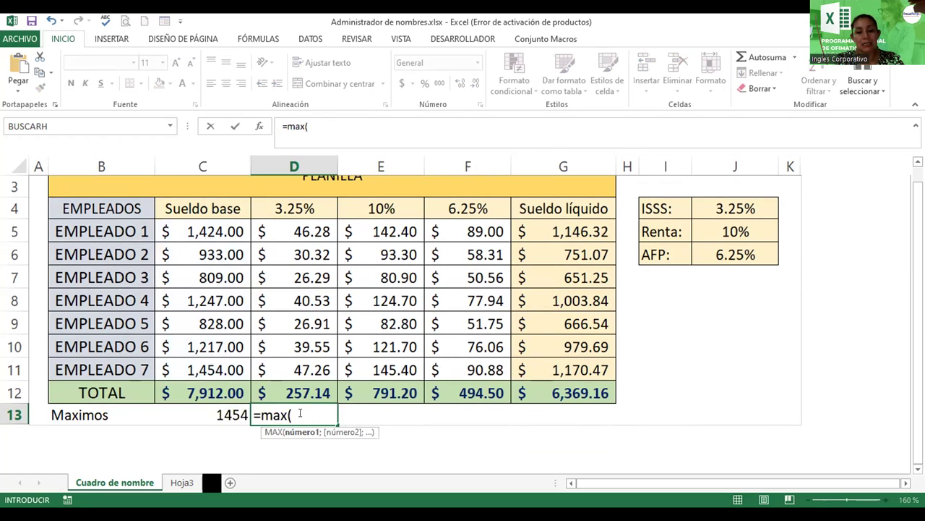
text(isss)
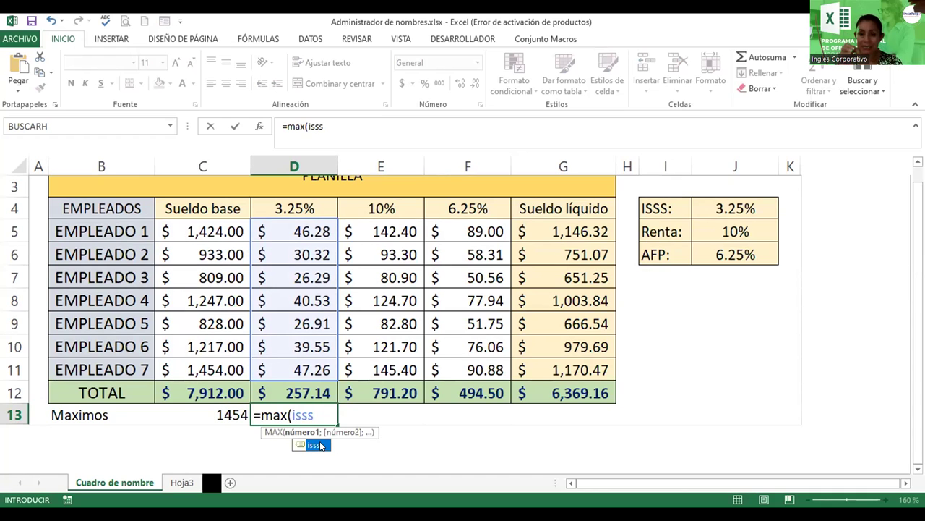
text())
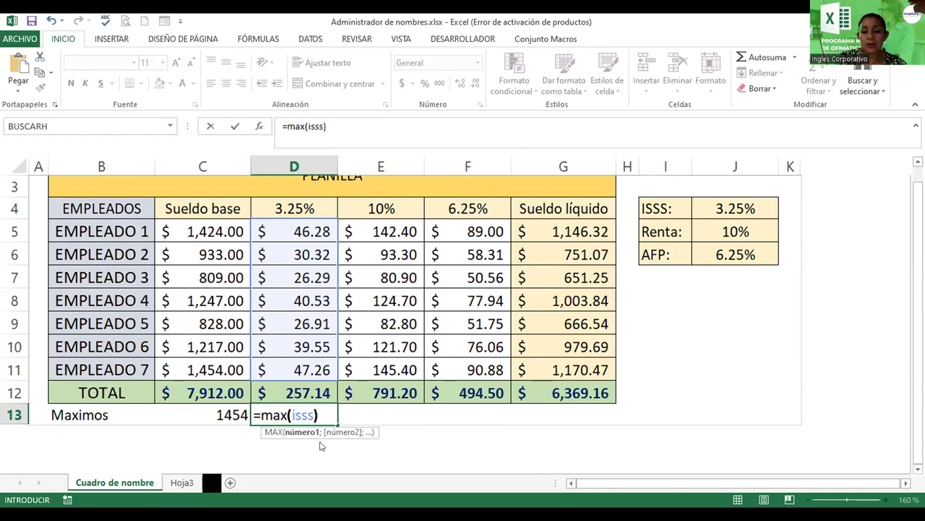
key(ctrl+Return)
click(376, 412)
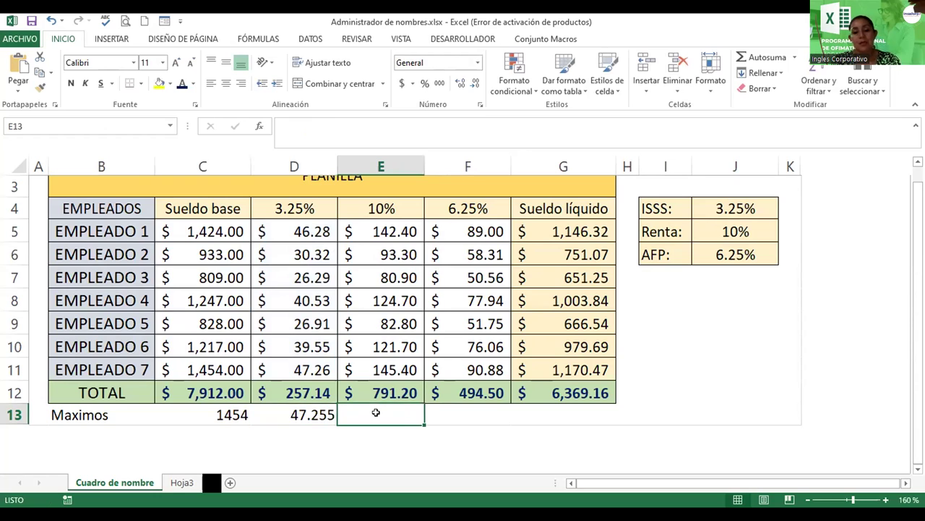
text(=m)
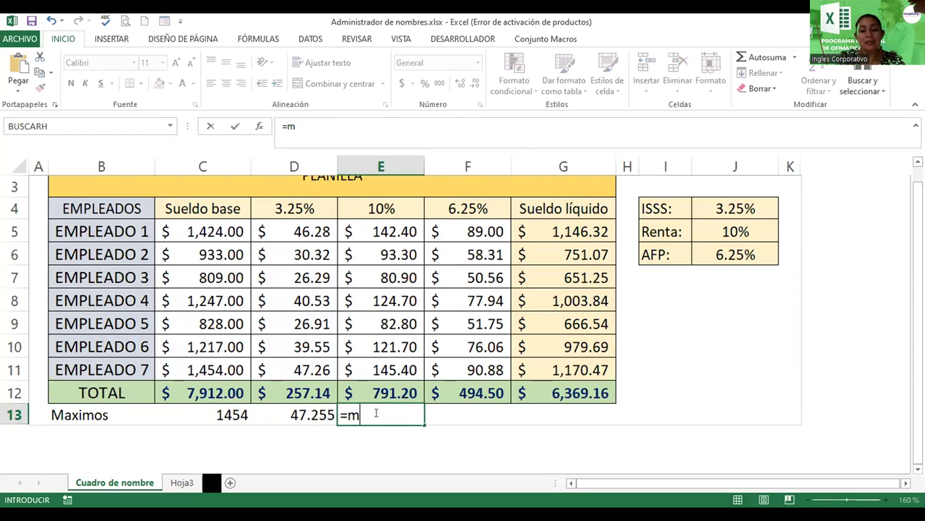
text(ax(ren)
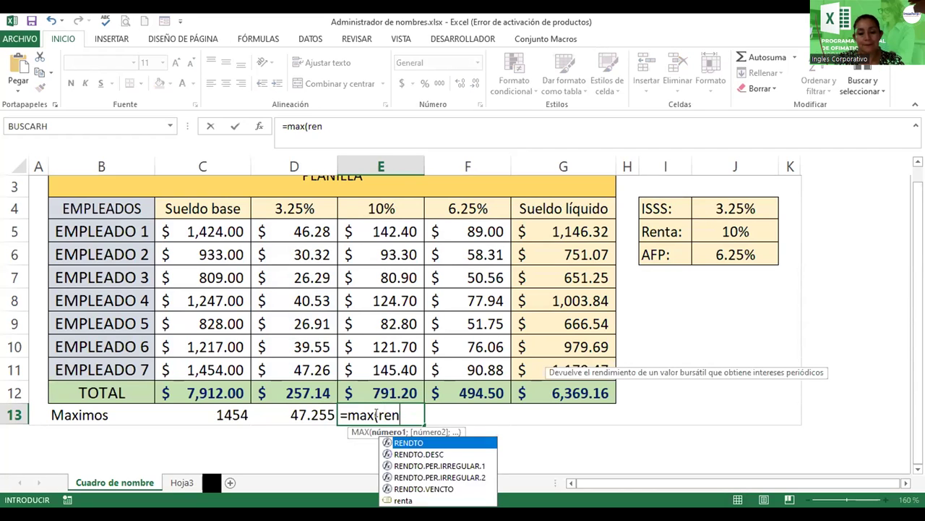
text(t)
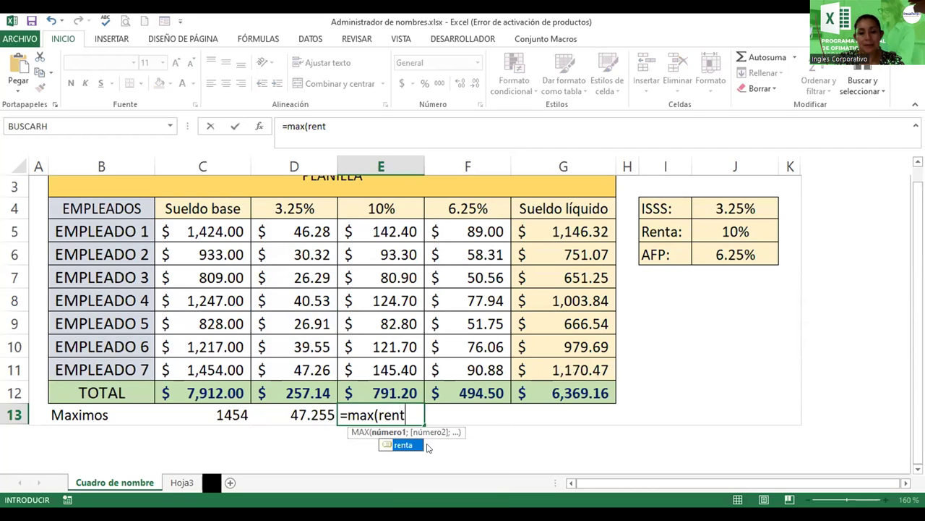
double_click(406, 445)
text())
key(ctrl+Return)
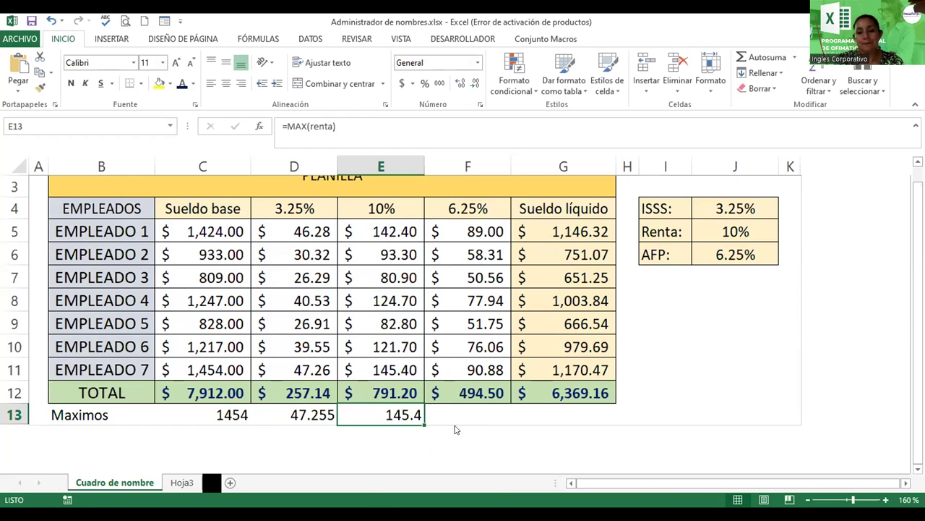
Enter =MAX(afp) in F13 for 90.875 and review the row's max formulas.
click(459, 411)
text(=)
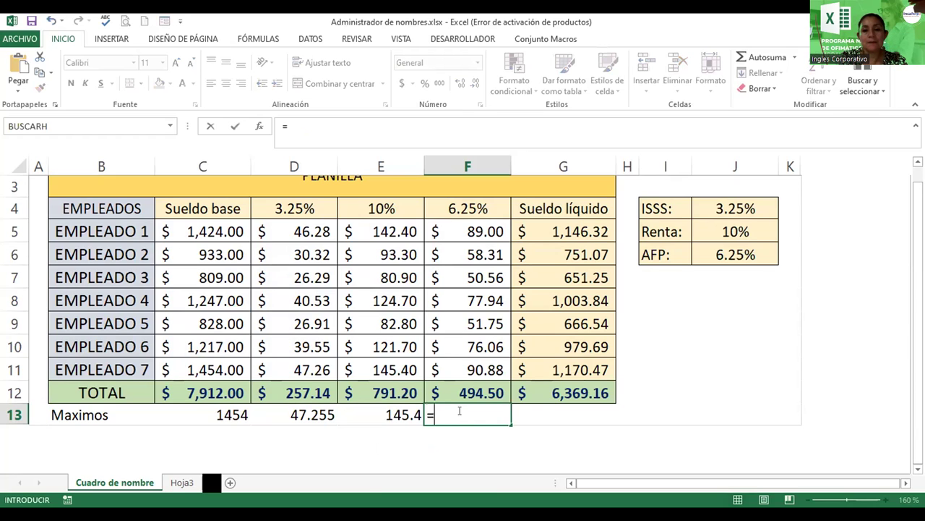
text(max(afp)
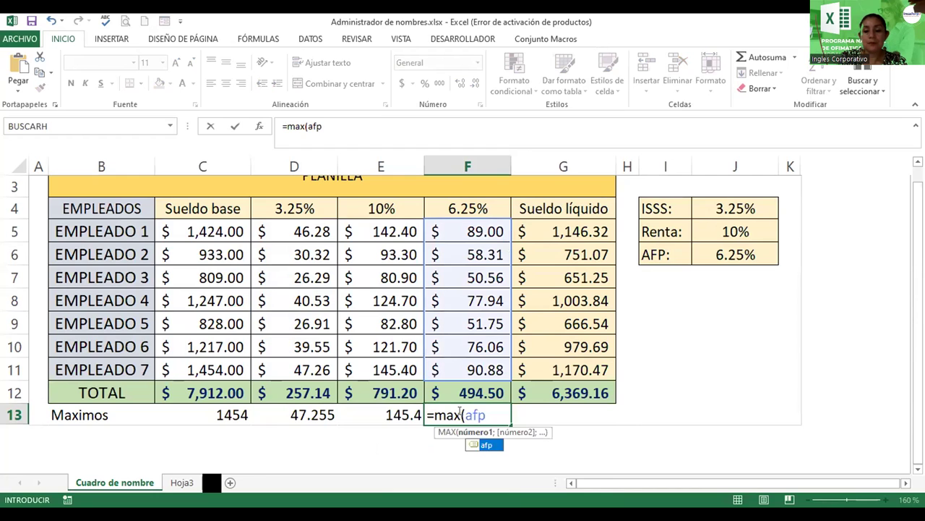
text())
key(ctrl+Return)
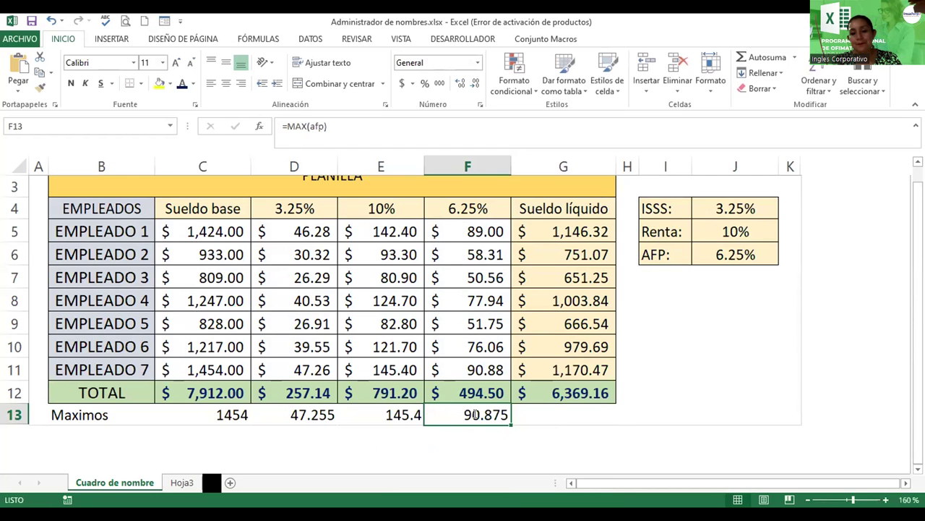
double_click(475, 415)
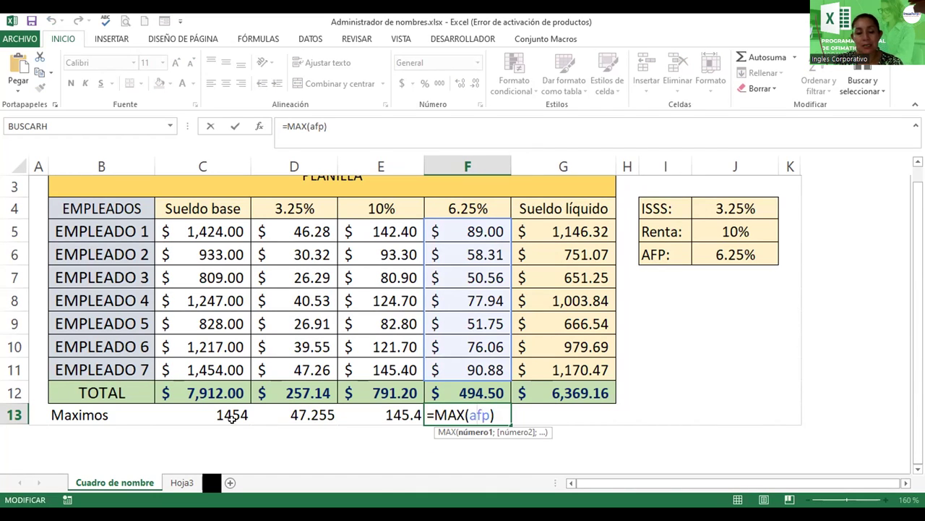
key(Return)
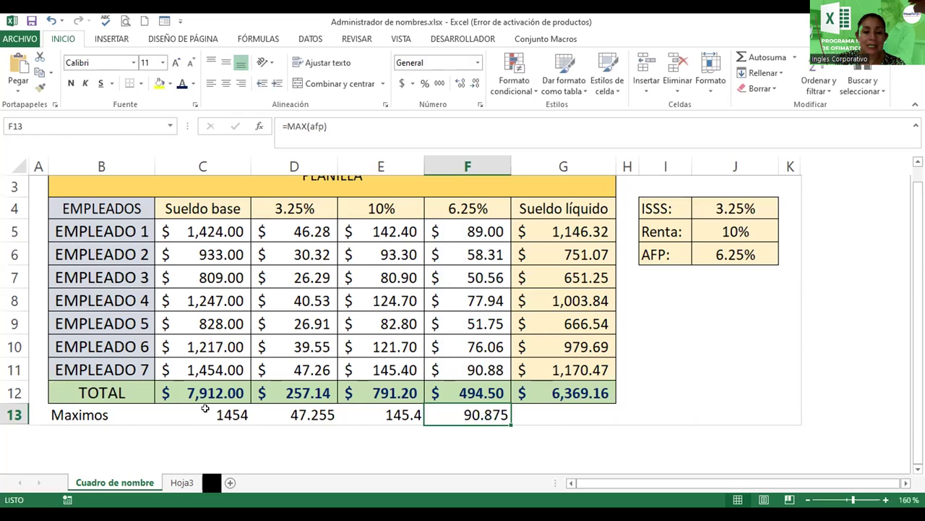
double_click(206, 413)
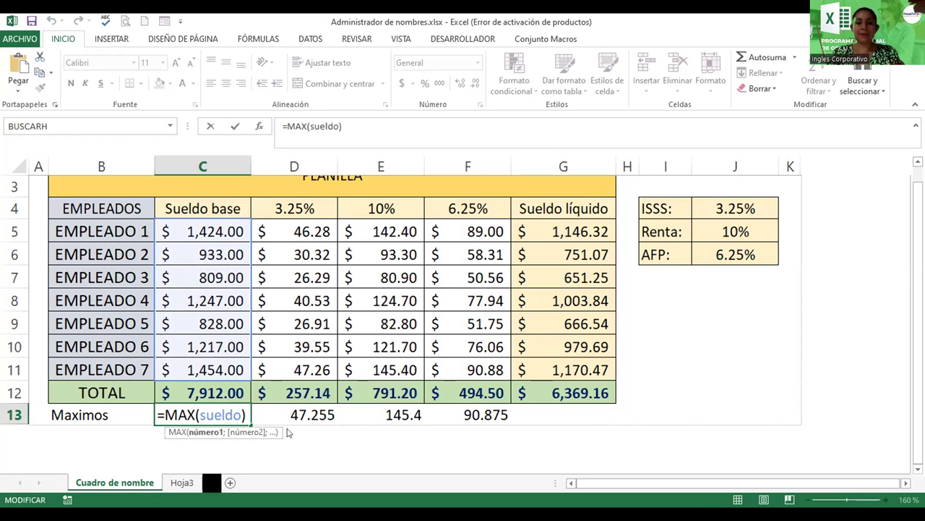
Leave C13 unchanged and select the entire Maximos row 13.
key(ctrl+Return)
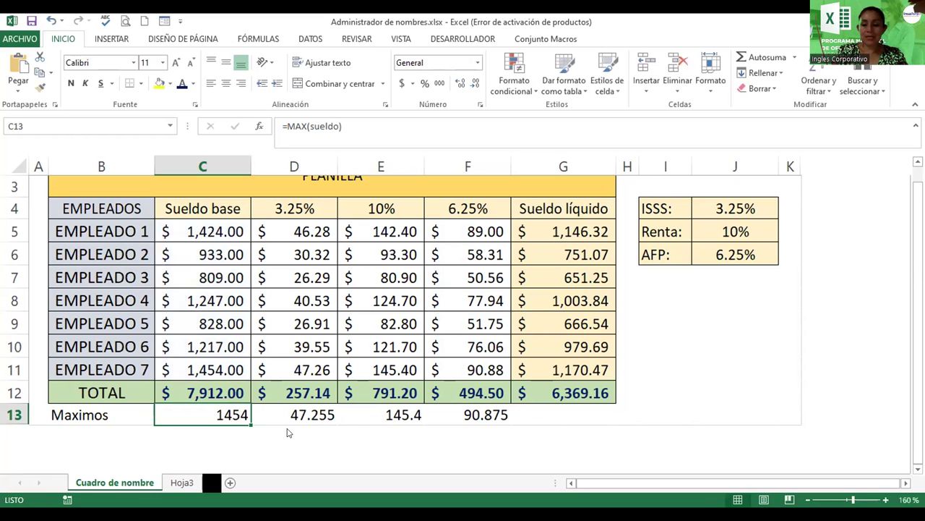
key(Left)
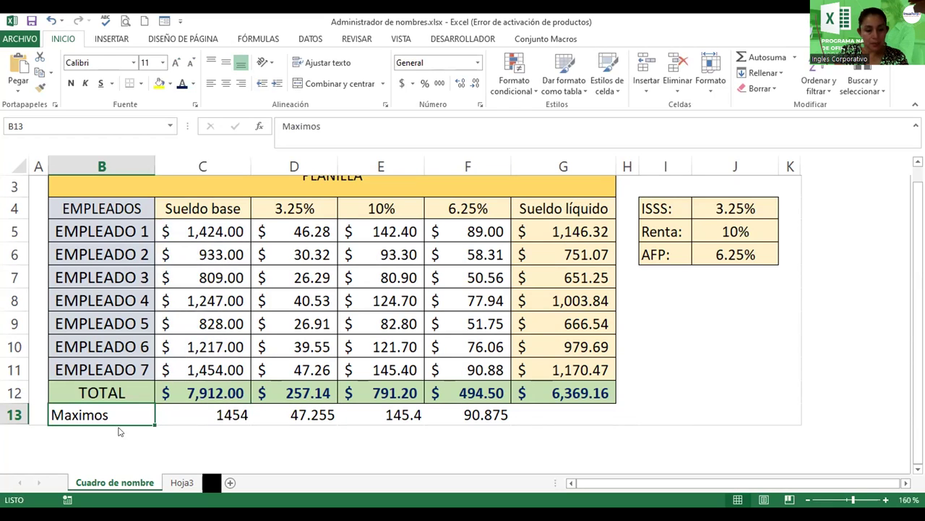
click(13, 410)
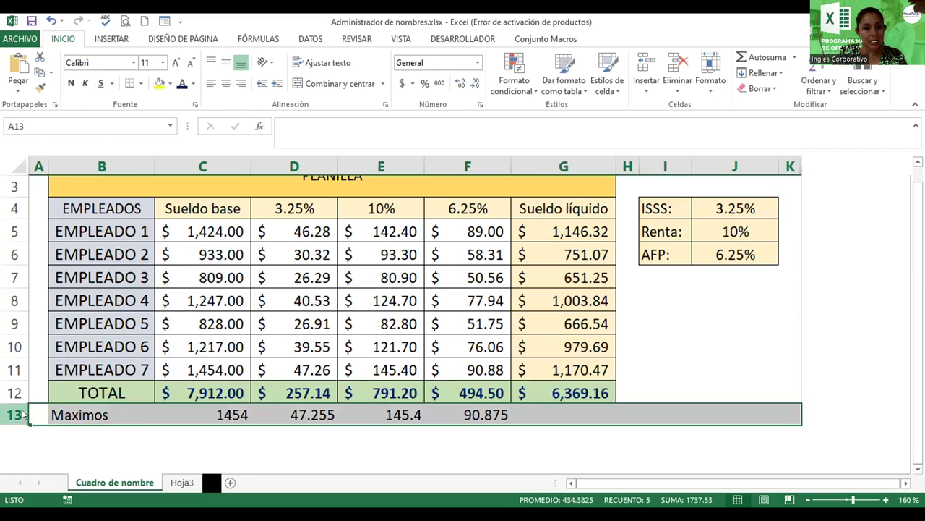
Insert a blank row above Maximos and label its B13 cell 'Promedios'.
right_click(13, 411)
click(50, 304)
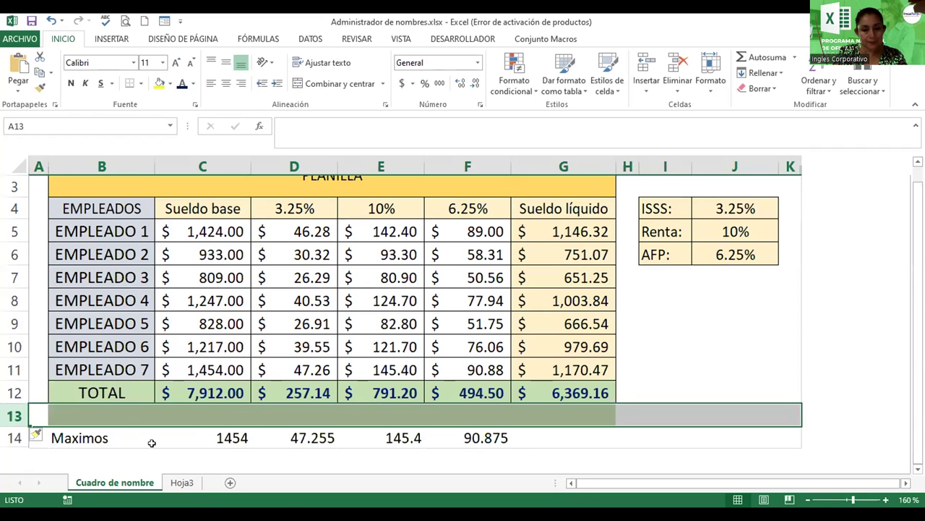
click(117, 409)
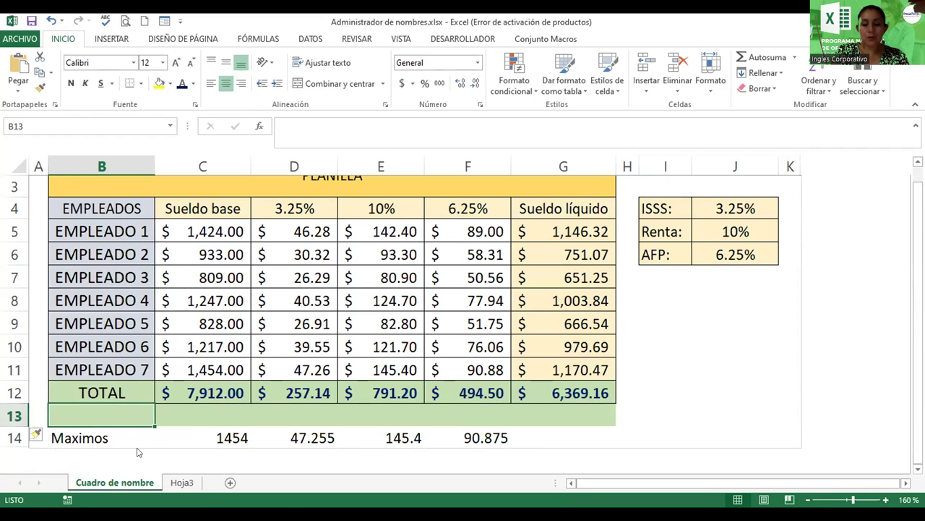
text(Promedios)
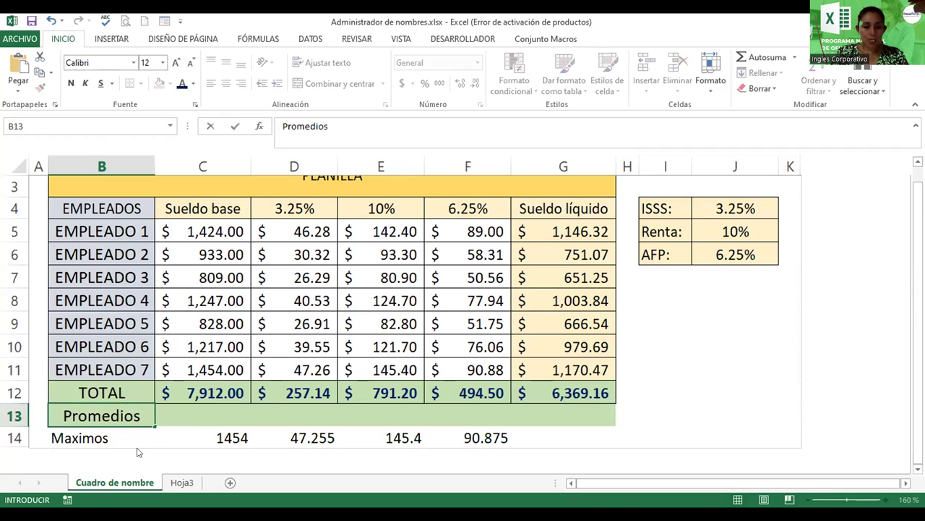
key(Tab)
Enter =PROMEDIO(sueldo) in C13 and =PROMEDIO(isss) in D13.
text(=)
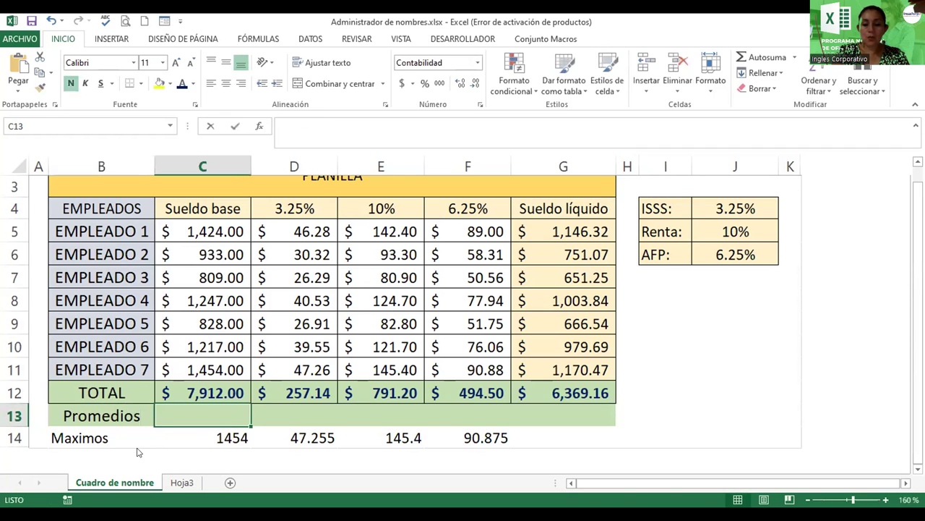
text(promedio)
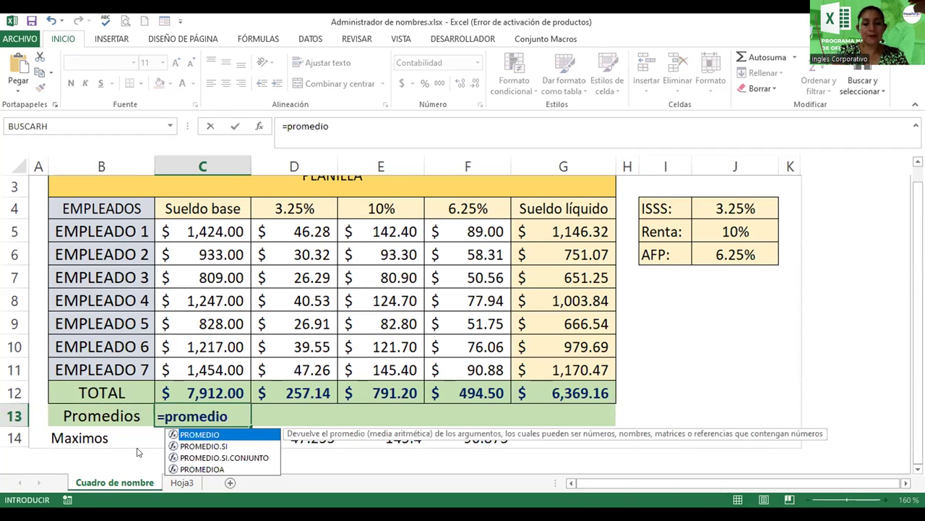
text((s)
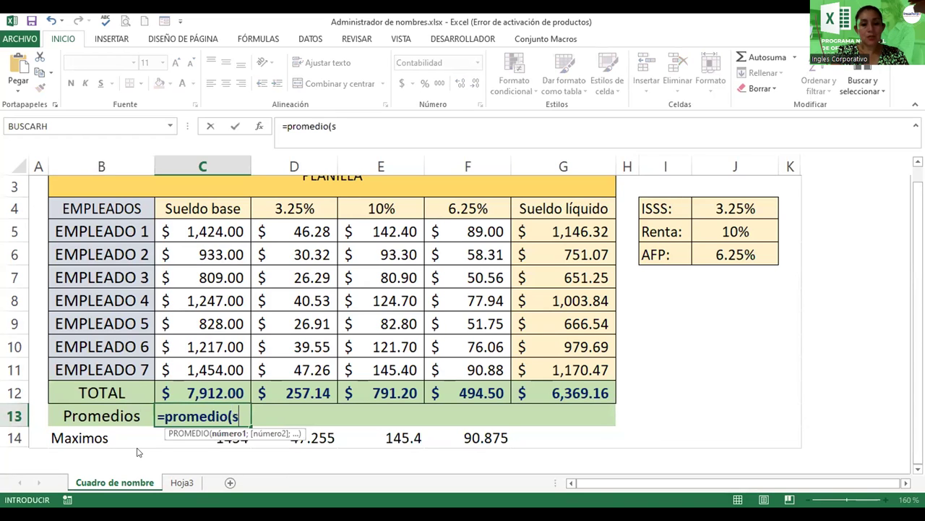
text(ueldo)
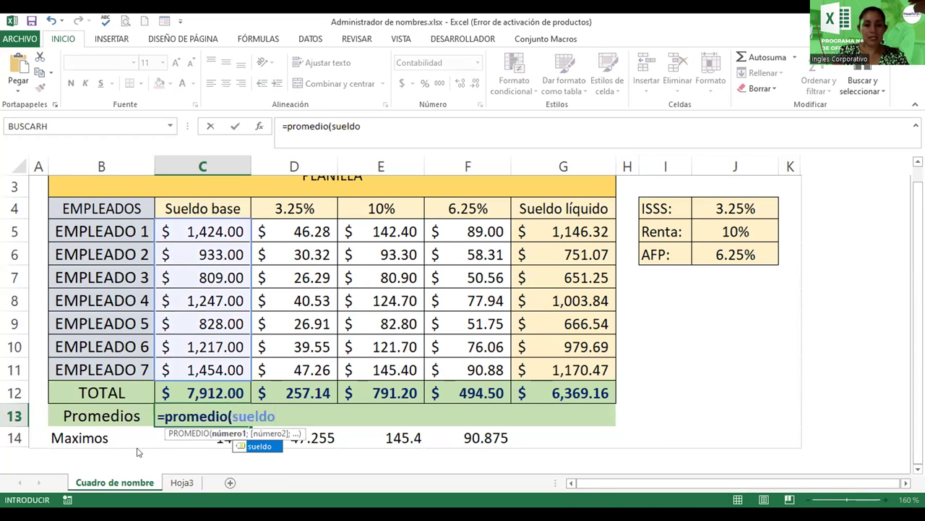
key(Return)
click(276, 410)
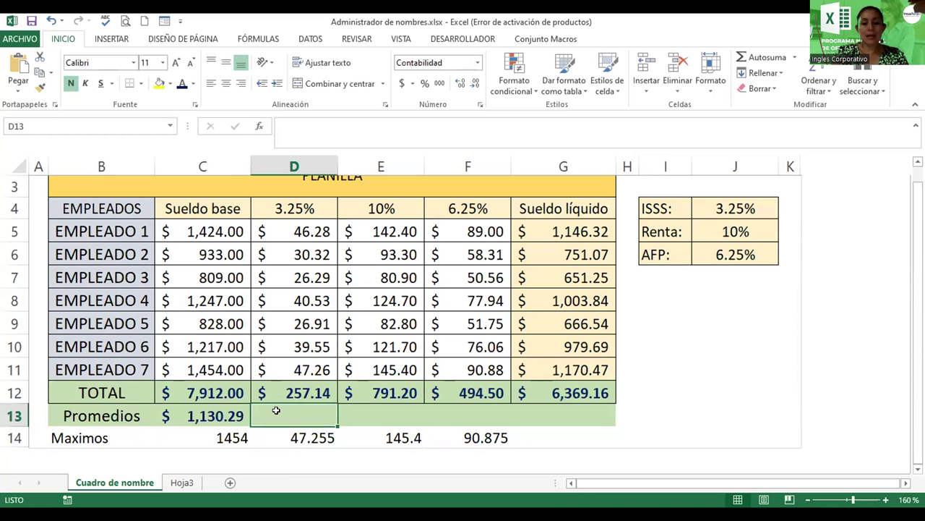
text(=p)
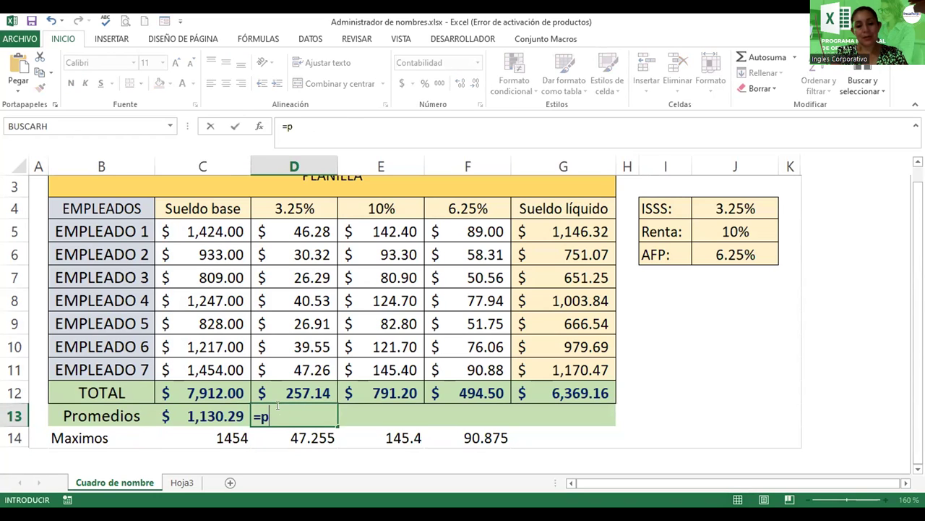
text(romedio)
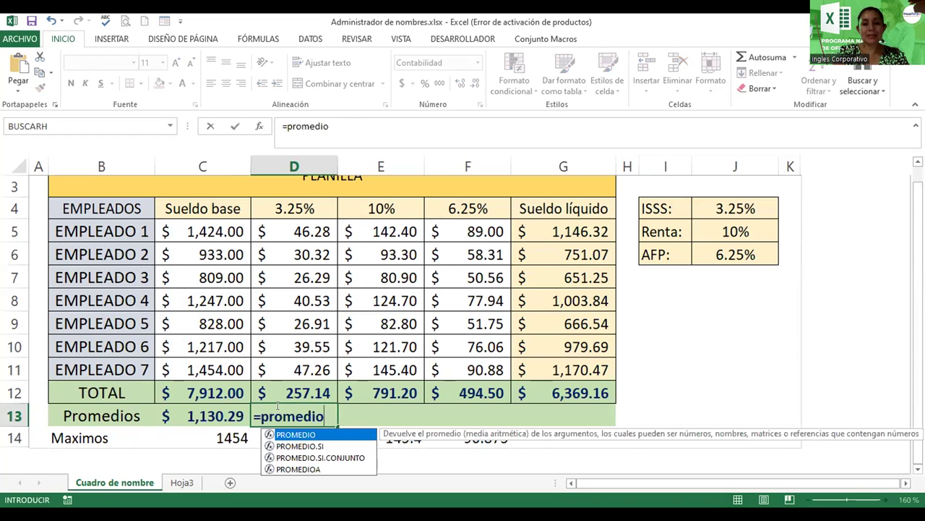
text((i)
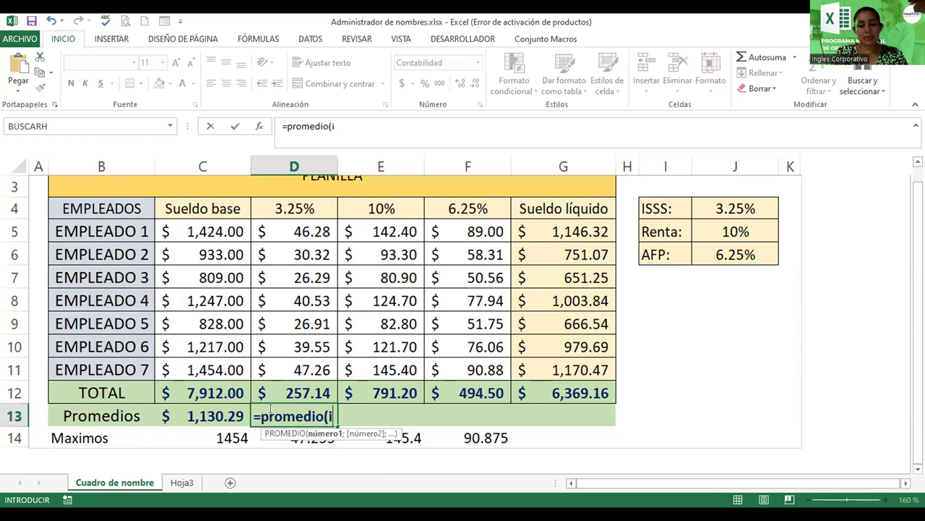
text(ss)
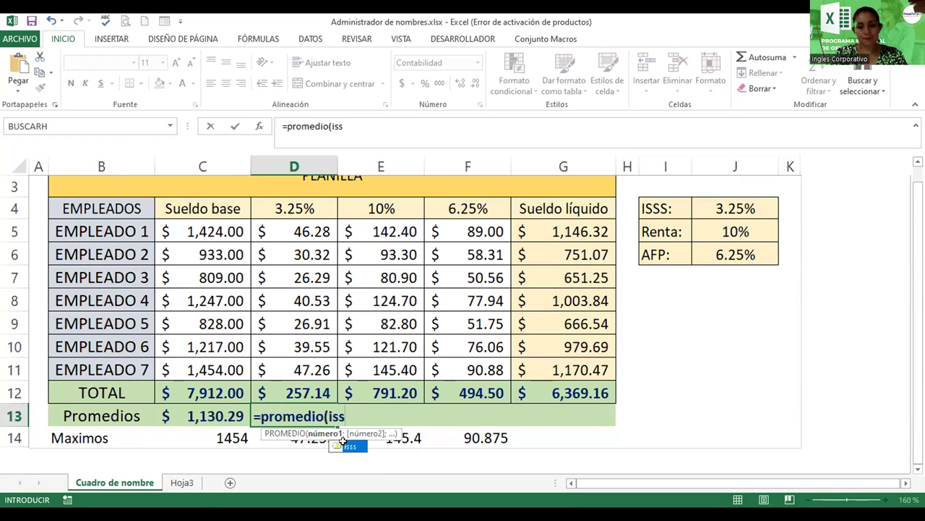
key(Tab)
key(ctrl+Return)
Enter =PROMEDIO(renta) in E13 and =PROMEDIO(afp) in F13.
key(Right)
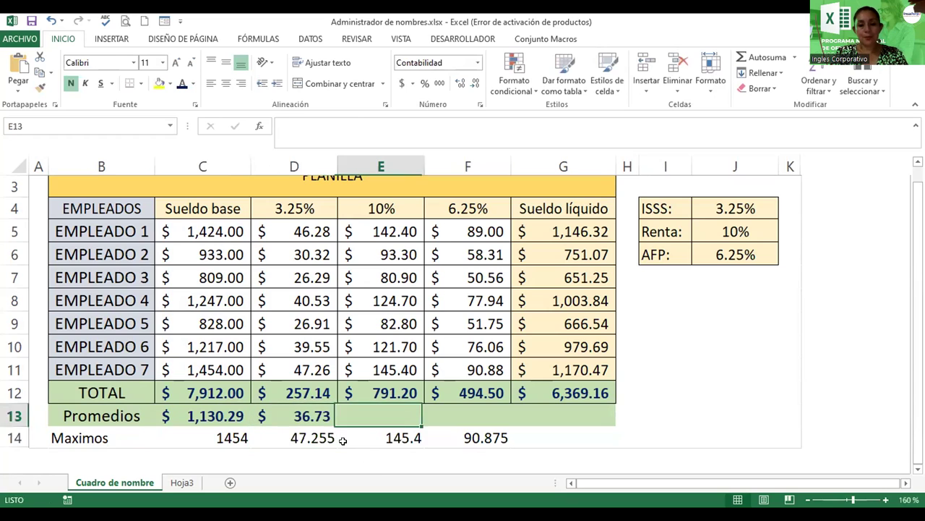
text(=p)
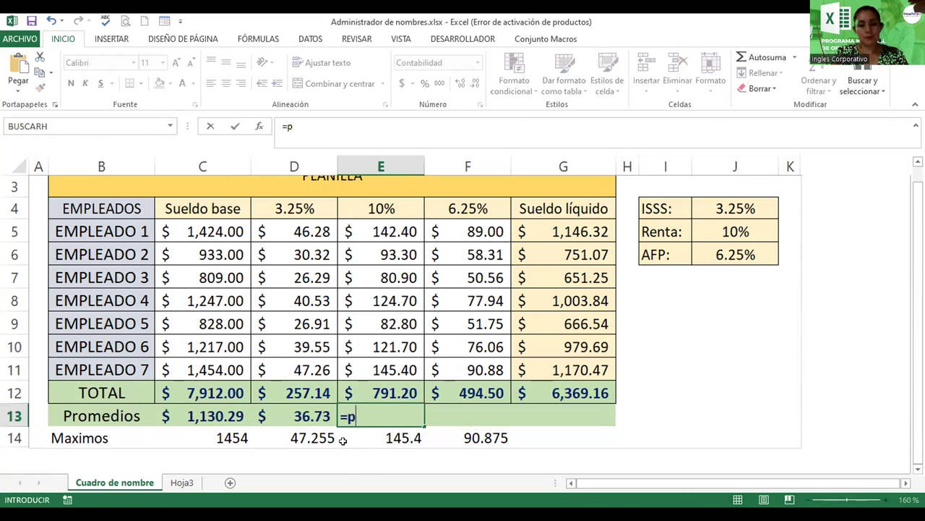
text(romedio()
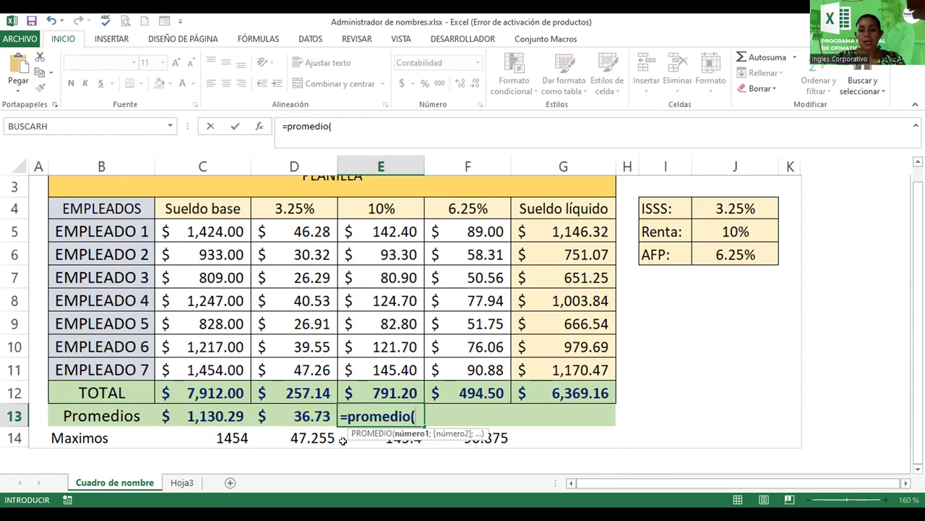
text(r)
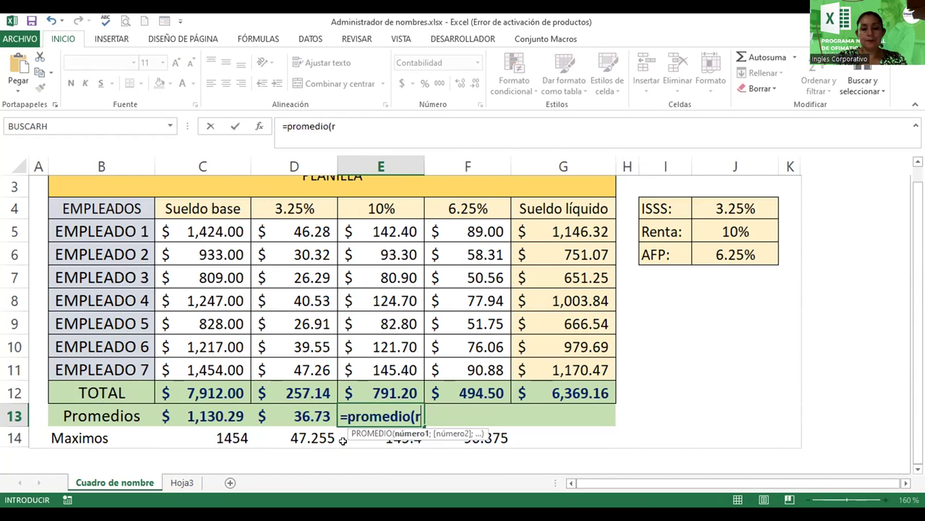
text(enta)
key(Return)
key(Up)
key(Right)
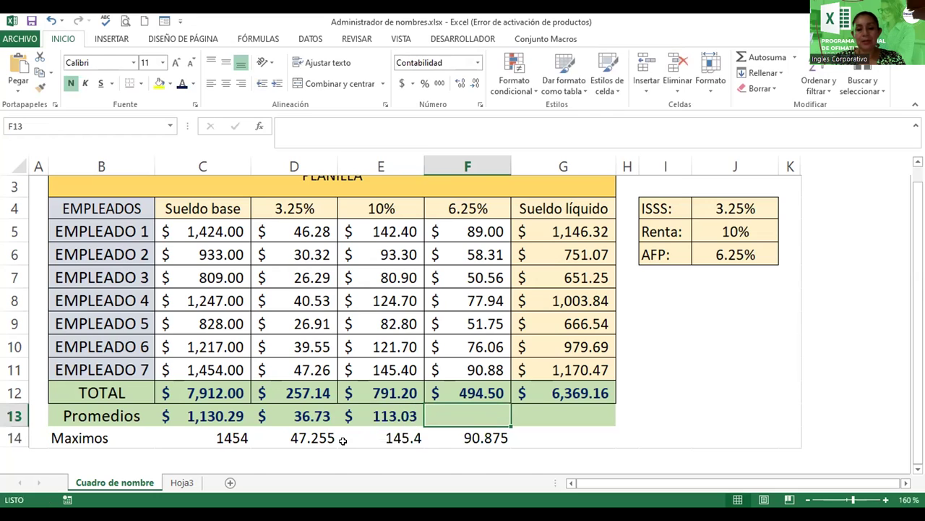
text(=pro)
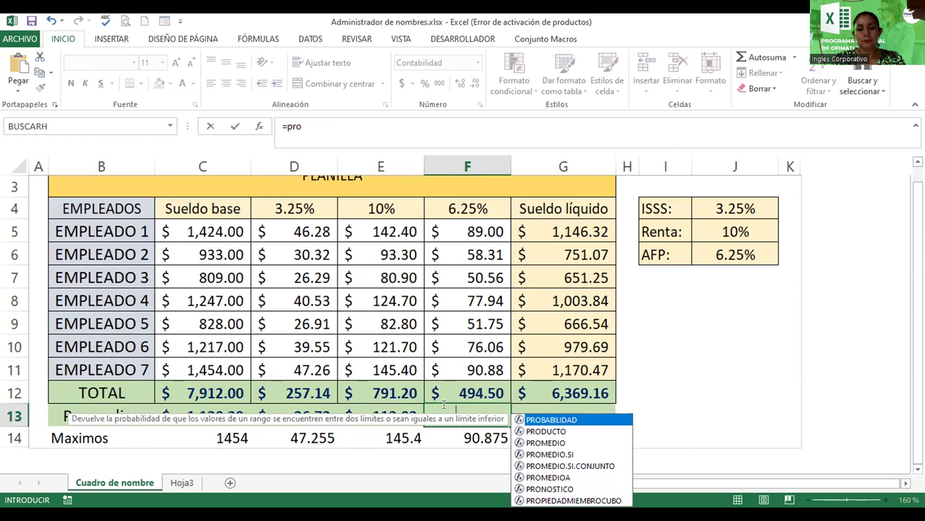
key(BackSpace)
key(BackSpace)
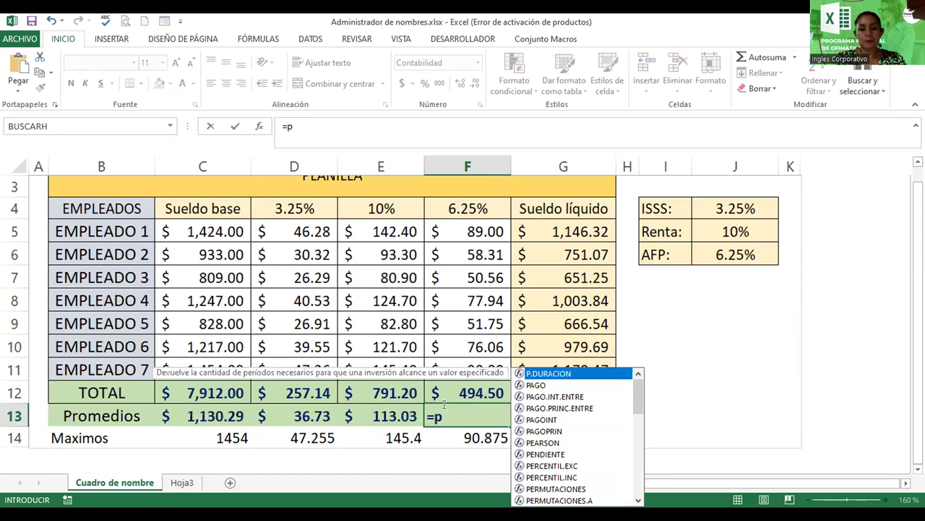
text(romedio()
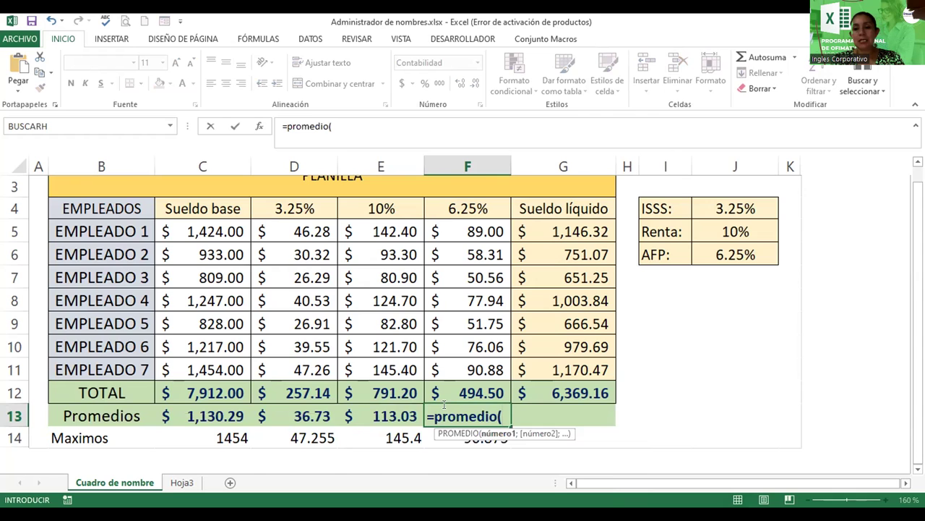
text(a)
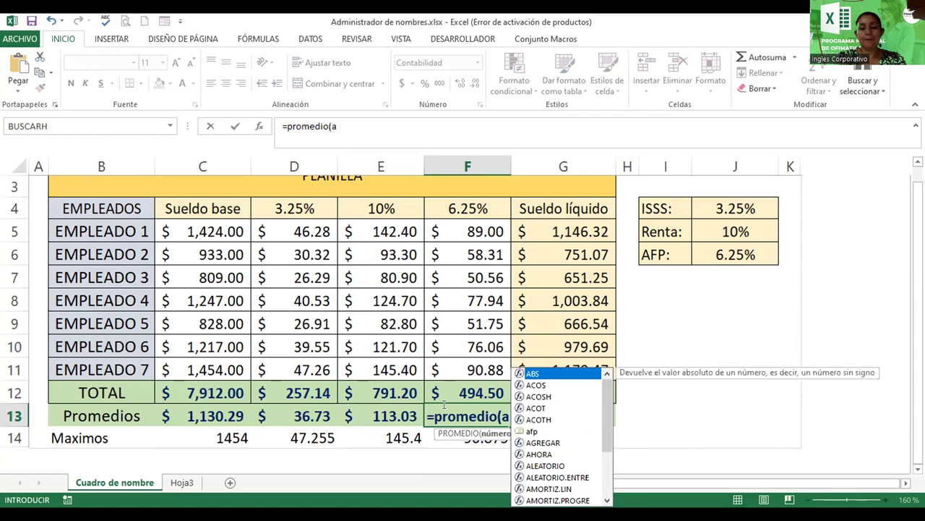
text(fp))
key(Return)
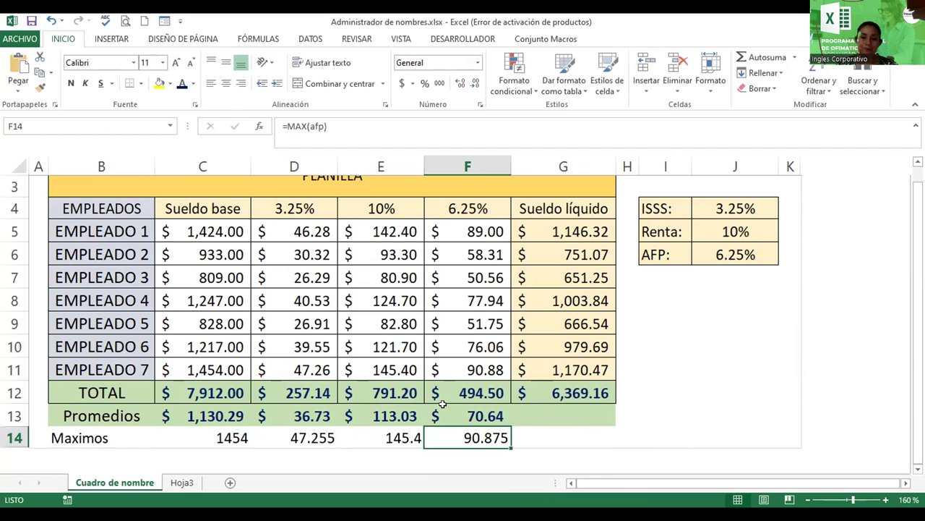
Format C14:F14 as accounting currency, showing $1,454.00, $47.26, $145.40 and $90.88.
click(227, 431)
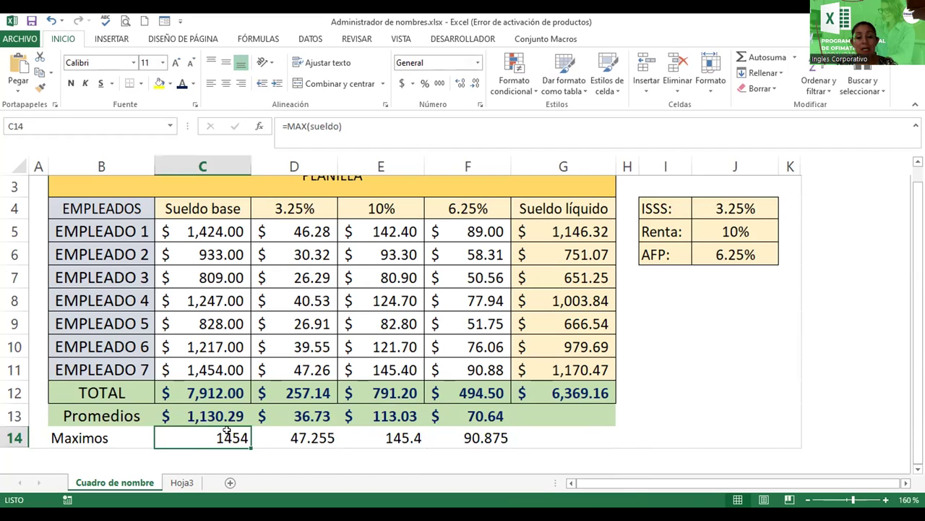
key(shift+Right)
key(shift+Right)
key(shift+Right)
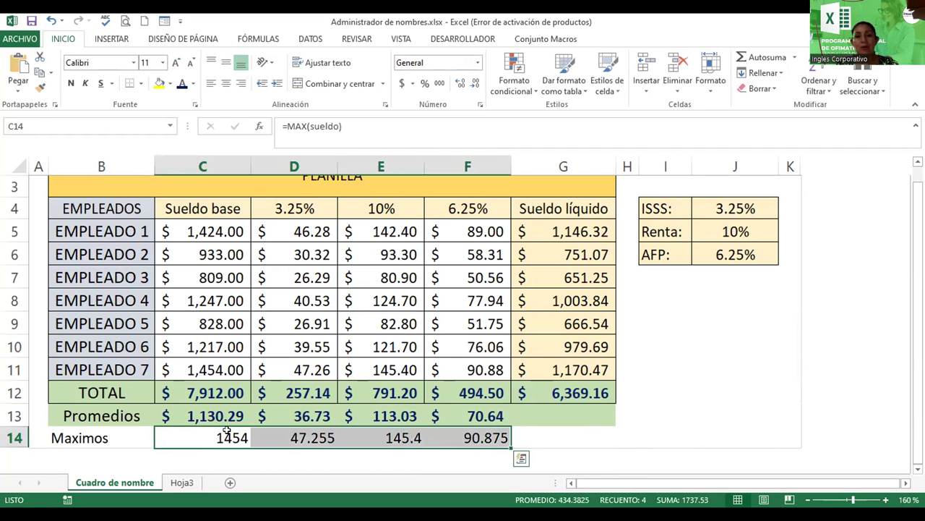
click(400, 84)
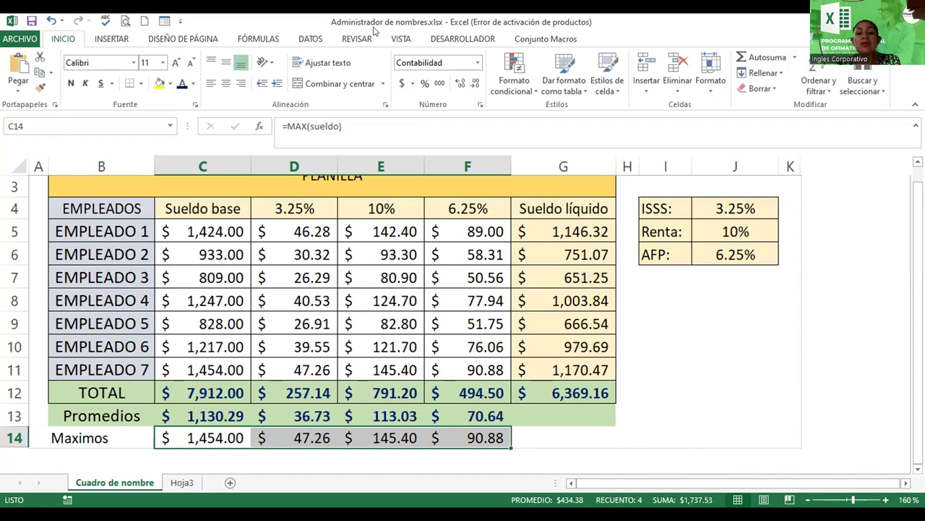
click(178, 274)
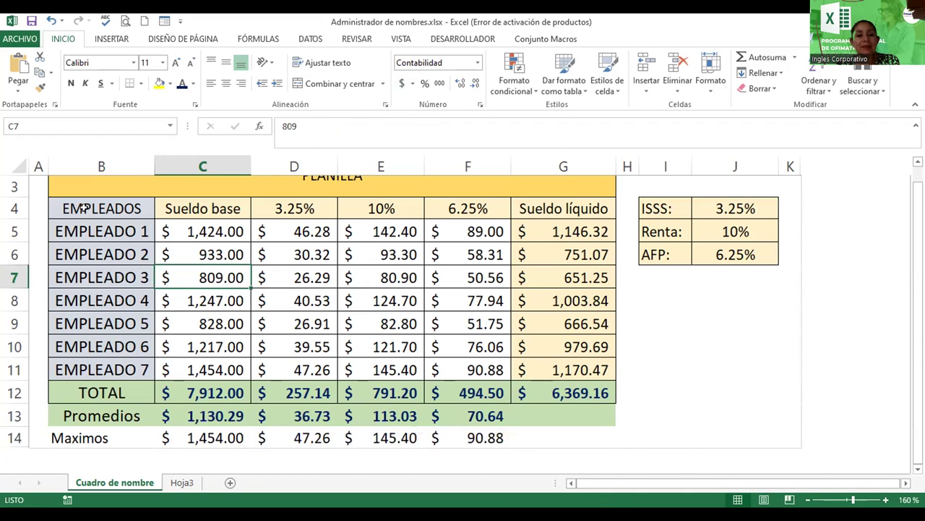
Select B4:G11 and name it Planilla_agosto in the Name Box.
mouse_move(70, 205)
mouse_down()
mouse_move(508, 343)
mouse_move(508, 366)
mouse_up()
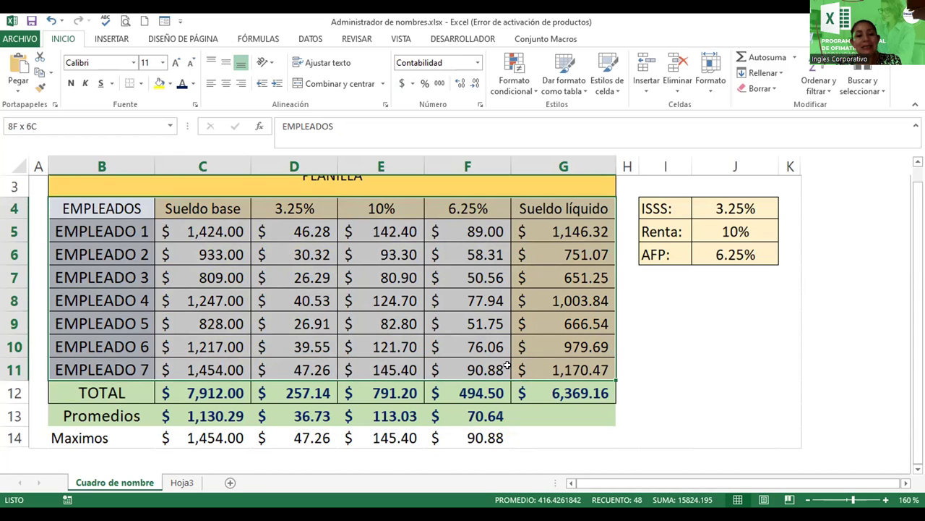
drag(509, 365, 508, 366)
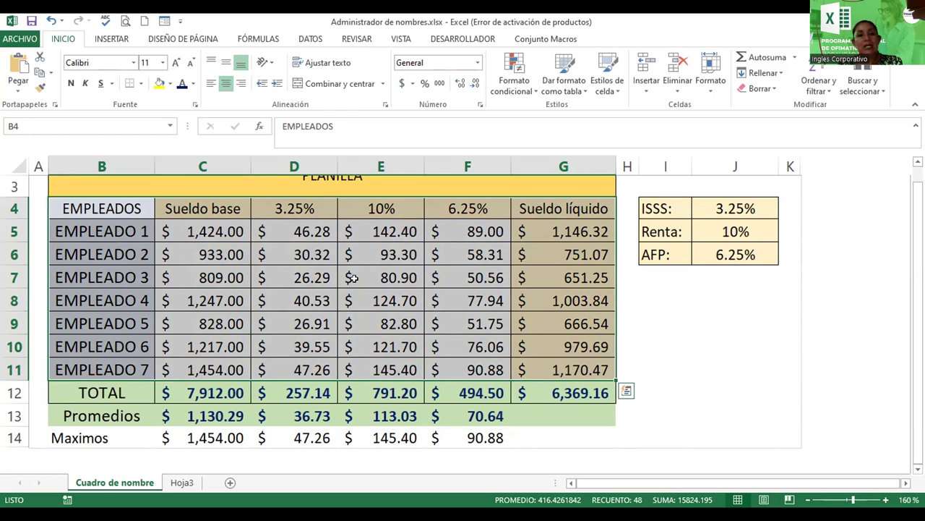
click(59, 120)
text(Planilla_)
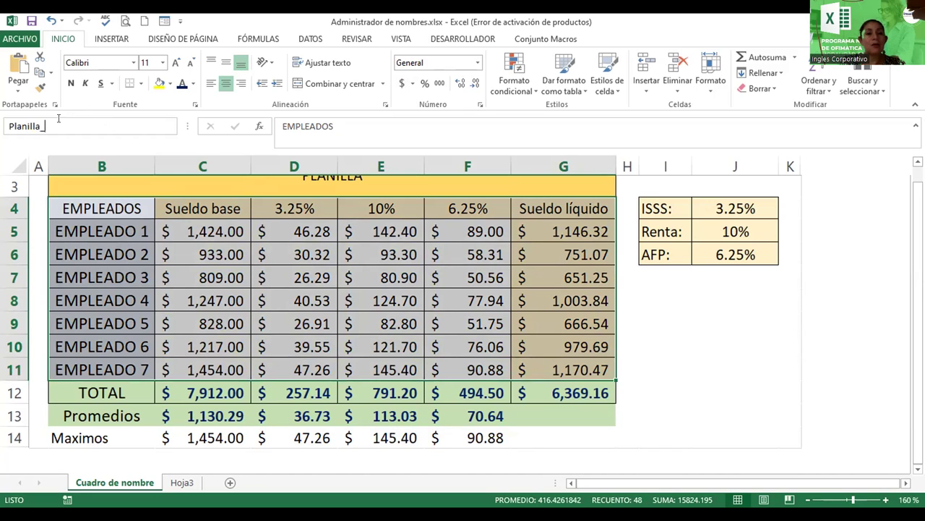
text(agosto)
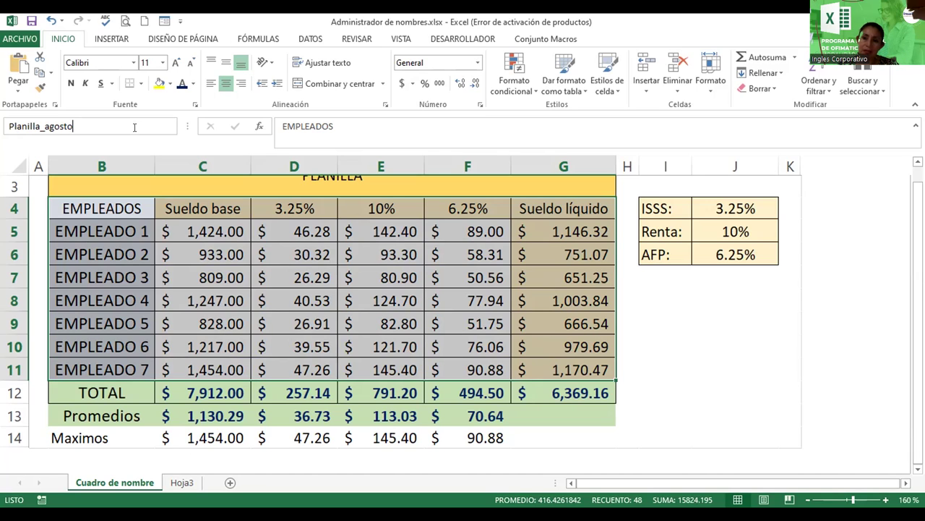
key(Return)
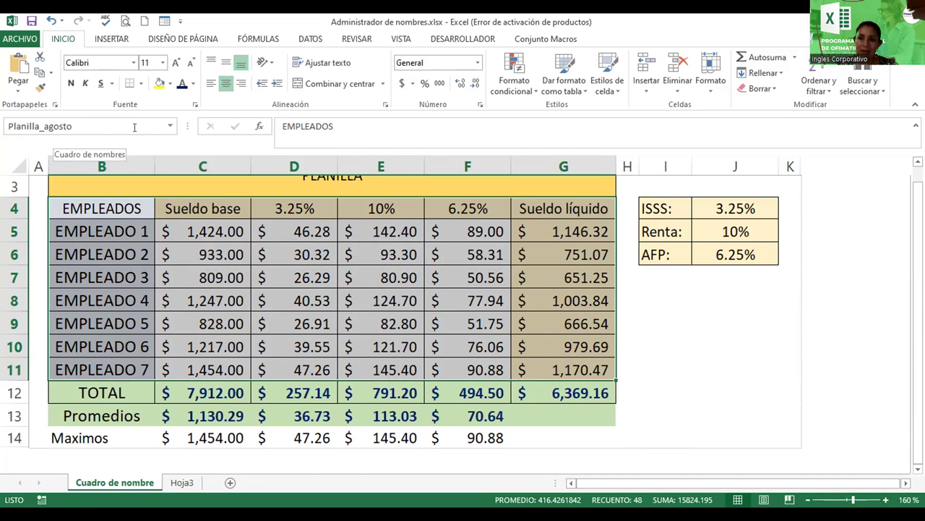
Check the net salaries G5:G11 and the G12 total formula, leaving the total unchanged.
click(551, 249)
drag(551, 226, 564, 370)
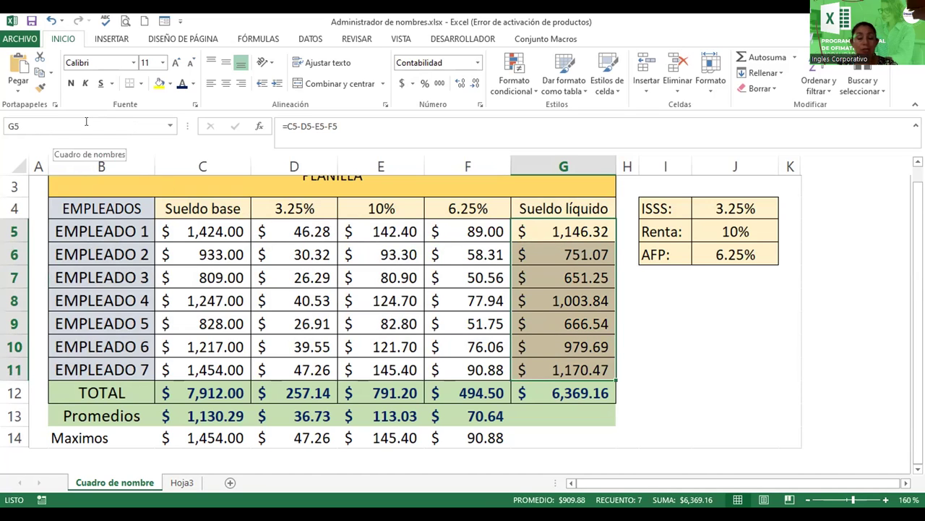
click(537, 392)
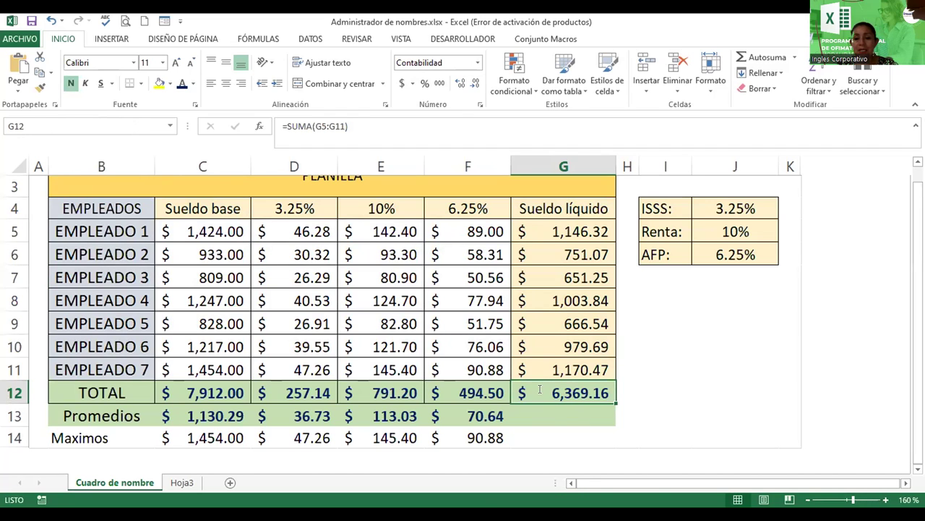
double_click(540, 390)
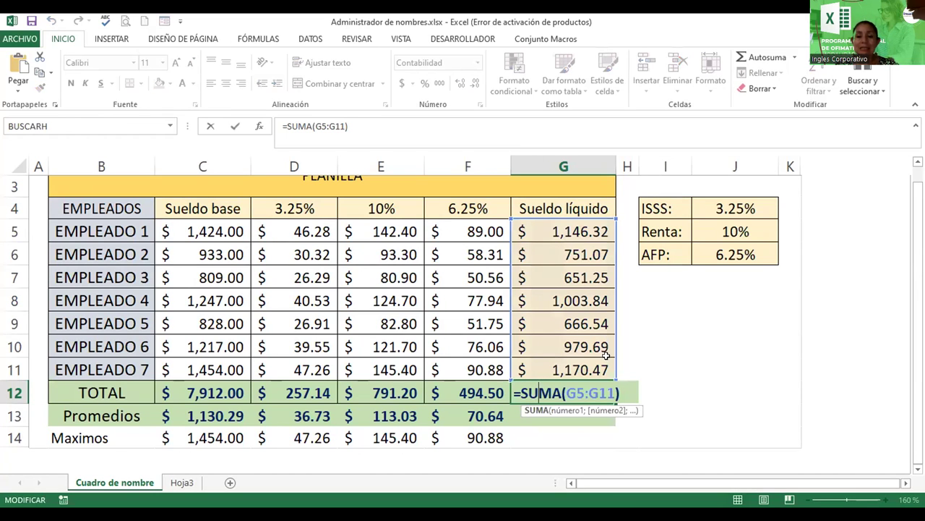
key(Return)
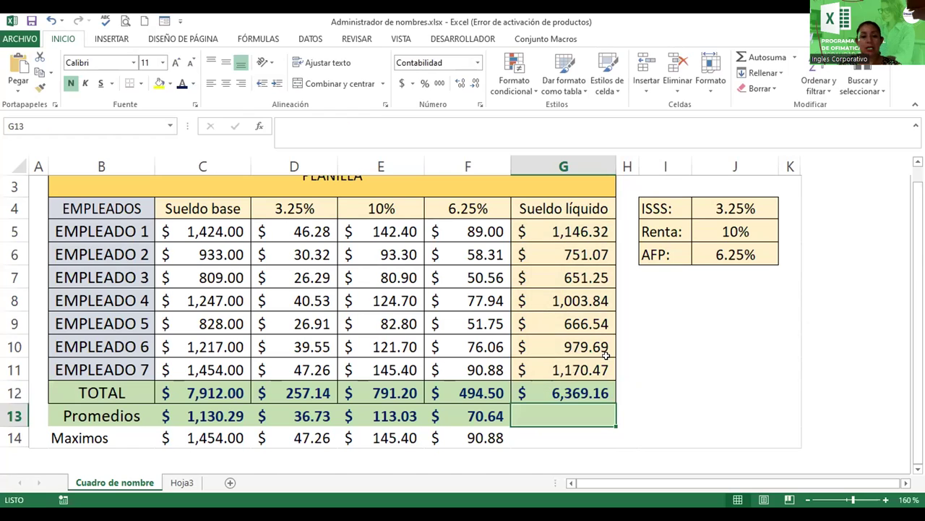
Begin the average formula =promedio(G5:G11 in the Promedios cell G13.
text(=p)
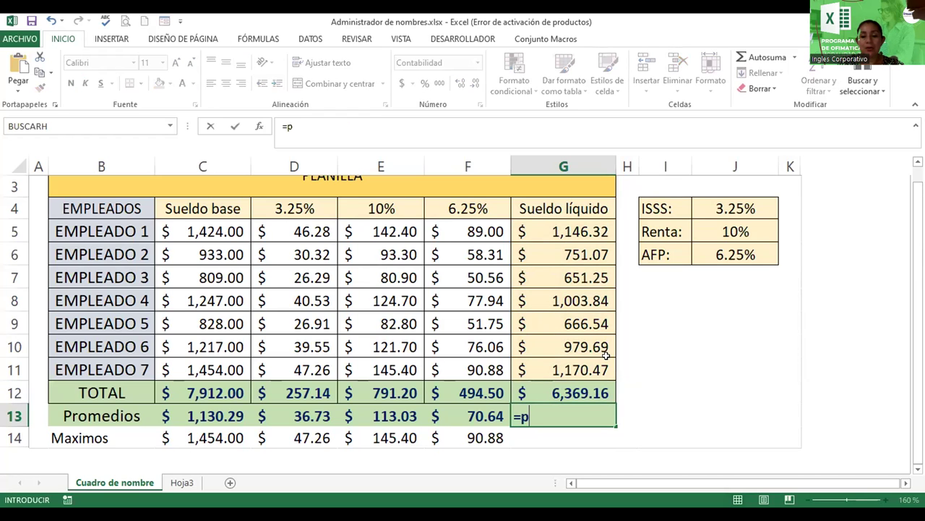
text(romedio()
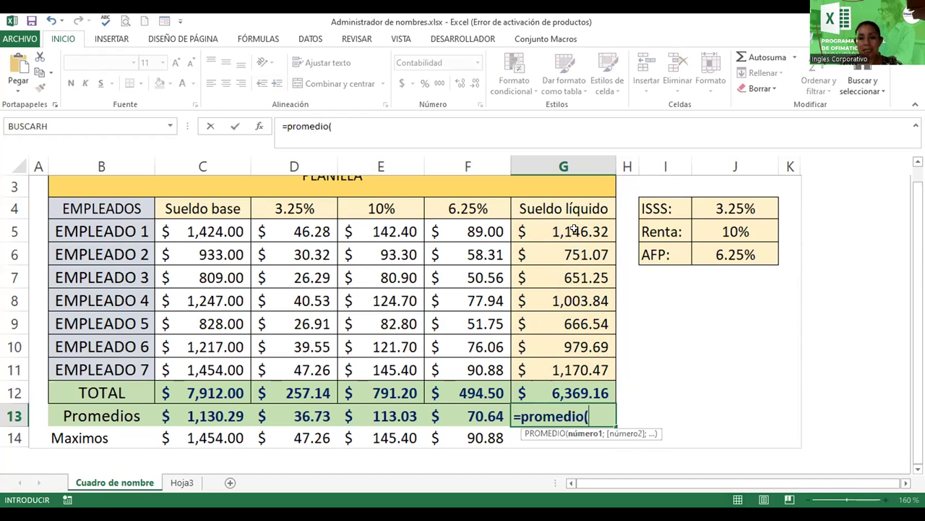
click(575, 230)
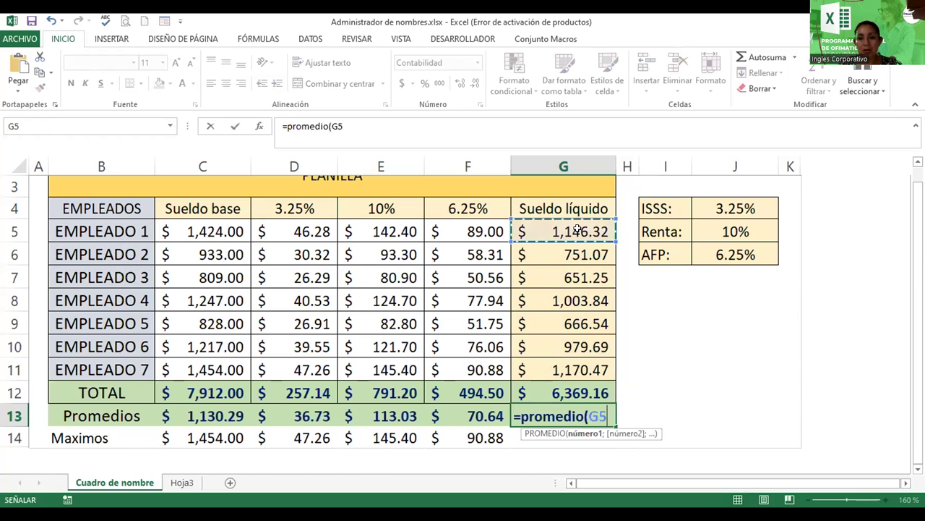
shift+click(583, 368)
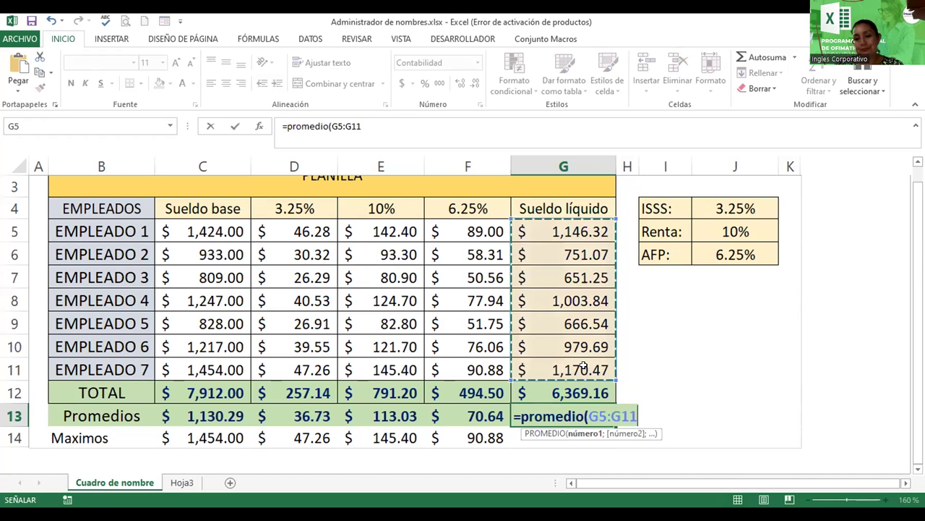
Commit the G13 average (909.88) and enter =MAX(G5:G11) in G14, giving 1,170.47.
key(Return)
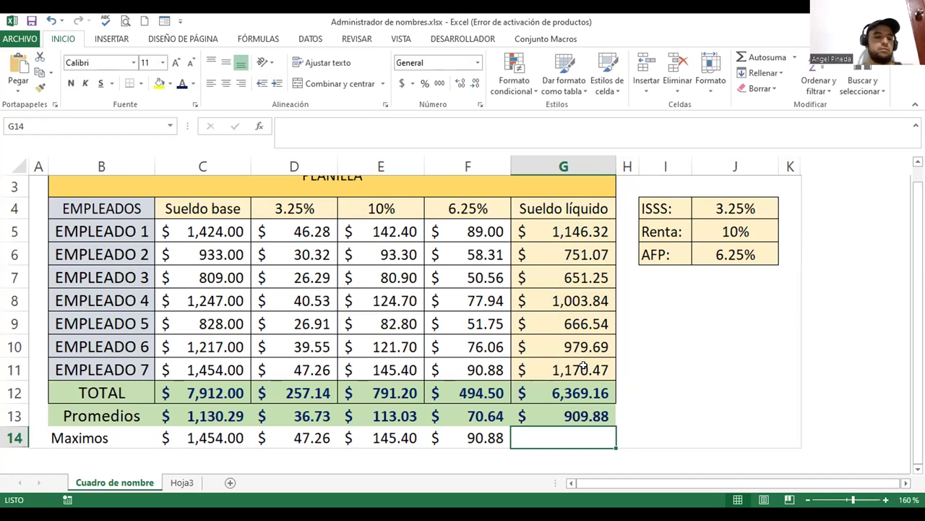
text(=)
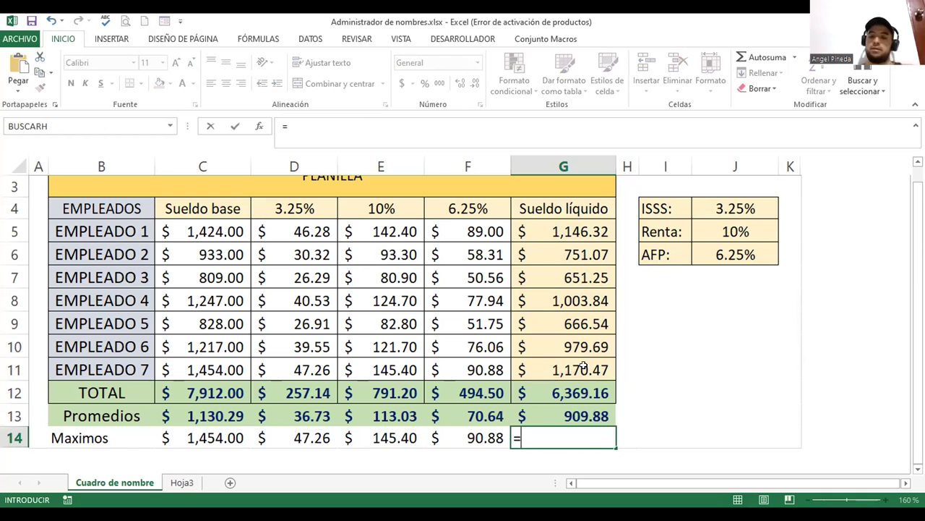
text(p)
key(BackSpace)
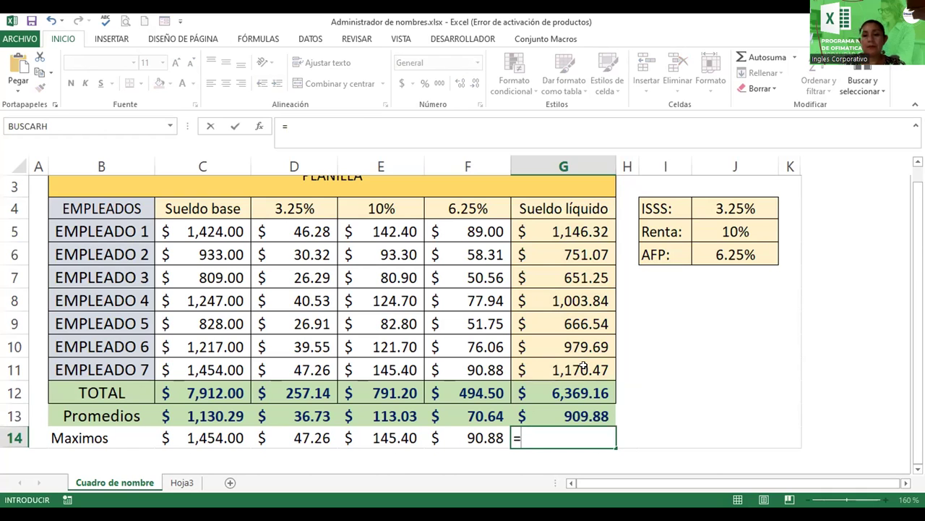
text(max()
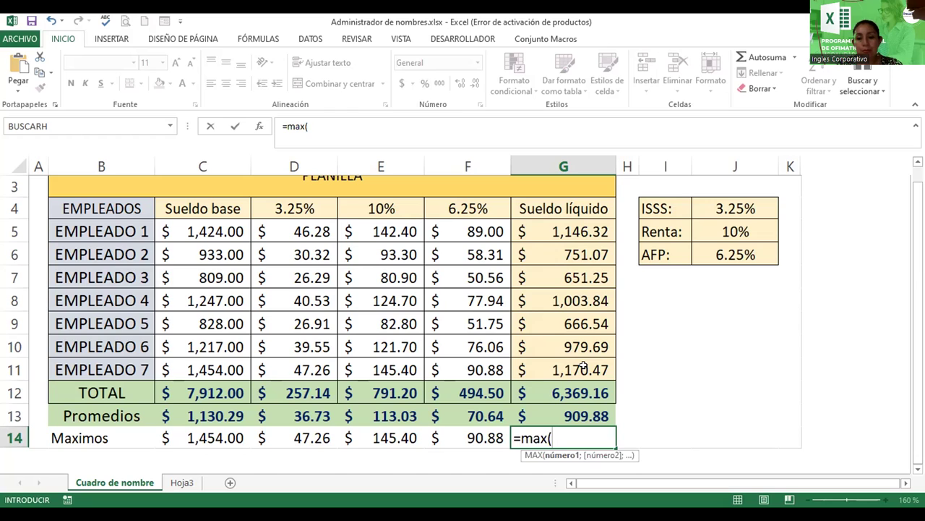
click(587, 225)
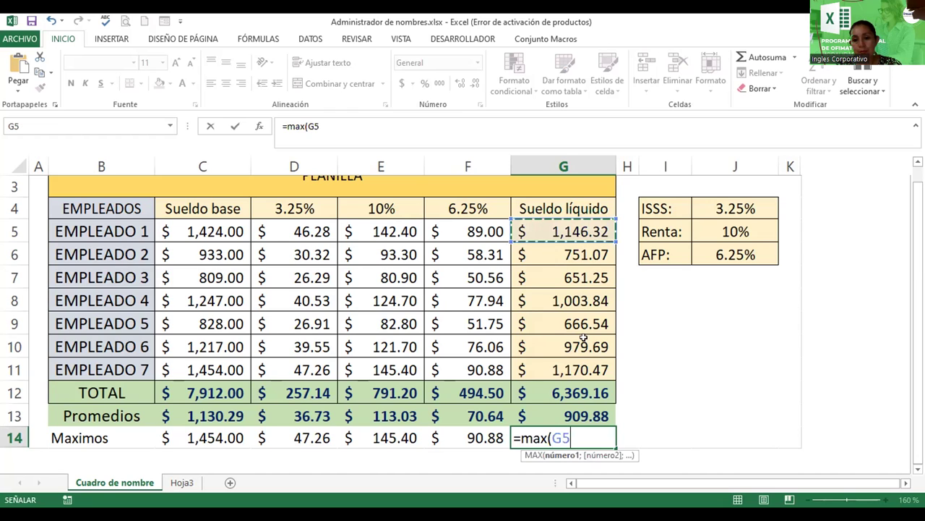
shift+click(584, 360)
key(Return)
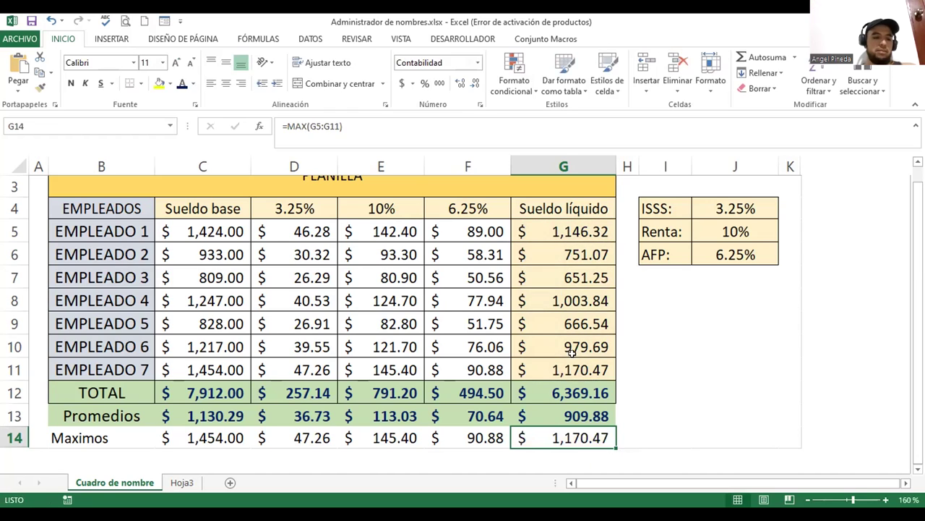
Jump to the sueldo named range from the Name Box, then reselect base salaries C5:C9.
click(571, 352)
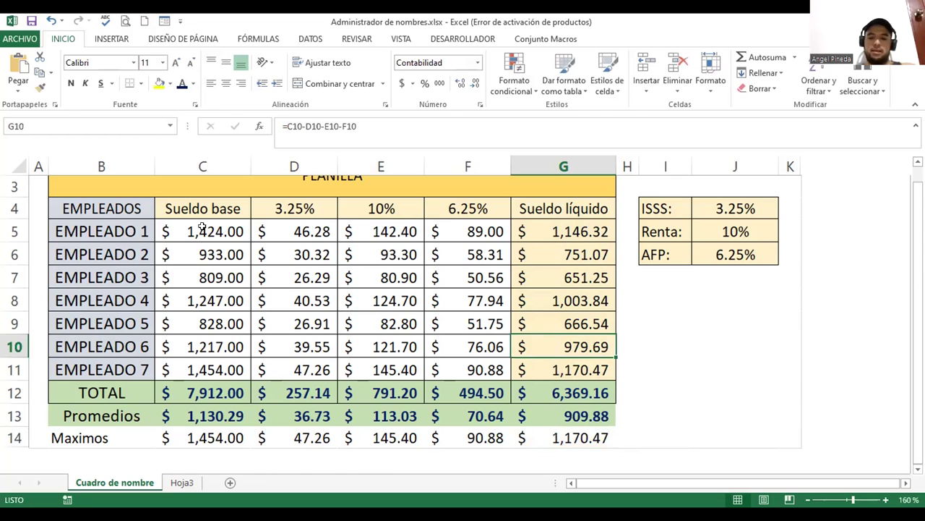
click(169, 126)
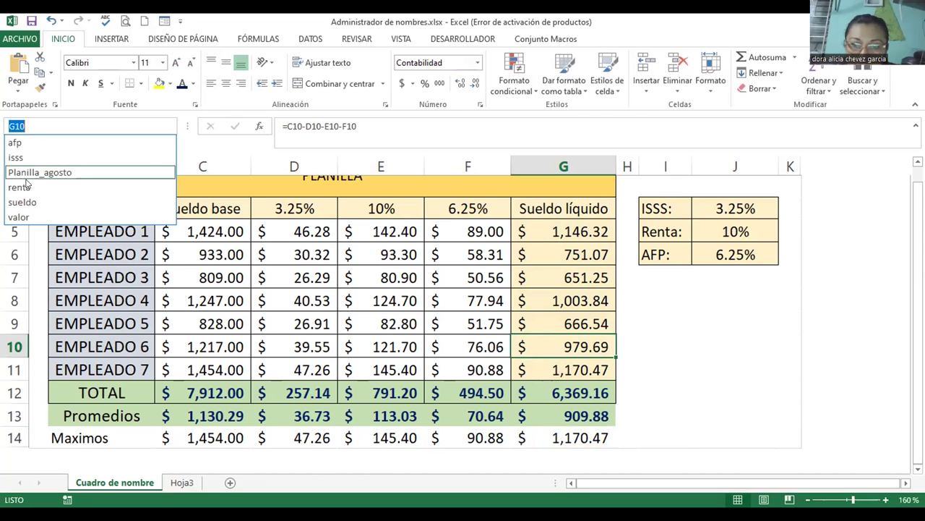
click(32, 203)
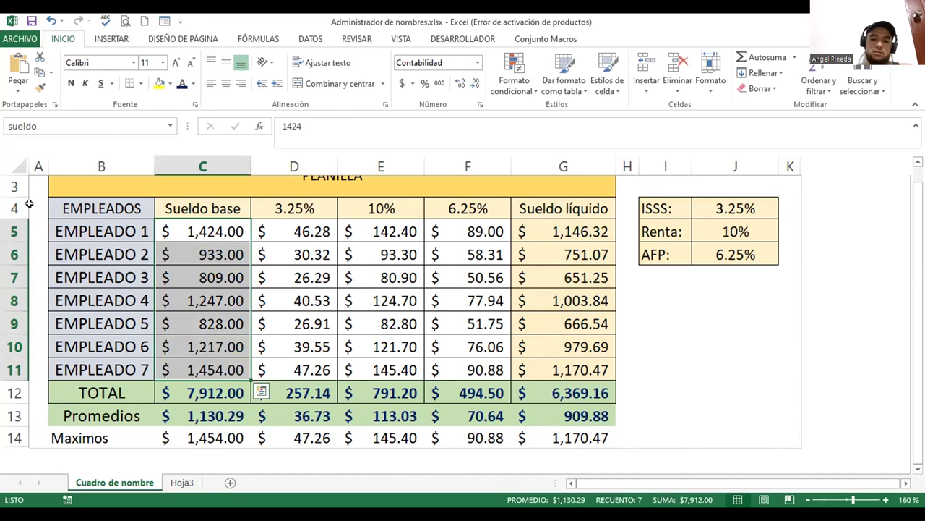
click(237, 269)
drag(203, 230, 211, 359)
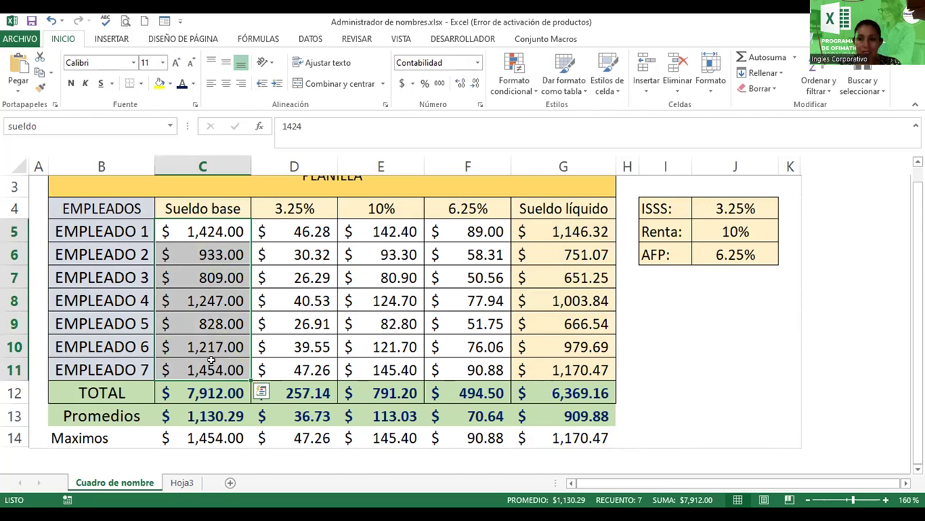
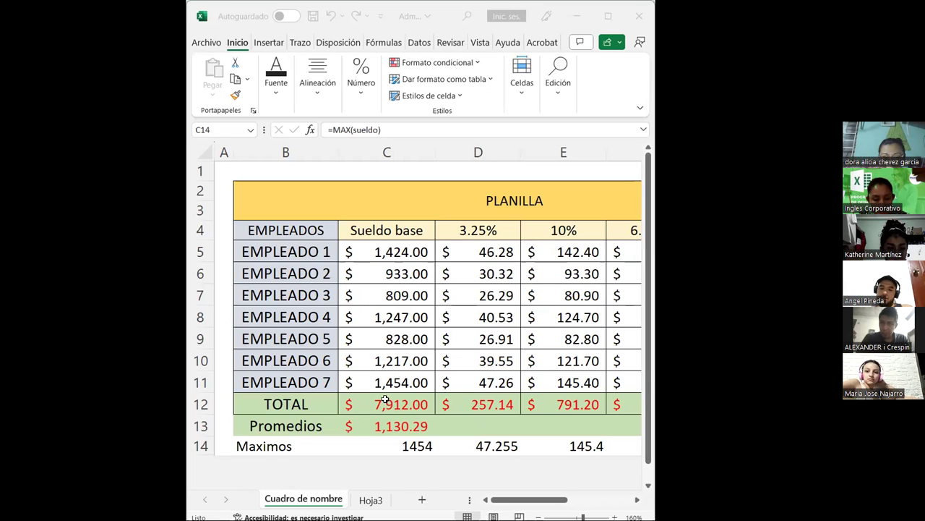
Review the =MAX(sueldo) formula in the Maximos cell under Sueldo base.
key(F2)
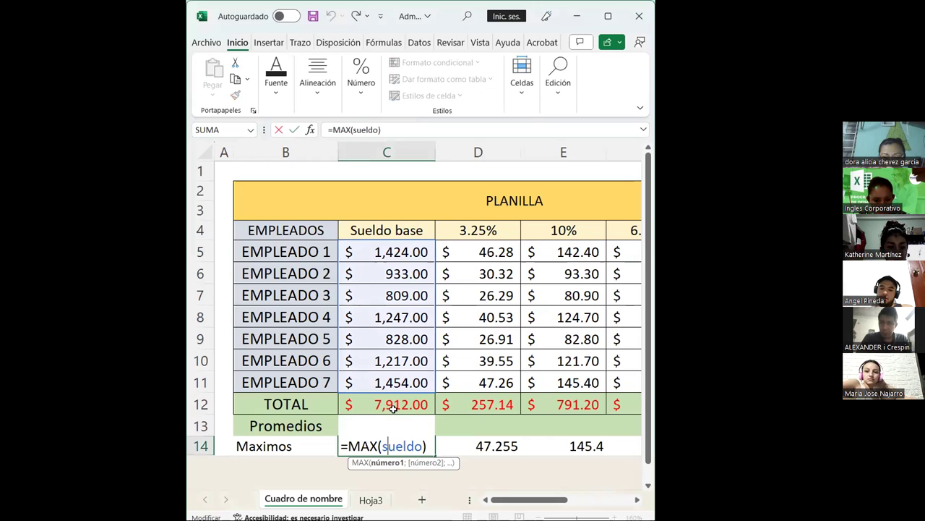
key(Left)
key(Left)
key(Left)
click(468, 428)
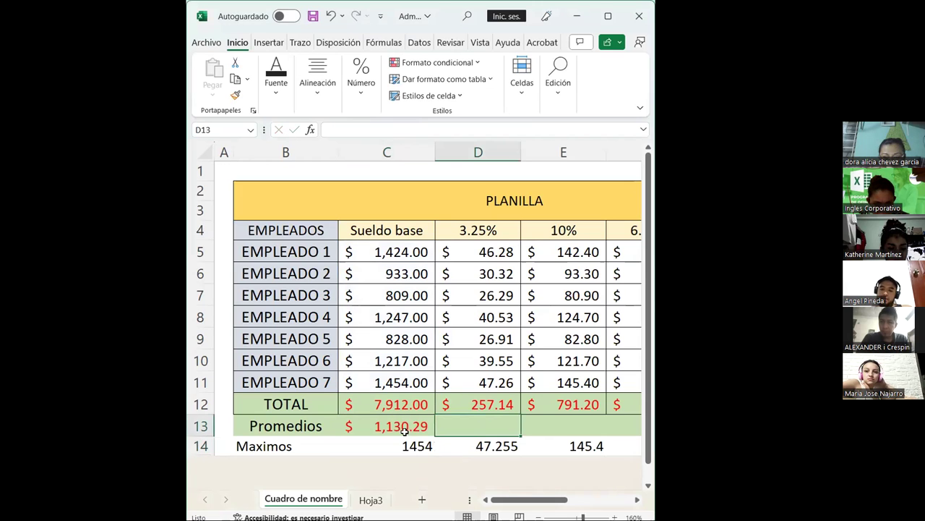
Remove the =PROMEDIO(sueldo) formula from the Promedios cell C13, leaving it empty.
click(404, 427)
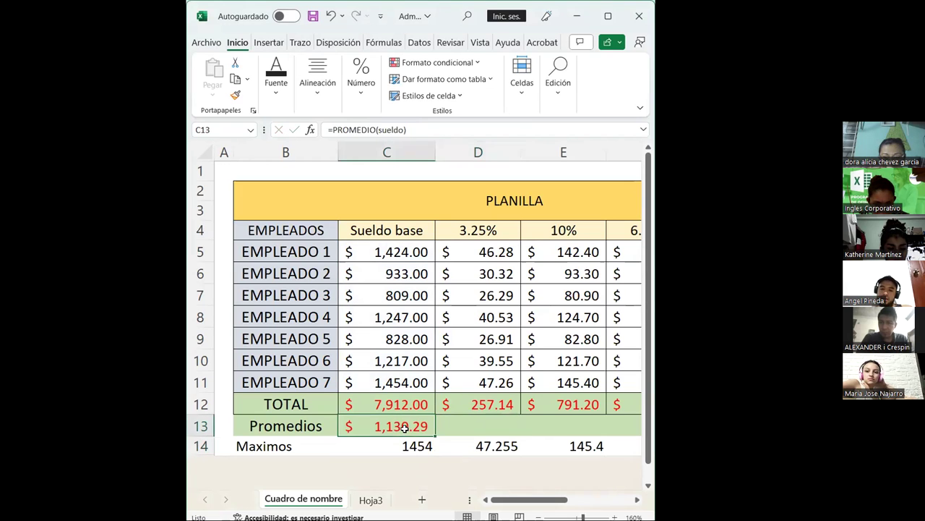
key(F2)
double_click(406, 427)
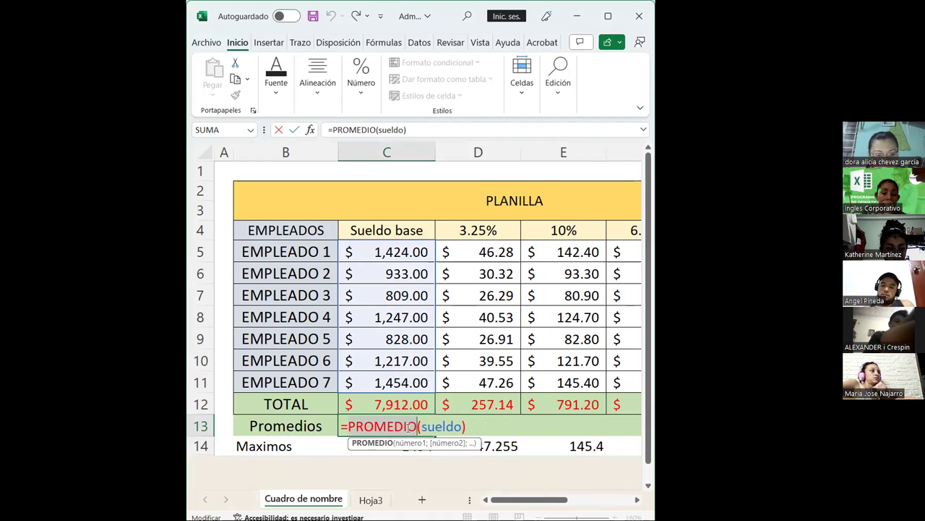
key(Escape)
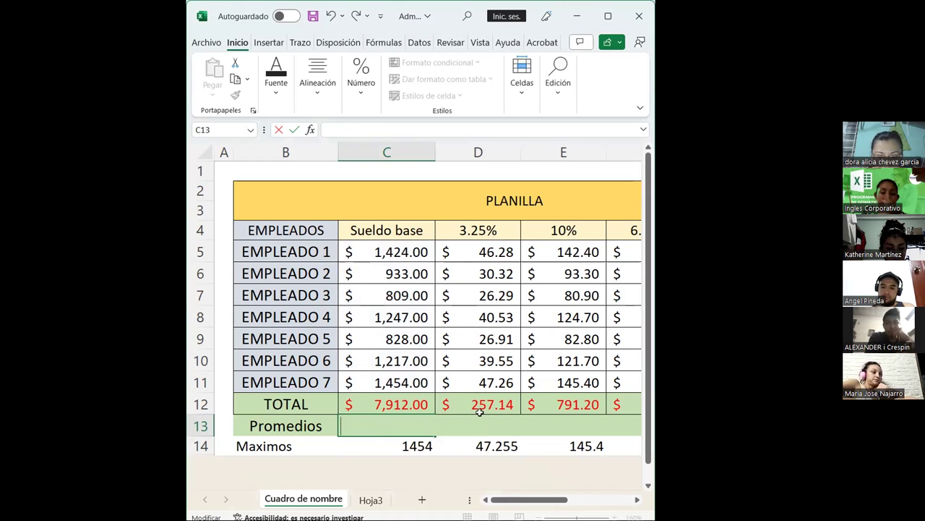
Enter =promedio(sueldo) in C13 to show the $1,130.29 salary average.
click(479, 410)
click(373, 425)
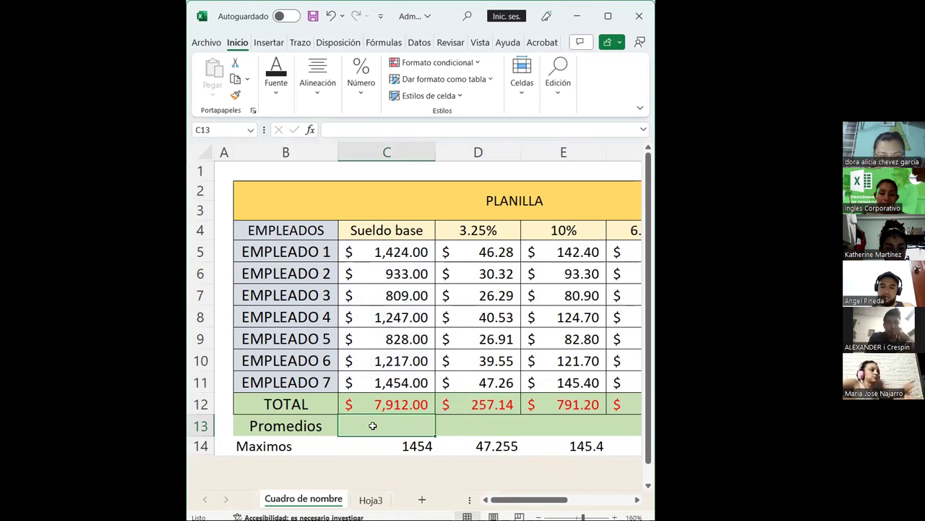
text(=)
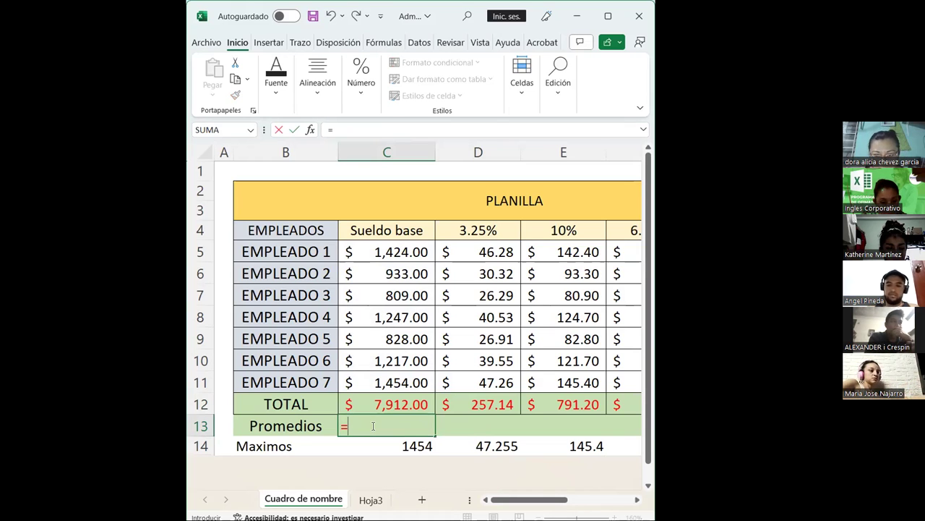
text(promedii)
key(BackSpace)
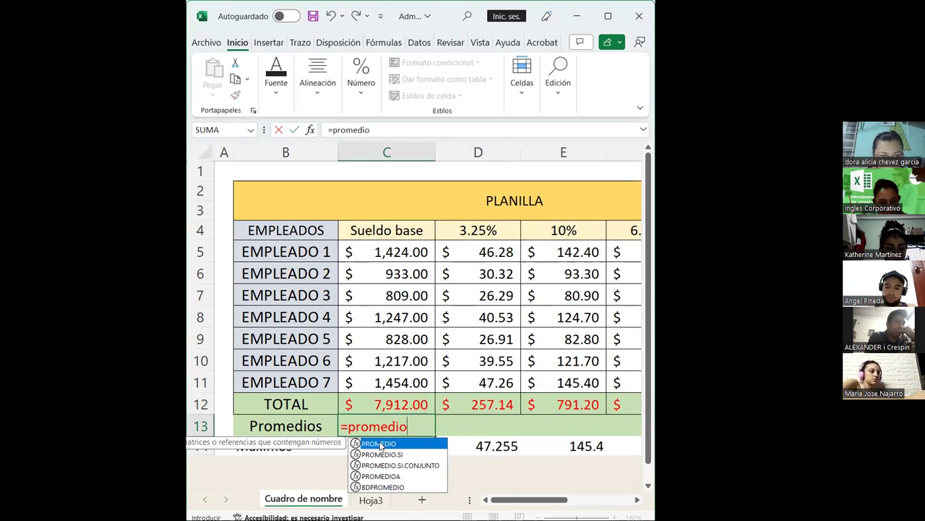
text(()
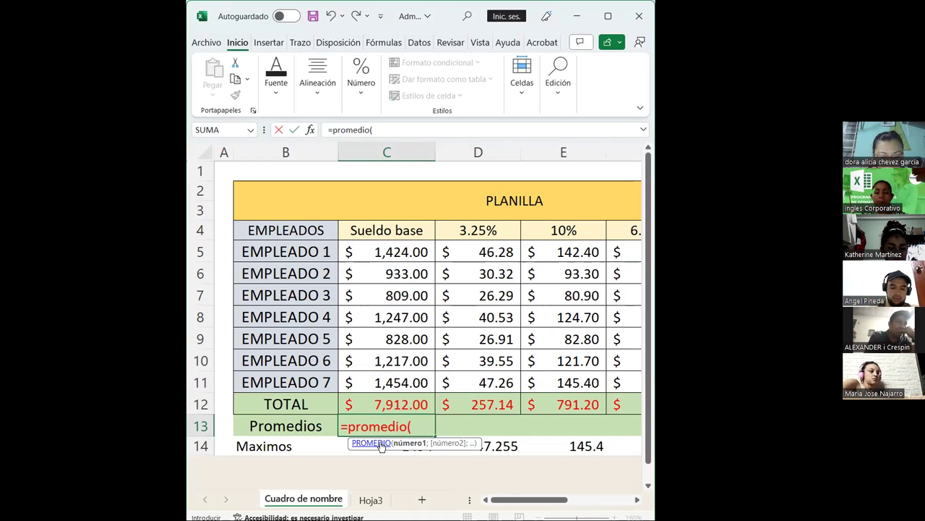
text(sueldo)
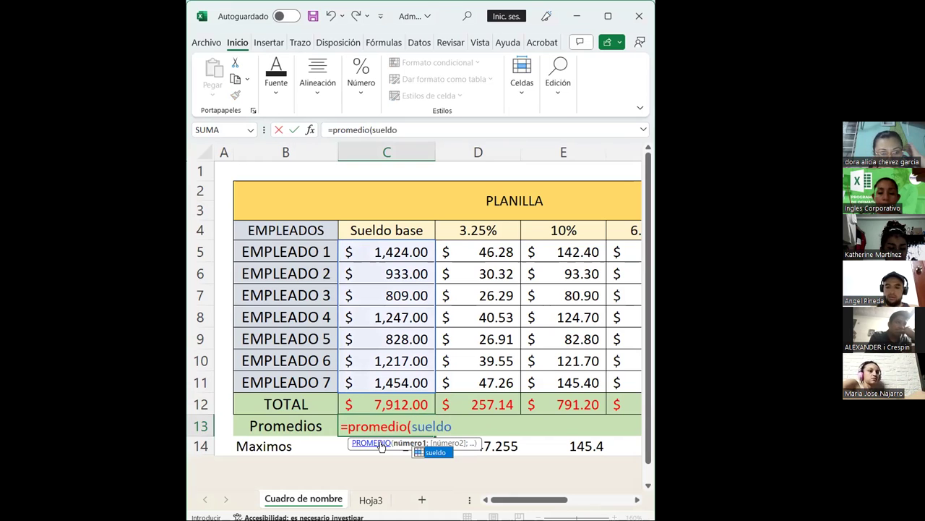
text())
key(Return)
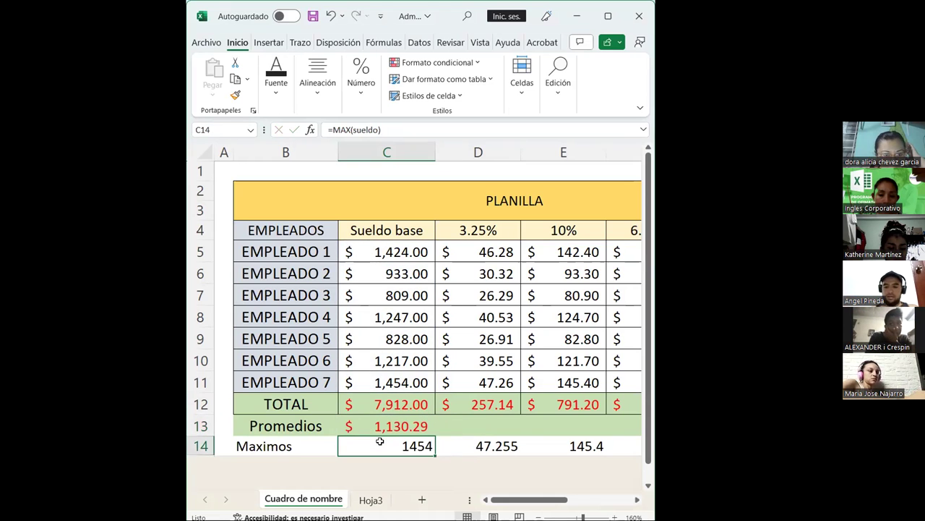
click(483, 428)
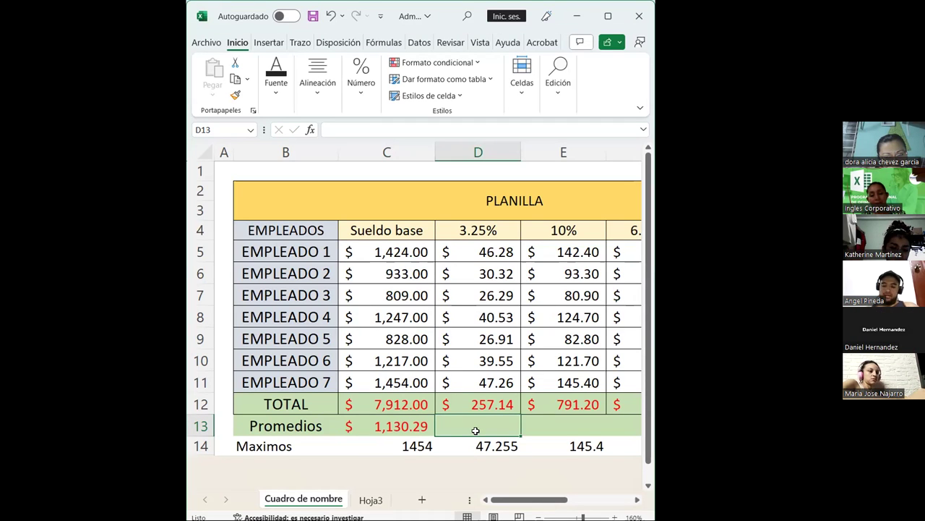
Enter =promedio(iss) in D13 to show the $36.73 ISS average.
text(=)
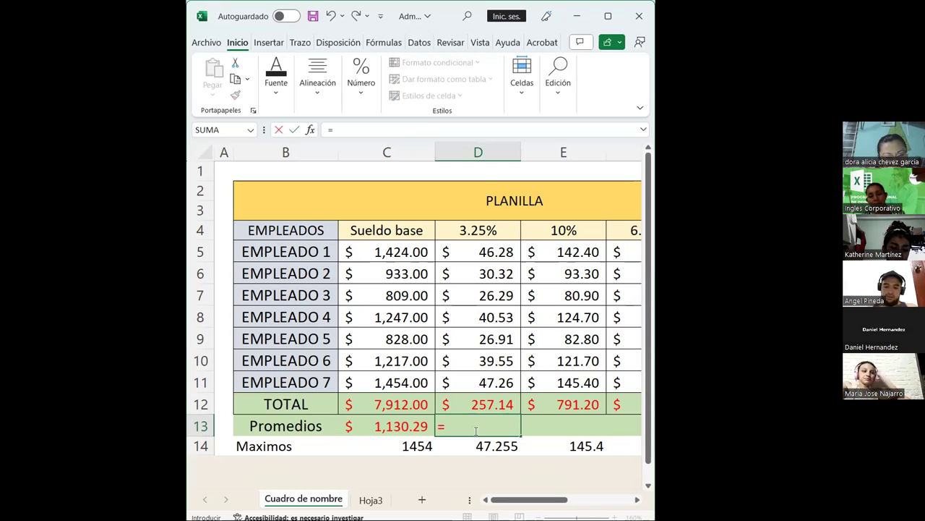
text(pt)
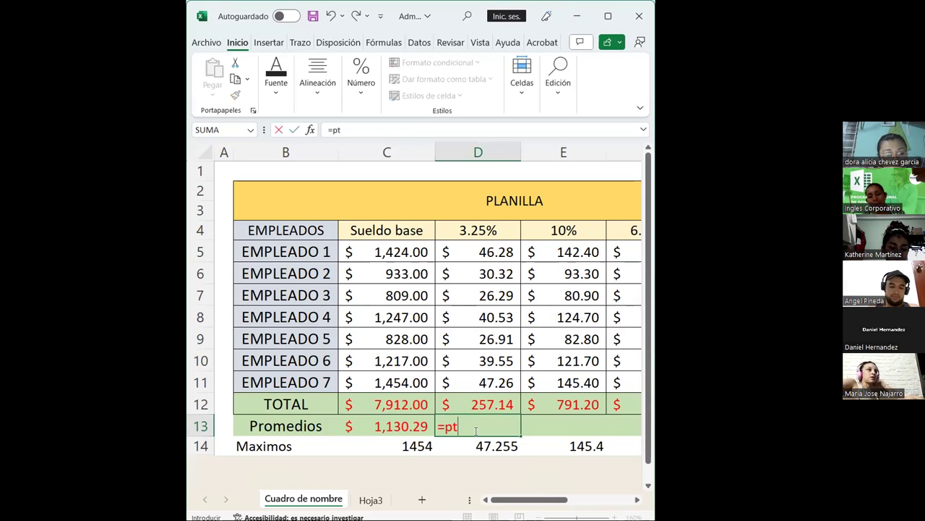
key(BackSpace)
text(romedio)
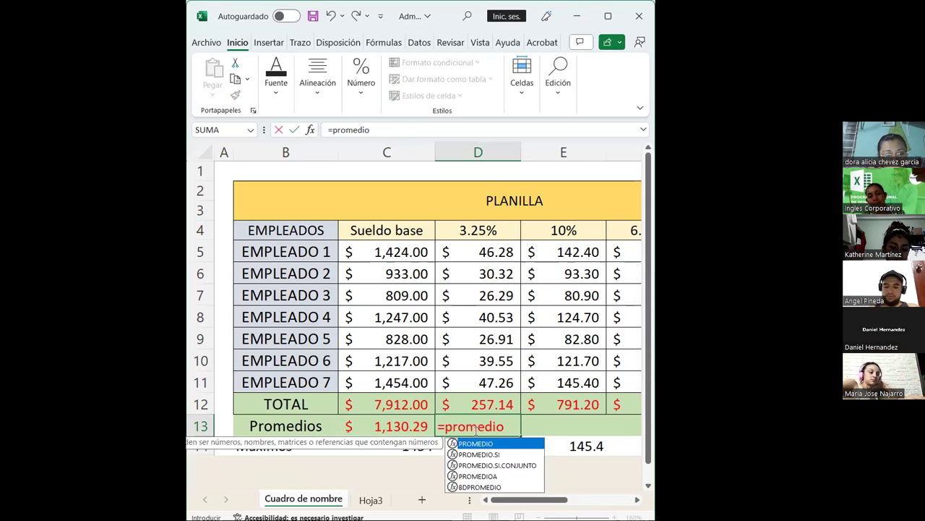
text(()
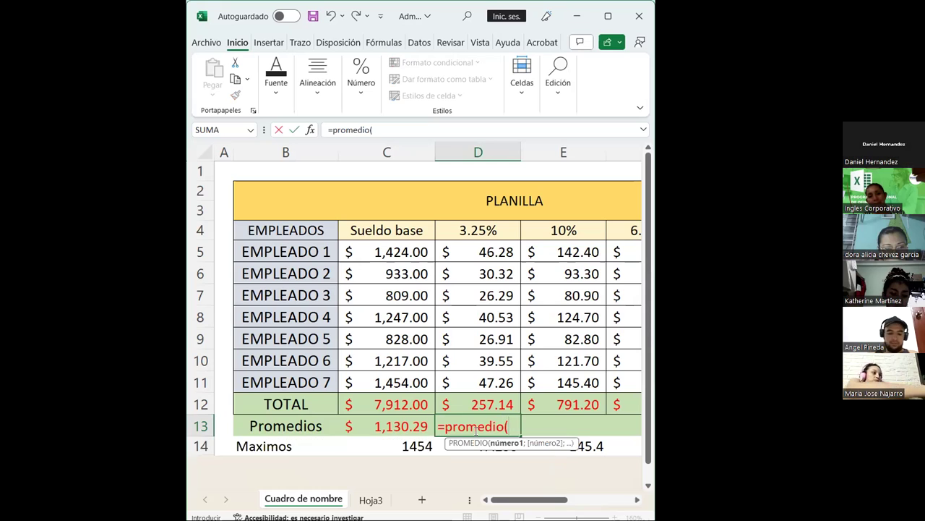
text(iss)
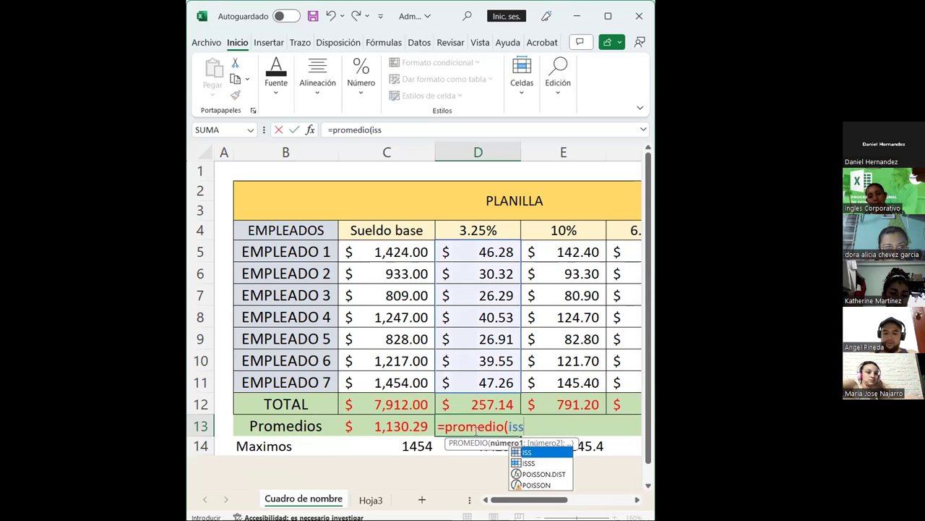
key(Return)
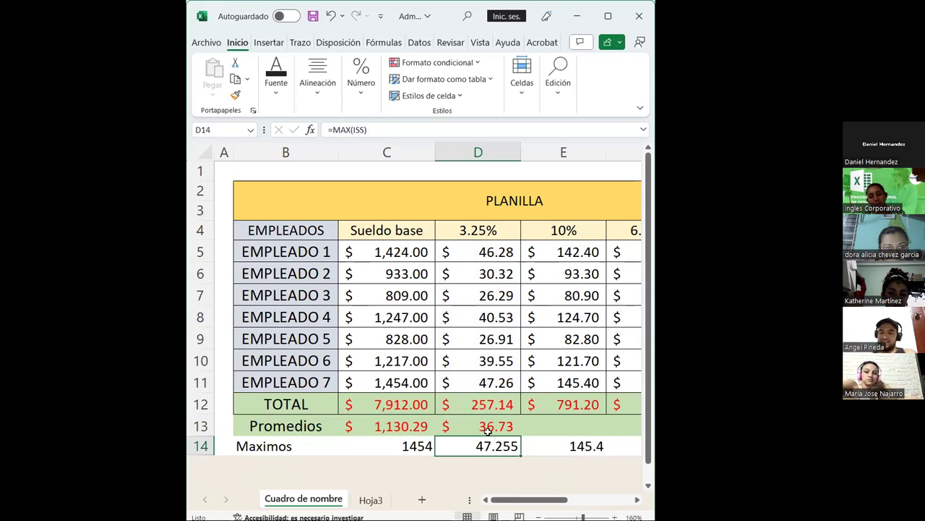
Select the 3.25% amounts D5:D11 and check their defined name in the Name Box list.
drag(528, 499, 553, 499)
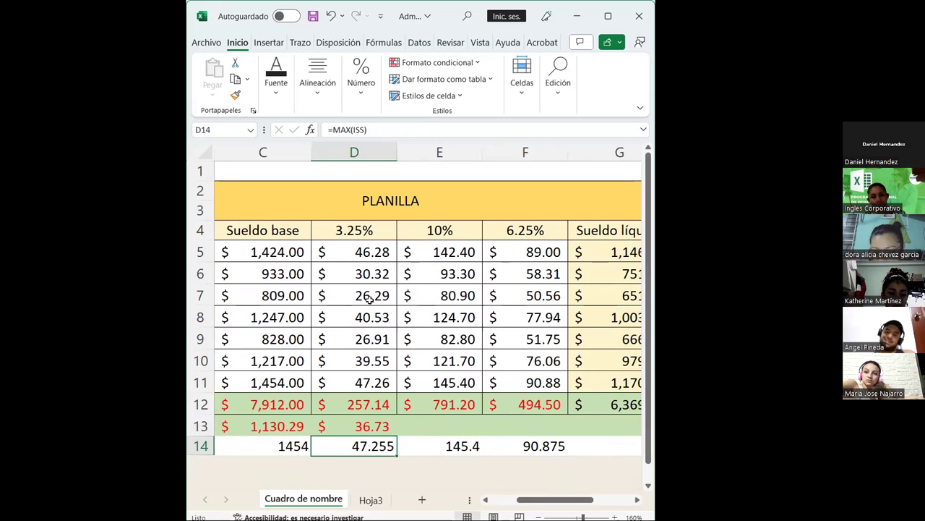
drag(351, 250, 352, 379)
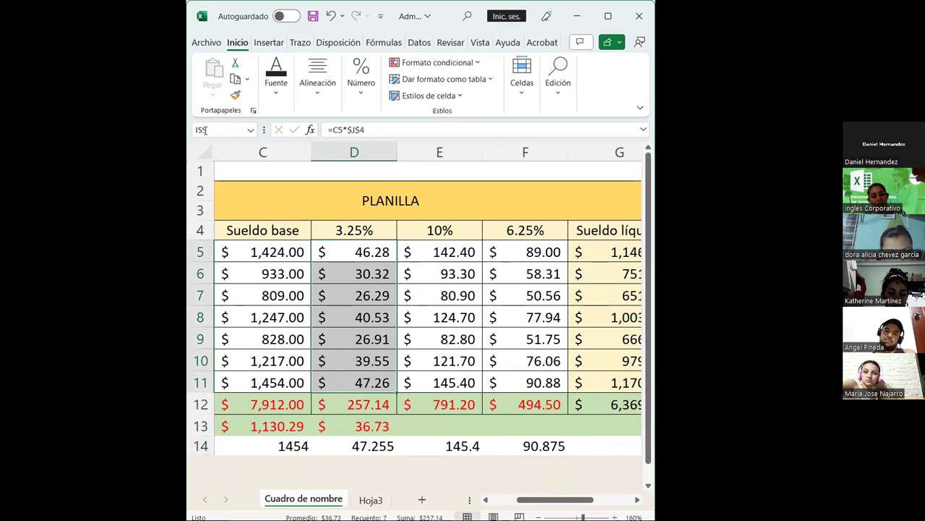
click(248, 131)
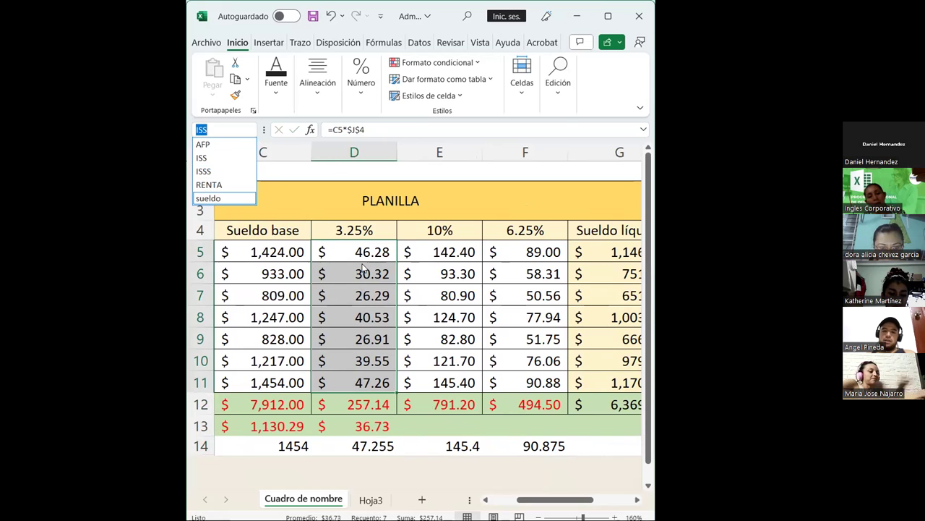
key(Up)
key(Up)
key(Up)
key(Up)
click(241, 159)
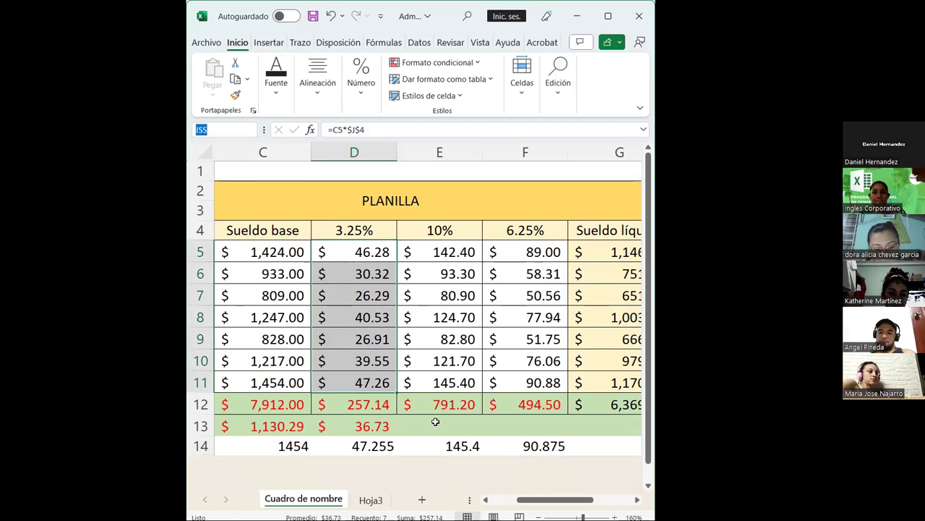
Enter =promedio(renta) in E13 for the 113.03 average, then begin a formula in F13.
click(434, 422)
text(=)
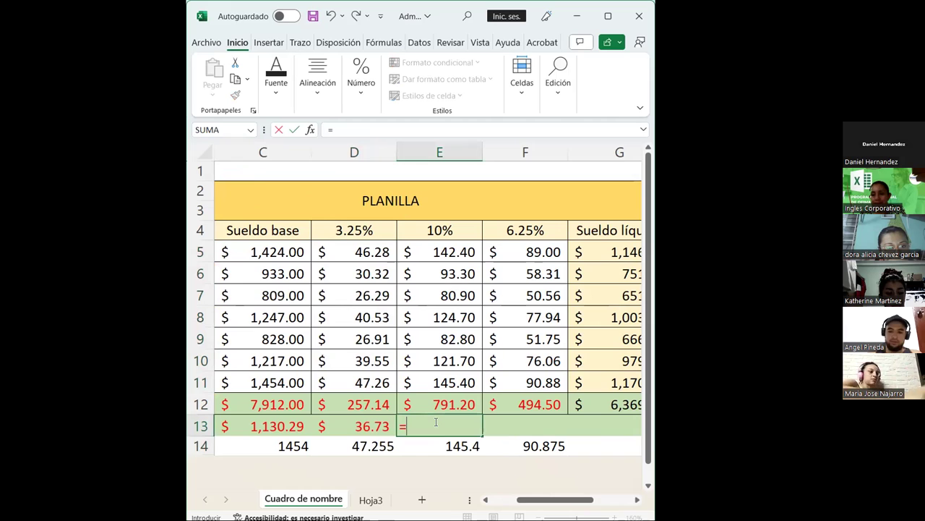
text(promedio()
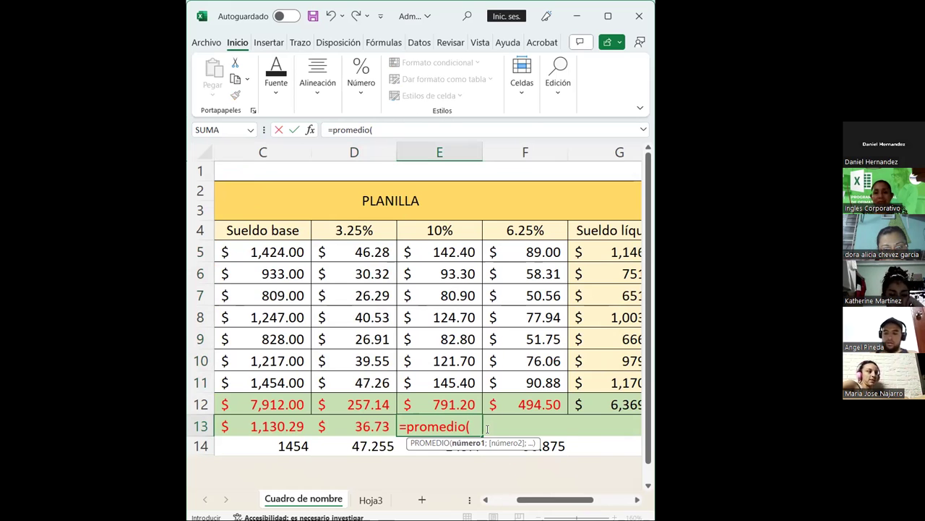
text(renta)
key(Return)
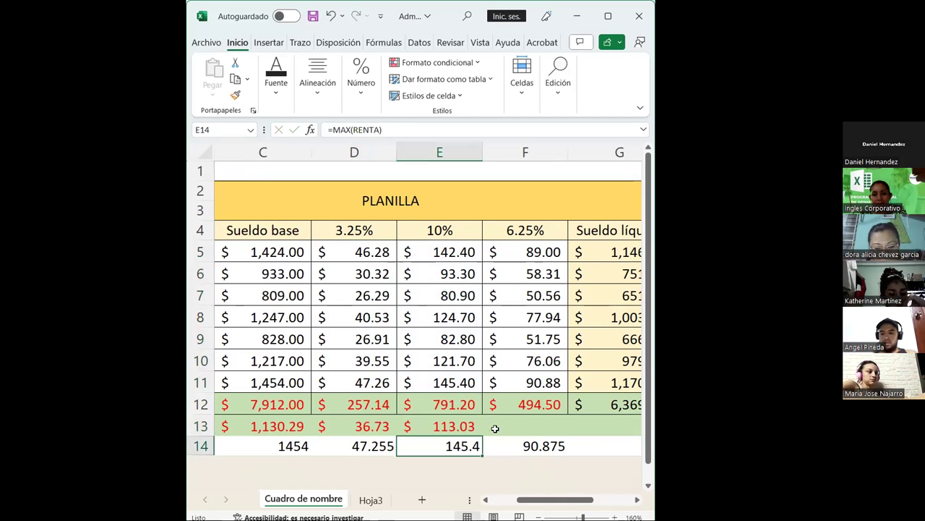
click(523, 431)
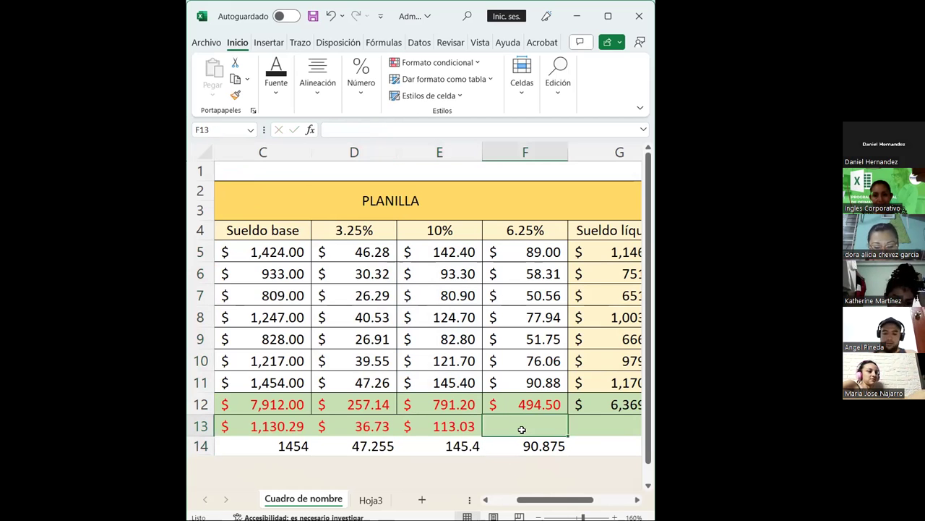
text(=)
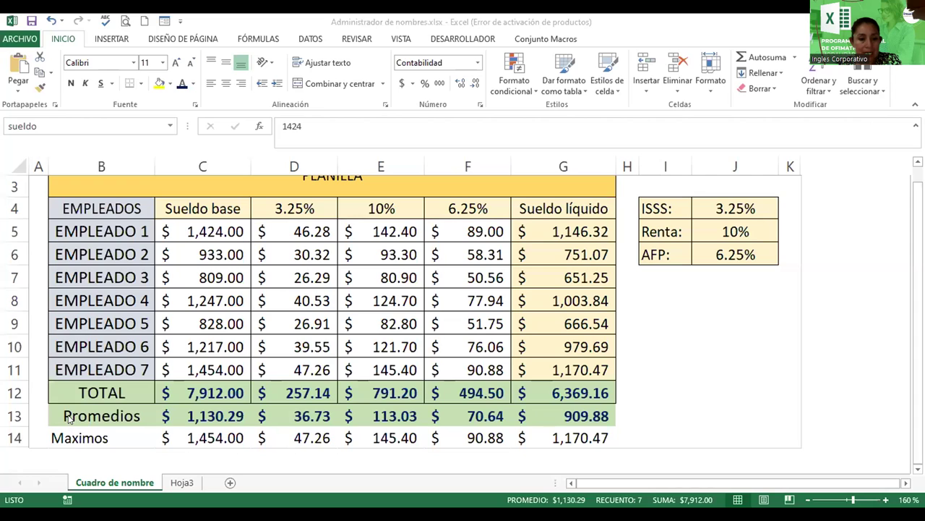
Delete the PLANILLA text from the merged B2 title banner.
click(10, 414)
right_click(16, 418)
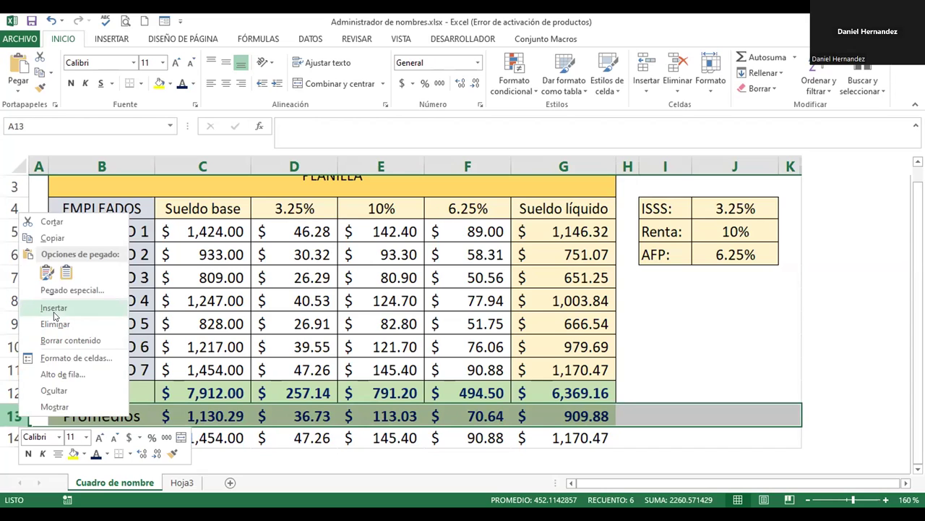
key(Escape)
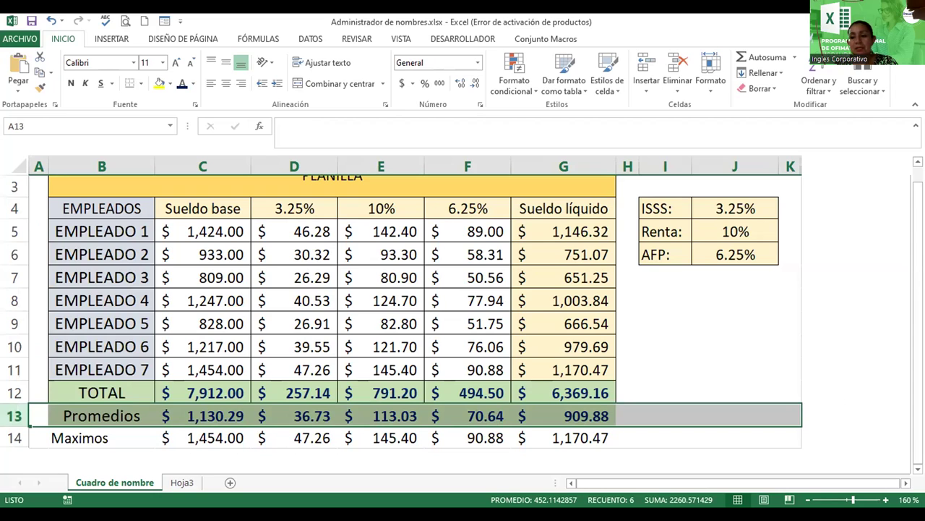
click(332, 183)
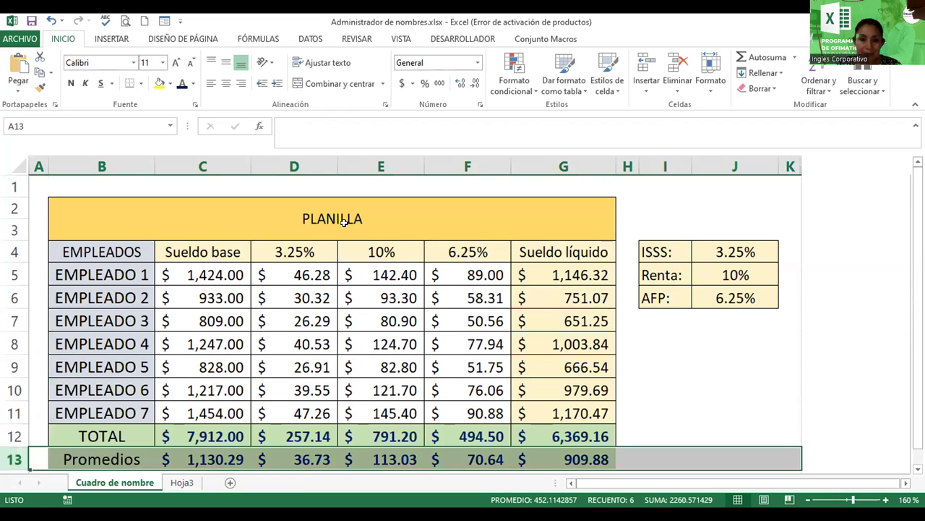
key(Delete)
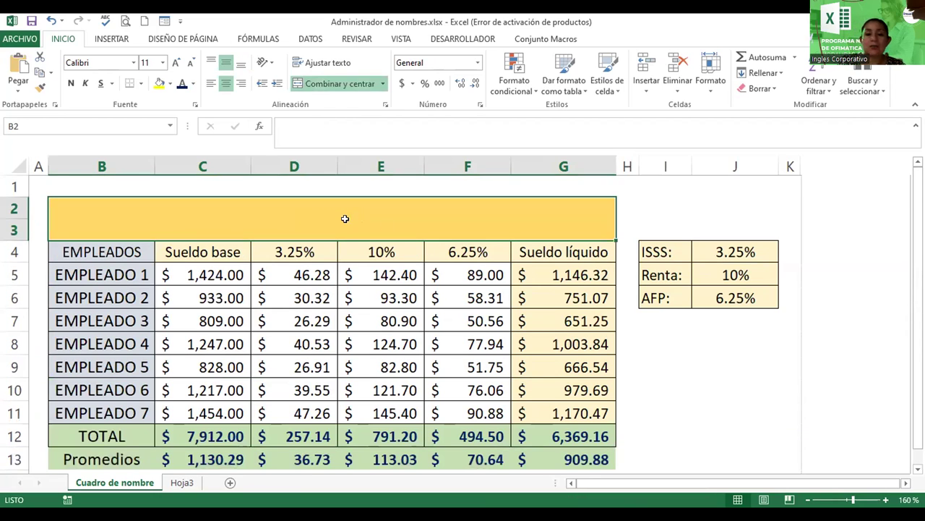
Insert a WordArt title reading 'Planilla de Pagos' at 28 pt font size.
click(111, 36)
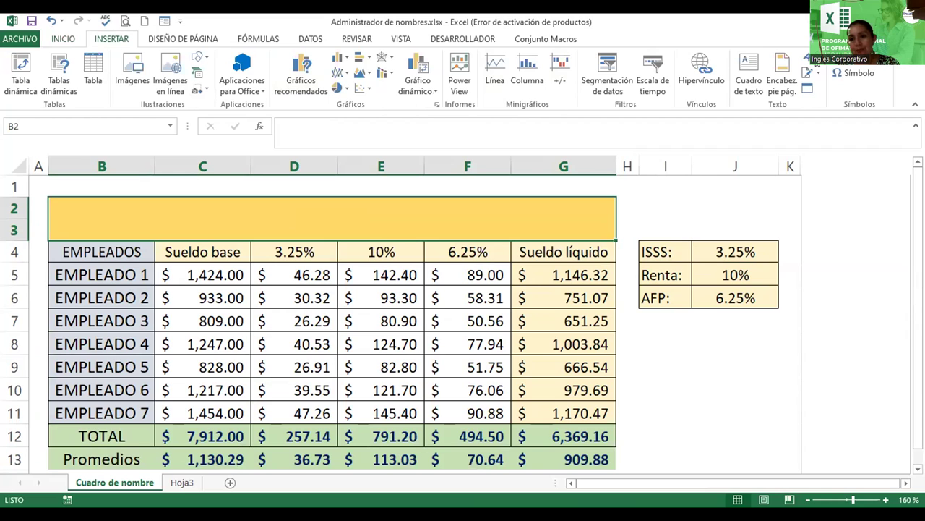
click(810, 69)
click(780, 118)
text(Planilla de Pagos)
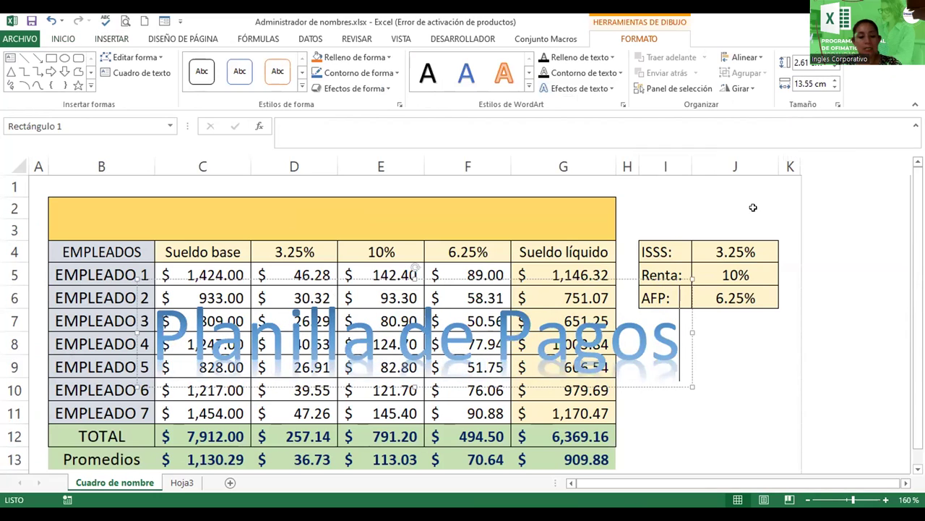
key(ctrl+a)
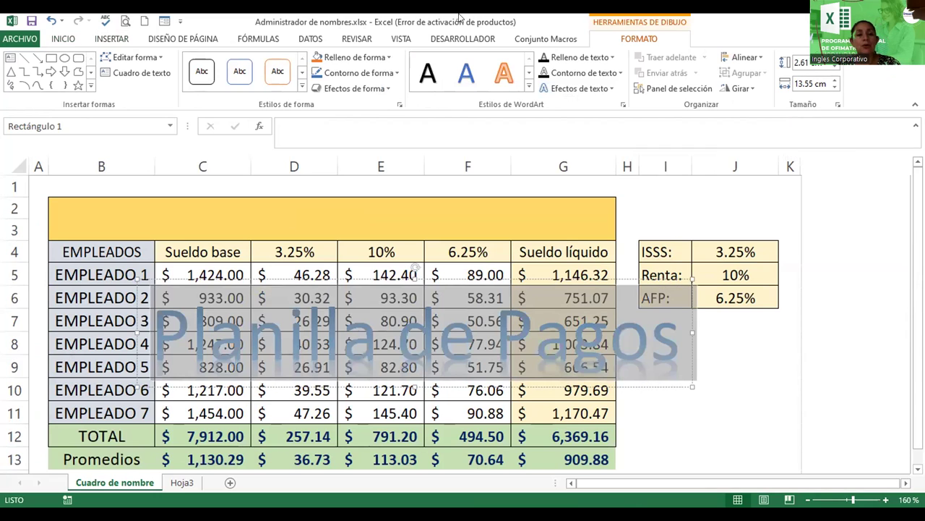
click(63, 39)
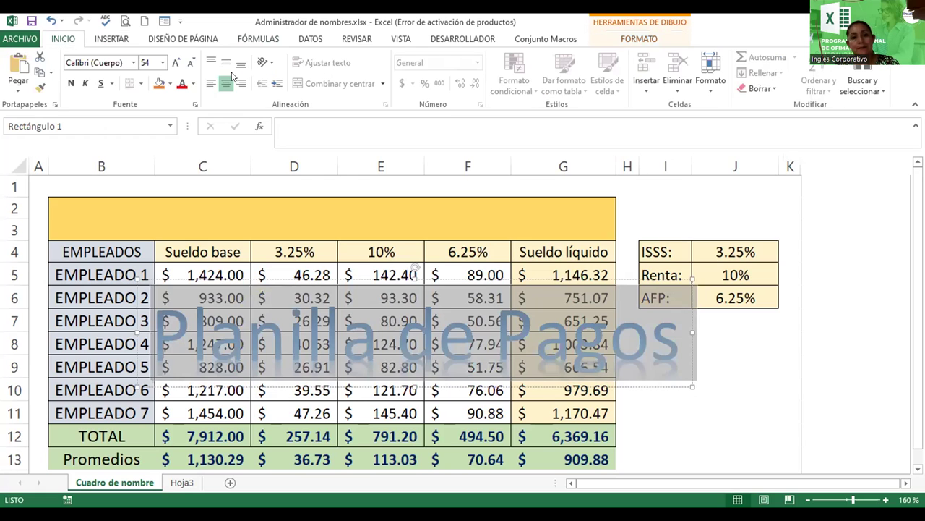
click(187, 63)
click(186, 63)
click(187, 63)
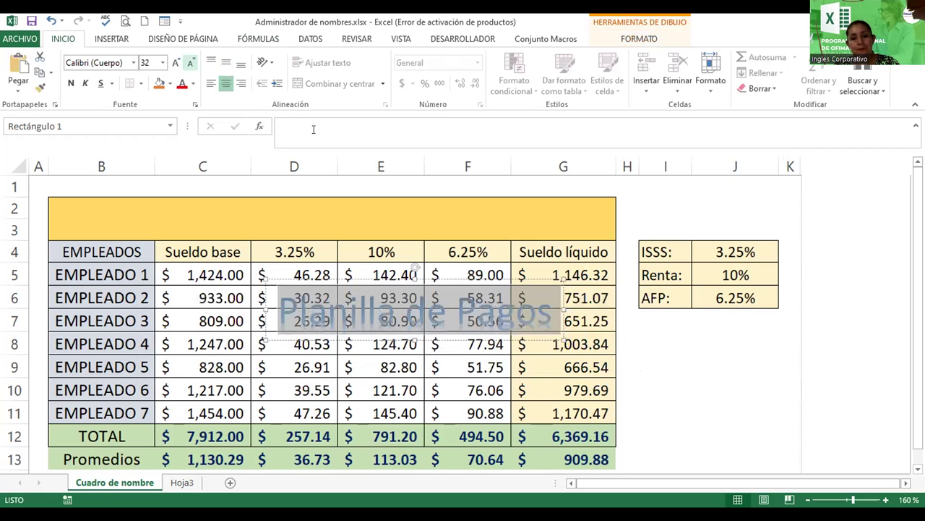
Move and resize the WordArt box to fit the B2:G3 orange banner.
mouse_move(441, 340)
mouse_down()
mouse_move(367, 231)
mouse_move(367, 242)
mouse_up()
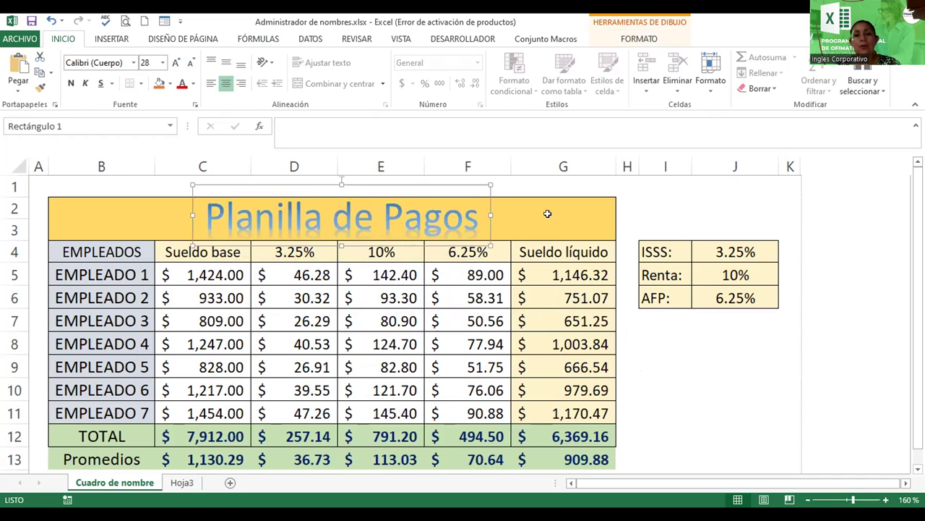
drag(490, 211, 607, 211)
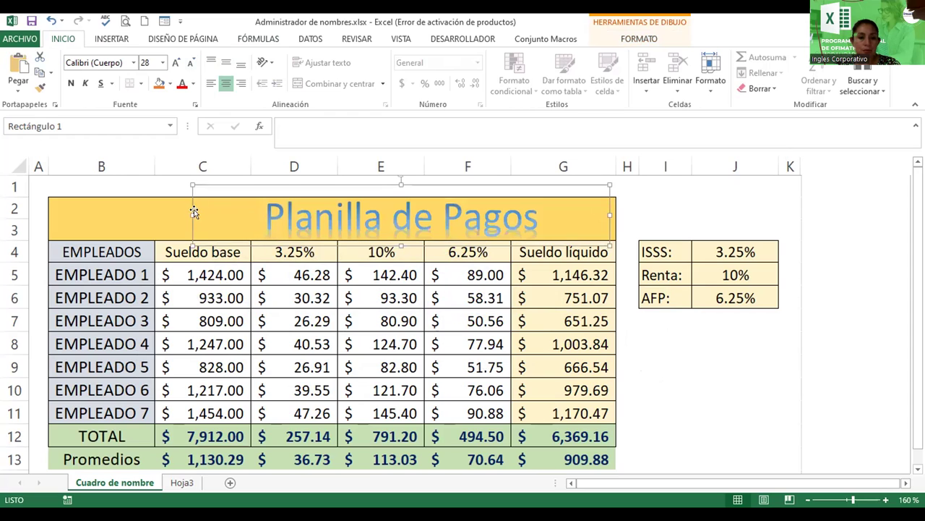
drag(193, 211, 45, 215)
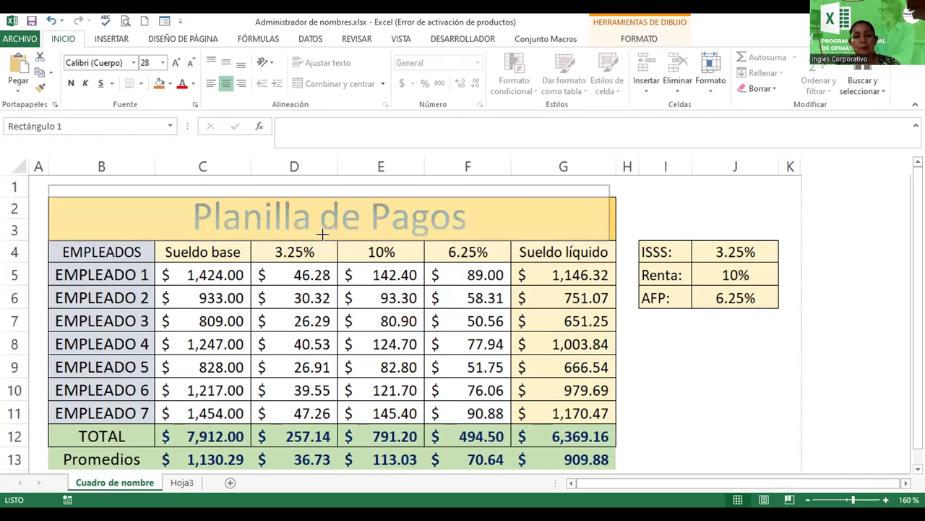
drag(323, 244, 324, 239)
mouse_move(326, 185)
mouse_down()
mouse_move(329, 196)
mouse_move(337, 182)
mouse_up()
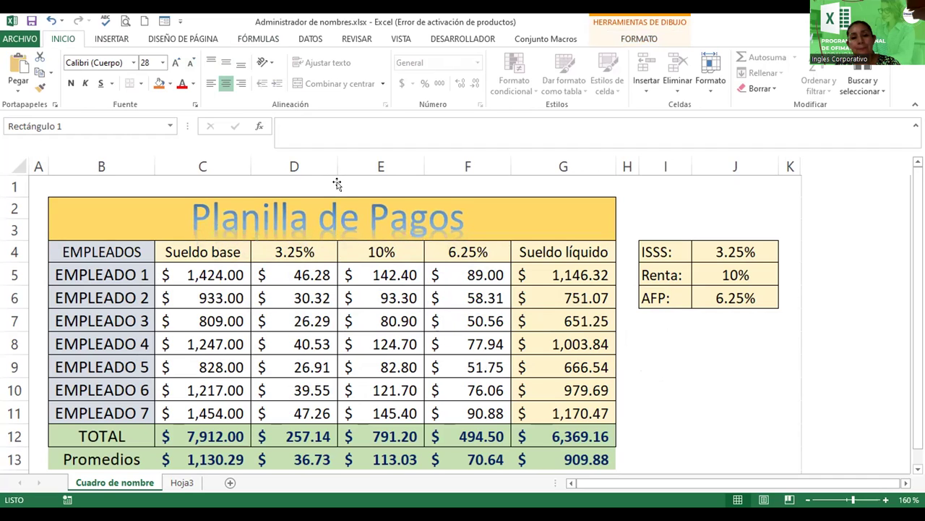
click(710, 338)
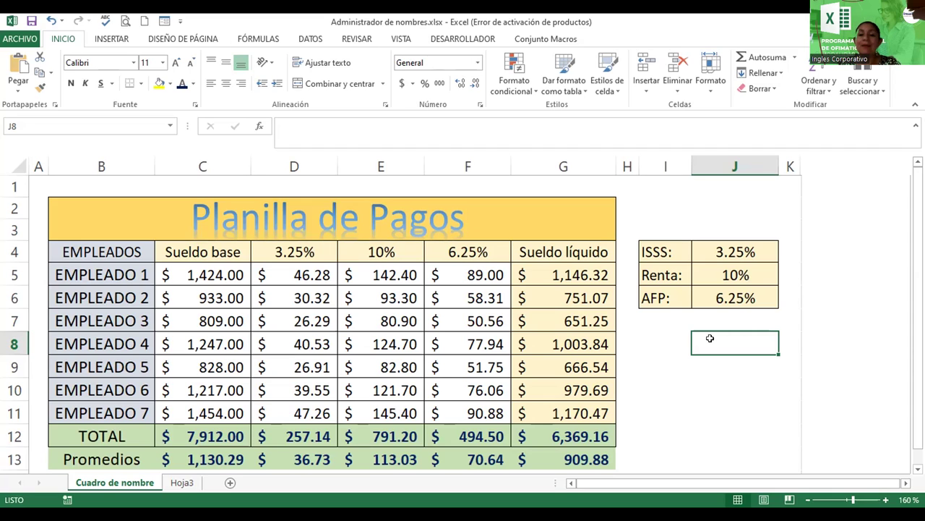
click(168, 126)
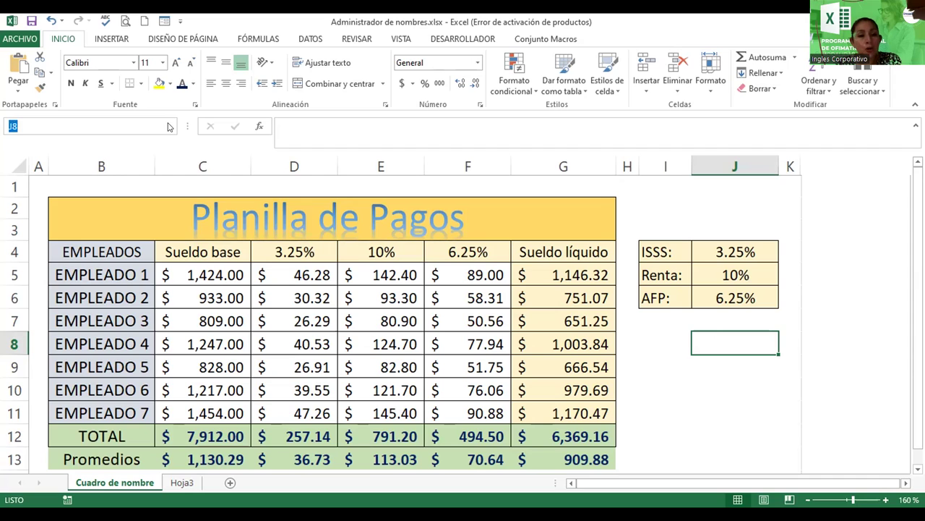
click(169, 127)
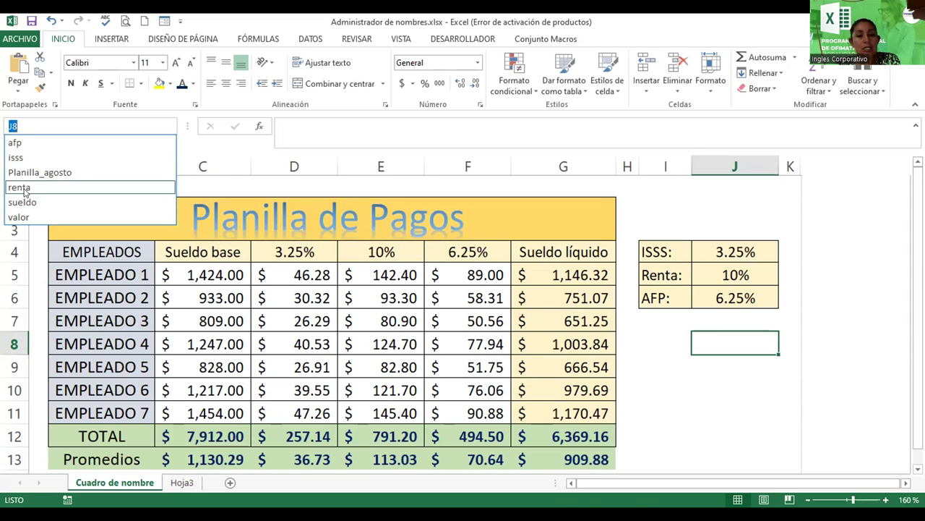
click(22, 188)
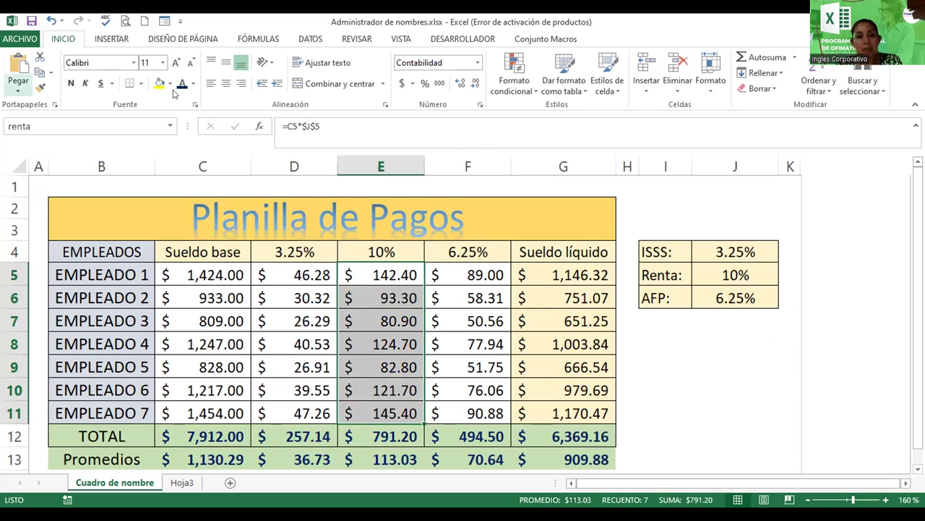
click(168, 120)
click(169, 126)
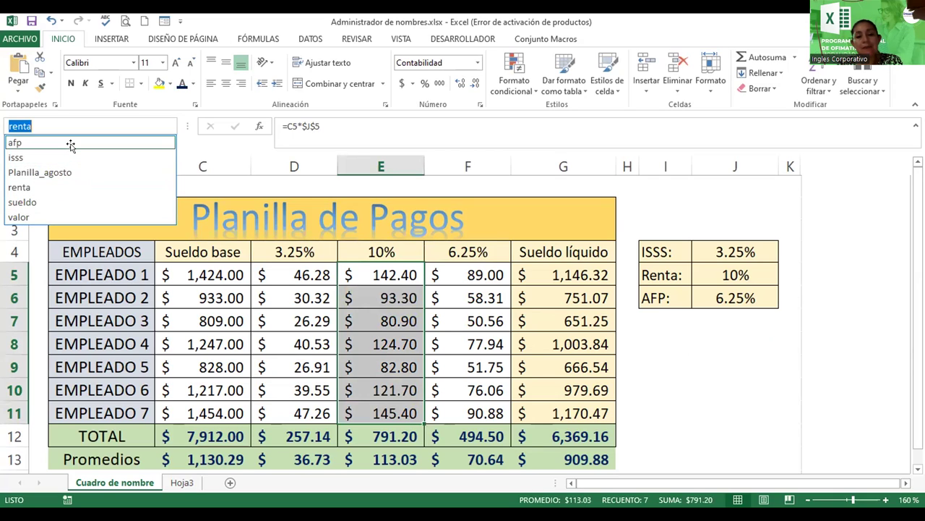
click(70, 143)
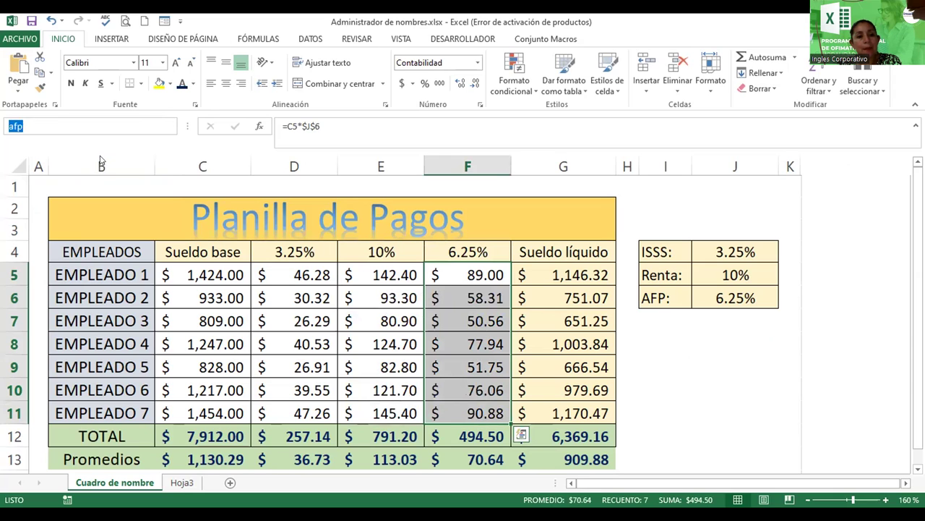
key(alt+Down)
click(79, 173)
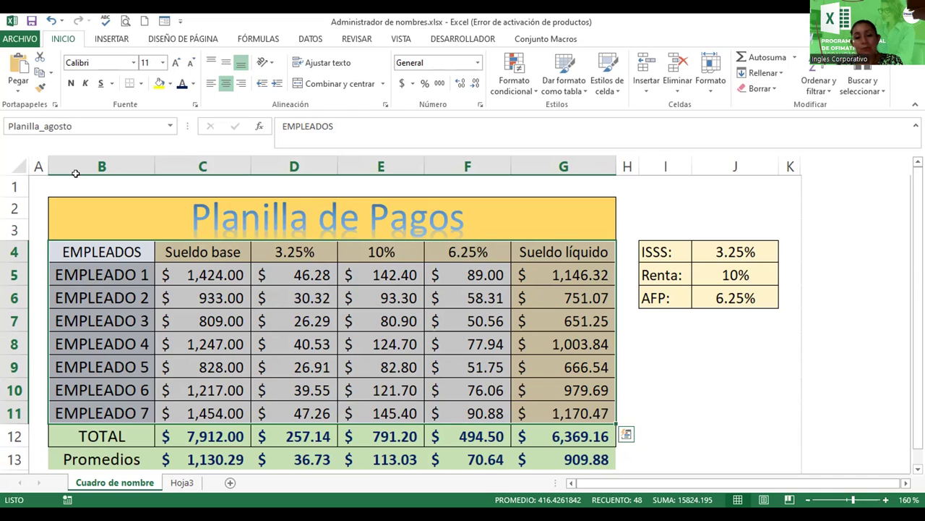
click(86, 409)
click(13, 410)
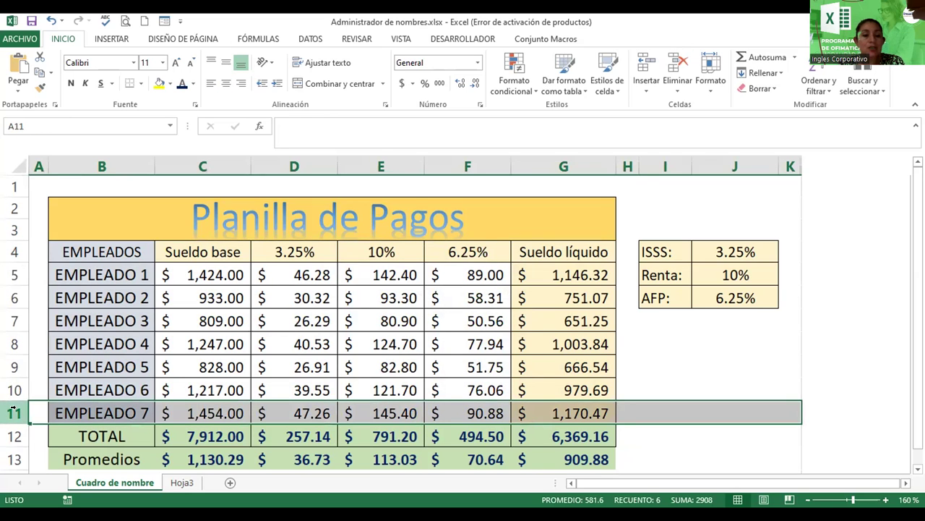
Insert two blank rows directly above the TOTAL row.
right_click(23, 413)
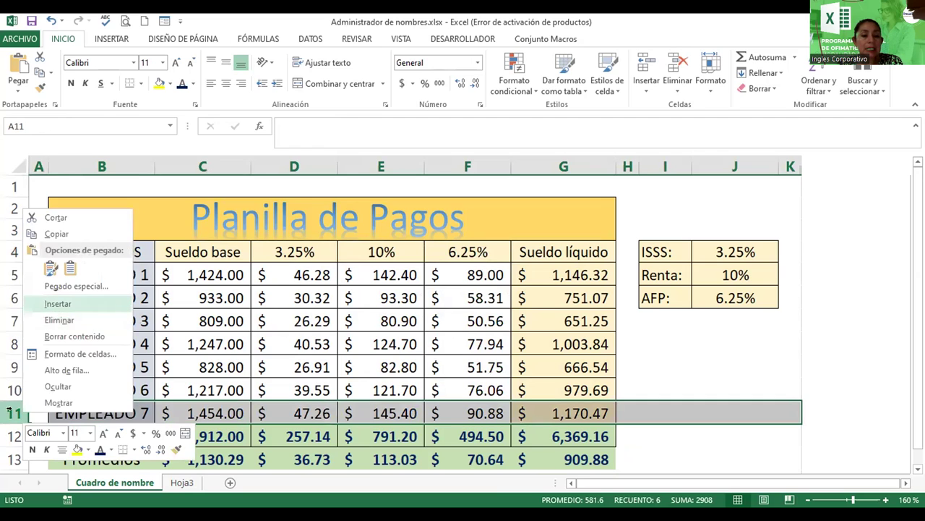
click(49, 305)
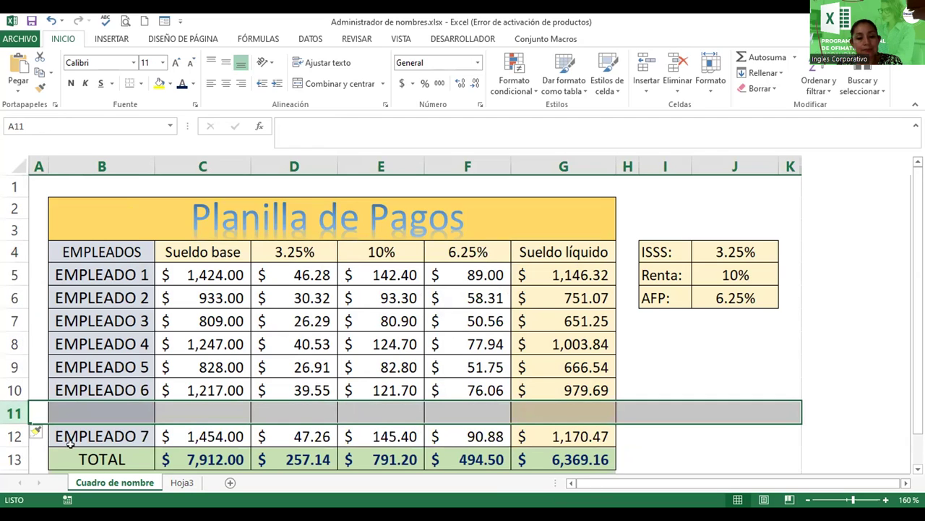
key(ctrl+z)
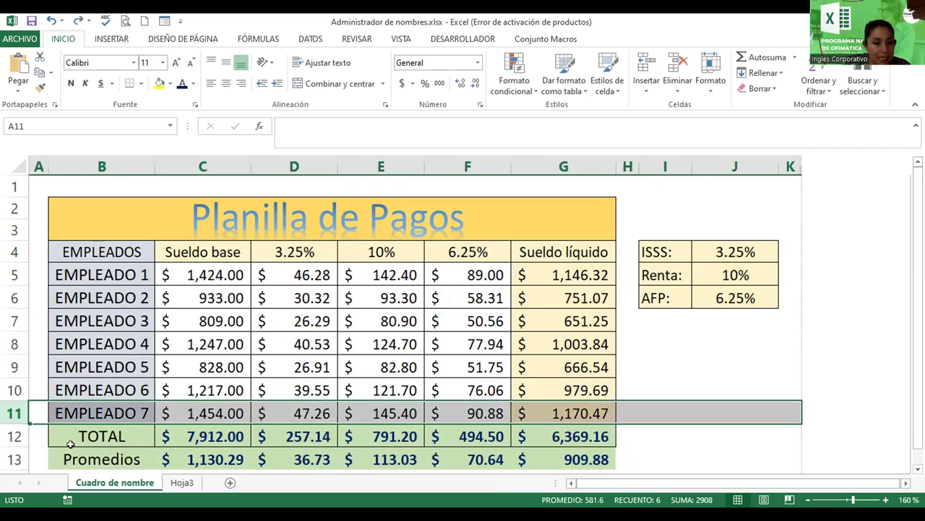
click(13, 434)
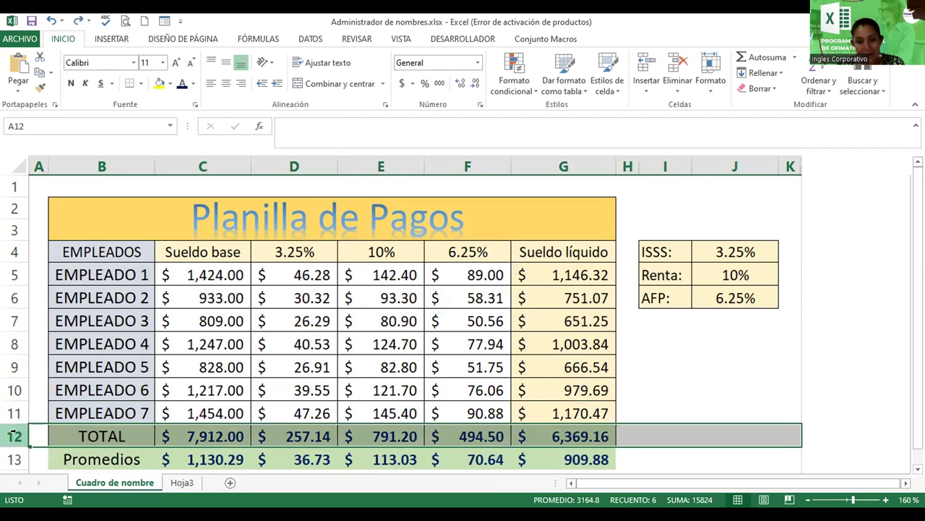
right_click(13, 432)
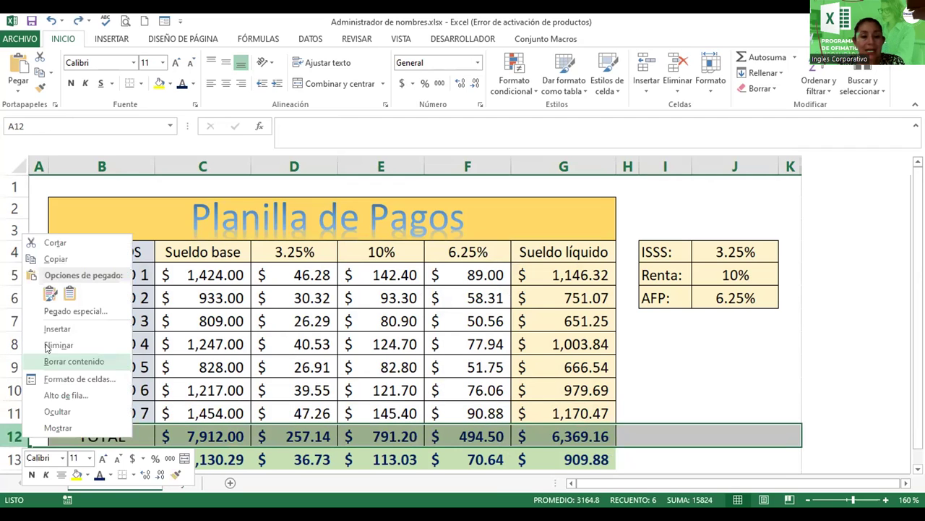
click(49, 330)
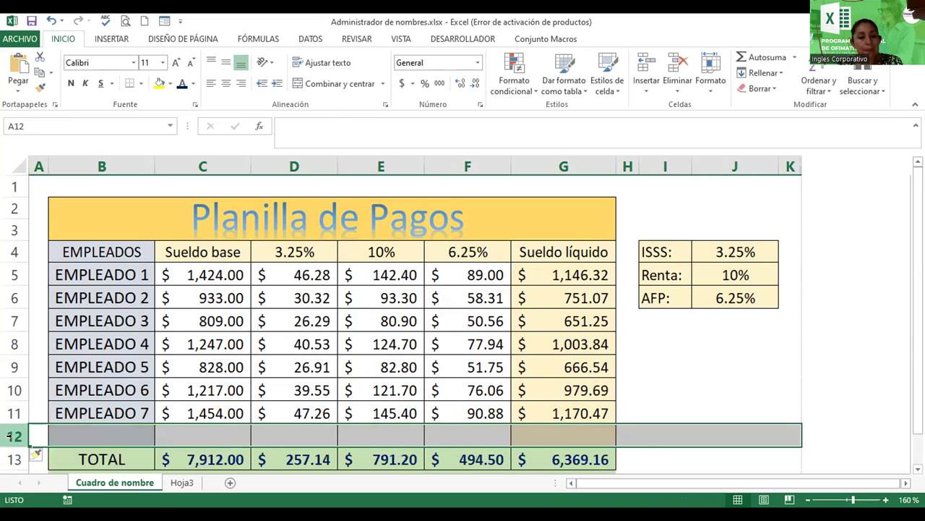
right_click(11, 434)
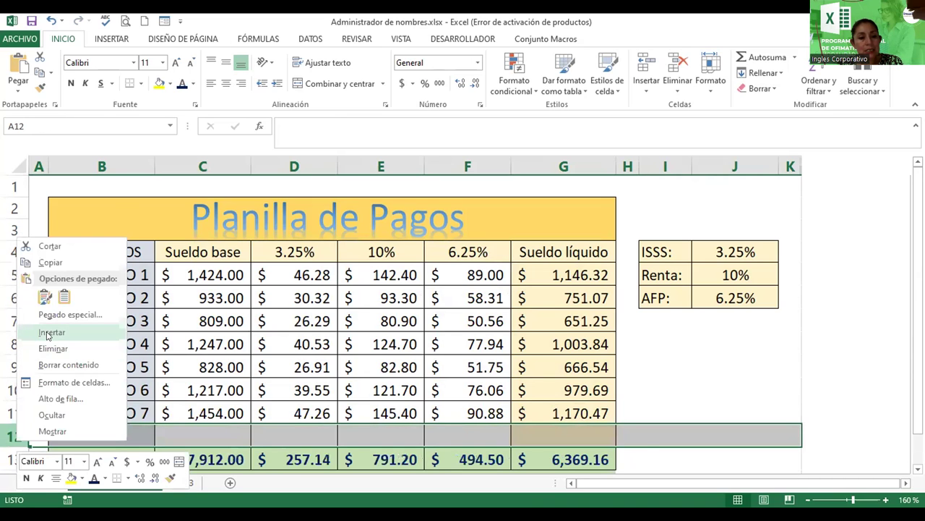
click(46, 331)
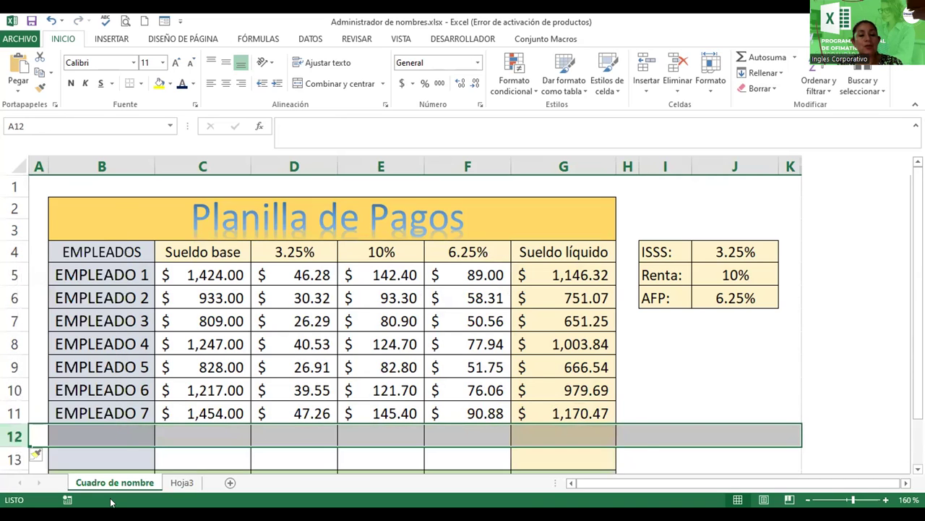
Fill the employee numbering down from EMPLEADO 7 to add EMPLEADO 8 and EMPLEADO 9.
click(123, 426)
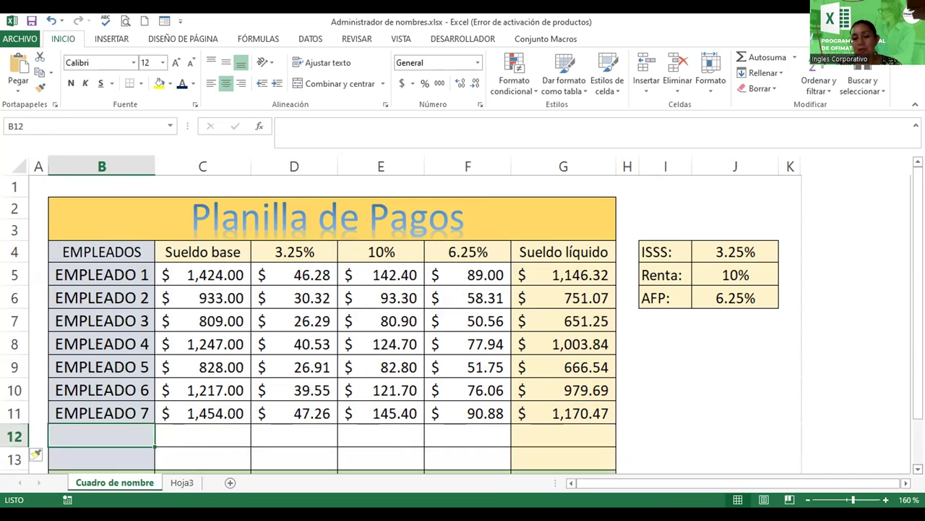
scroll(112, 433, down, 1)
click(104, 368)
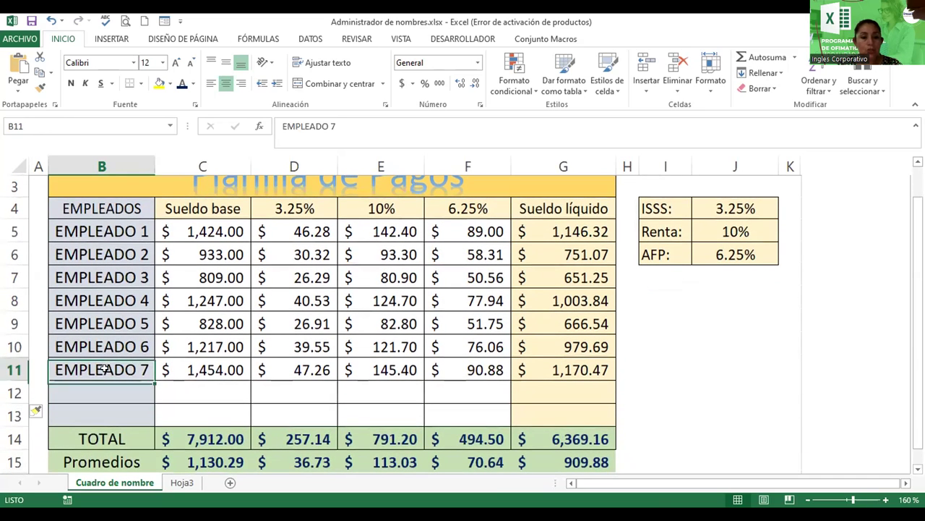
drag(152, 378, 150, 415)
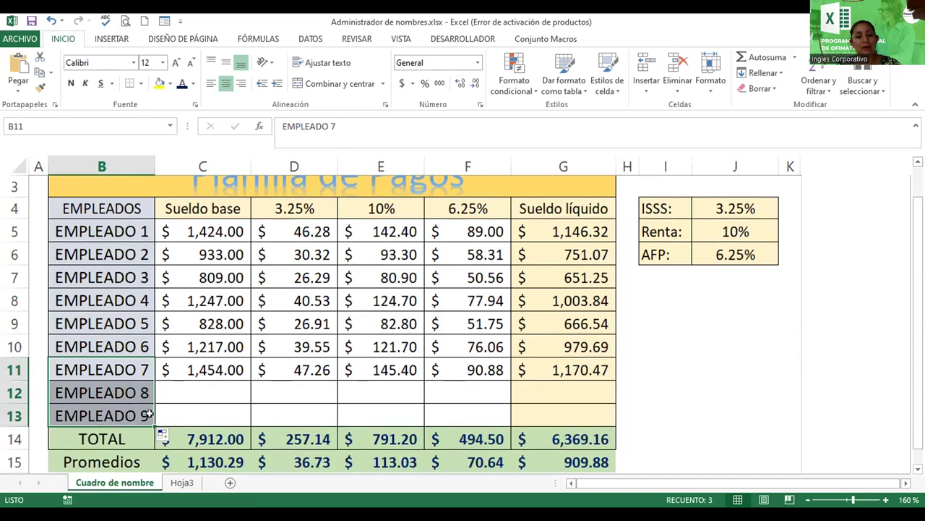
Enter base salaries of 890 for EMPLEADO 8 and 1200 for EMPLEADO 9.
click(193, 386)
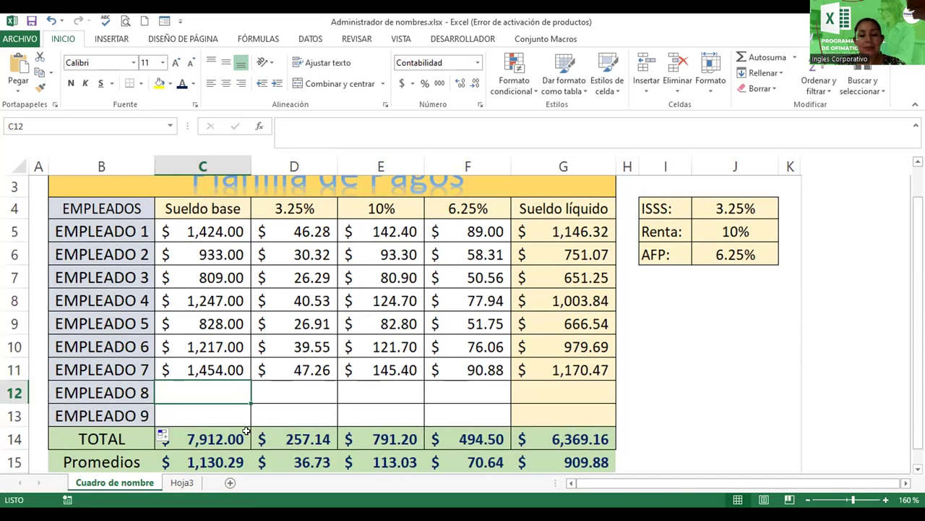
text(890)
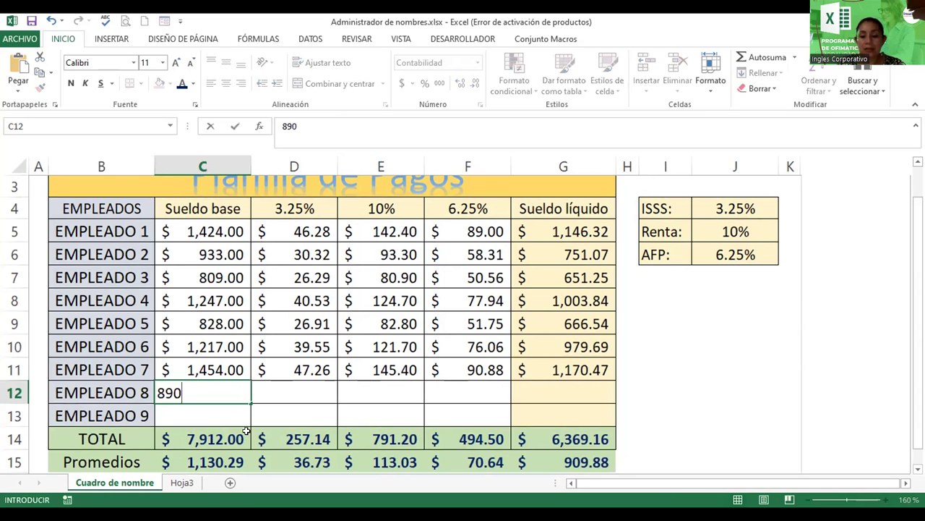
key(Tab)
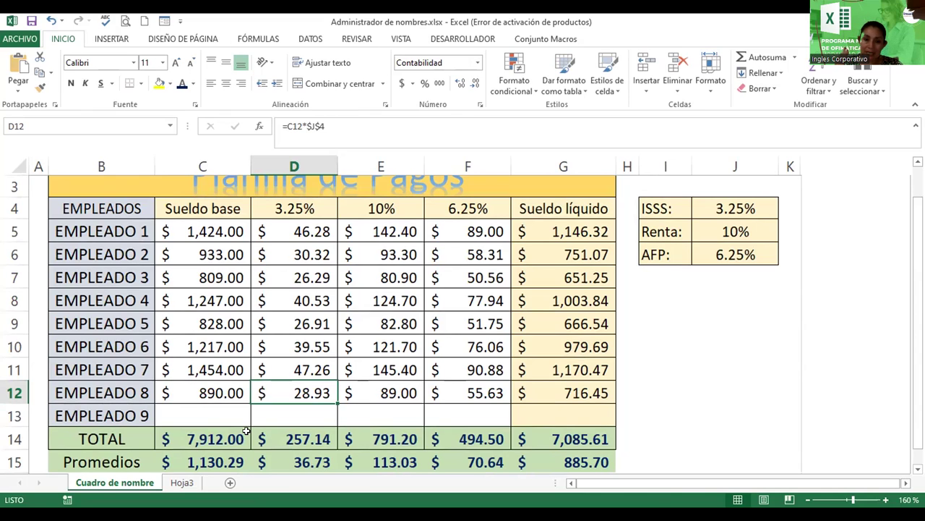
click(194, 407)
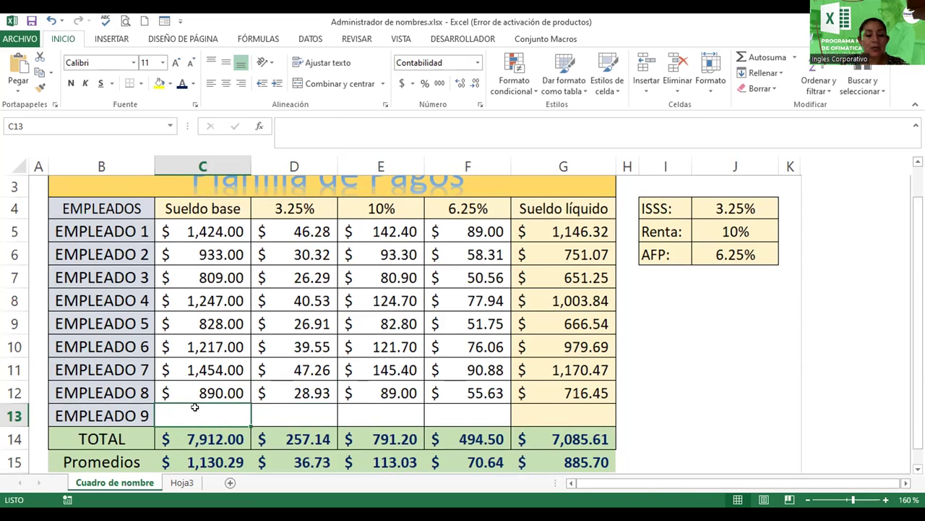
text(1200)
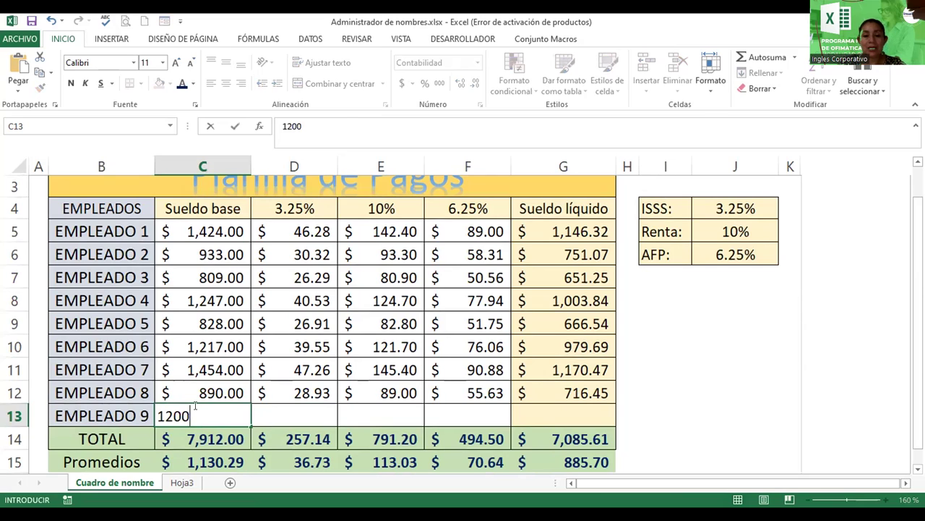
key(Return)
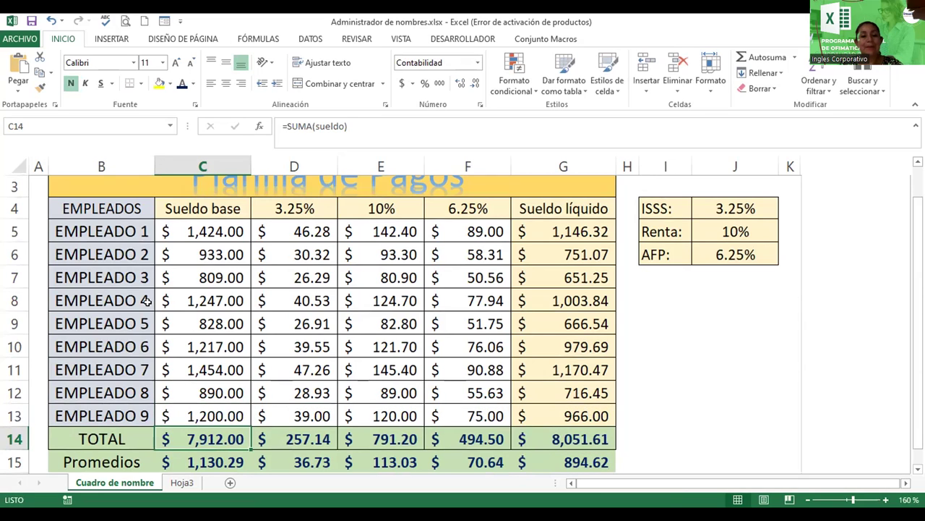
Select the Planilla_agosto, isss and sueldo named ranges from the Name Box, then inspect D13's ISSS formula.
click(168, 127)
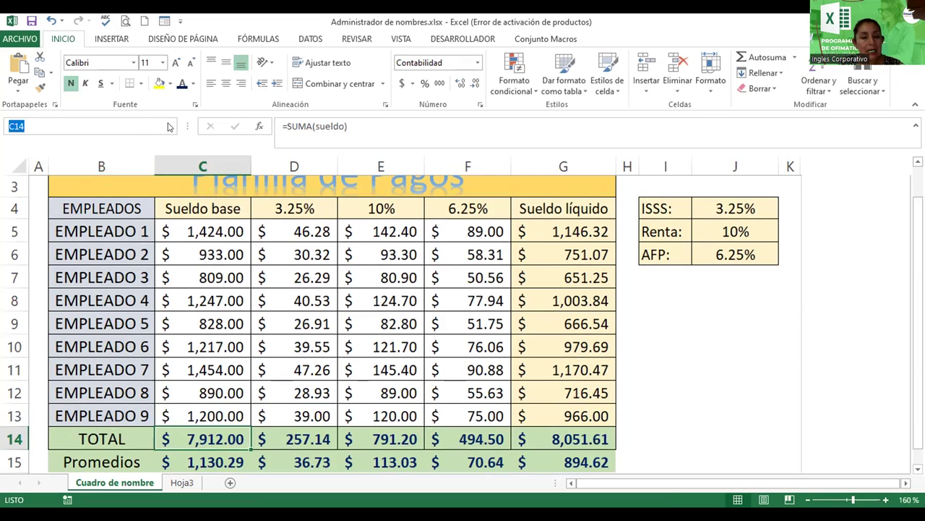
click(169, 127)
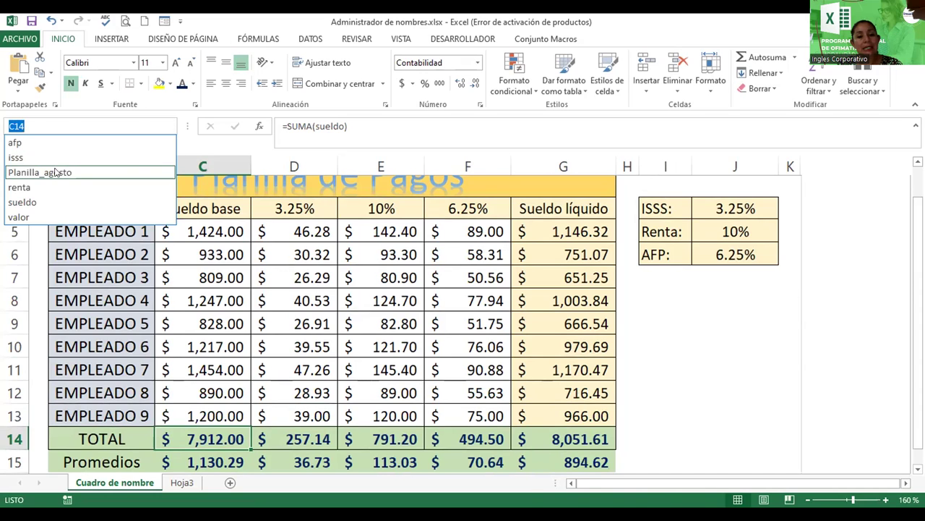
click(55, 172)
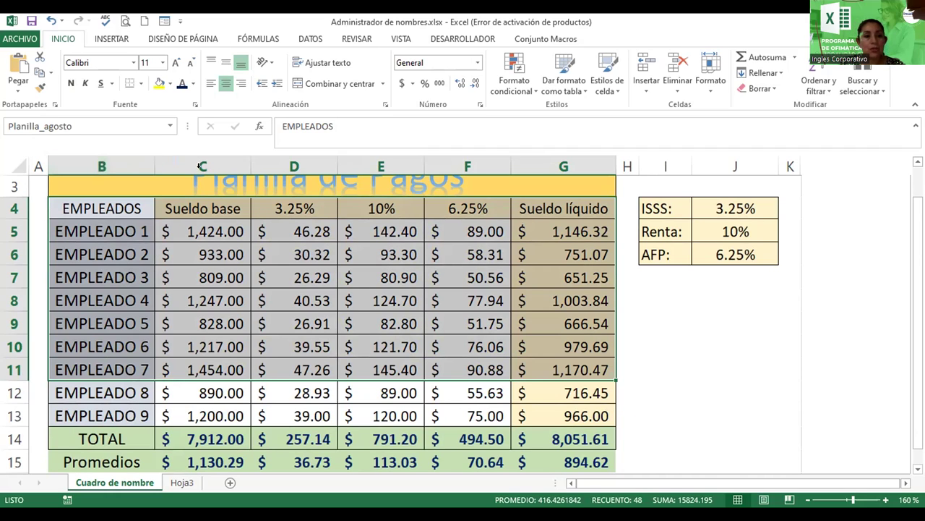
click(172, 128)
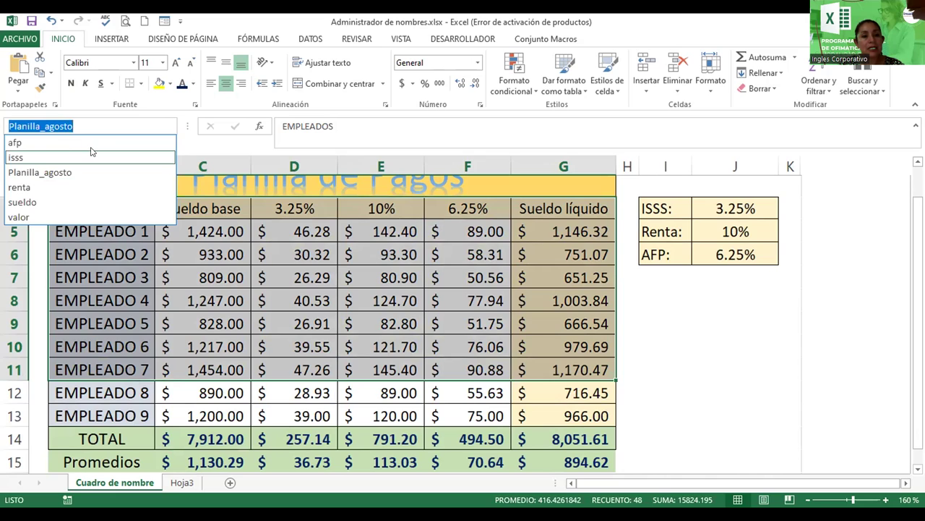
click(92, 154)
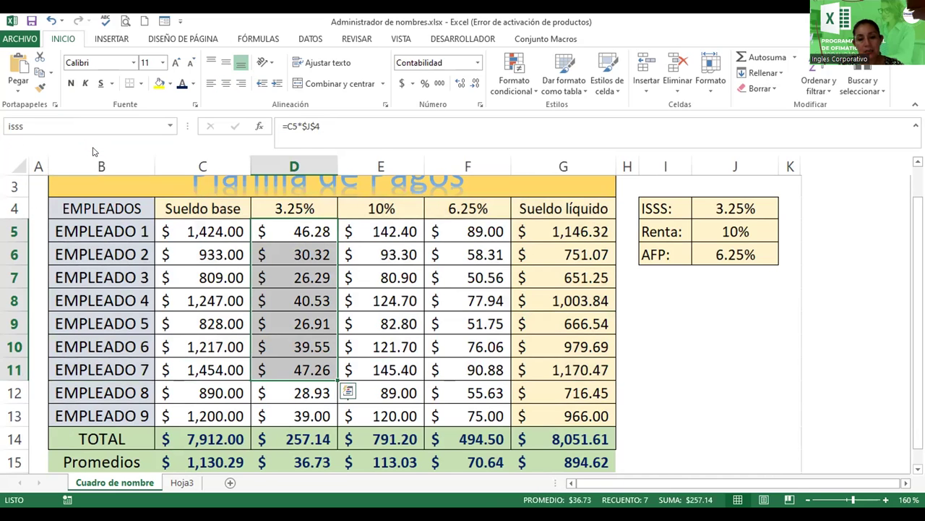
click(174, 128)
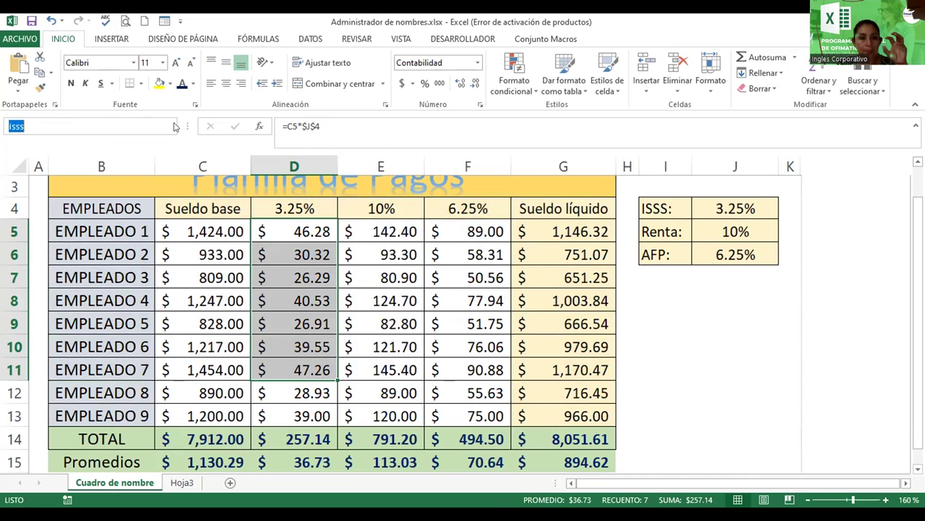
click(174, 127)
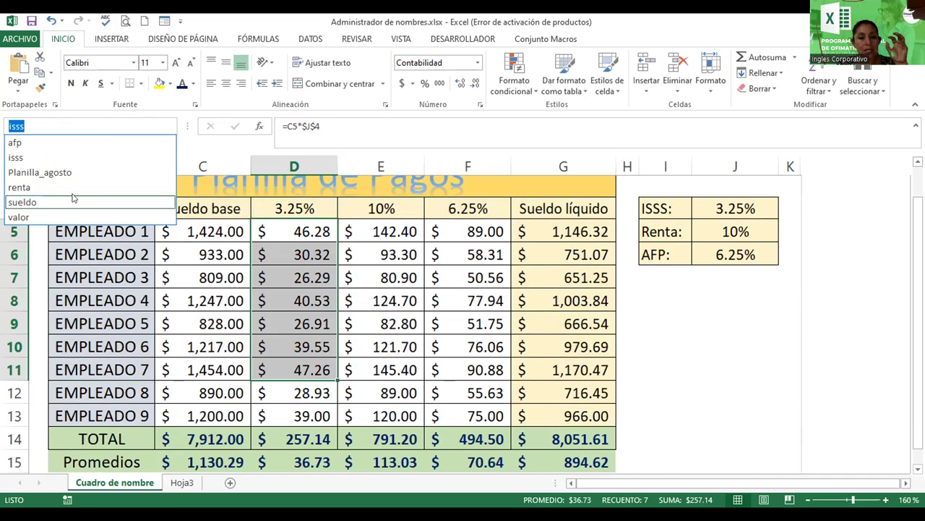
click(73, 199)
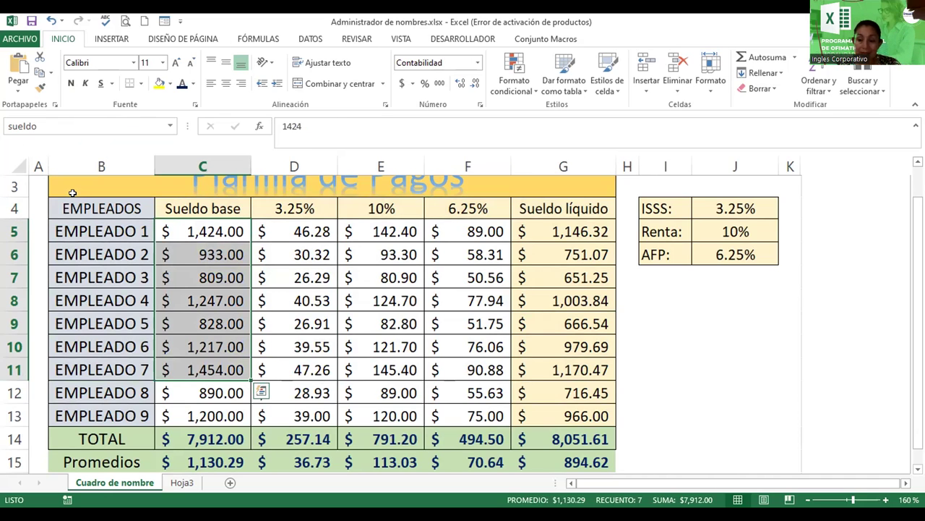
click(261, 406)
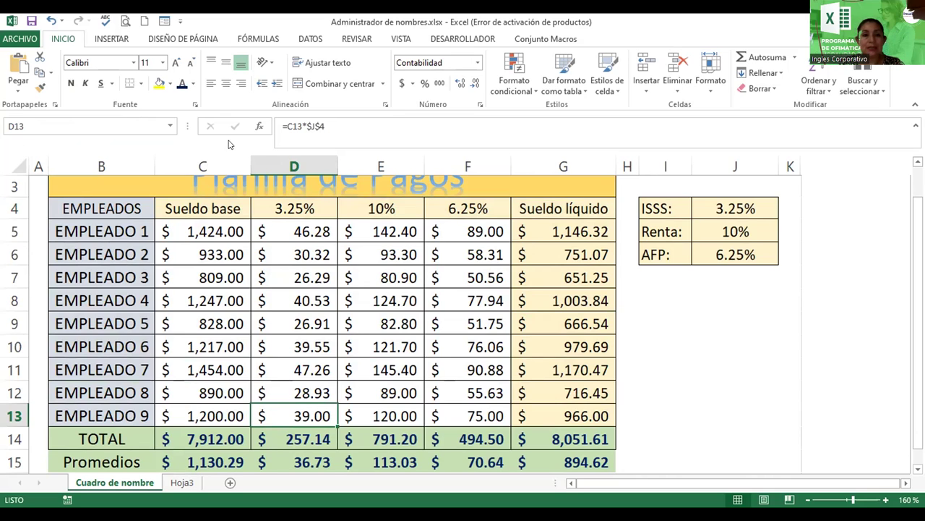
click(263, 40)
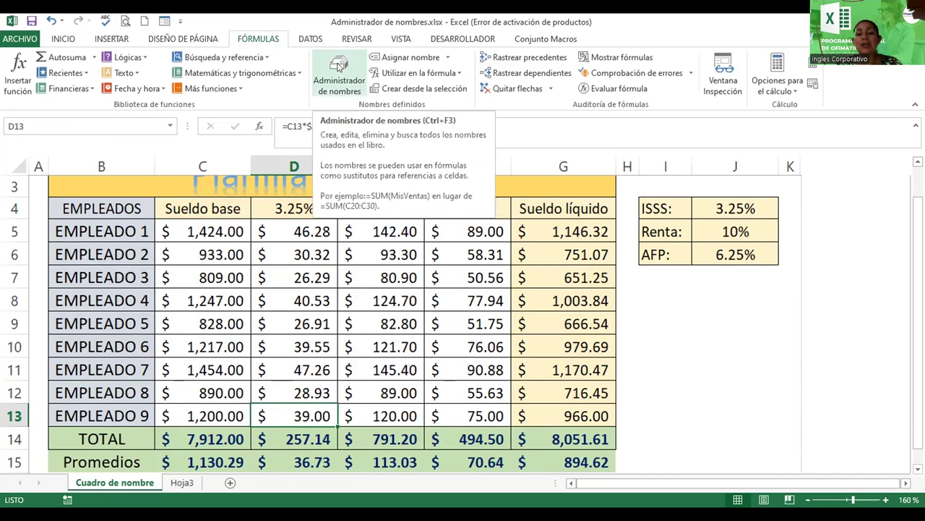
click(339, 65)
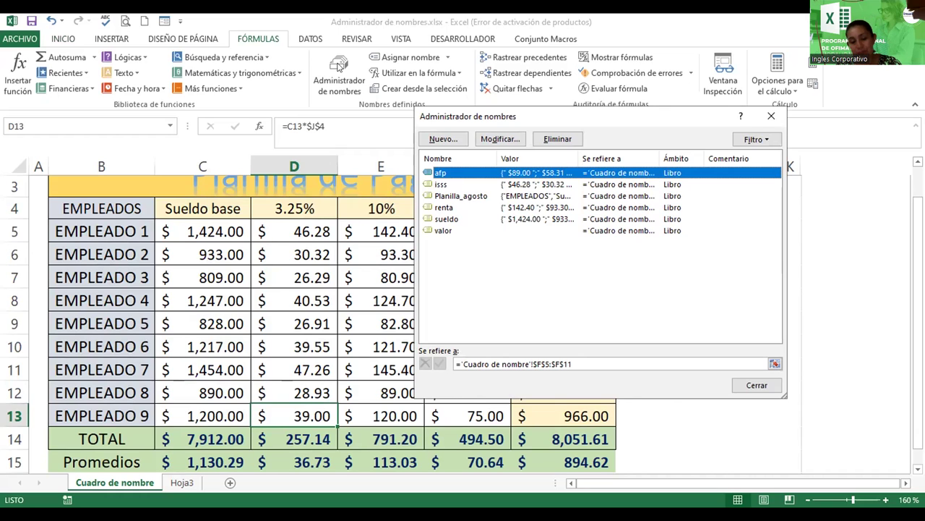
key(Escape)
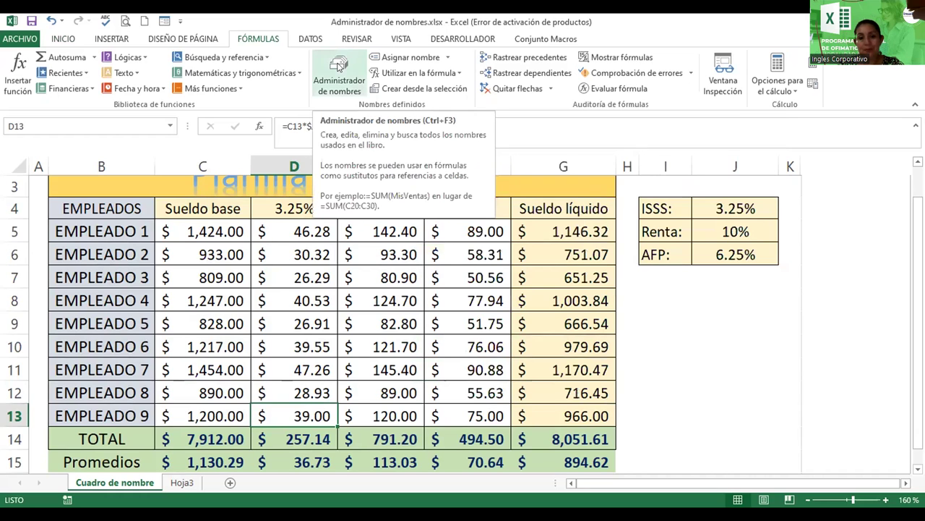
click(170, 128)
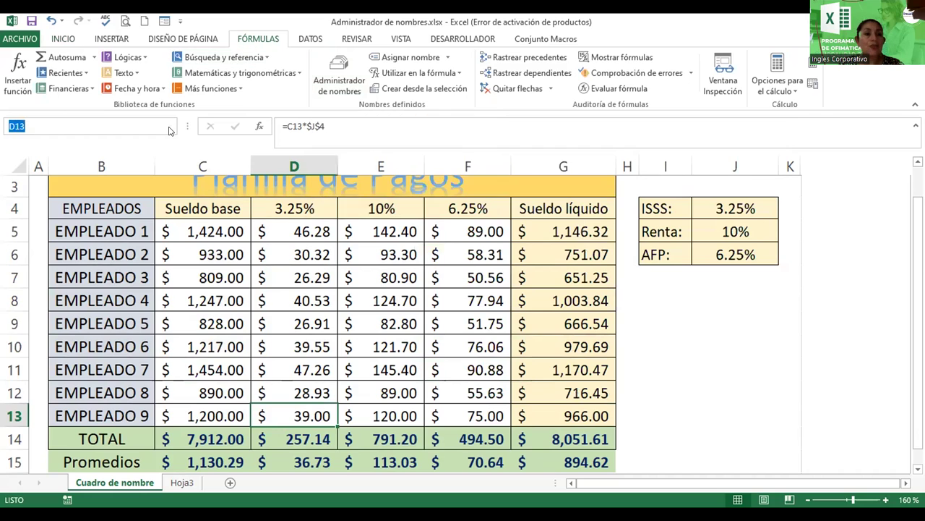
click(169, 128)
click(44, 173)
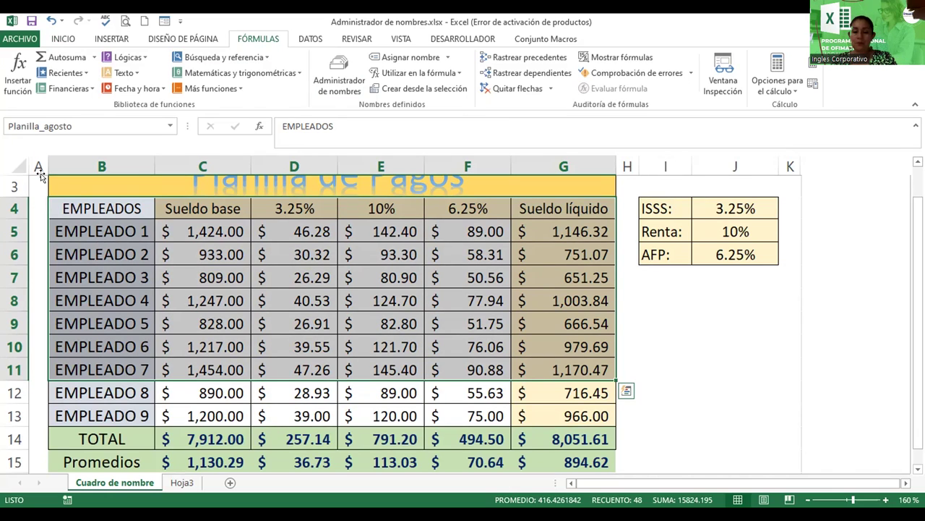
click(171, 126)
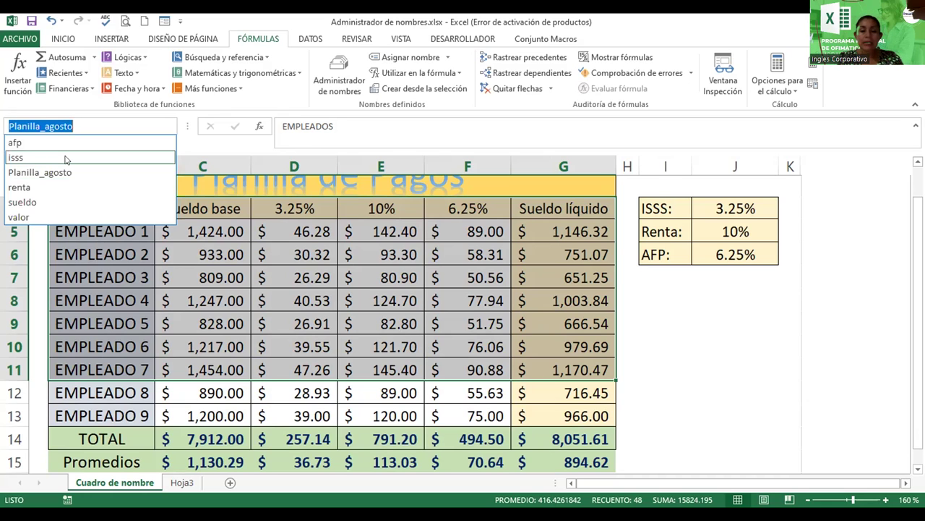
click(65, 158)
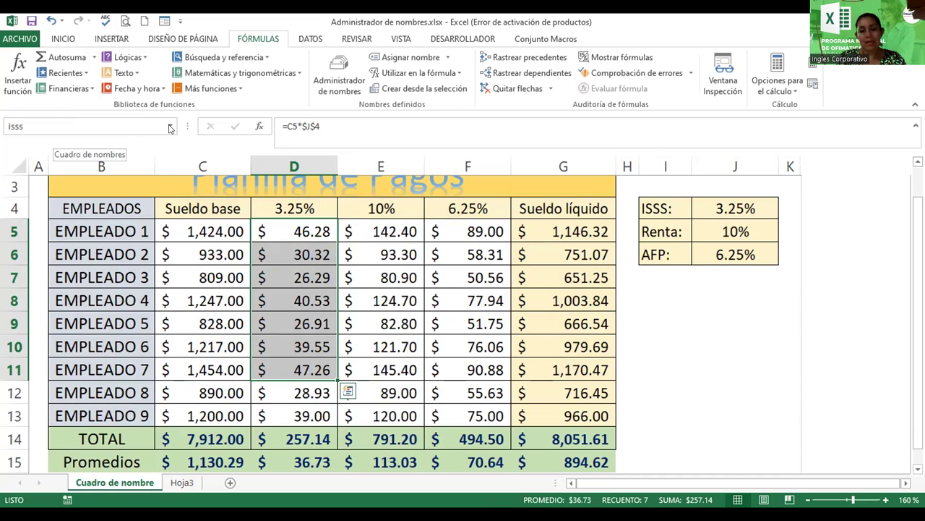
click(276, 260)
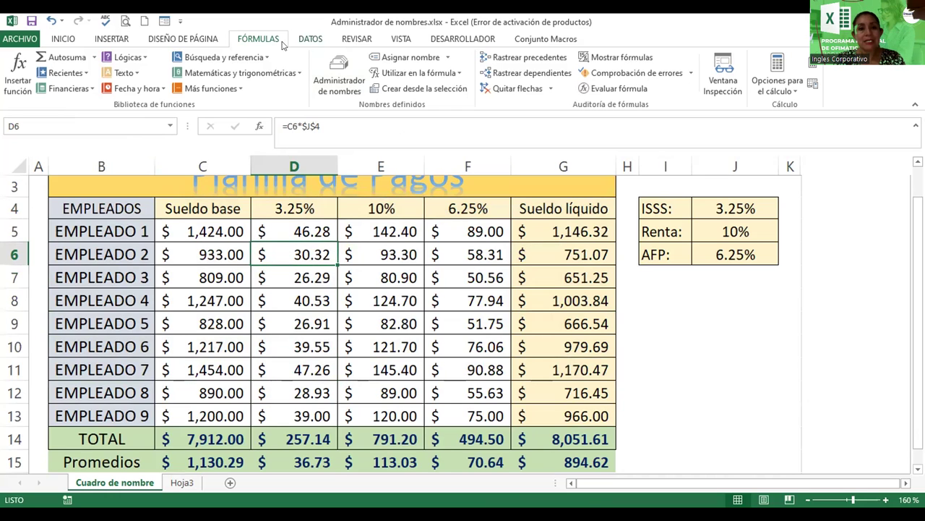
Open the Name Manager to list afp, isss, Planilla_agosto, renta, sueldo and valor.
click(338, 76)
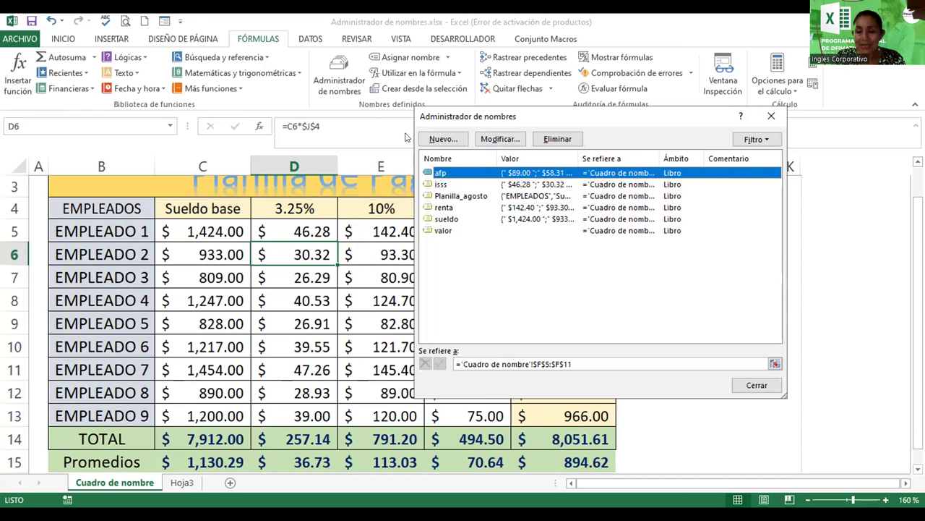
Select Planilla_agosto in the Name Manager and open its Edit Name dialog.
click(453, 198)
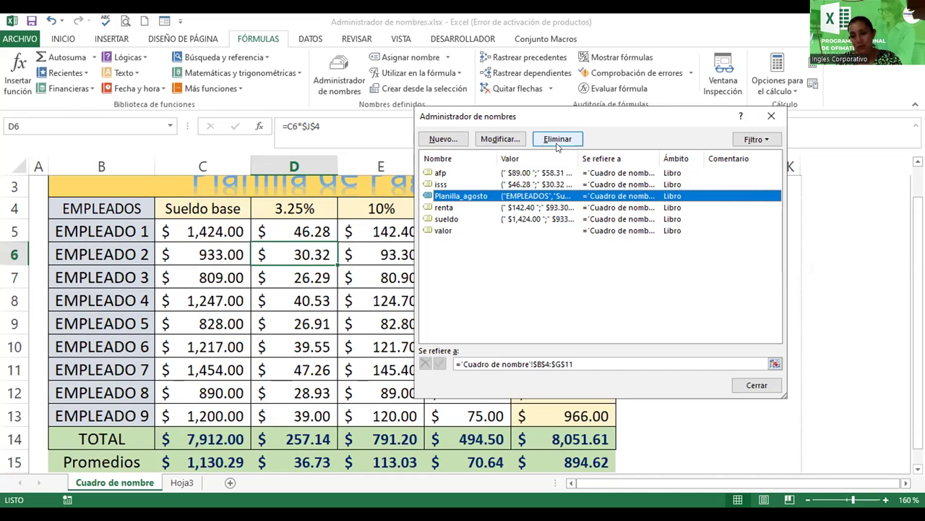
click(494, 140)
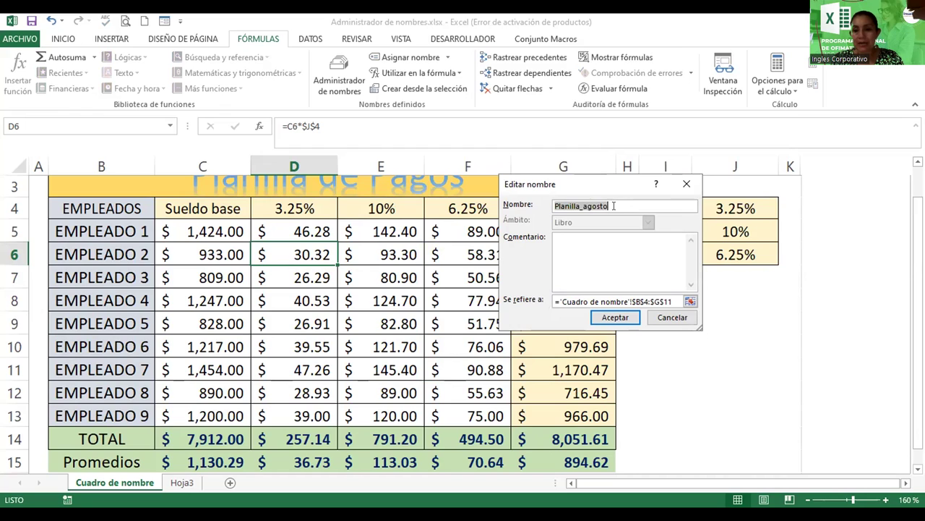
Rename the name to Planilla_Pagos and extend its reference to 'Cuadro de nombre'!$B$4:$G$13.
click(614, 206)
key(BackSpace)
key(BackSpace)
key(BackSpace)
key(BackSpace)
key(BackSpace)
key(BackSpace)
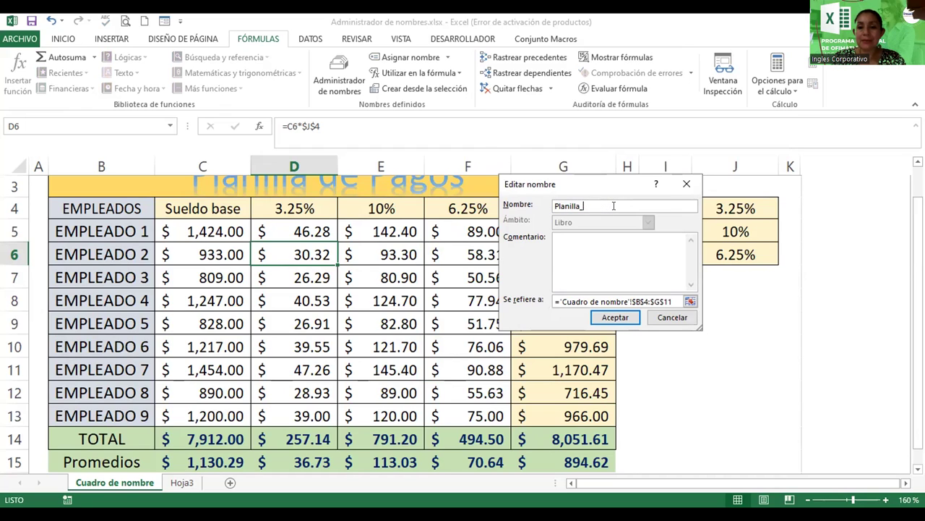
text(Pagos)
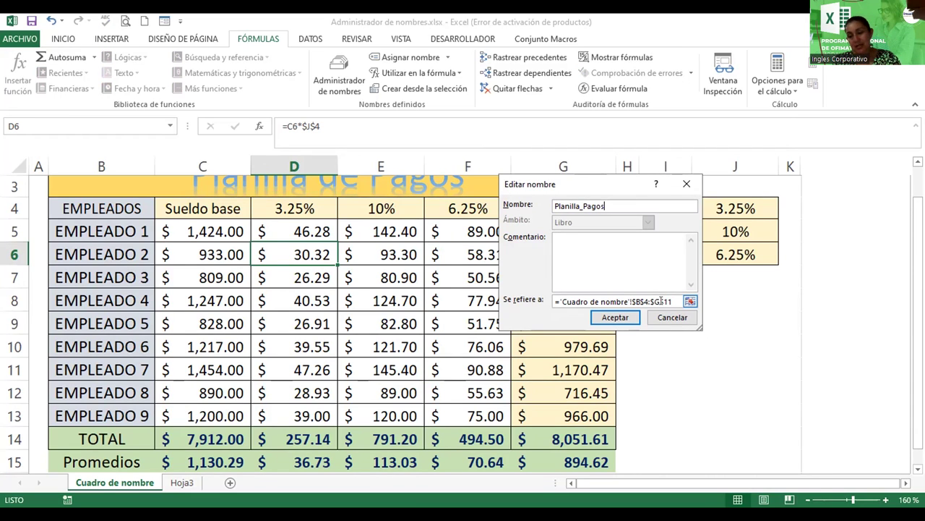
key(Tab)
key(Tab)
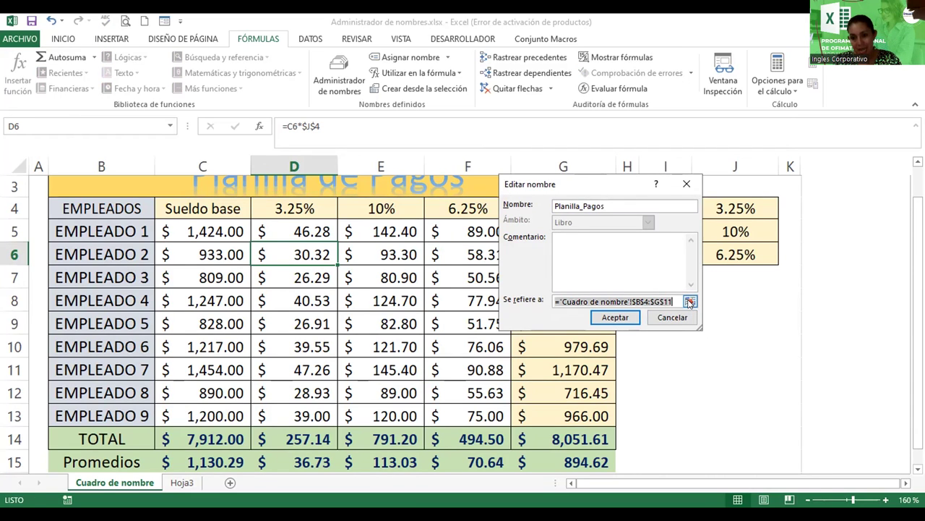
click(689, 302)
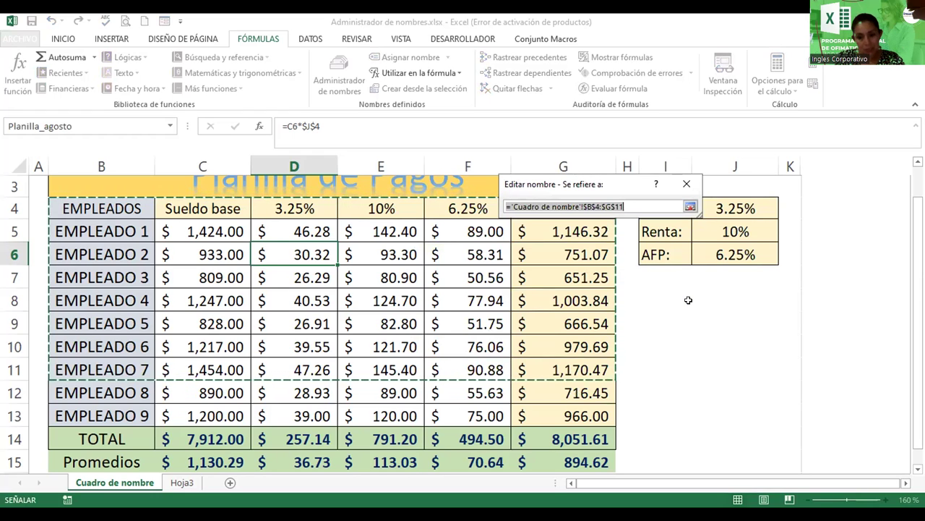
text(2)
key(shift+Down)
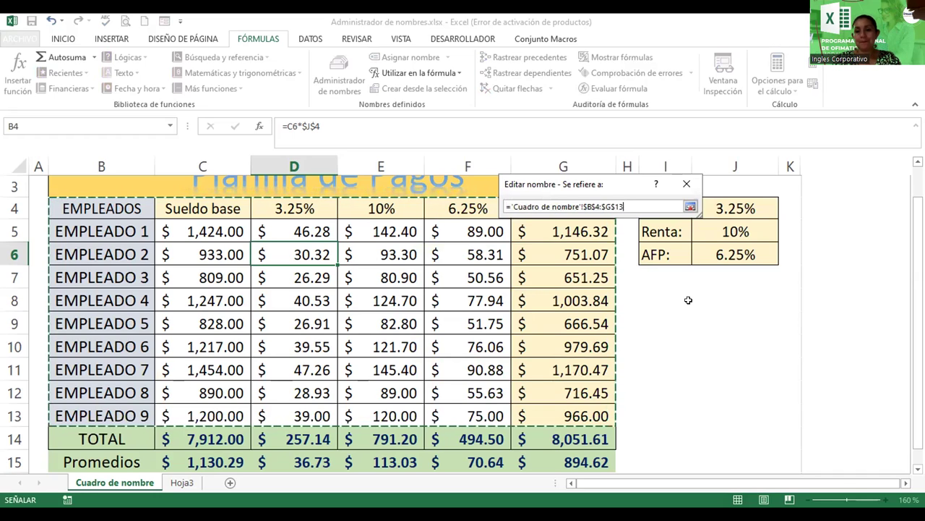
click(692, 207)
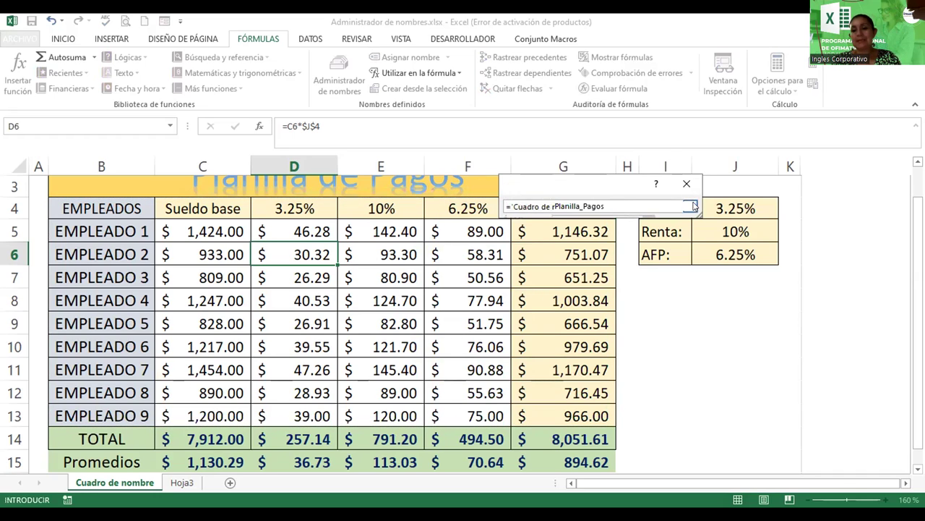
click(614, 317)
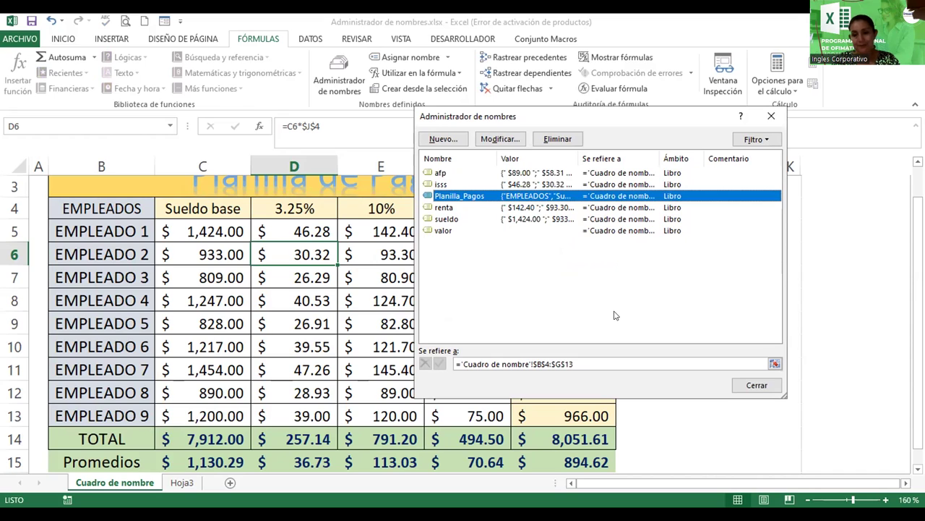
Close the Name Manager and jump to the Planilla_Pagos range from the Name Box list.
click(752, 384)
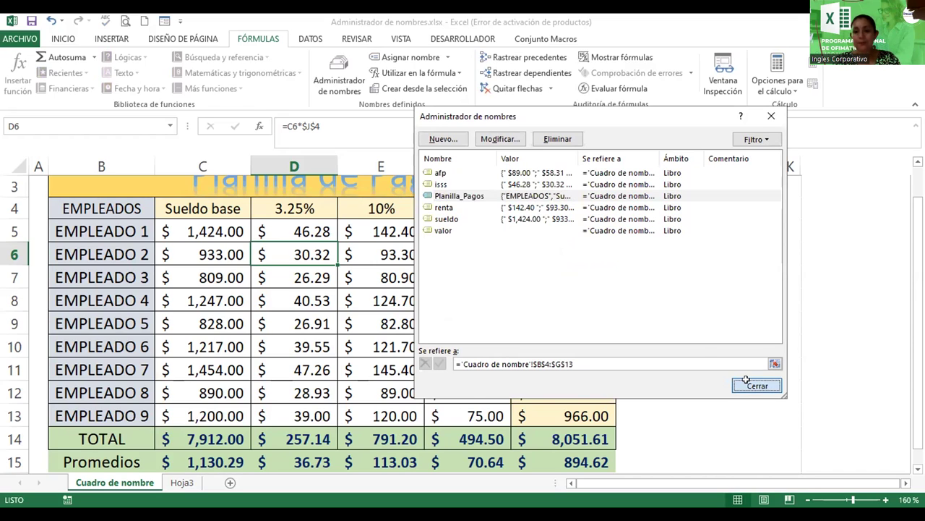
click(577, 353)
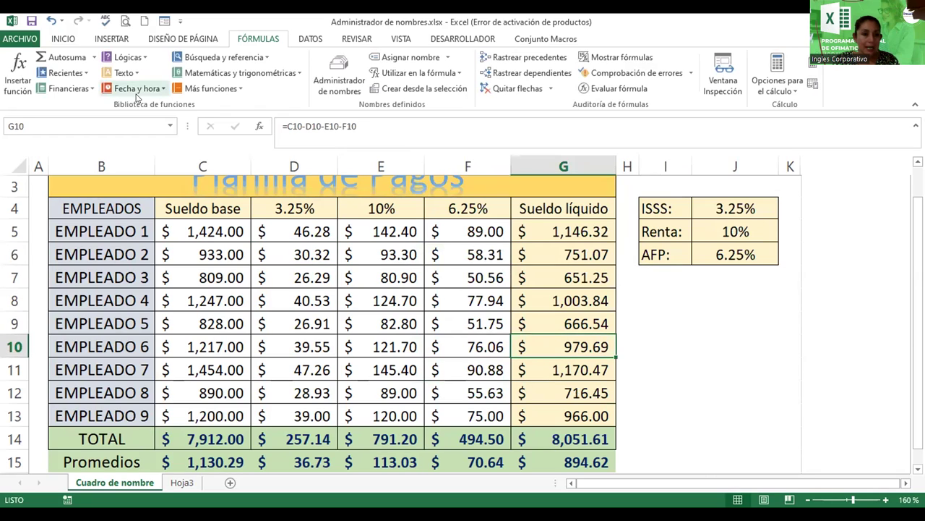
click(169, 127)
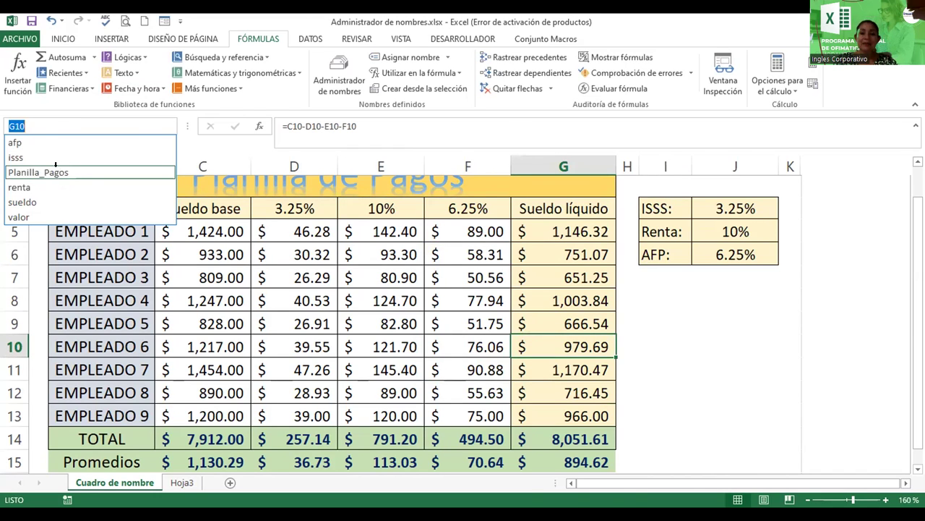
click(59, 174)
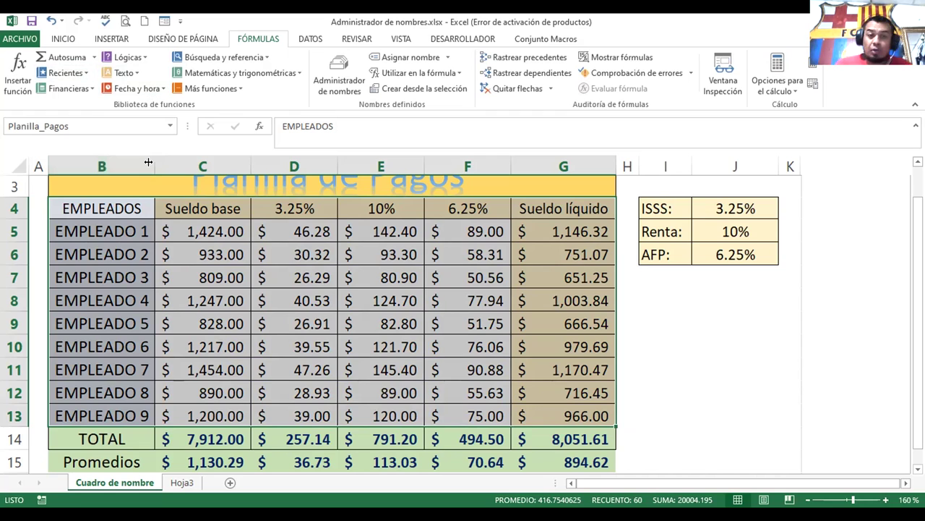
Jump in turn to isss (D5:D11), renta (E5:E11) and sueldo (C5:C11) from the Name Box.
click(44, 126)
click(170, 126)
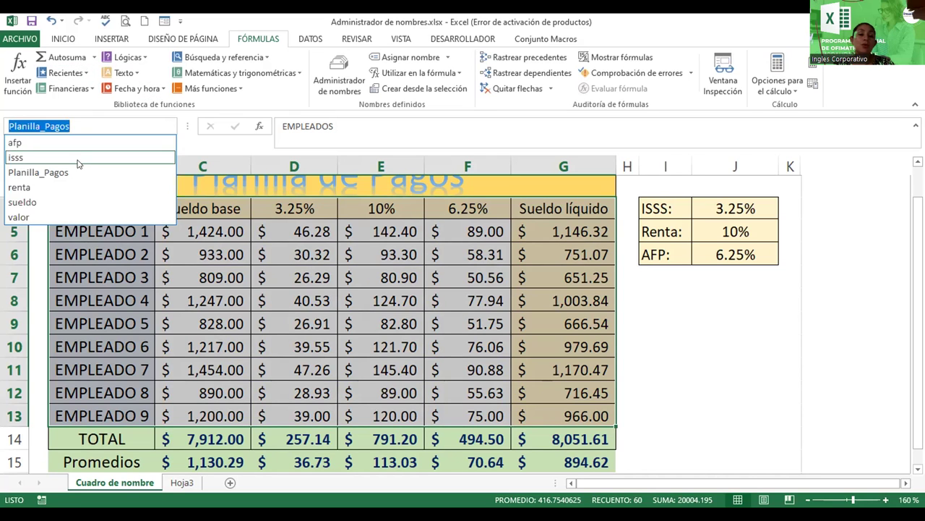
click(79, 157)
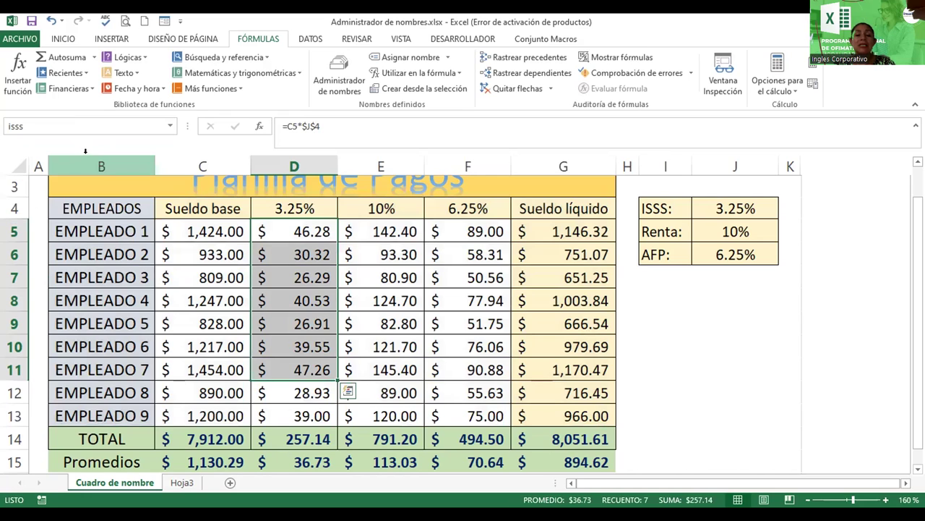
click(169, 128)
click(169, 128)
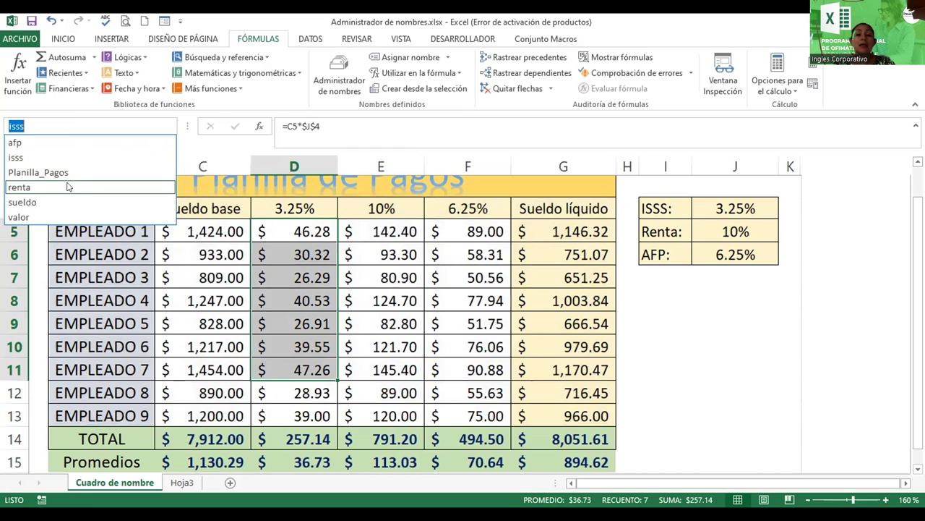
click(67, 187)
click(168, 128)
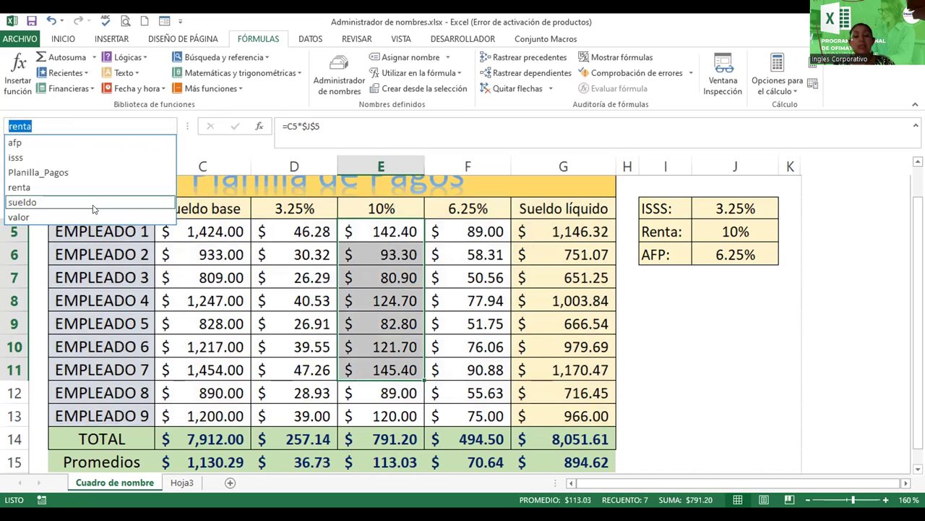
click(93, 203)
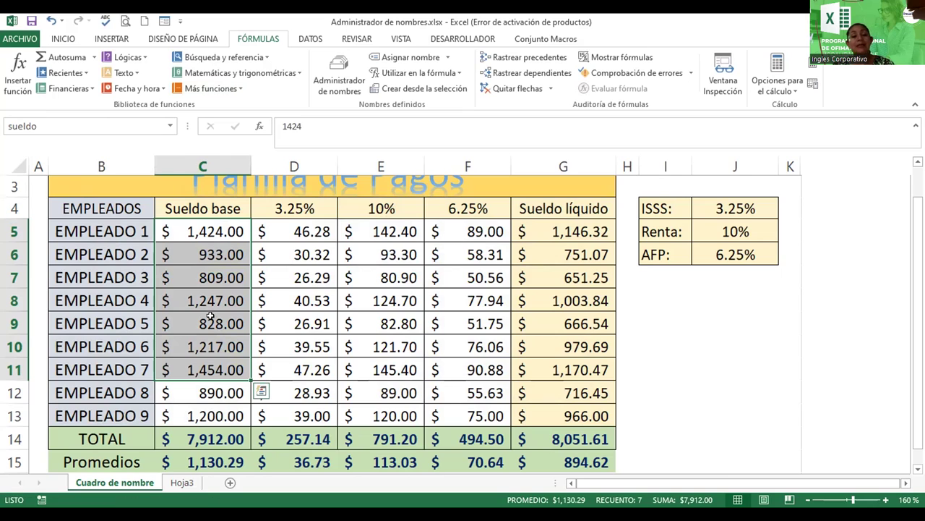
Insert a blank row at row 11, above EMPLEADO 7.
click(133, 339)
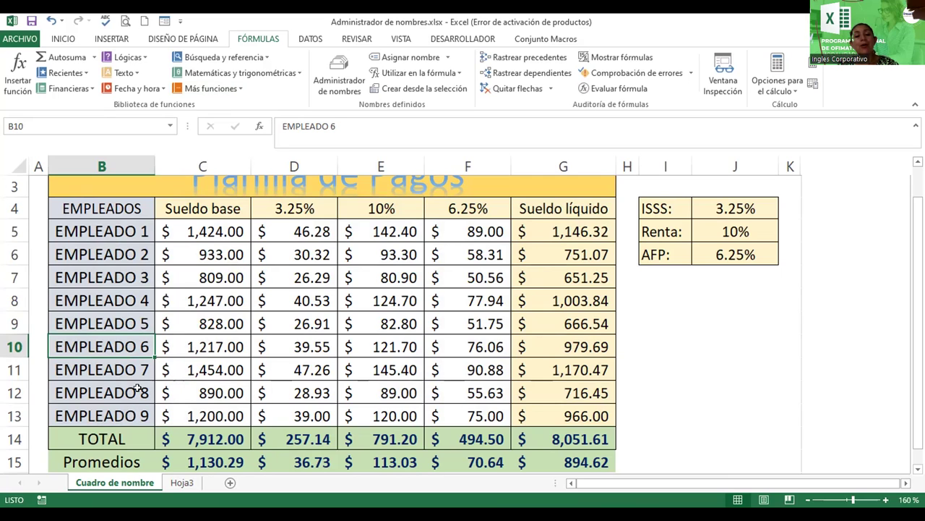
click(13, 365)
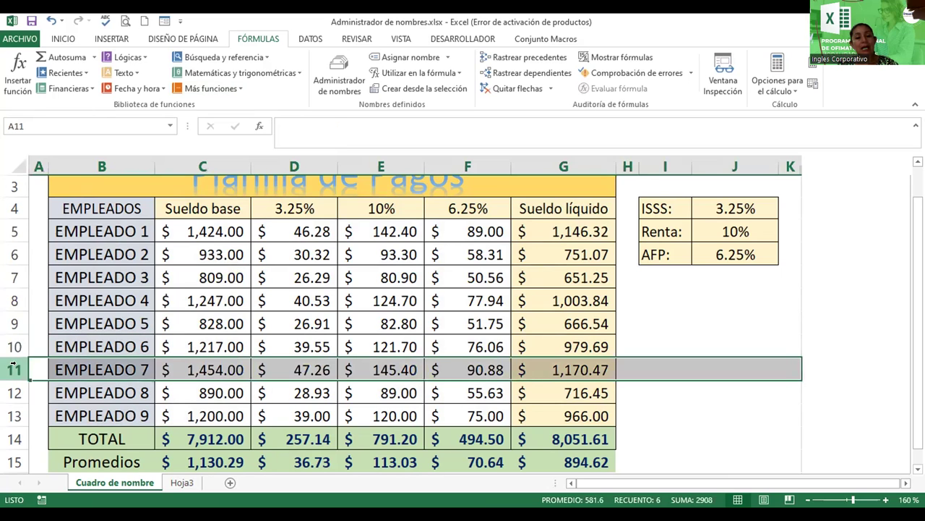
right_click(13, 366)
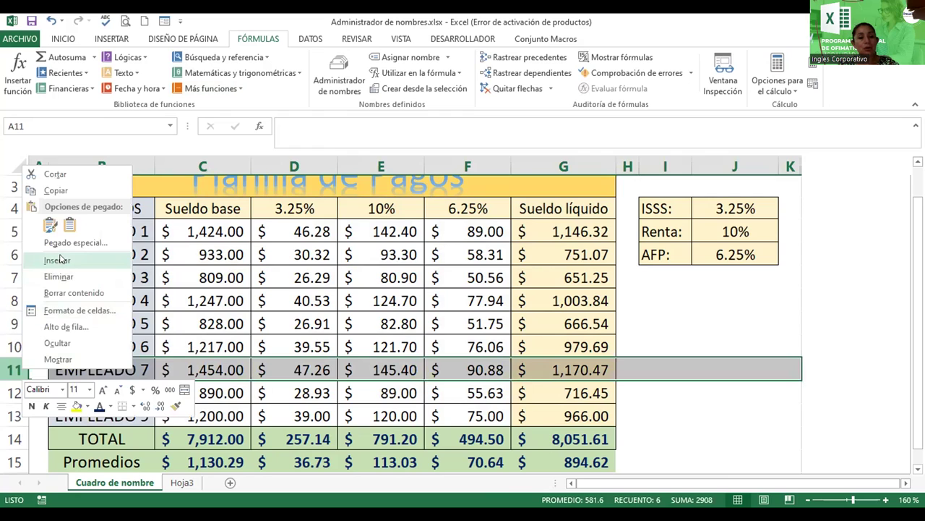
click(62, 254)
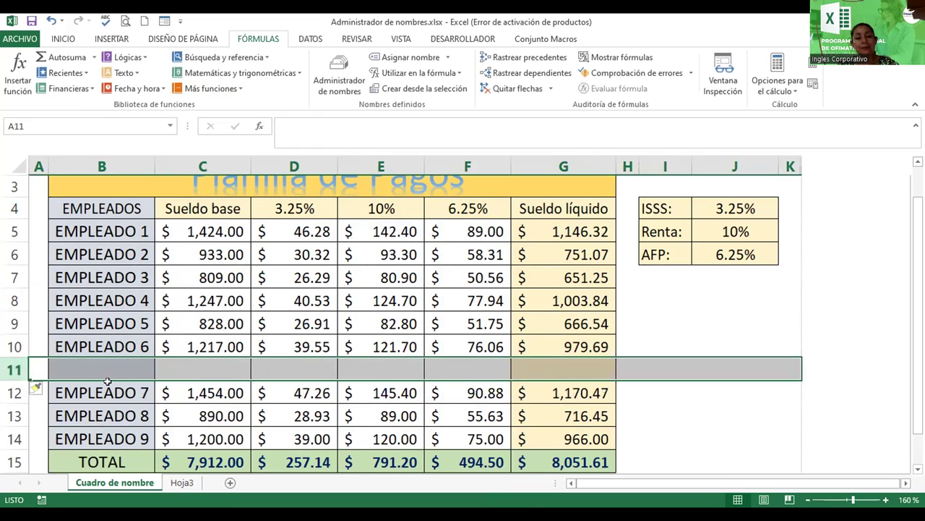
Fill the EMPLEADO labels down from EMPLEADO 6 so they run through EMPLEADO 10.
click(144, 358)
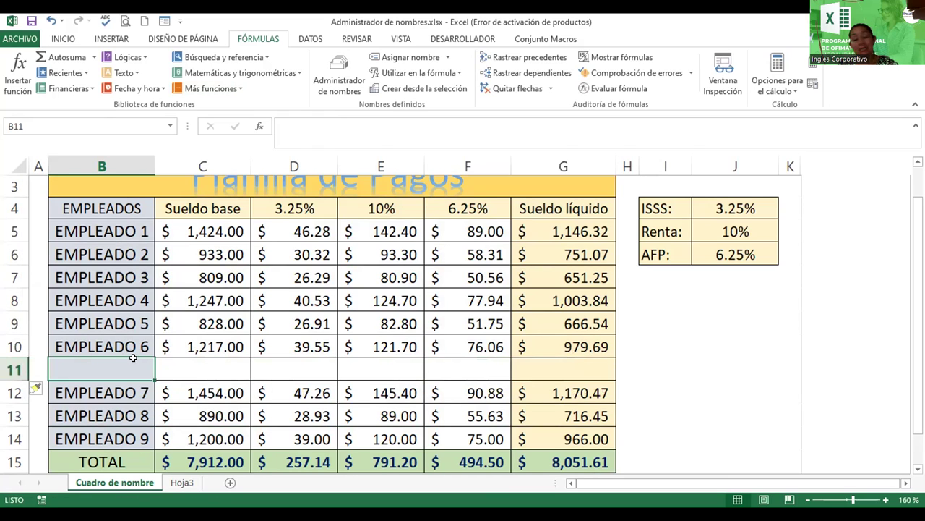
click(128, 347)
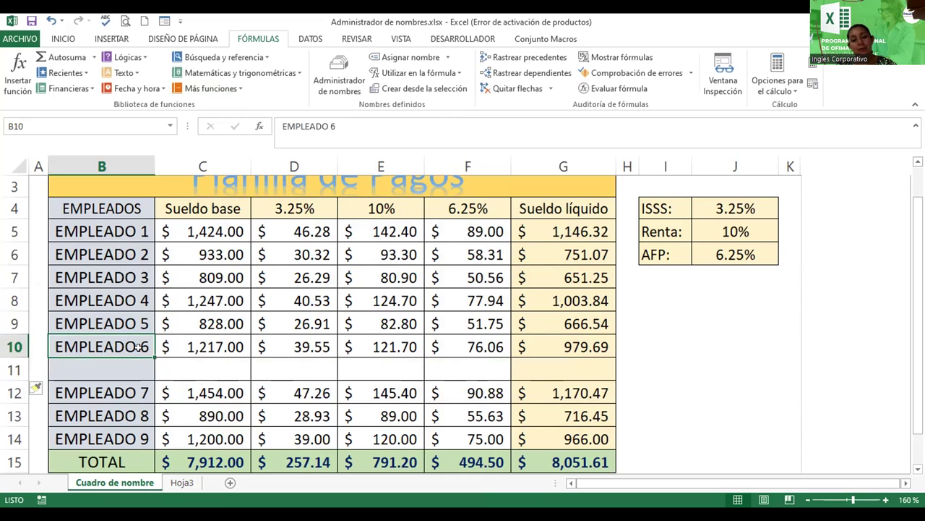
drag(151, 354, 146, 403)
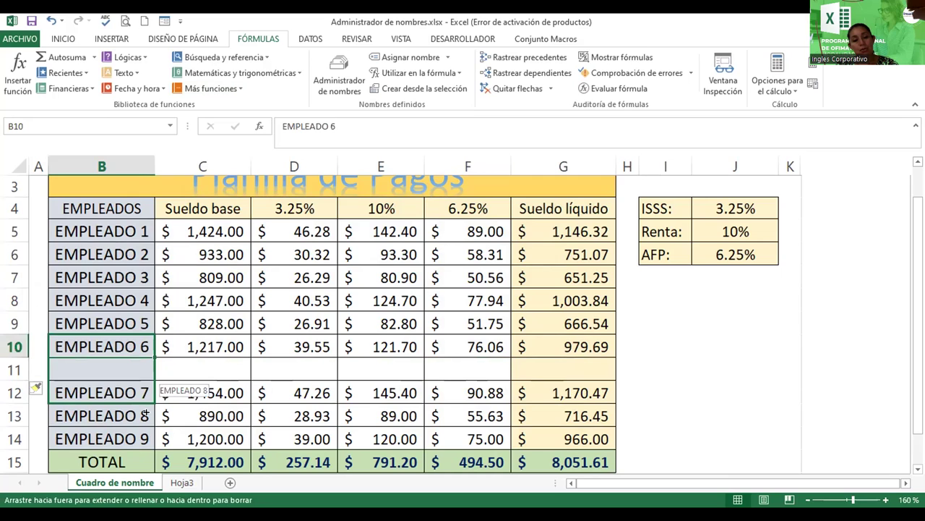
drag(146, 403, 147, 439)
Enter a 500 base salary in C11 and select Planilla_Pagos, now spanning B4:G14.
click(211, 364)
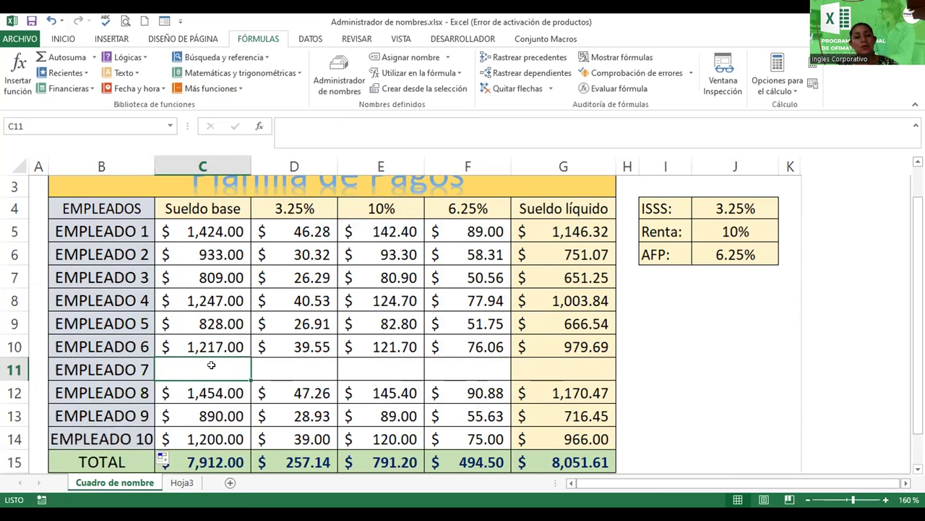
text(500)
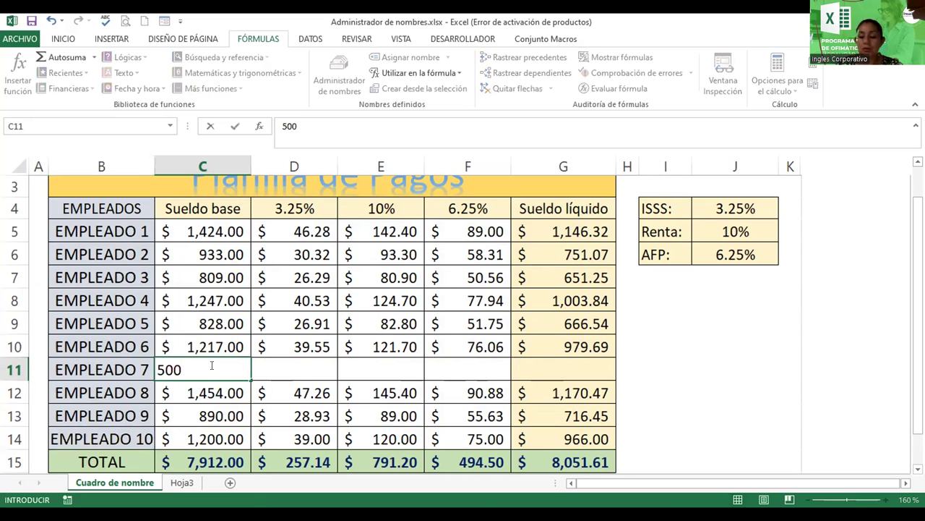
key(Tab)
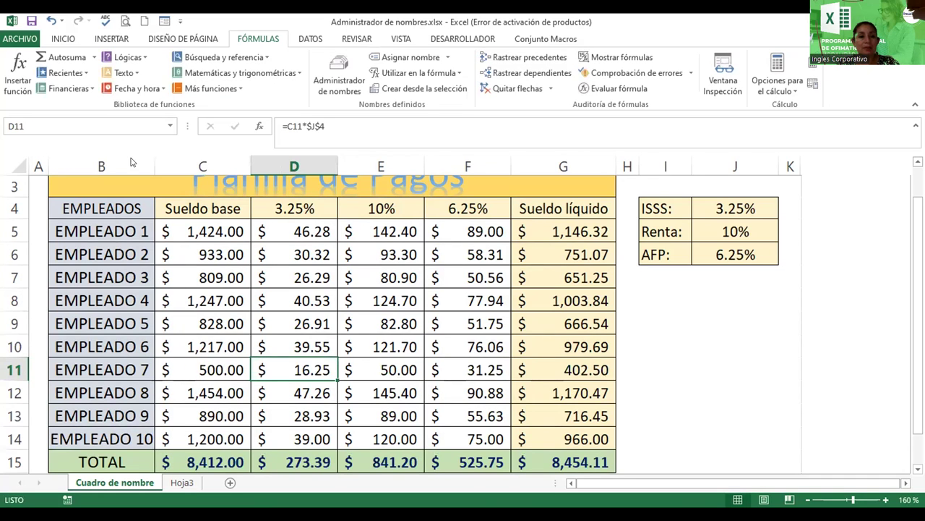
click(168, 128)
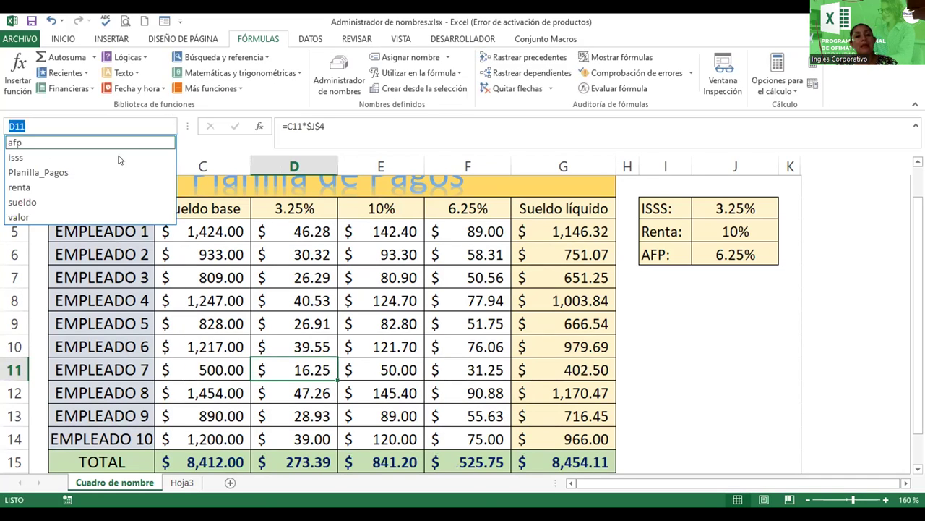
click(102, 174)
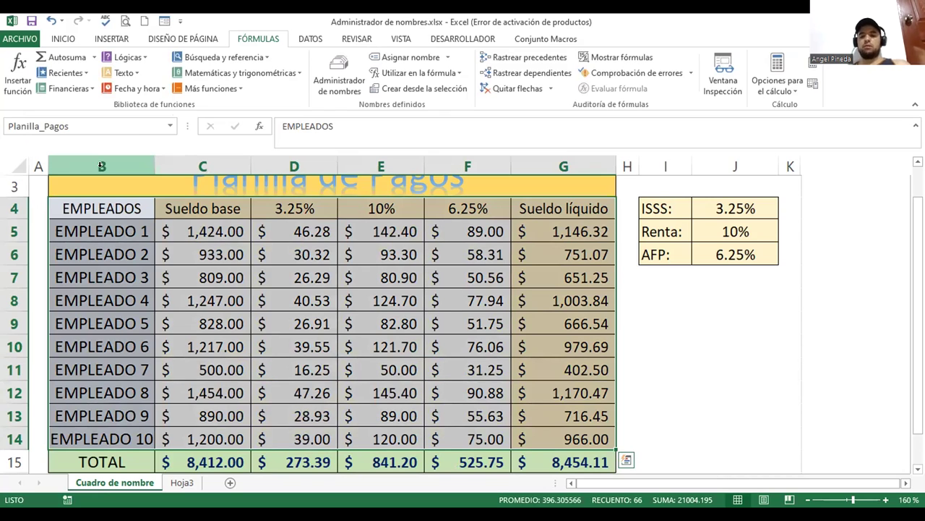
Review Planilla_Pagos in the Name Manager, confirming it refers to 'Cuadro de nombre'!$B$4:$G$14.
click(352, 75)
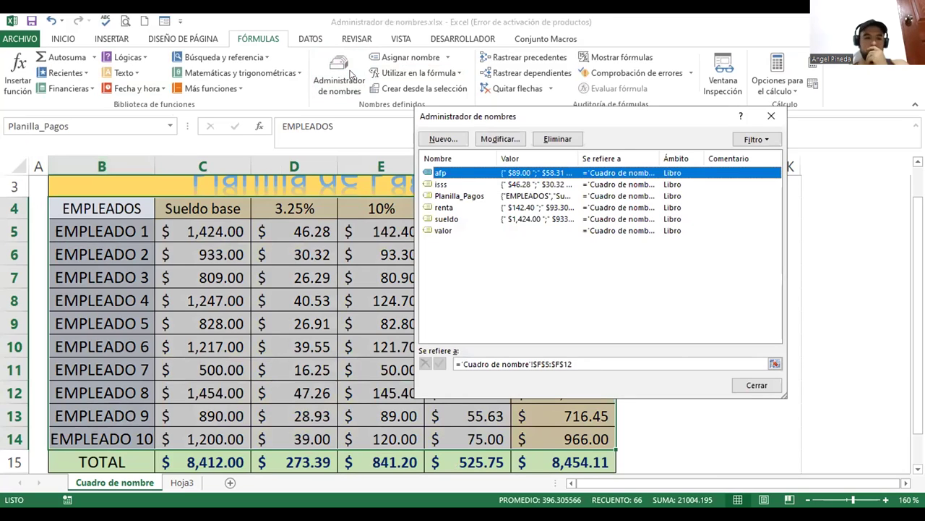
click(453, 196)
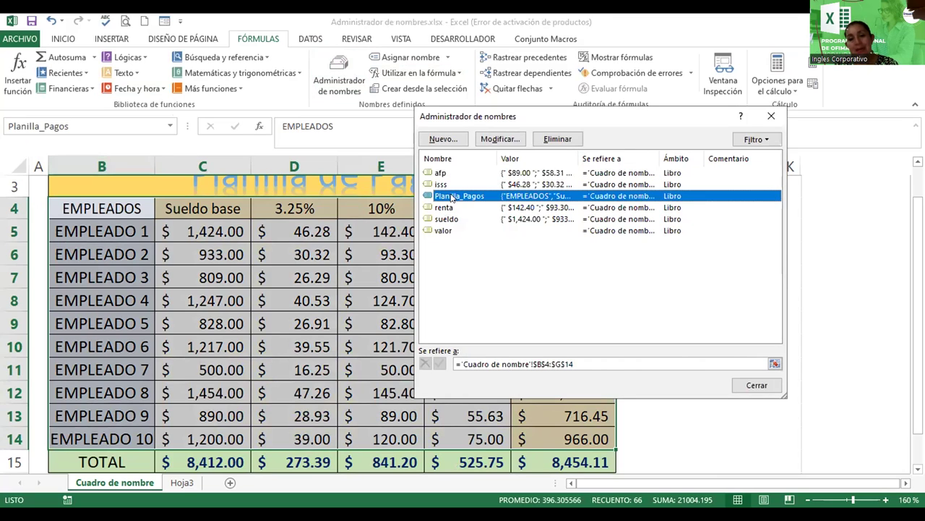
click(504, 141)
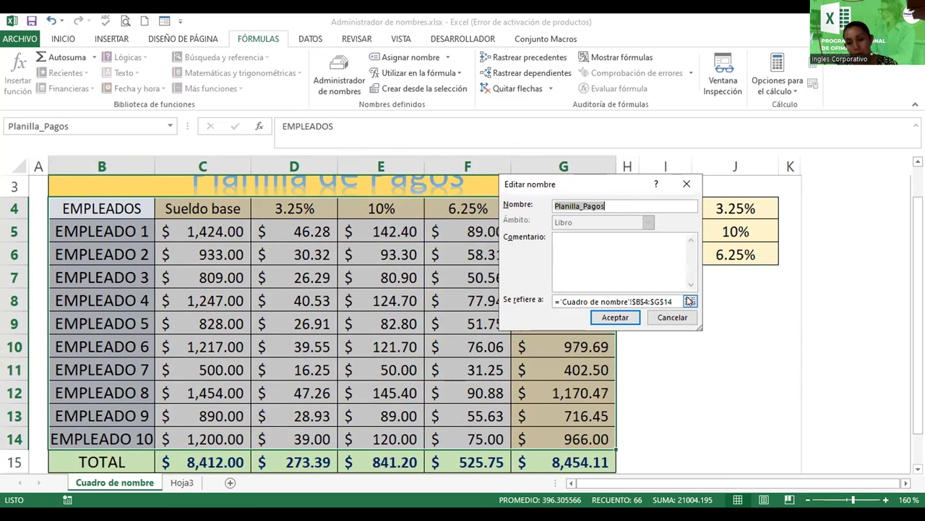
click(689, 300)
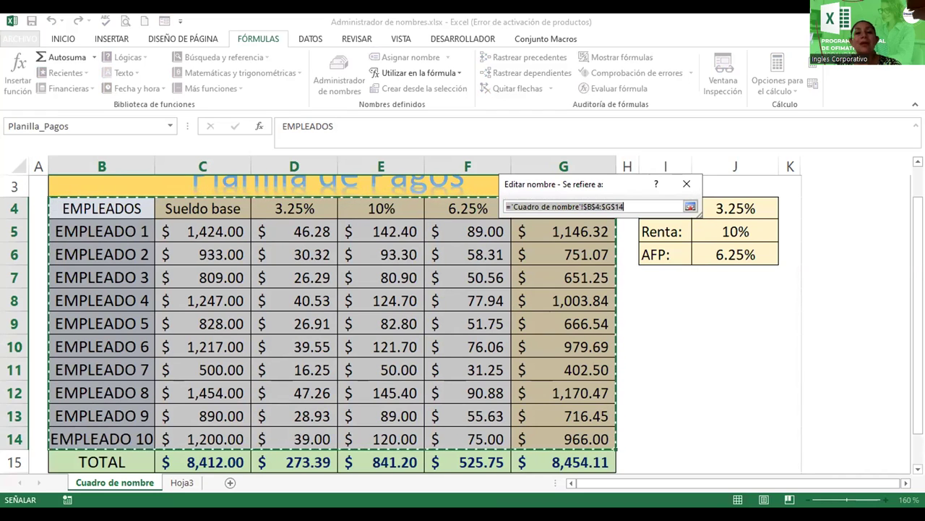
click(689, 208)
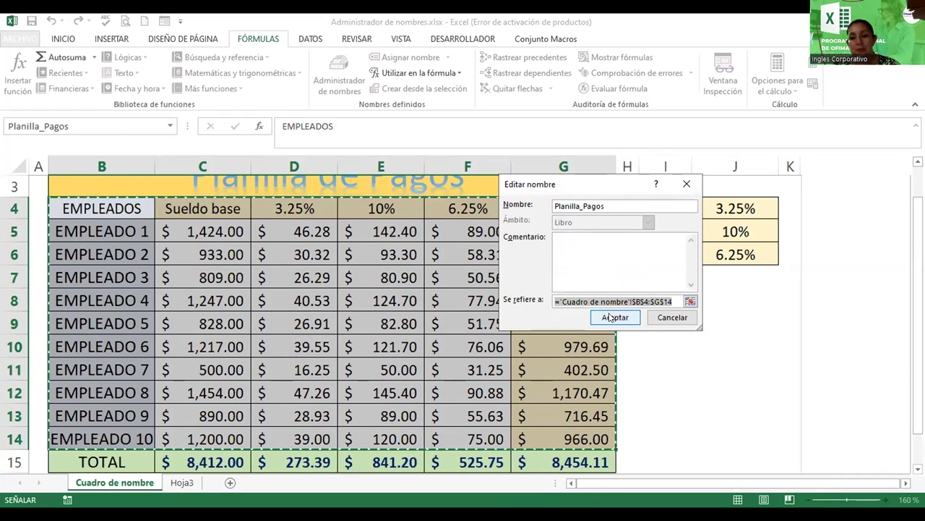
click(606, 316)
key(Return)
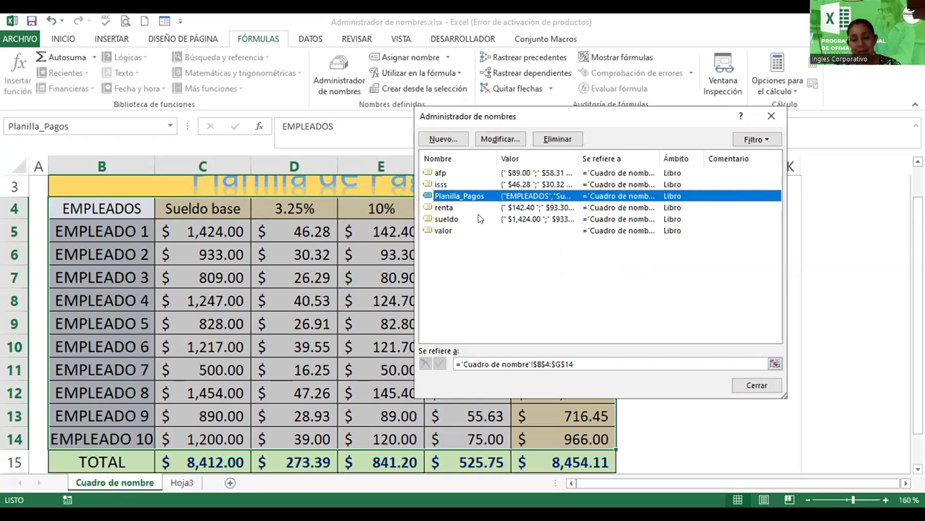
click(500, 139)
key(Return)
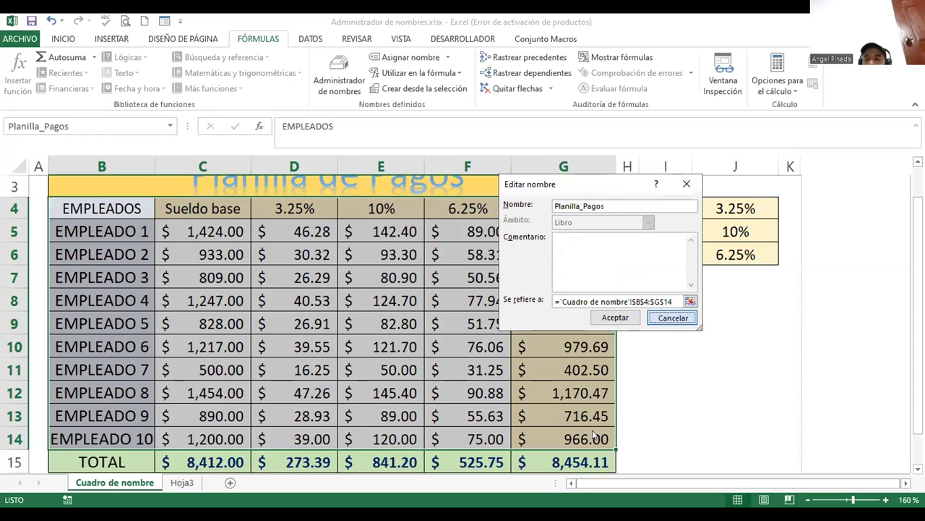
key(Escape)
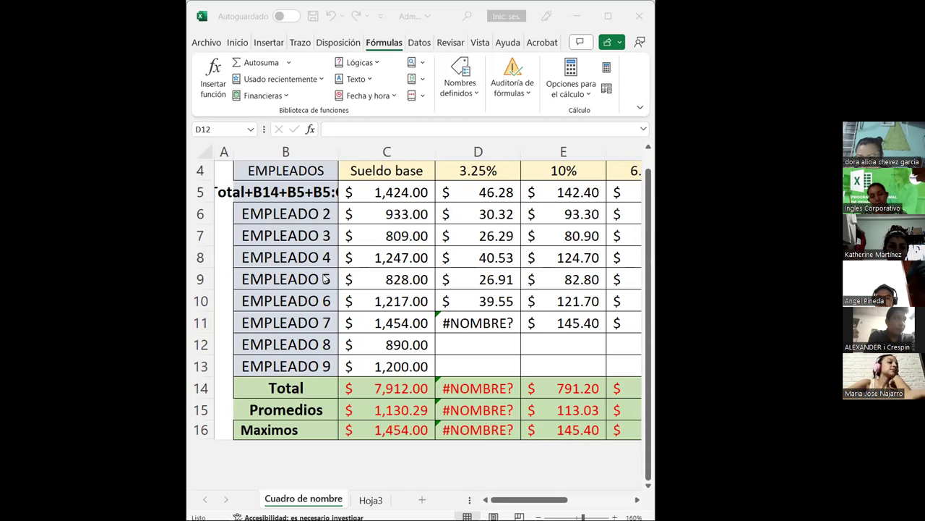
Inspect the #NOMBRE? formulas in D14 and D11 on the other sheet copy.
click(466, 391)
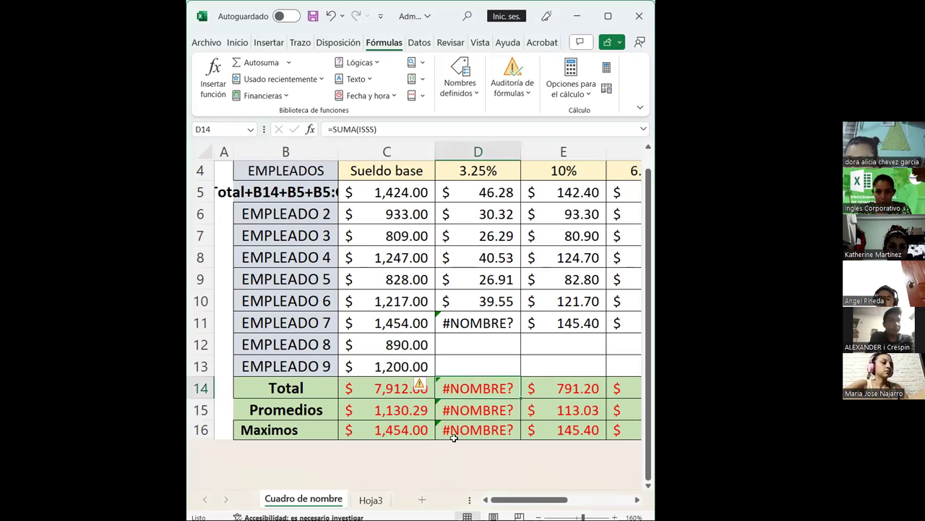
click(480, 323)
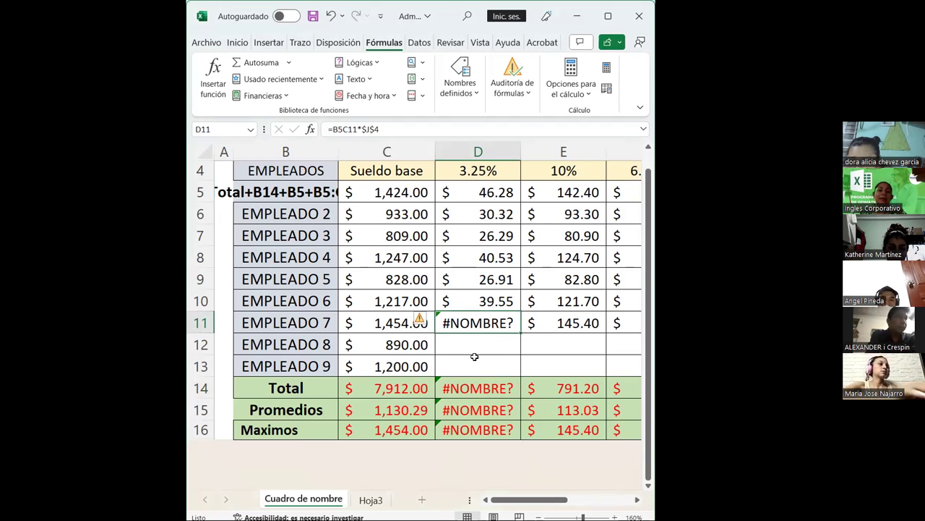
Clear the stray formula text out of cell B5.
scroll(470, 355, up, 1)
click(298, 291)
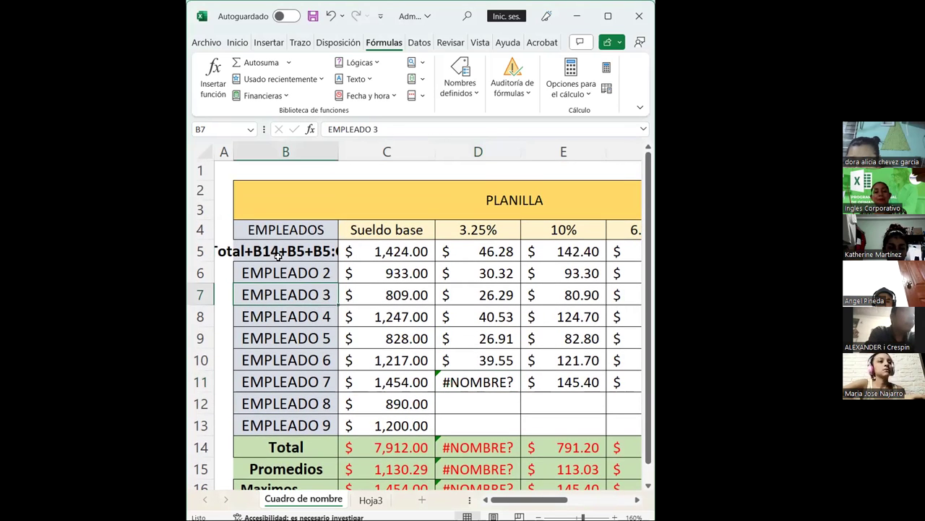
double_click(284, 253)
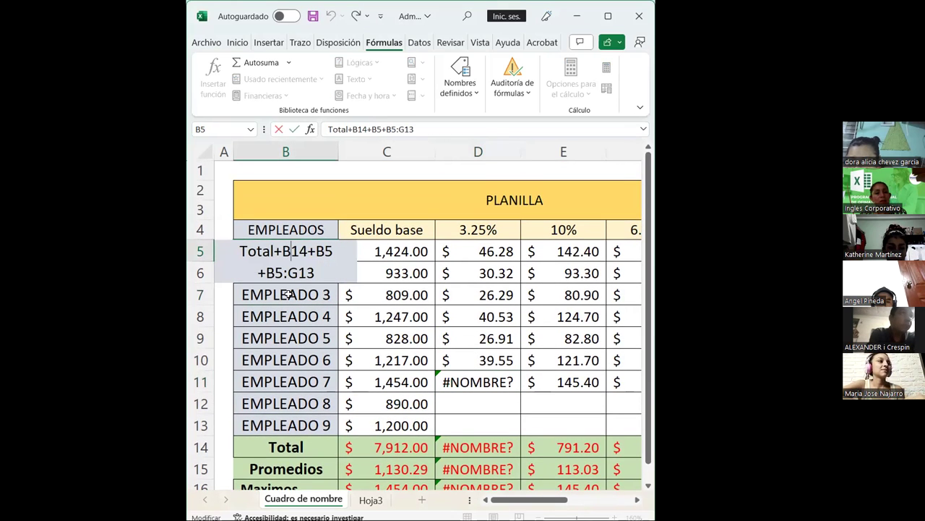
click(350, 320)
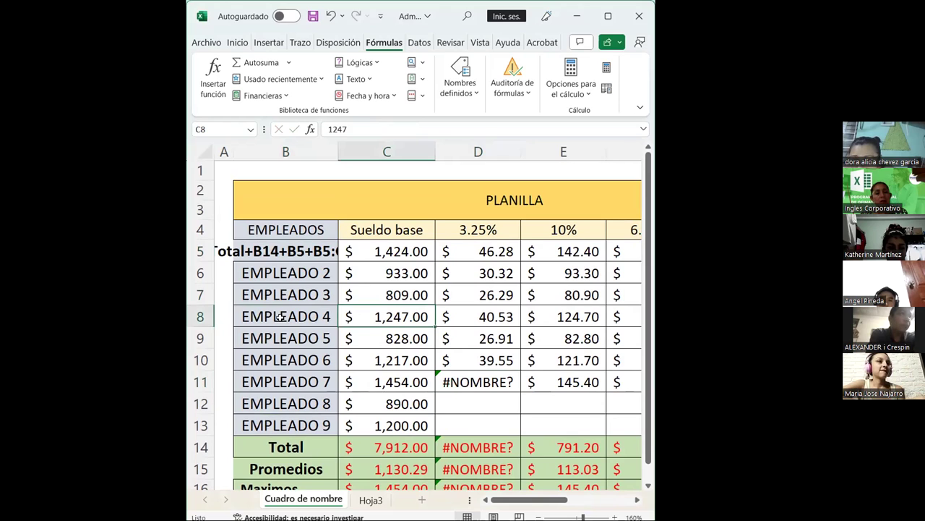
key(ctrl+z)
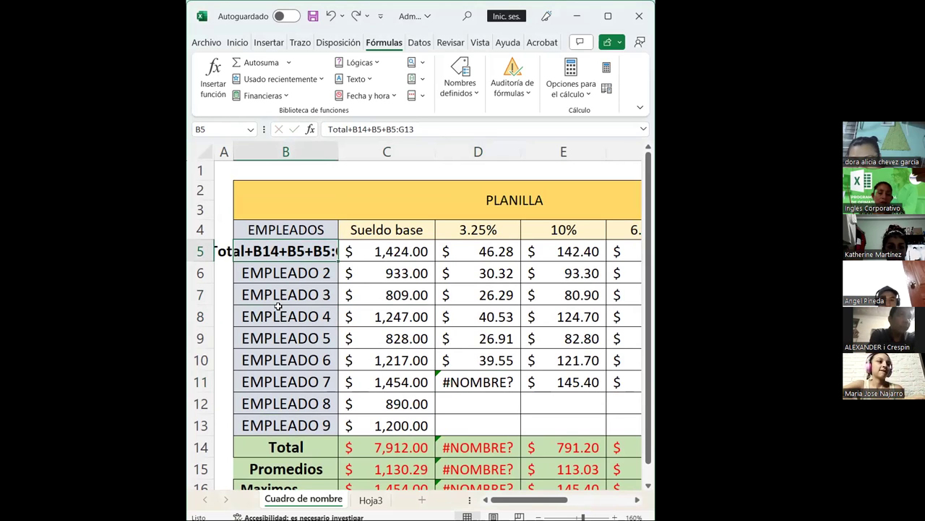
double_click(298, 250)
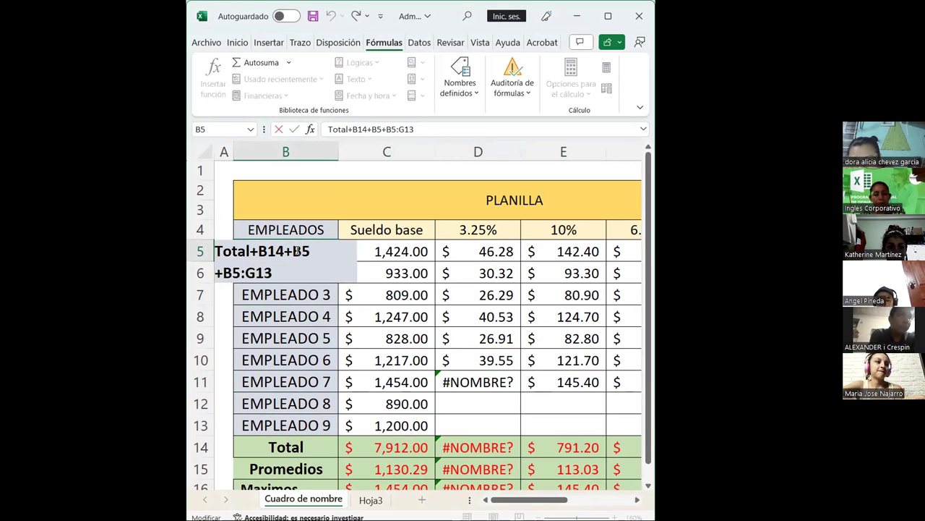
key(BackSpace)
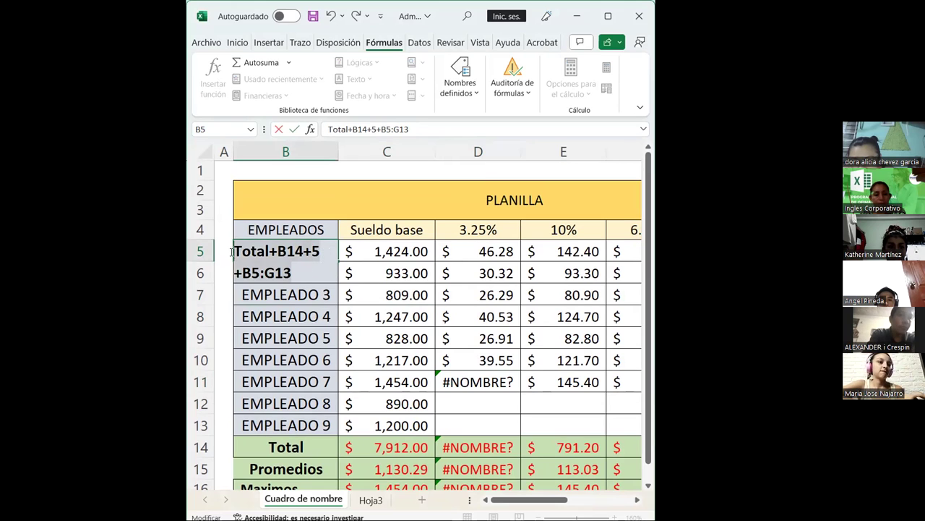
key(ctrl+shift+Home)
key(BackSpace)
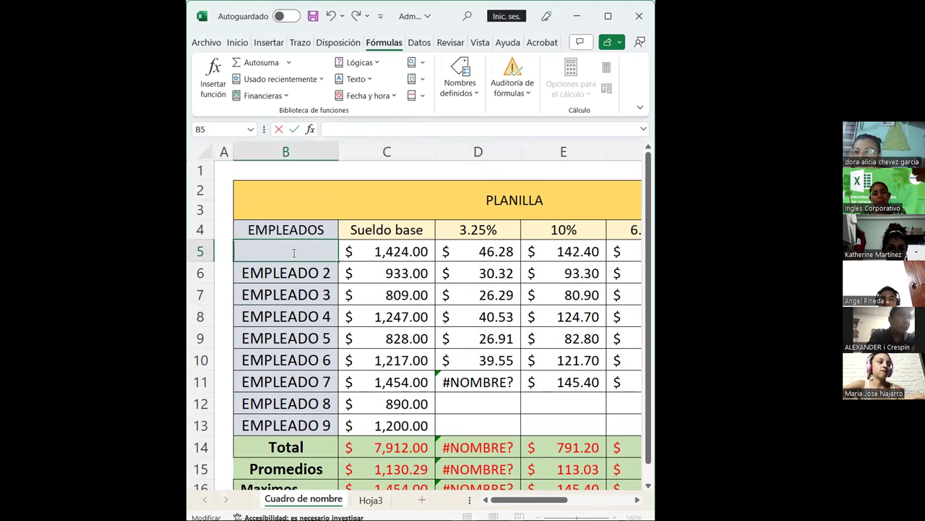
text(E)
key(BackSpace)
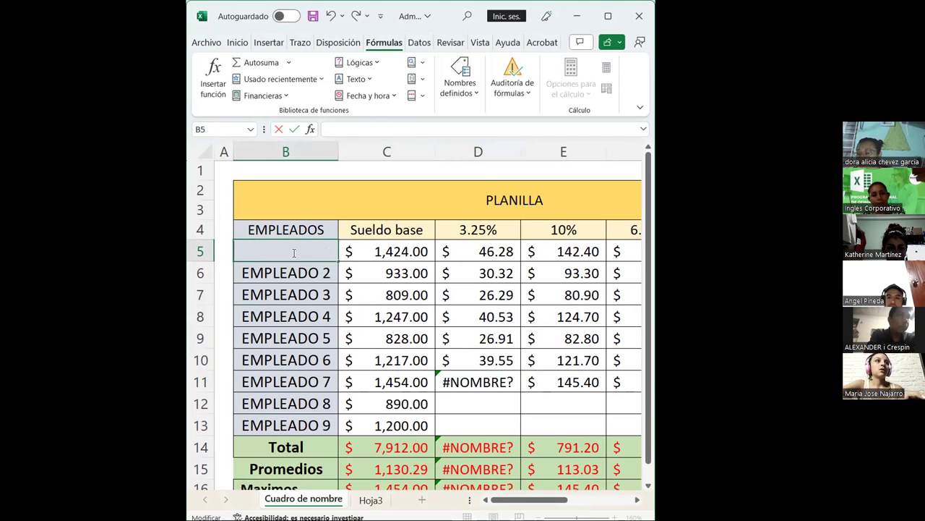
Copy the EMPLEADO 2 label into B5 and edit it to read EMPLEADO 1.
click(281, 272)
key(ctrl+c)
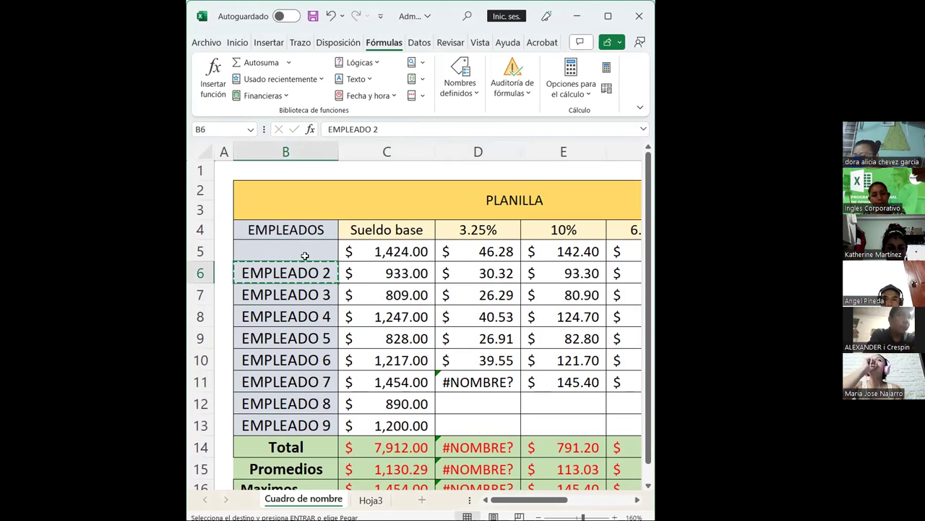
click(307, 253)
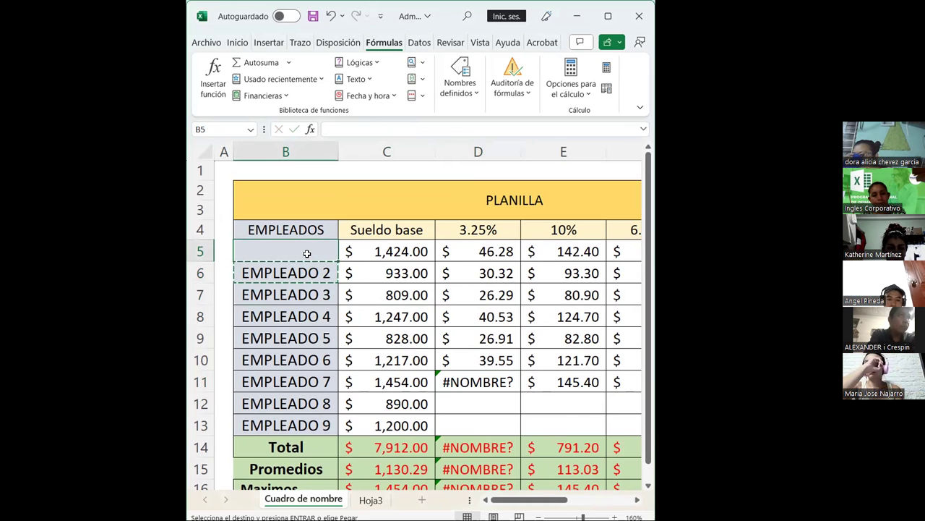
key(ctrl+b)
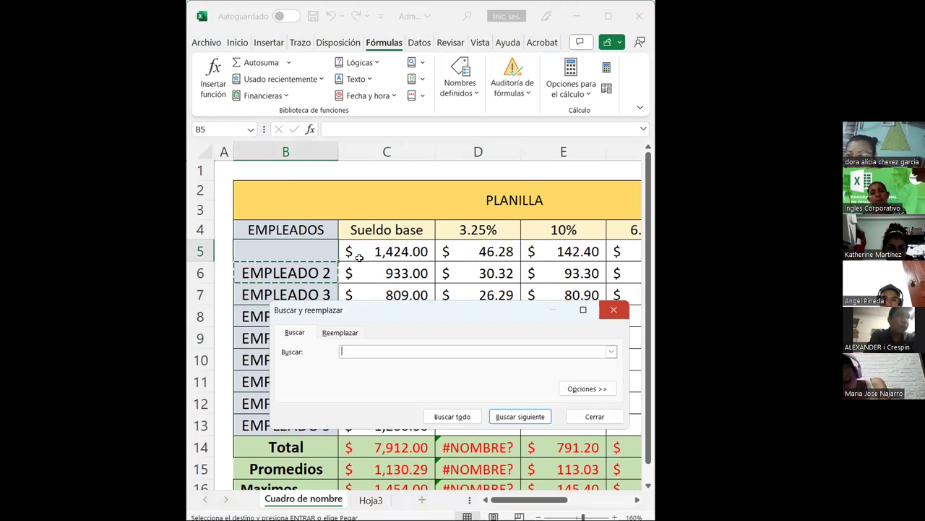
key(Escape)
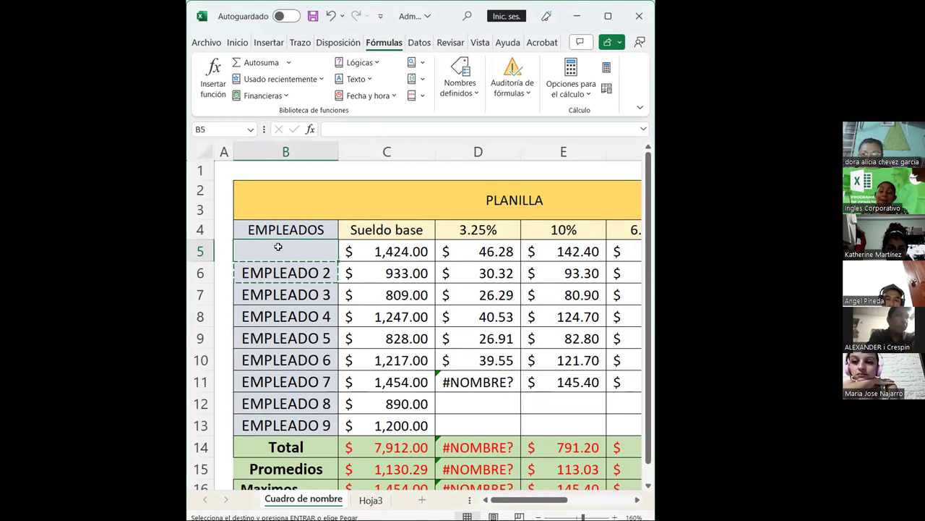
key(ctrl+v)
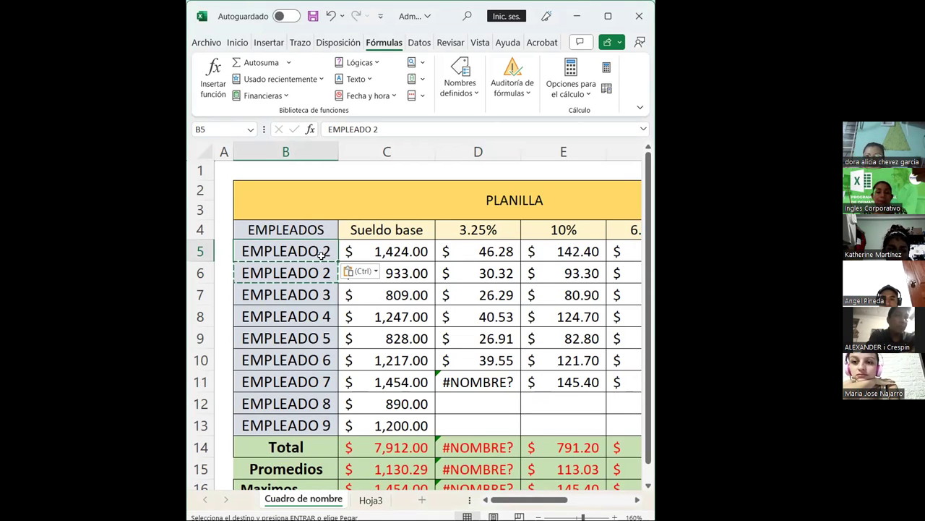
double_click(330, 253)
key(BackSpace)
text(1)
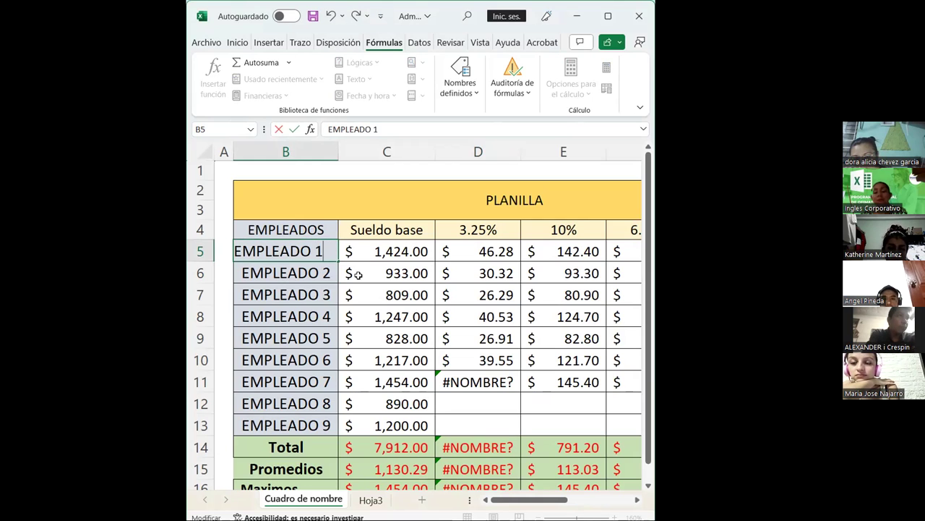
click(277, 341)
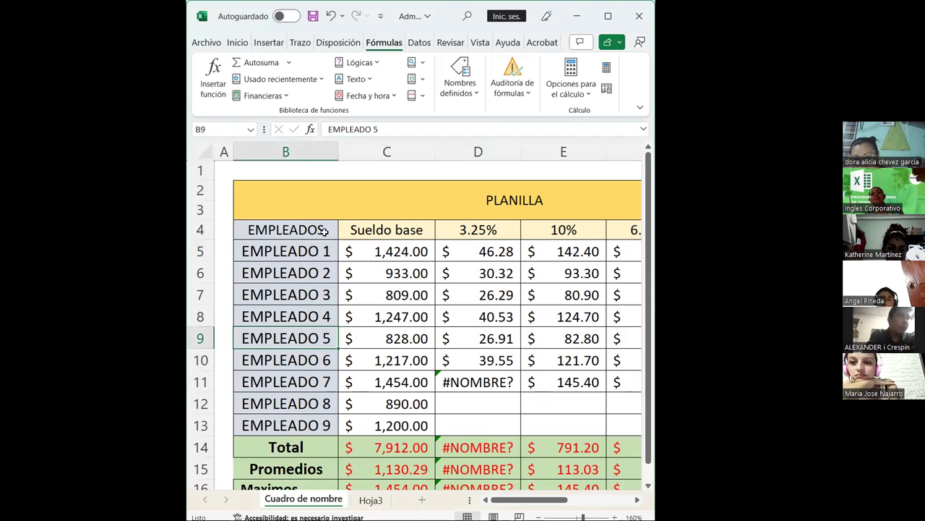
Check the list of the workbook's named ranges.
scroll(390, 460, down, 2)
scroll(366, 423, up, 2)
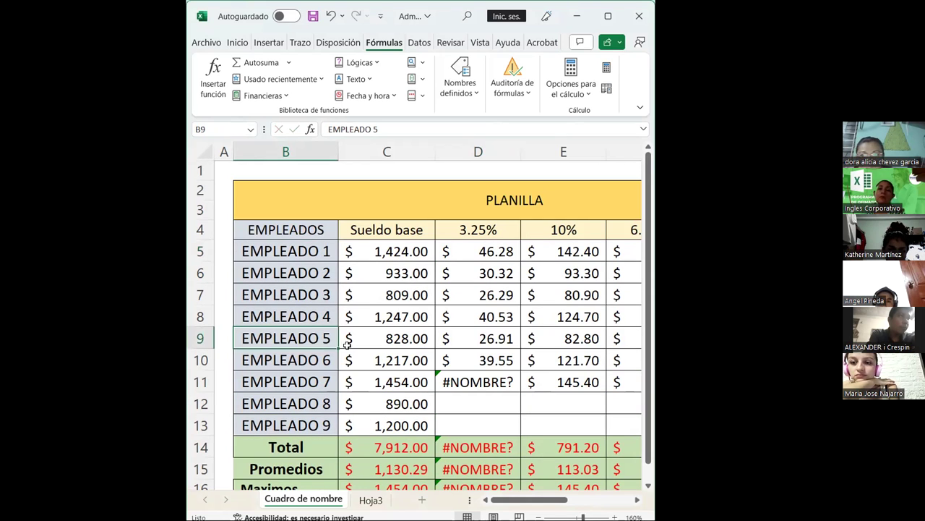
click(250, 132)
click(366, 349)
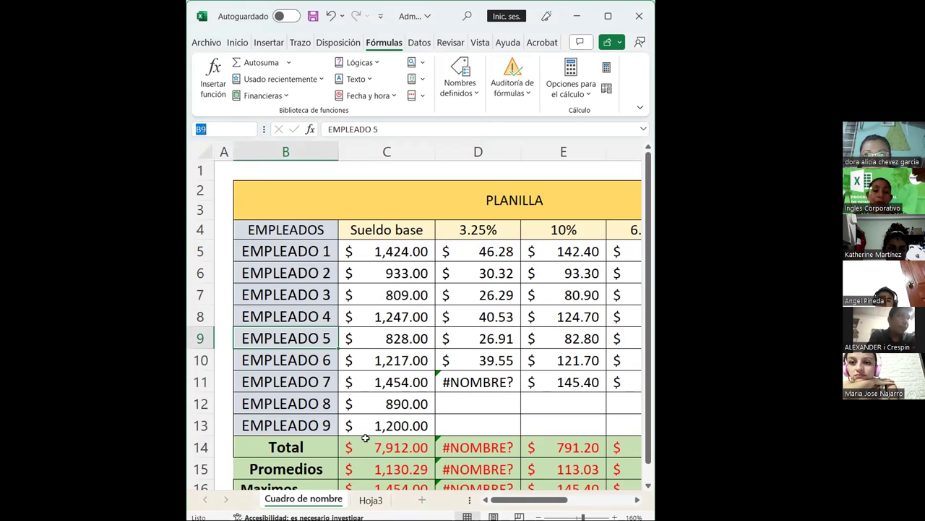
mouse_move(528, 499)
mouse_down()
mouse_move(575, 499)
mouse_move(529, 499)
mouse_up()
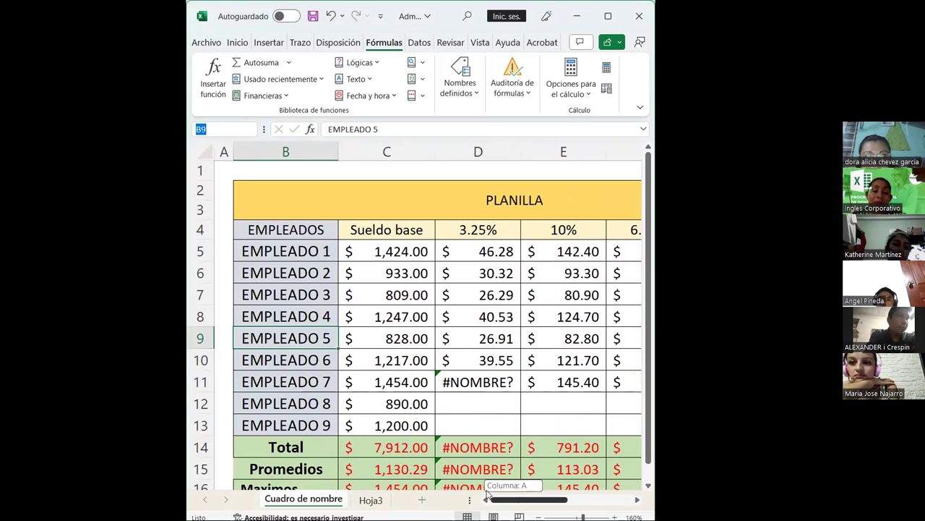
Open the Name Manager and start editing the planillas name.
click(471, 91)
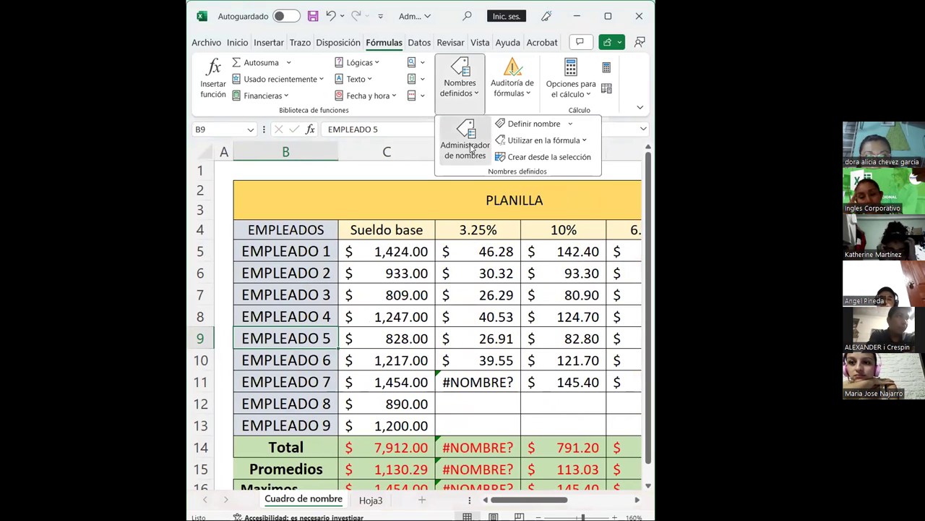
click(470, 148)
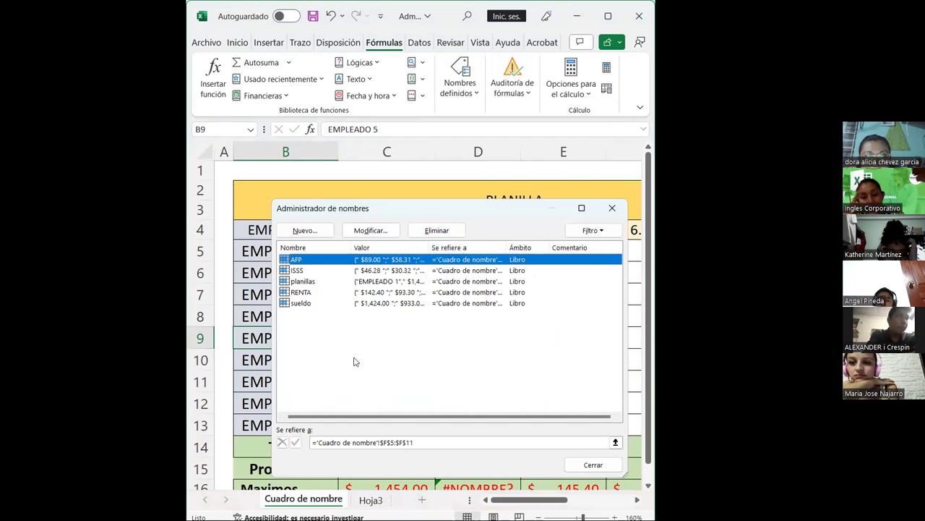
click(303, 283)
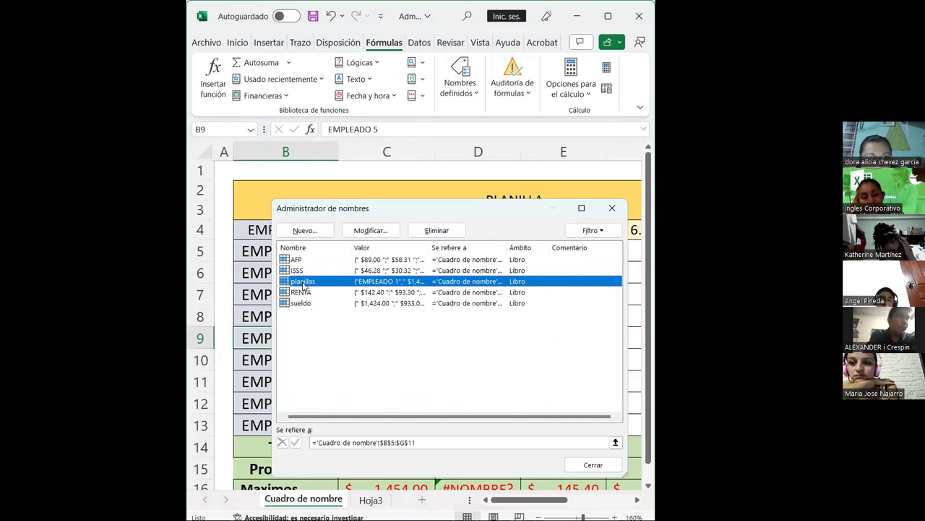
click(373, 231)
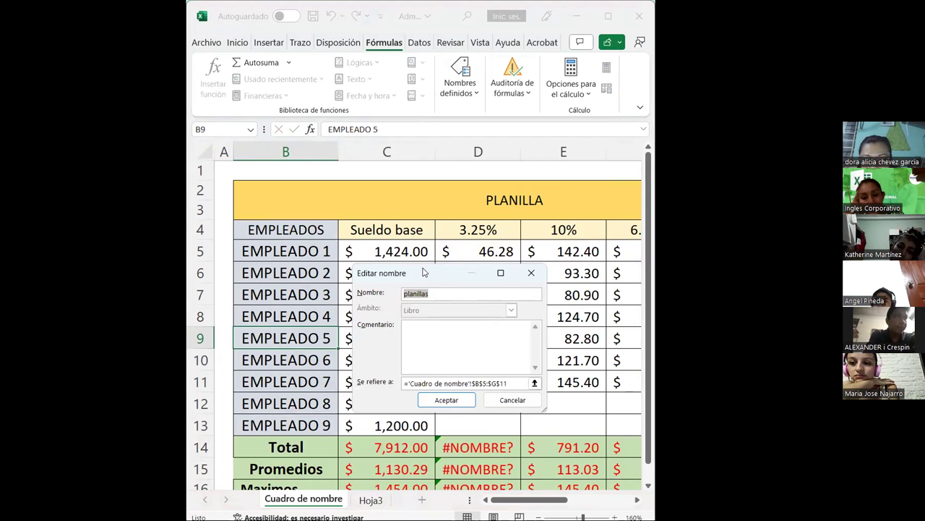
drag(424, 273, 334, 263)
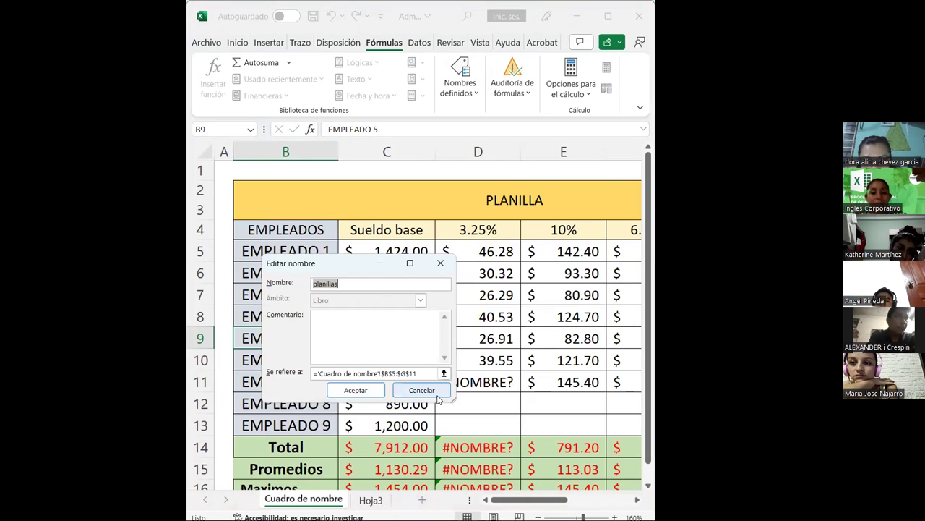
click(319, 374)
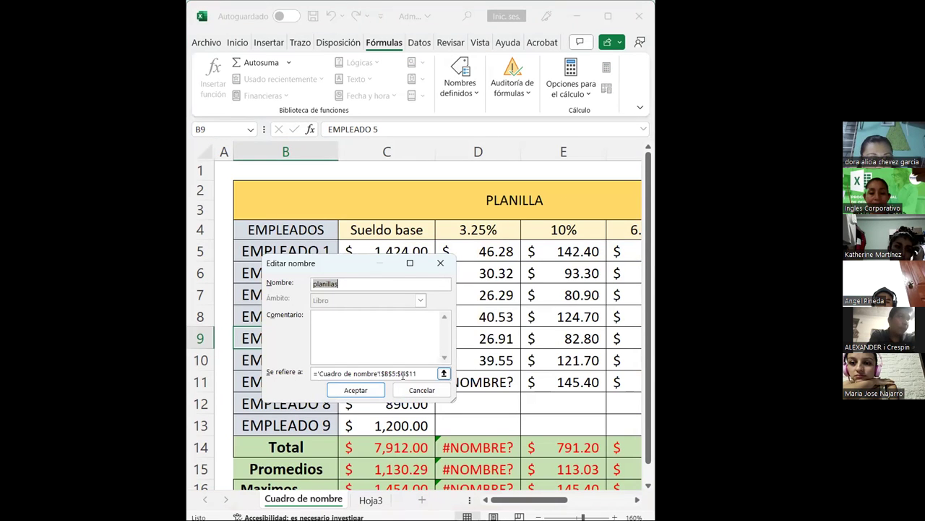
Extend the planillas reference to $B$5:$G$13, confirm, and close the Name Manager.
click(443, 373)
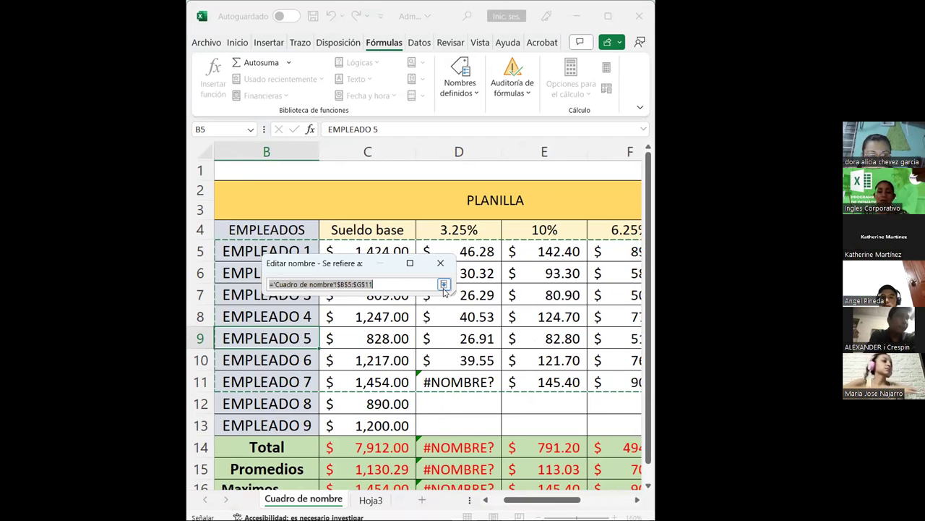
key(shift+Down)
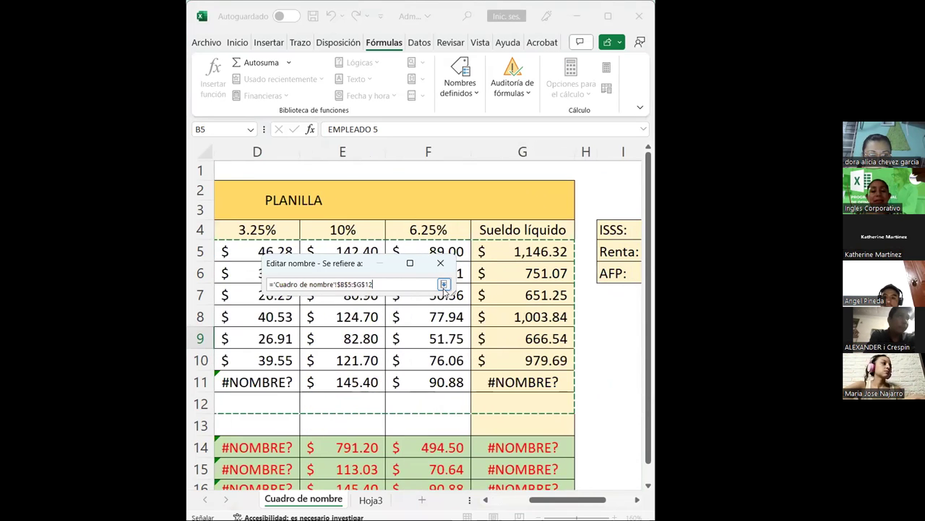
key(shift+Down)
key(shift+Down)
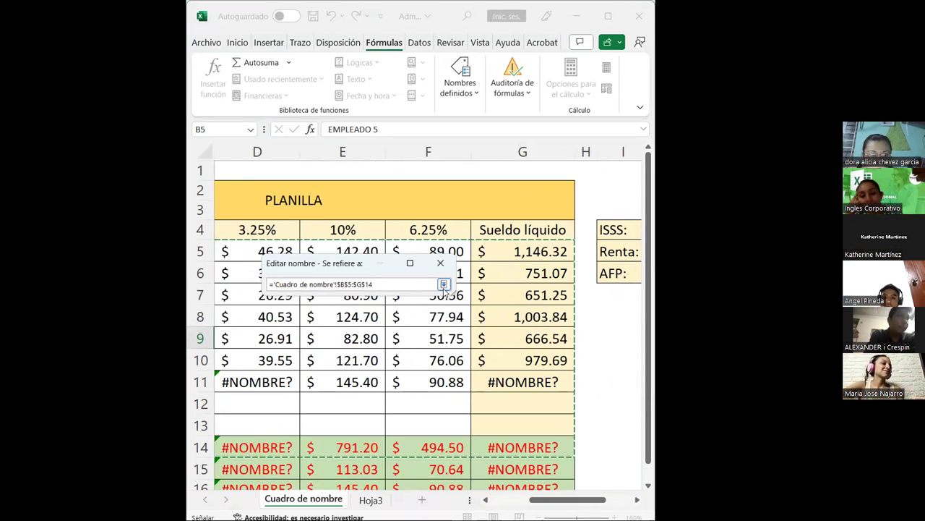
key(shift+Up)
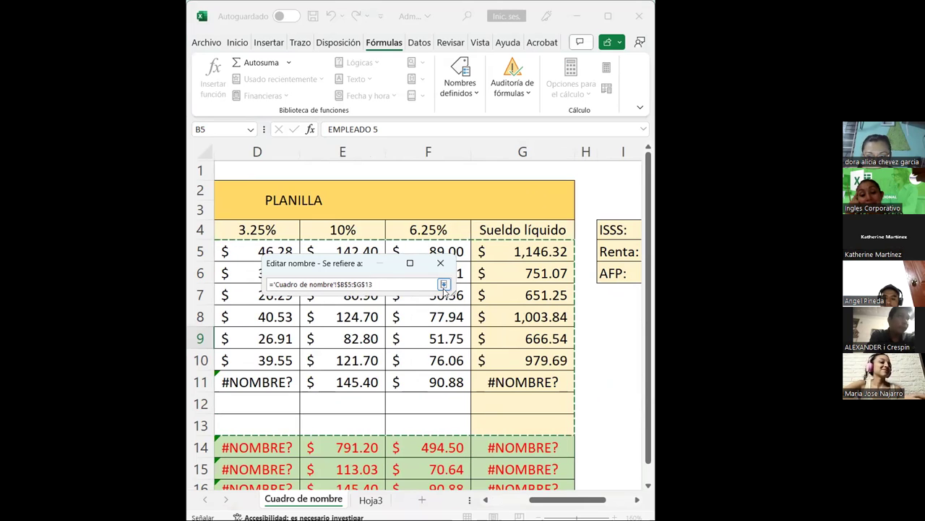
click(444, 285)
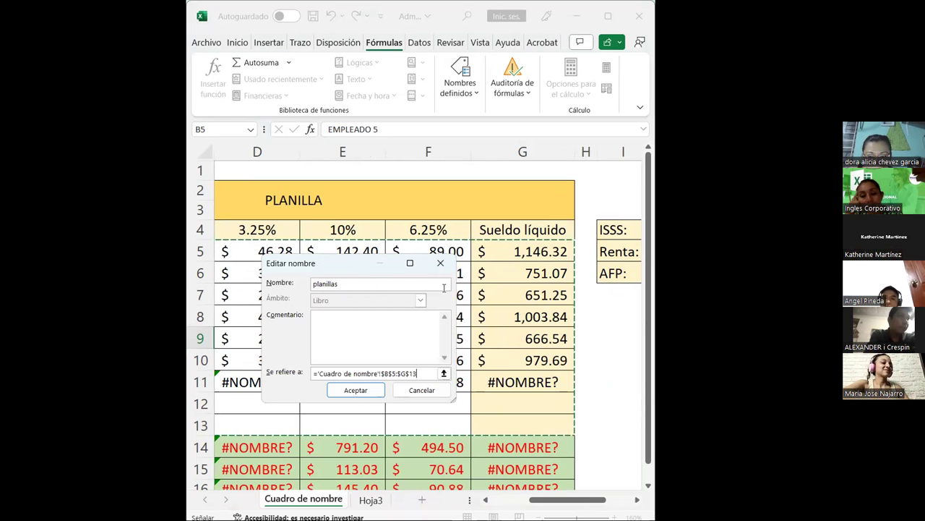
click(367, 391)
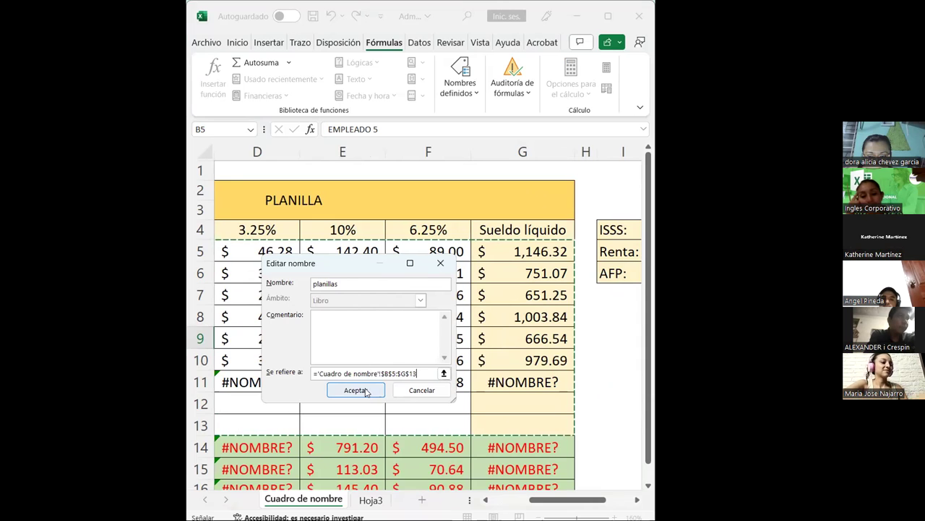
click(366, 391)
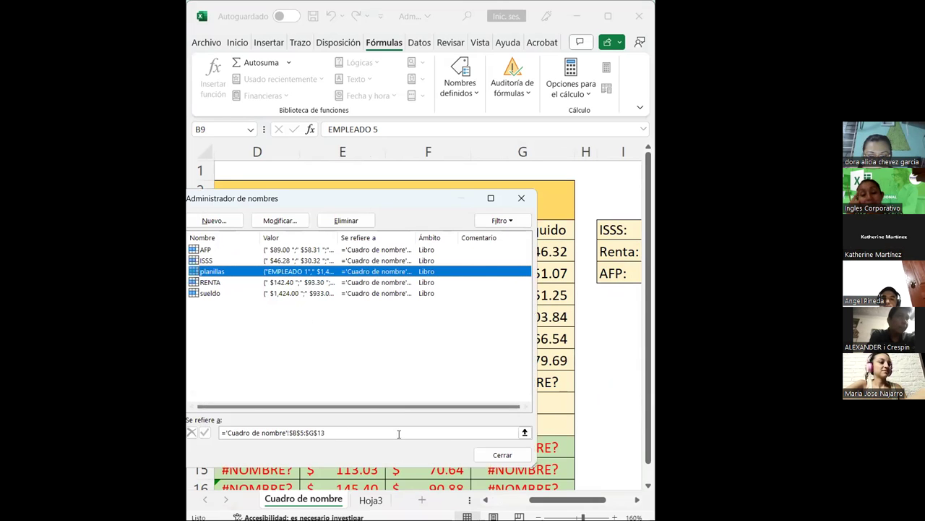
click(503, 454)
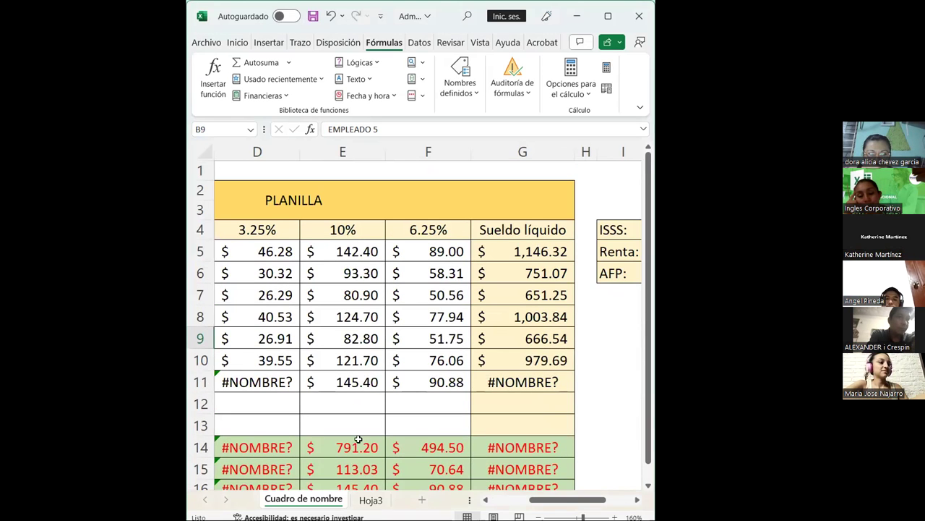
Check the D14 total and D11 error, then copy D10's 3.25% formula down to D13.
scroll(358, 439, down, 1)
drag(568, 499, 554, 499)
click(348, 389)
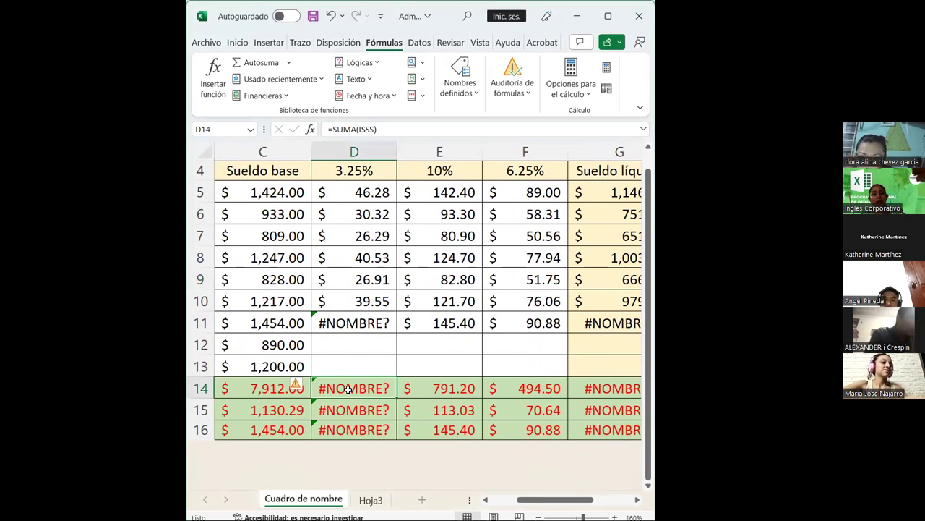
click(361, 322)
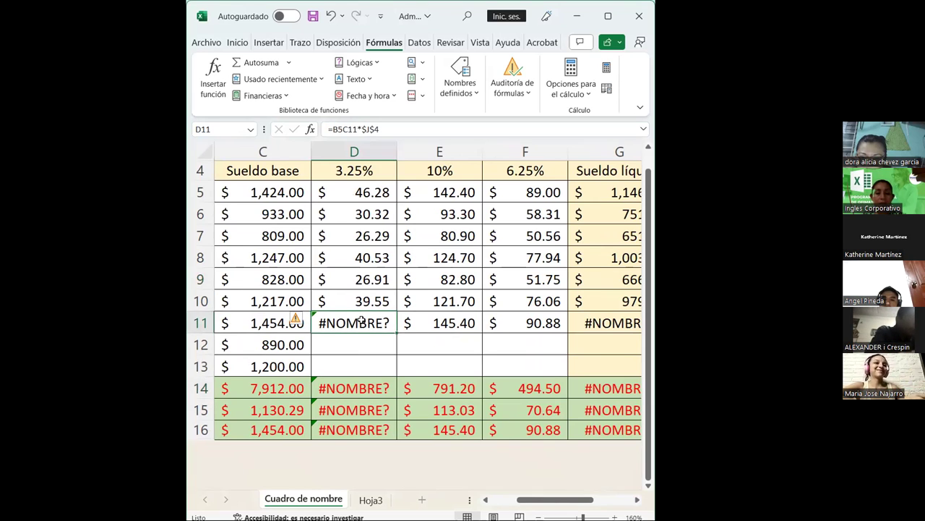
click(367, 298)
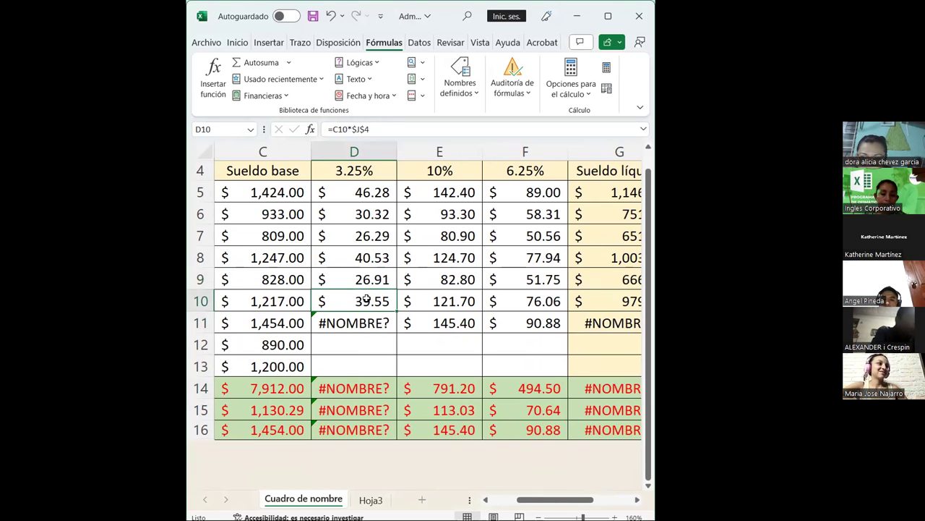
drag(394, 310, 389, 367)
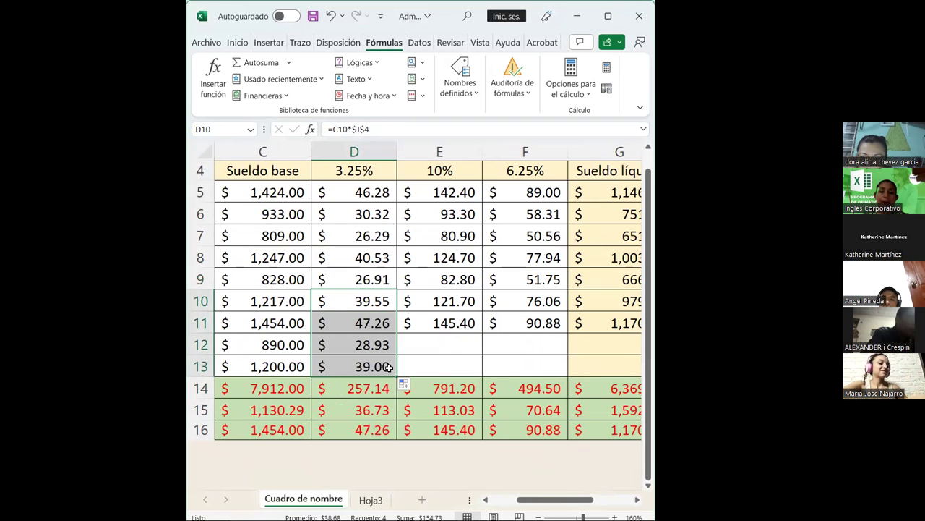
Copy E11's 10% formula down to E13 and extend F11's 6.25% formula into F12.
click(460, 323)
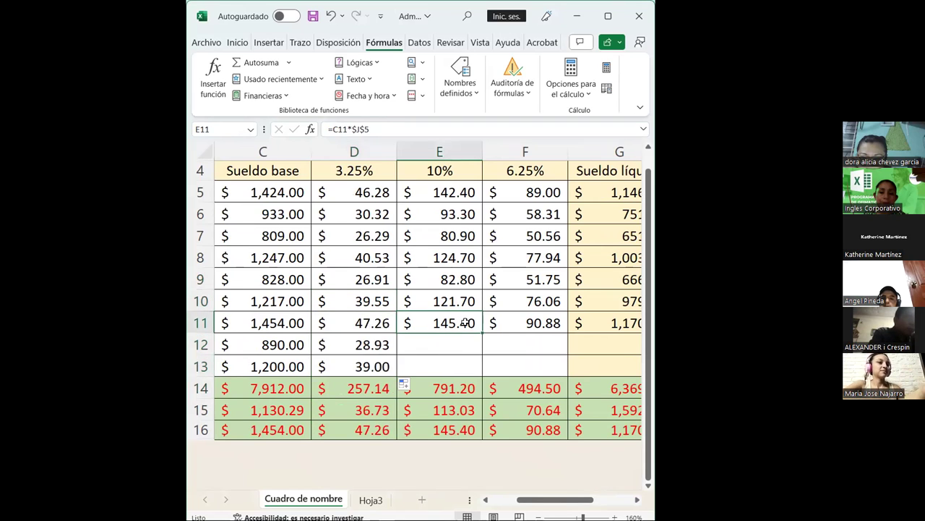
drag(482, 332, 478, 374)
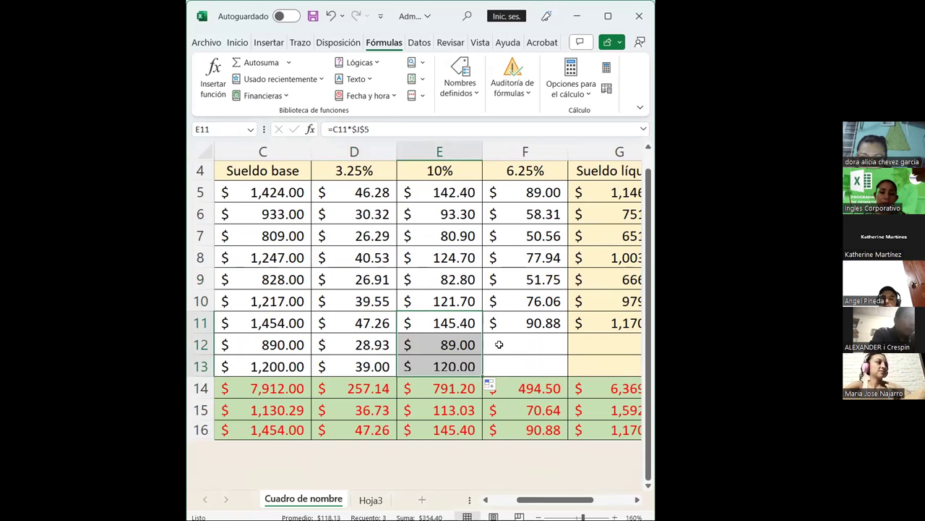
scroll(424, 331, right, 1)
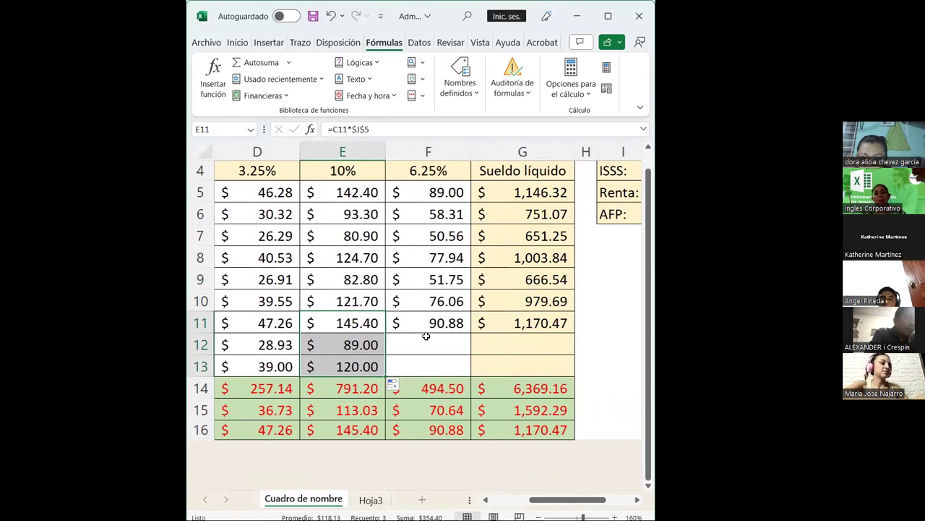
click(439, 323)
drag(469, 330, 464, 353)
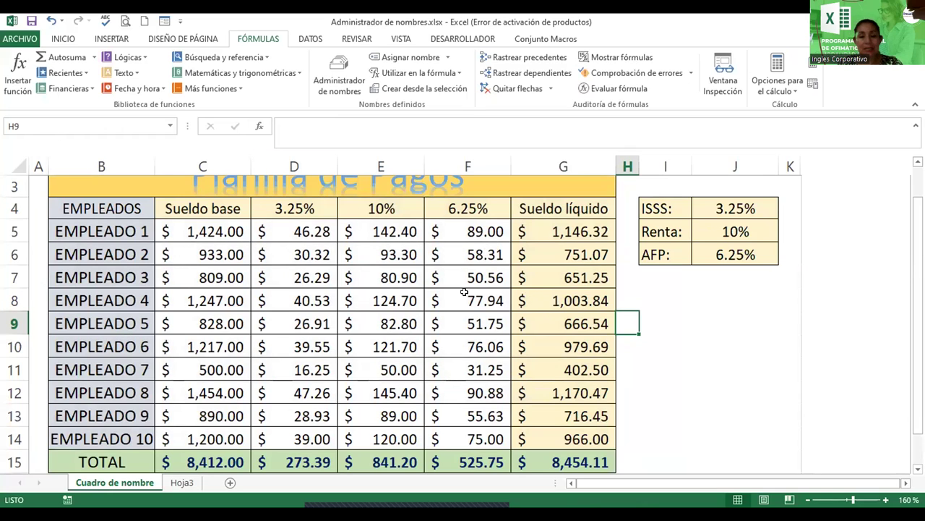
Open the Administrador de nombres from the Fórmulas tab.
click(322, 84)
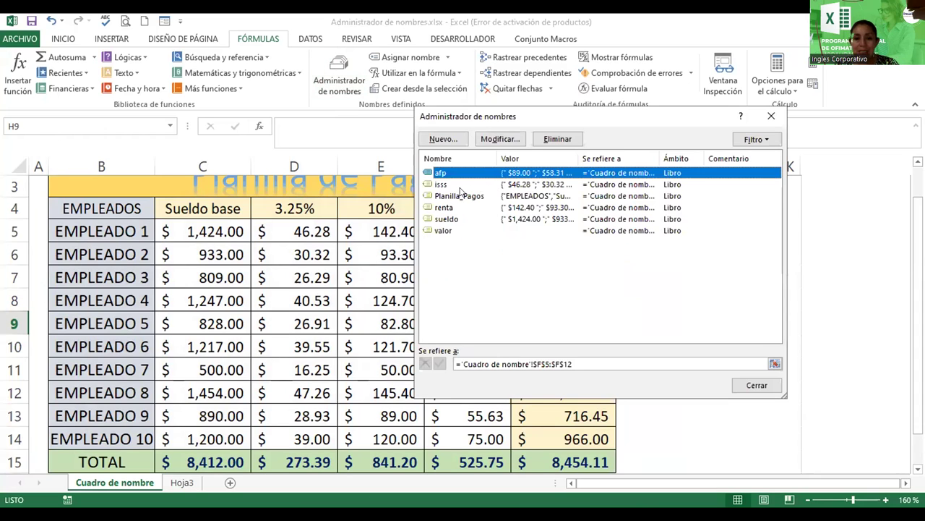
Extend the isss named range down to row 14.
click(460, 185)
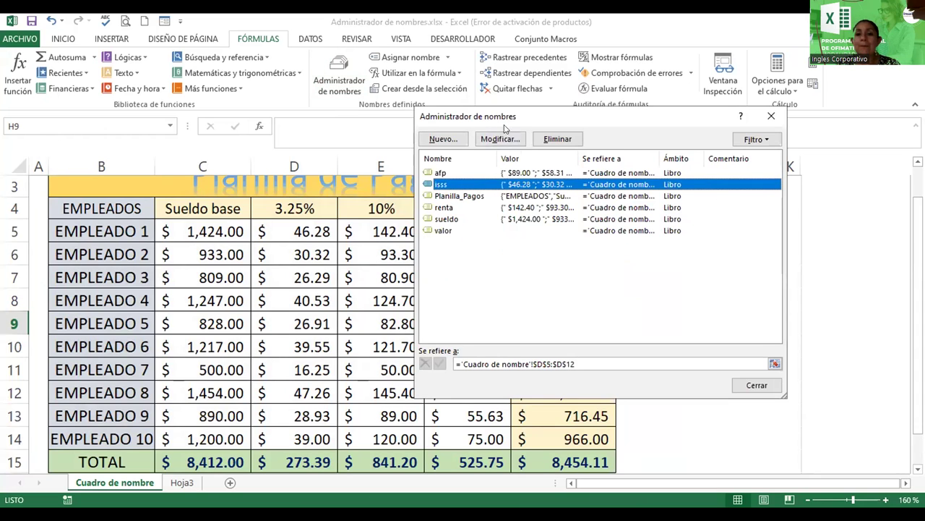
click(482, 141)
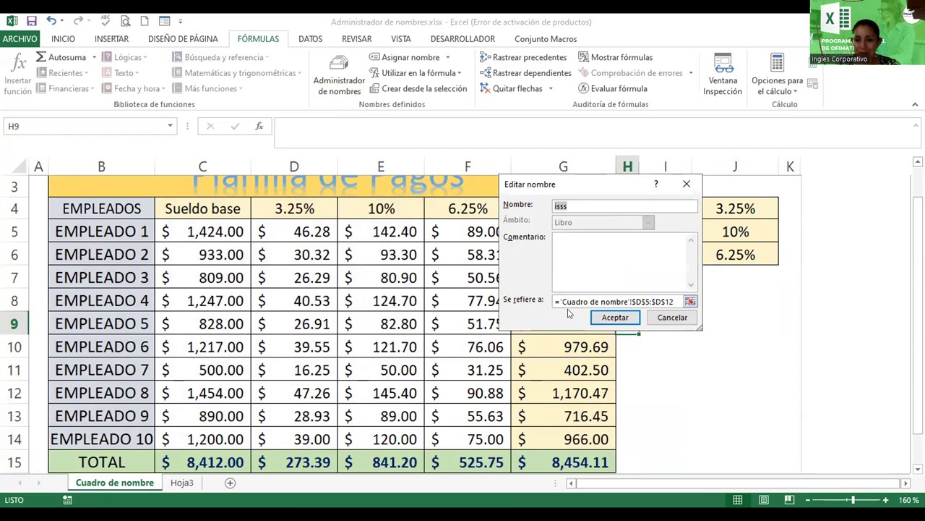
click(689, 302)
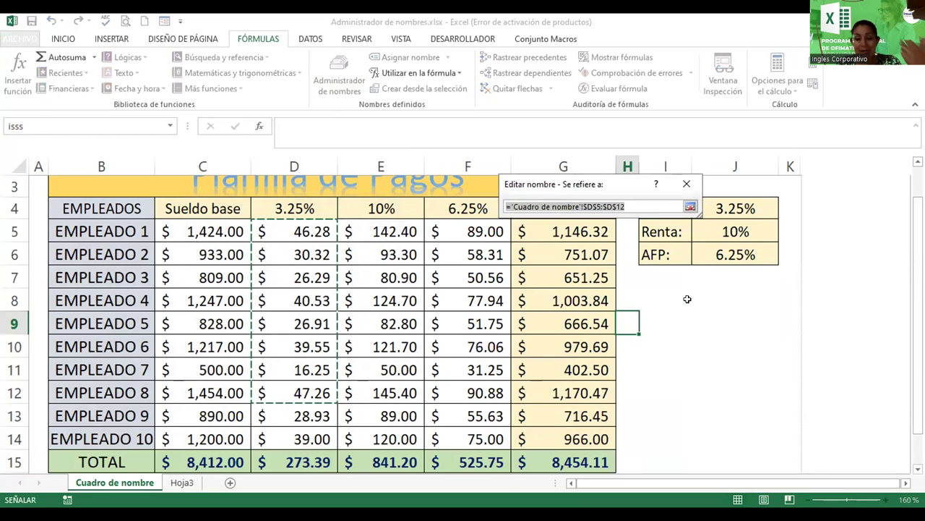
key(shift+Down)
key(shift+Down)
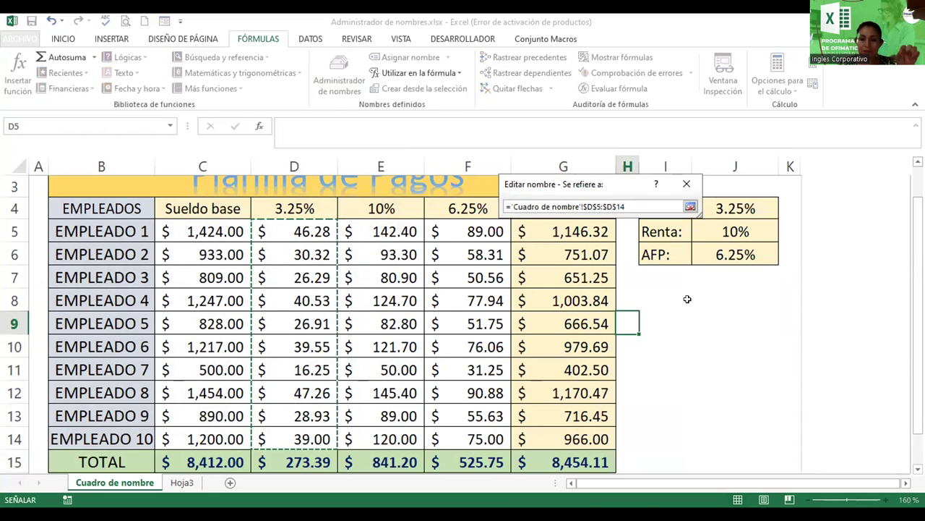
key(Return)
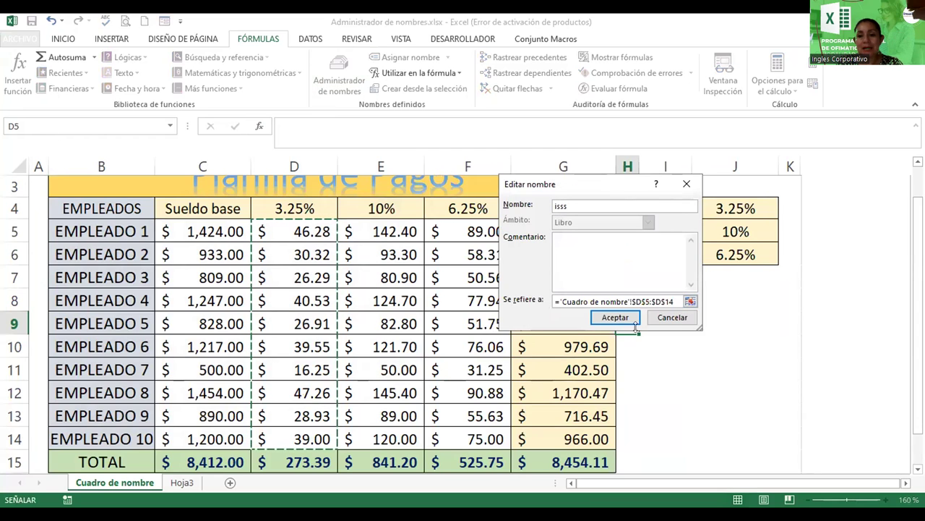
click(623, 317)
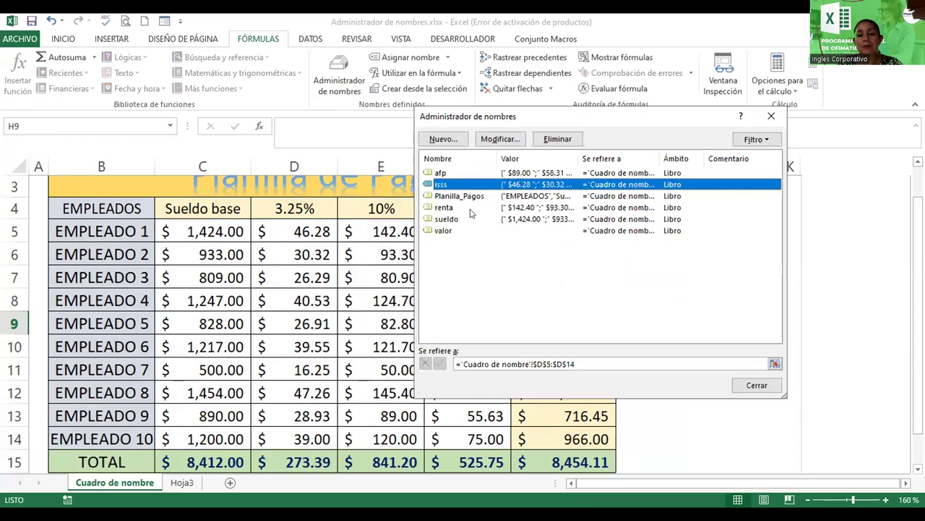
Extend the renta named range to $E$5:$E$14.
click(463, 209)
click(500, 141)
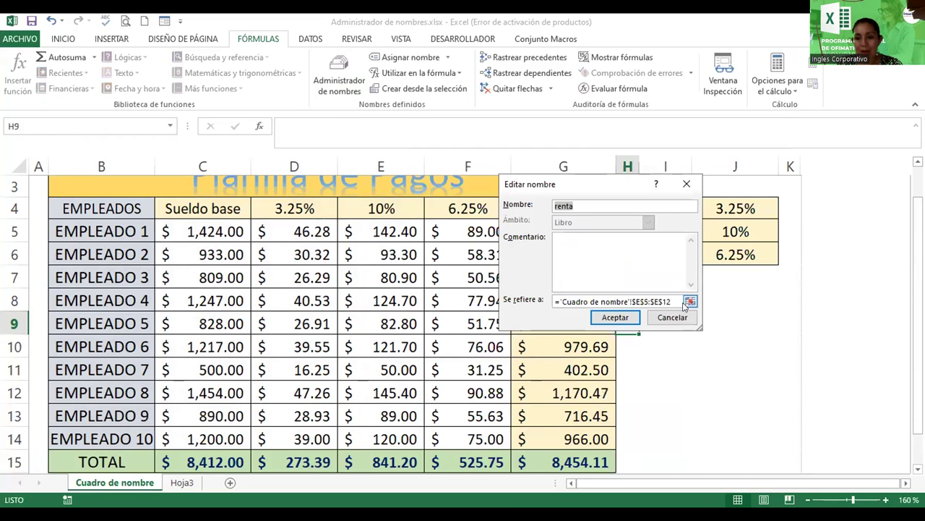
click(690, 303)
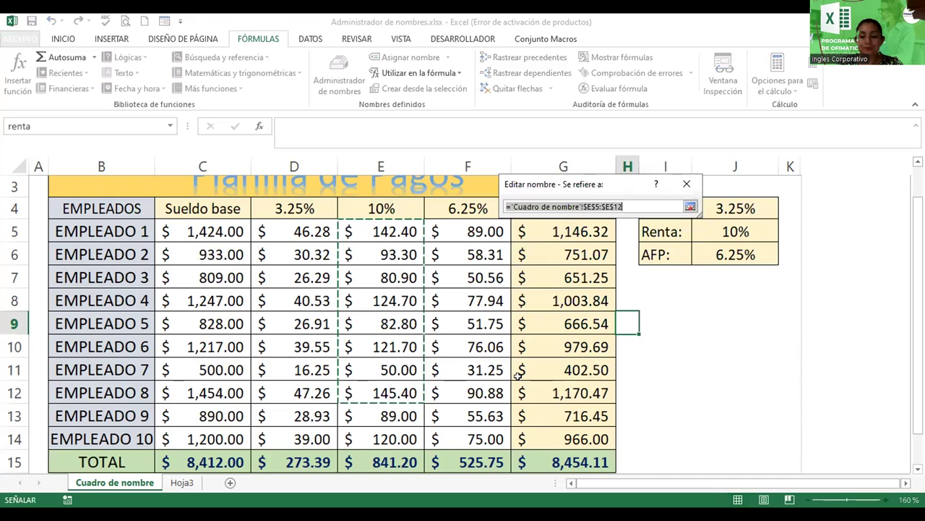
key(shift+Down)
key(shift+Down)
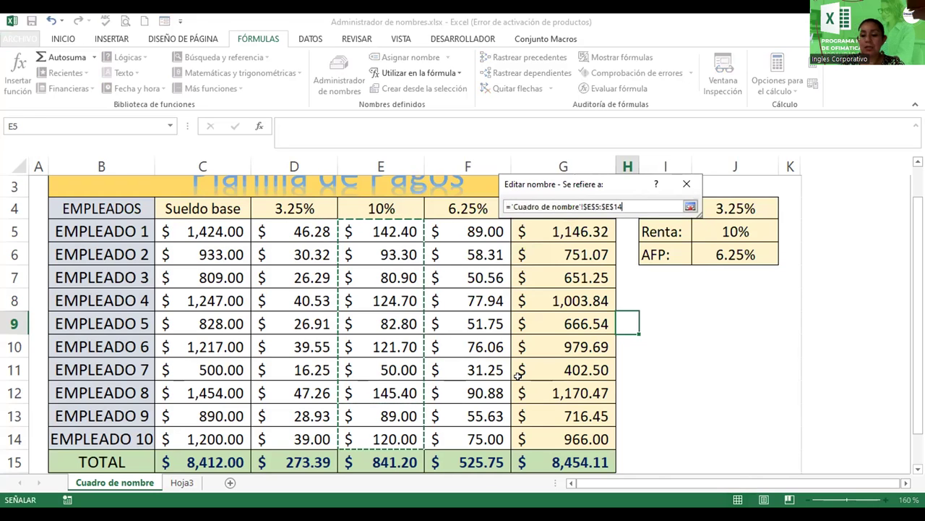
key(Return)
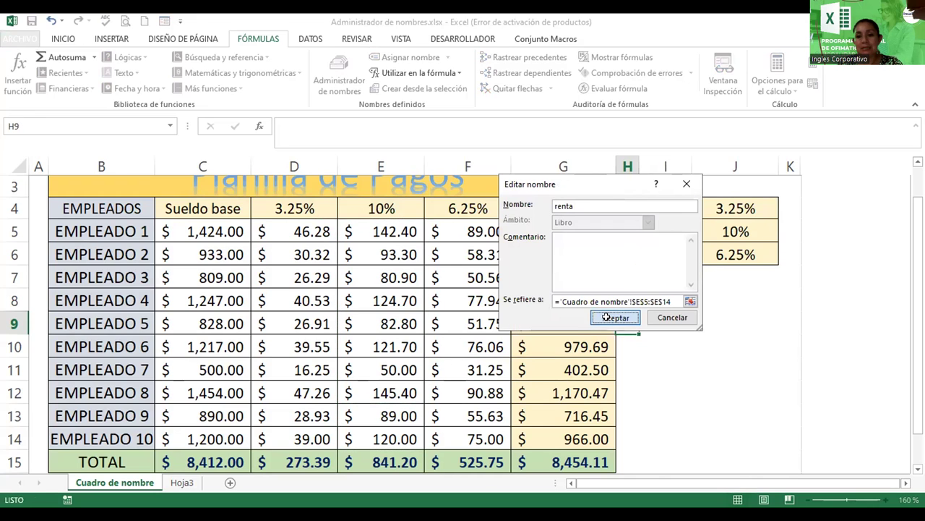
click(606, 317)
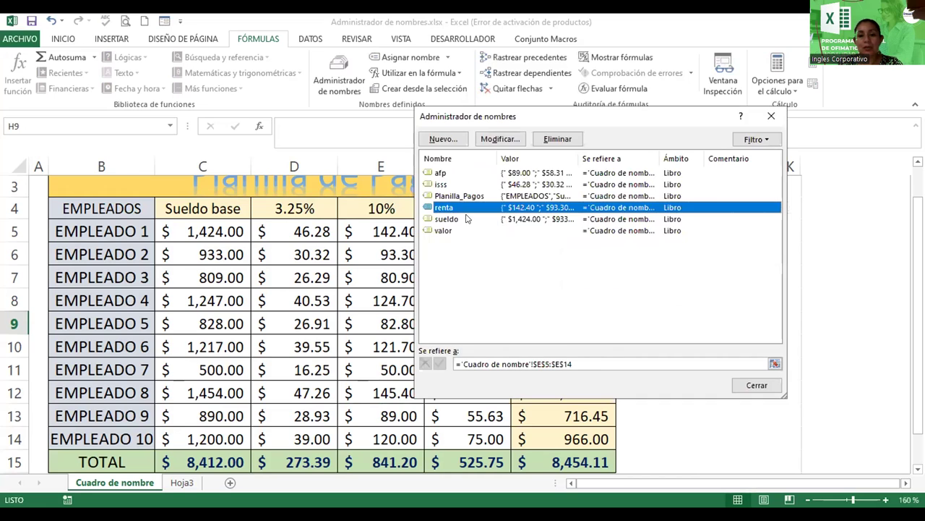
Extend the sueldo named range to $C$5:$C$14 and close Name Manager.
click(466, 218)
click(502, 139)
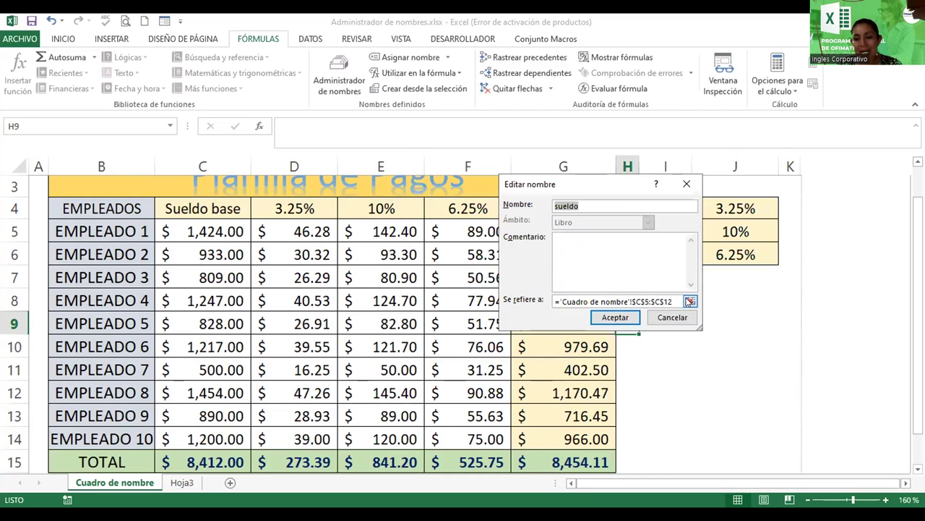
click(690, 303)
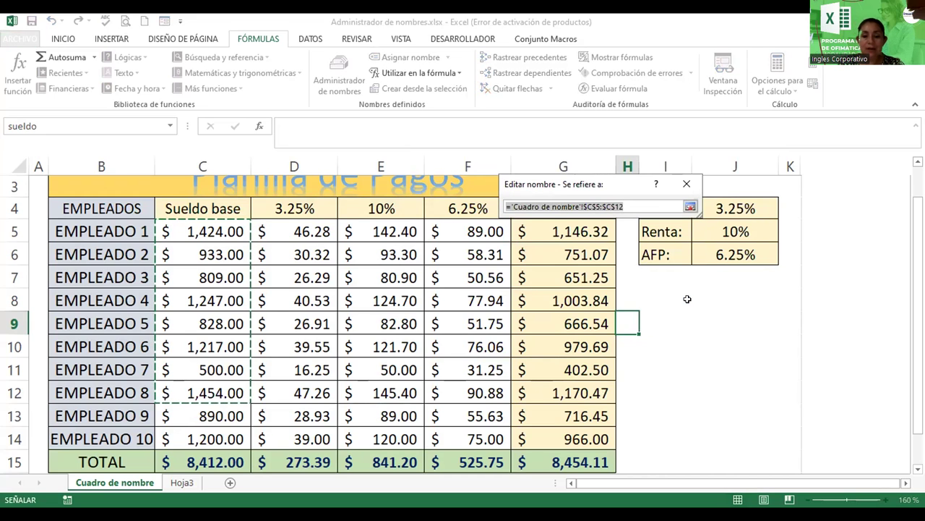
key(shift+Down)
key(shift+Down)
key(Return)
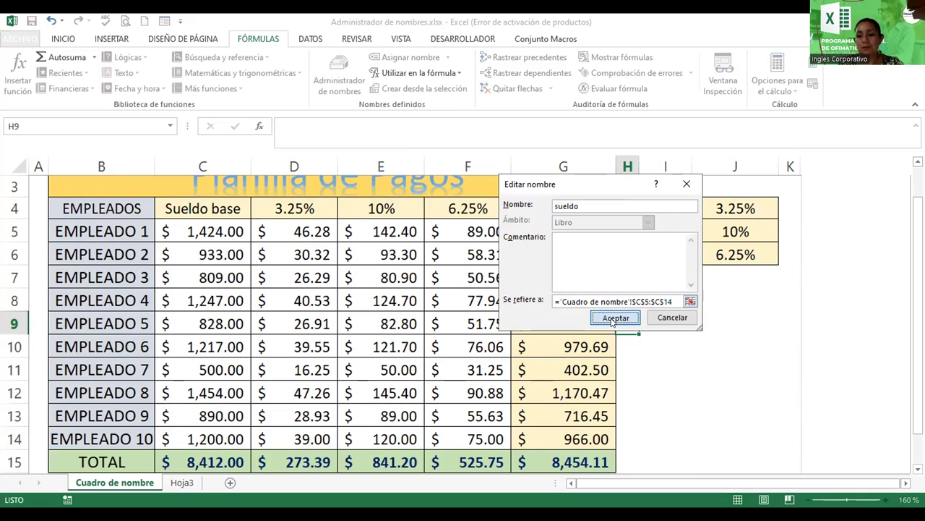
click(615, 318)
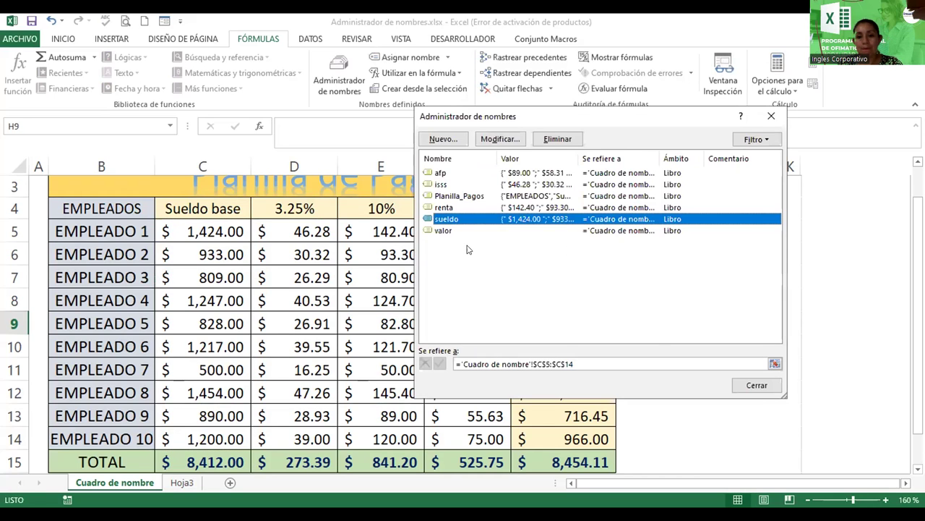
click(756, 385)
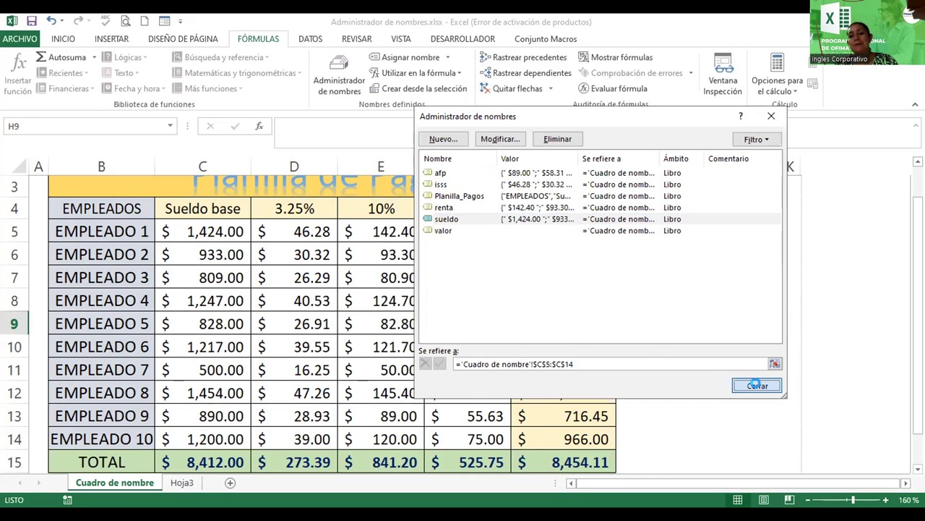
click(649, 360)
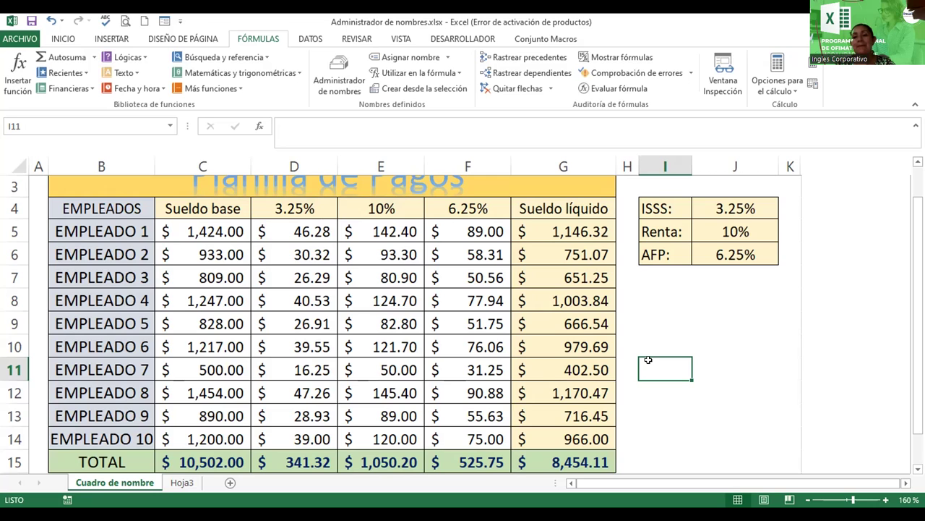
Zoom out and apply a yellow fill to B4:B14, the EMPLEADOS header and names.
click(808, 500)
click(807, 500)
click(808, 499)
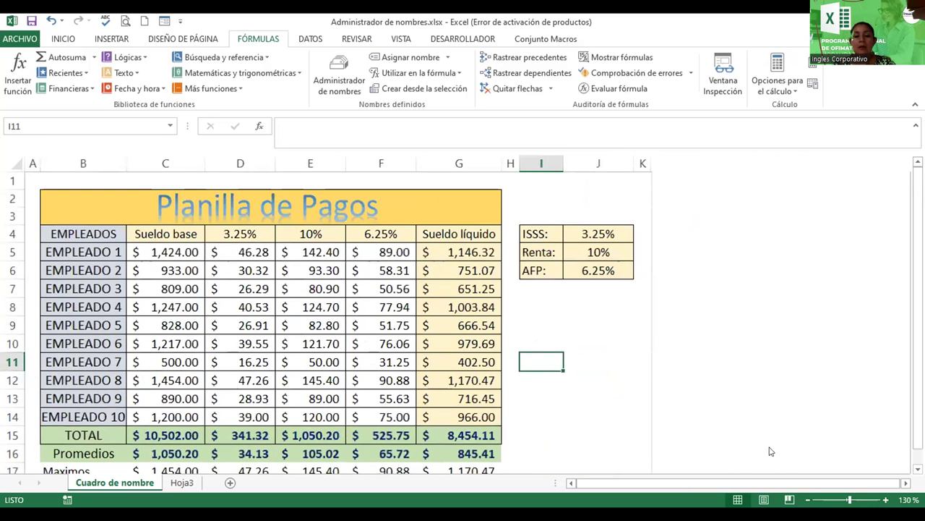
click(526, 327)
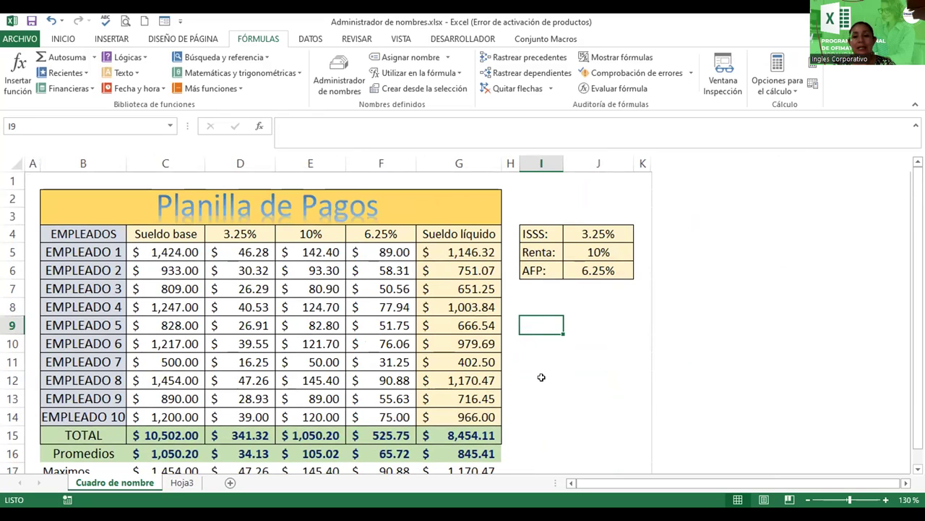
click(117, 209)
drag(87, 231, 95, 413)
click(86, 250)
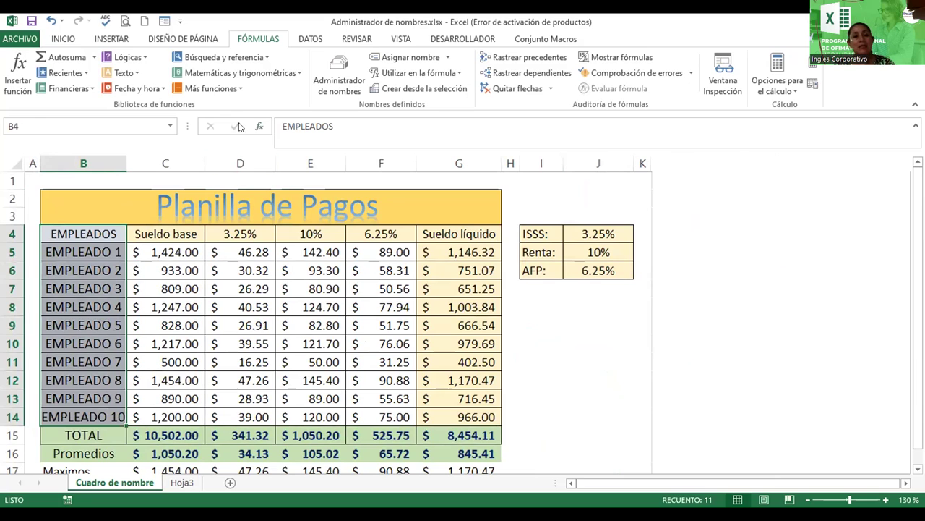
click(64, 39)
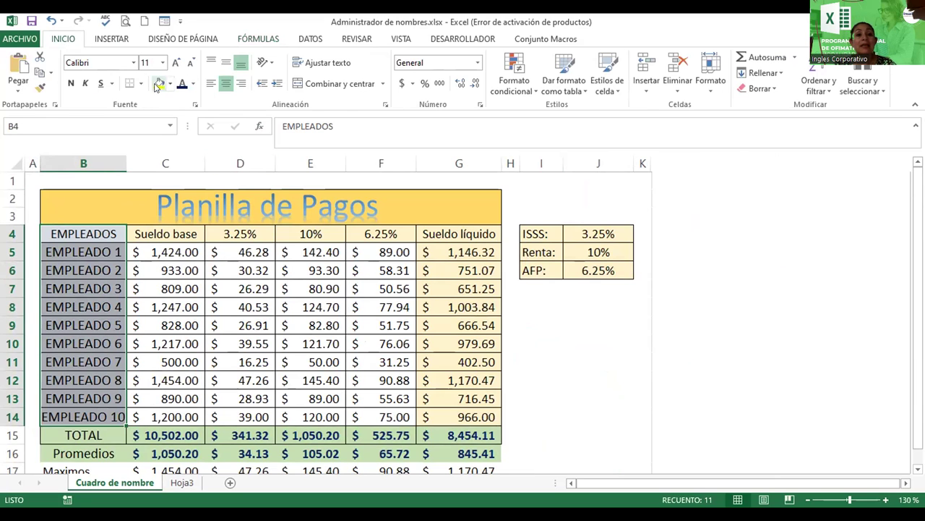
click(520, 311)
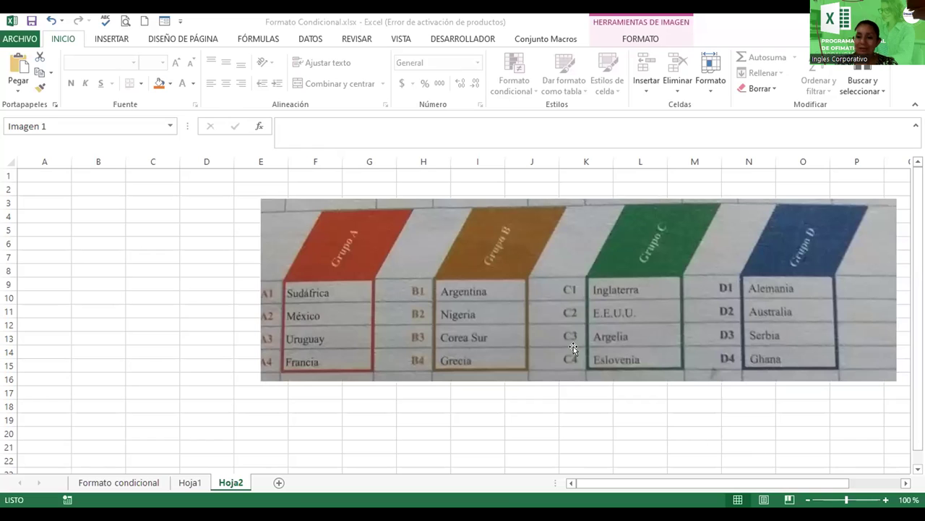
Nudge the Grupo A–D picture down and right, then select cell A1.
mouse_move(564, 272)
mouse_down()
mouse_move(561, 306)
mouse_move(561, 258)
mouse_up()
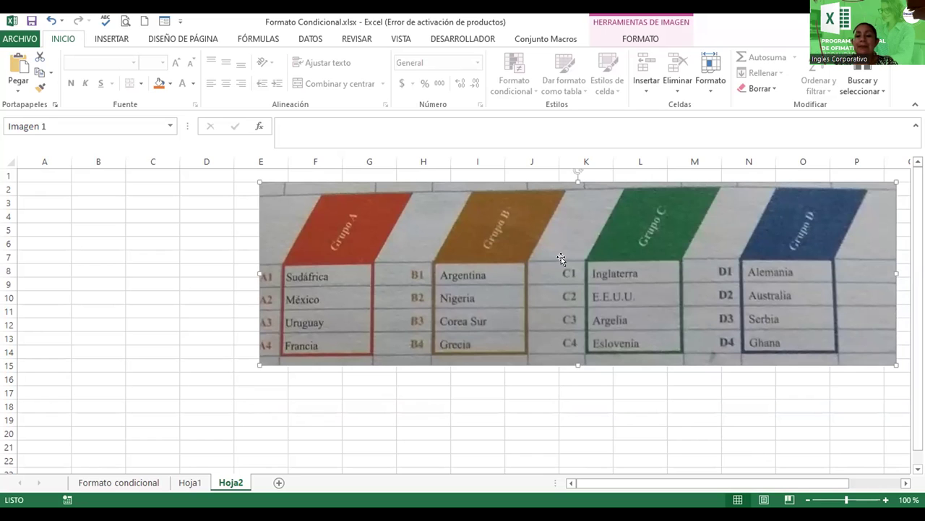
drag(490, 259, 497, 262)
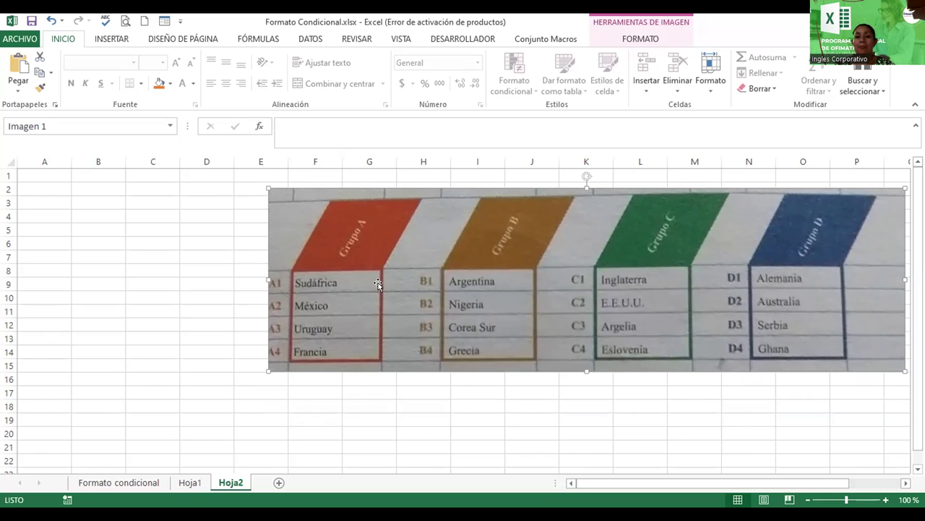
click(31, 173)
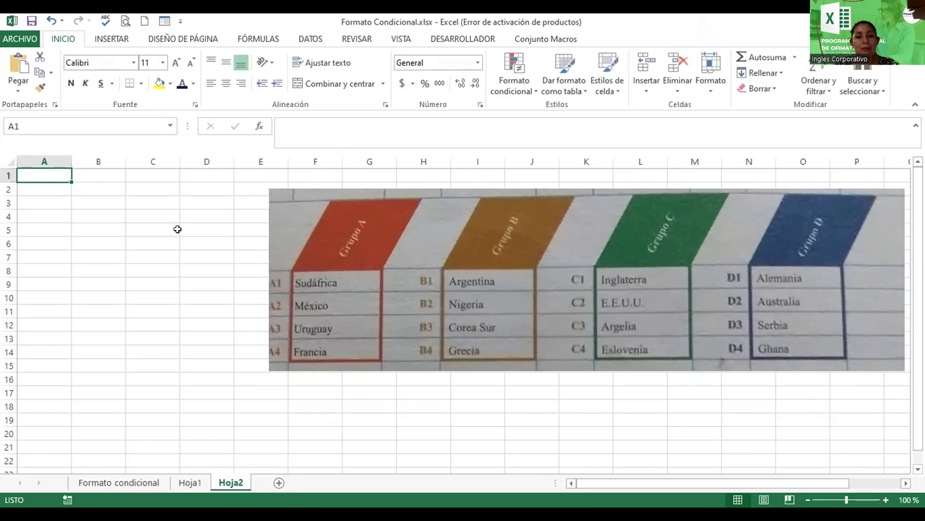
Enter the heading GRUPO A and move it into cell B1.
text(GRUPO A)
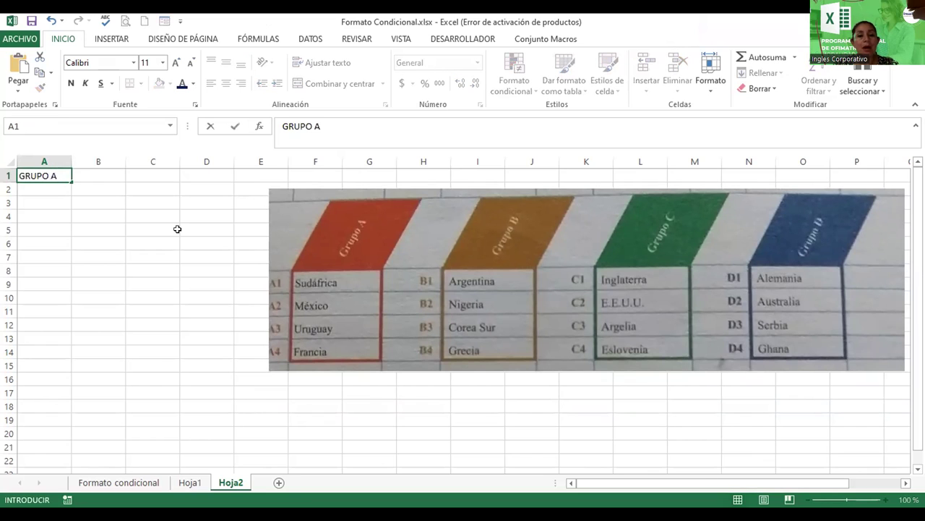
key(Return)
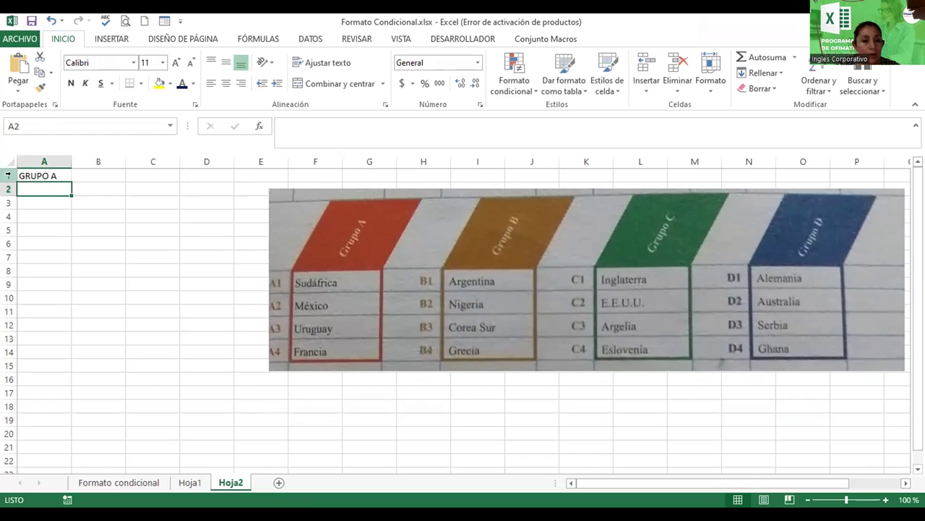
click(30, 174)
drag(42, 179, 79, 175)
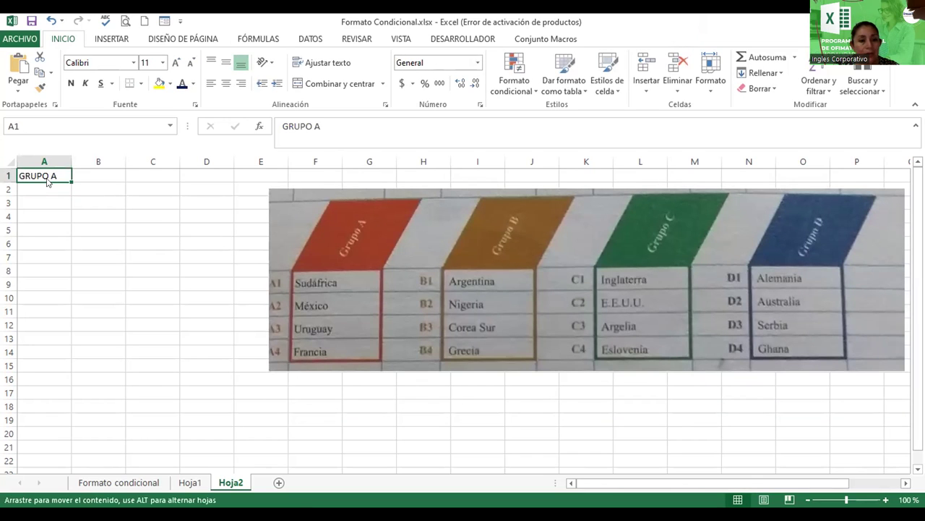
Enter code A1 in A2, fill the series A1–A4 downward, and right-align it.
click(51, 187)
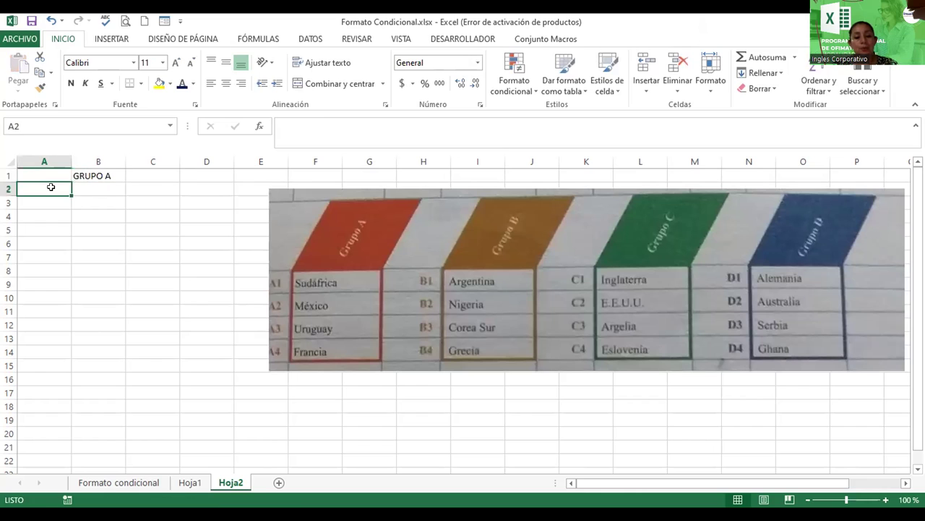
text(a)
key(BackSpace)
text(A1)
key(Return)
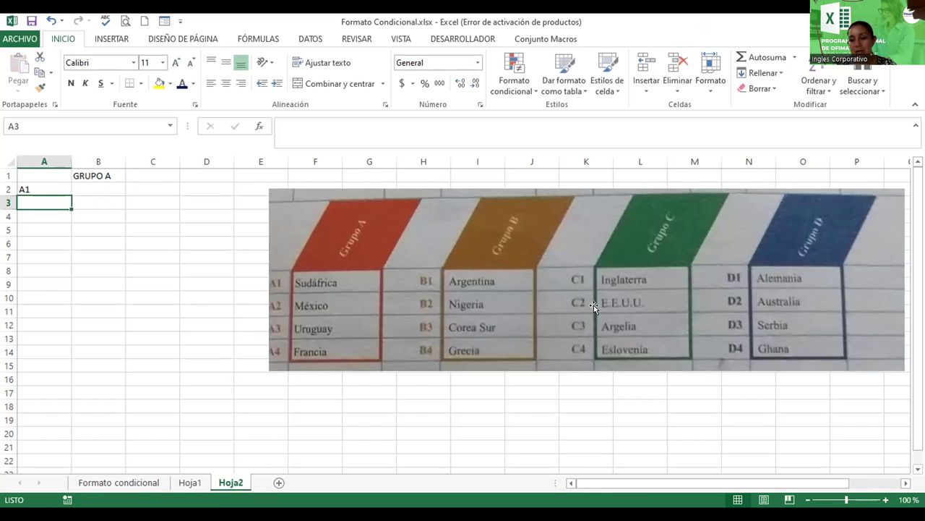
click(884, 499)
click(885, 499)
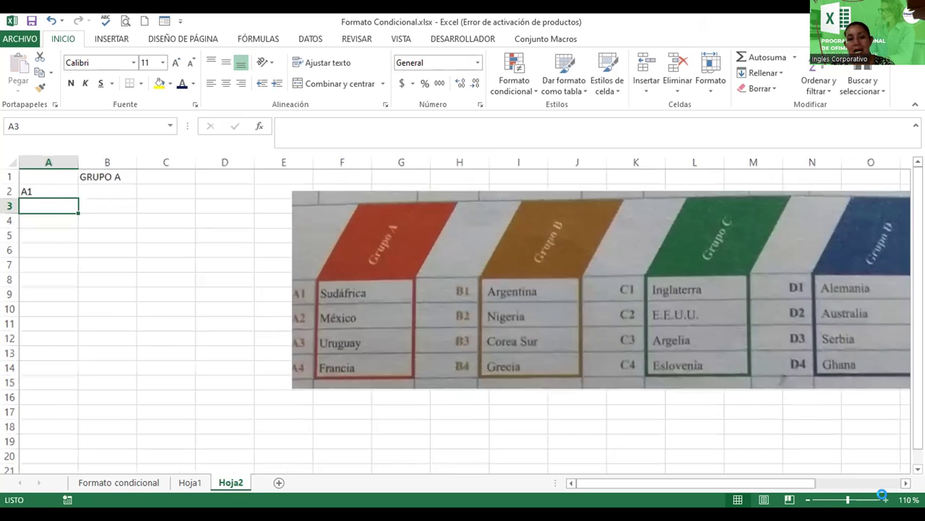
click(885, 499)
click(885, 499)
click(885, 499)
click(885, 499)
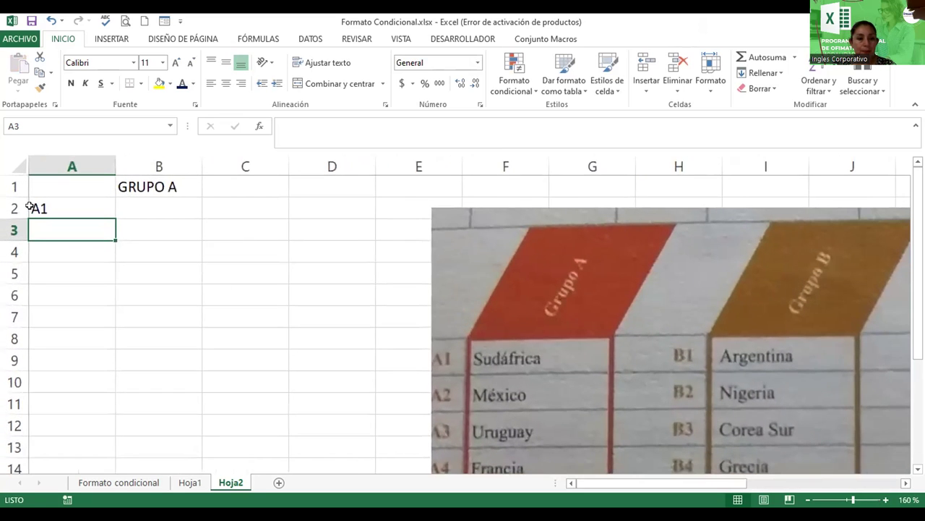
click(60, 206)
drag(114, 217, 114, 217)
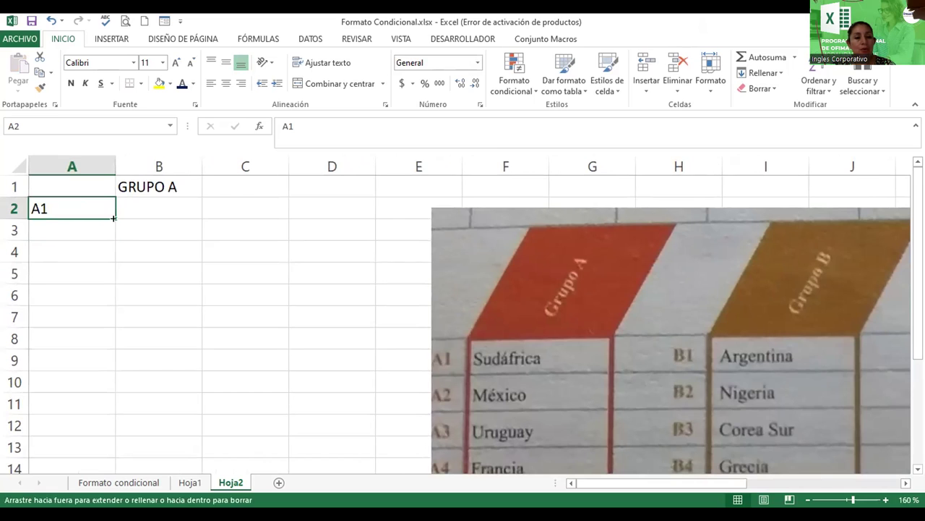
mouse_move(112, 251)
mouse_down()
mouse_move(108, 267)
mouse_move(114, 216)
mouse_up()
drag(107, 269, 107, 270)
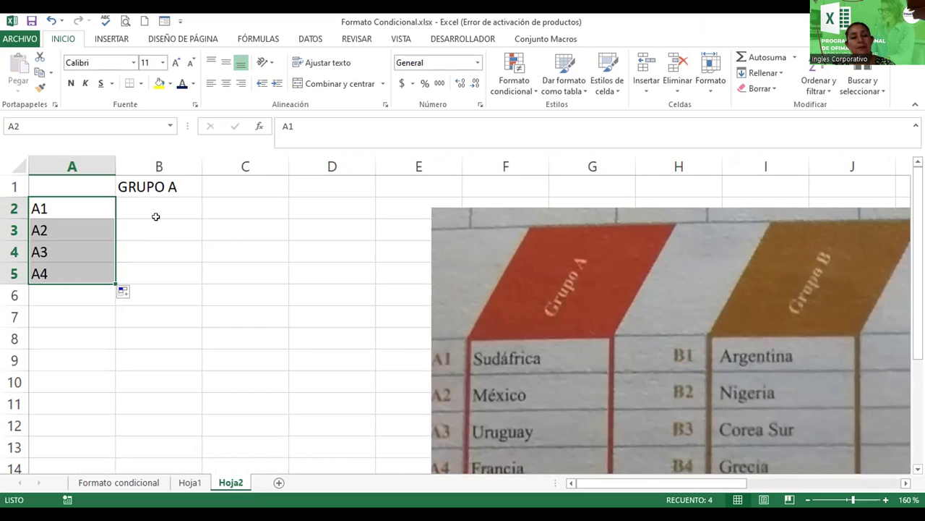
click(240, 85)
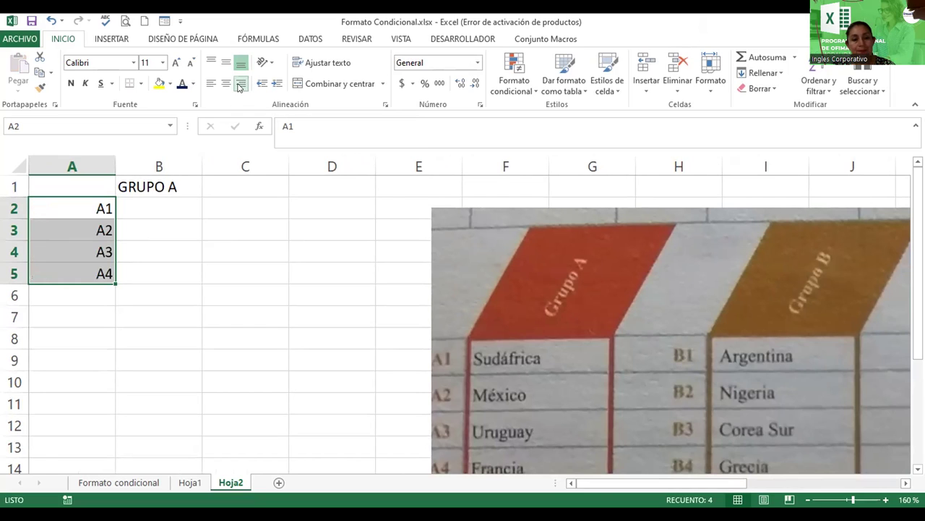
Type Sudáfrica, México, Uruguay and Francia into B2:B5.
click(152, 206)
text(sU)
key(BackSpace)
key(BackSpace)
text(SU)
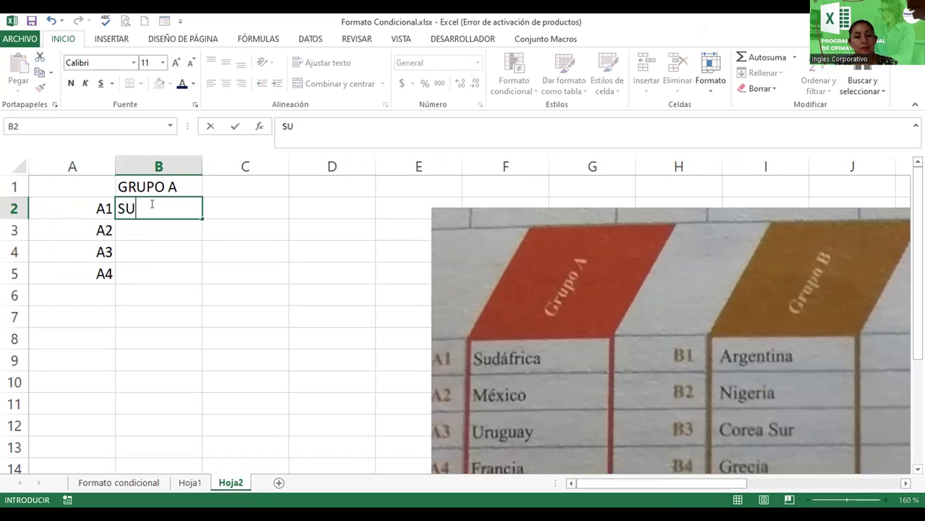
key(BackSpace)
text(U)
key(BackSpace)
text(uda)
key(BackSpace)
text(áfrica)
key(Return)
text(México)
key(Return)
text(Uruguay)
key(Return)
text(Francia)
key(Return)
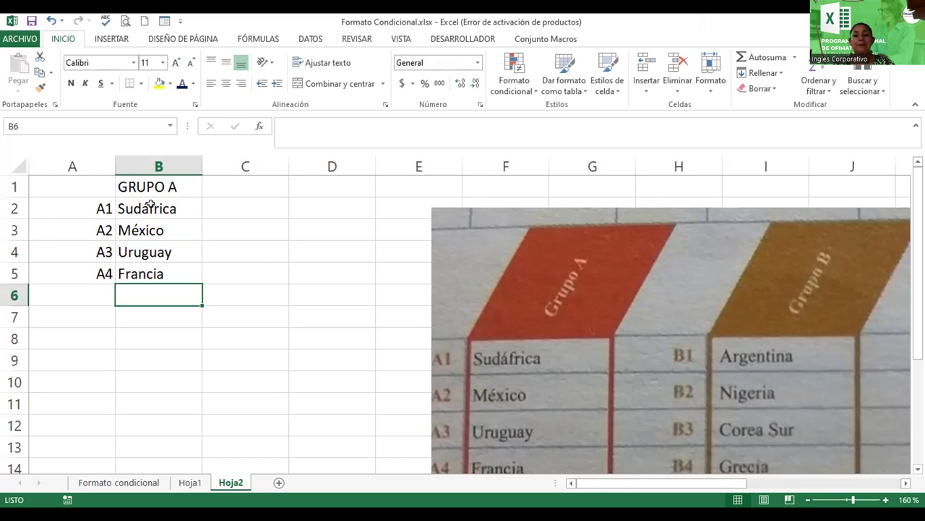
Enter code B1 in cell C2 and begin extending its series downward.
click(246, 203)
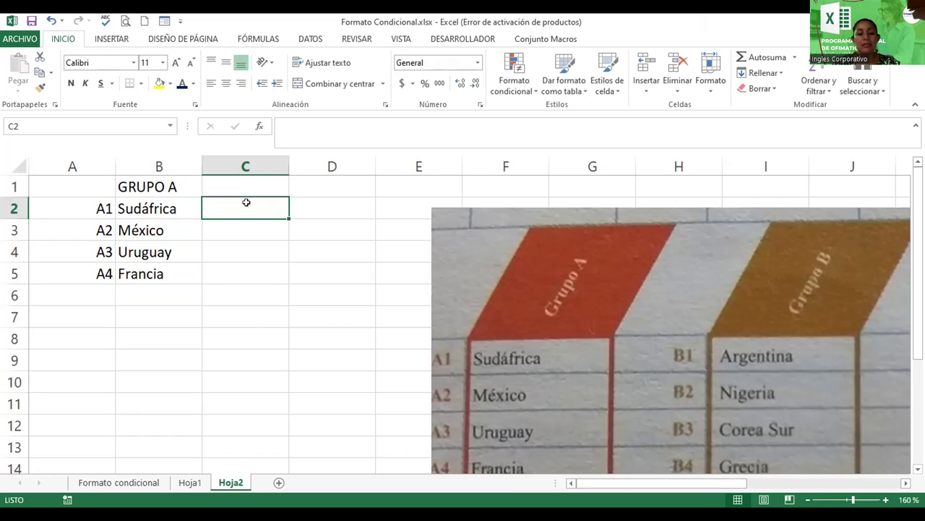
text(B1)
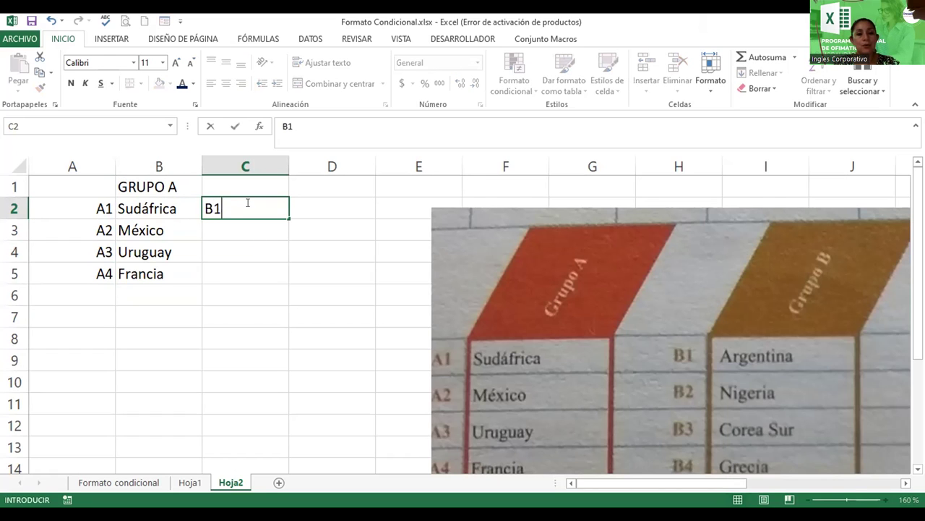
key(Return)
click(246, 202)
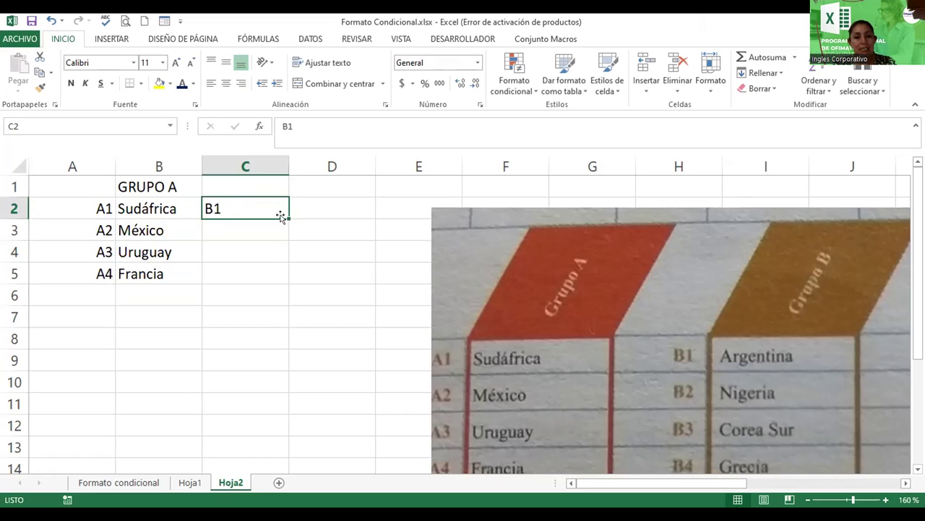
drag(282, 216, 282, 247)
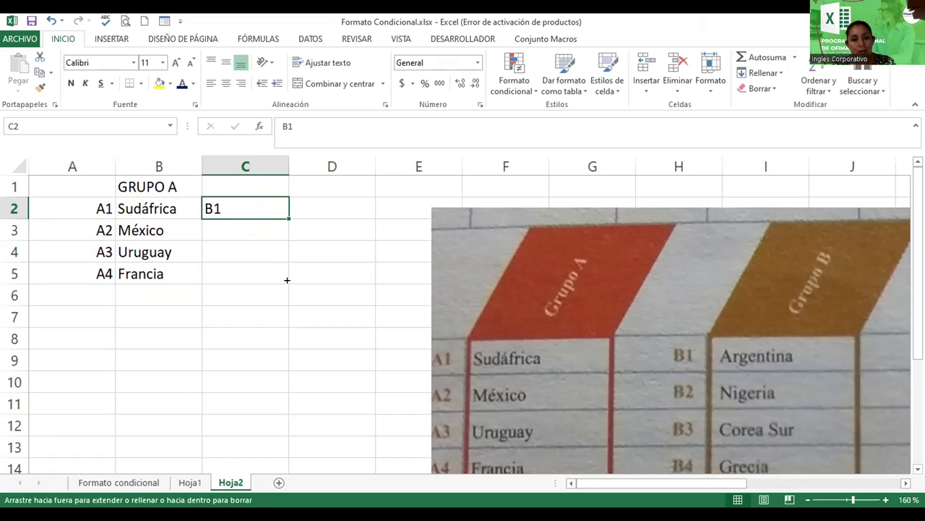
Fill codes B1–B4 down column C and type Argentina, Nigeria, Corea Sur, Grecia into D2:D5.
drag(287, 281, 287, 281)
click(345, 205)
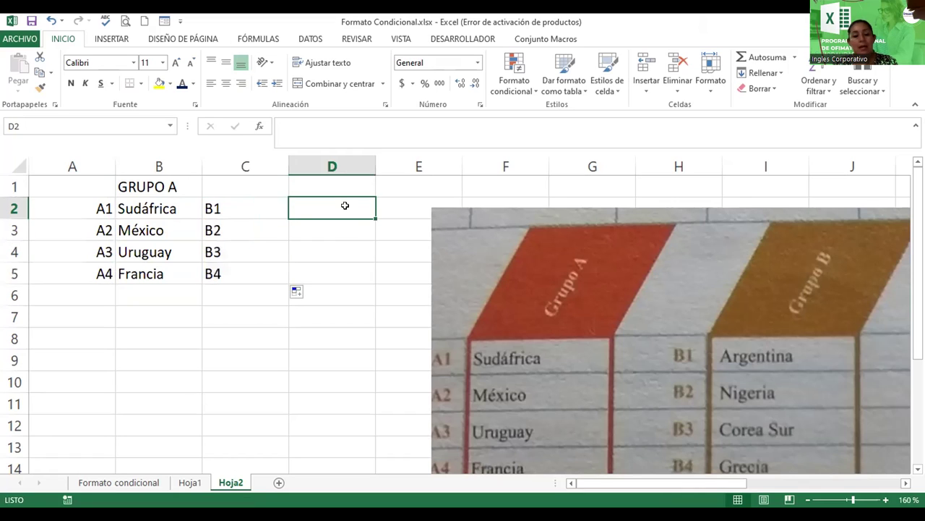
text(Argentina)
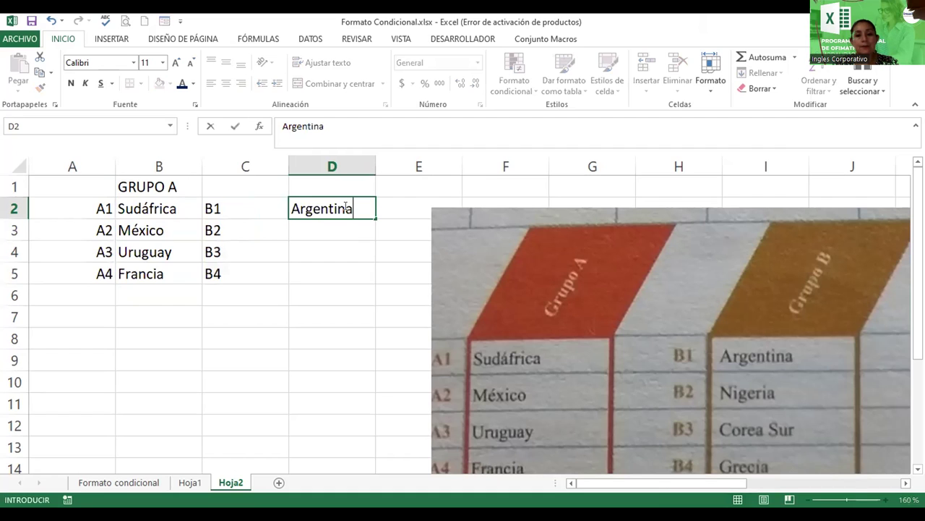
key(Return)
text(B)
key(BackSpace)
text(Nigu)
key(BackSpace)
text(eria)
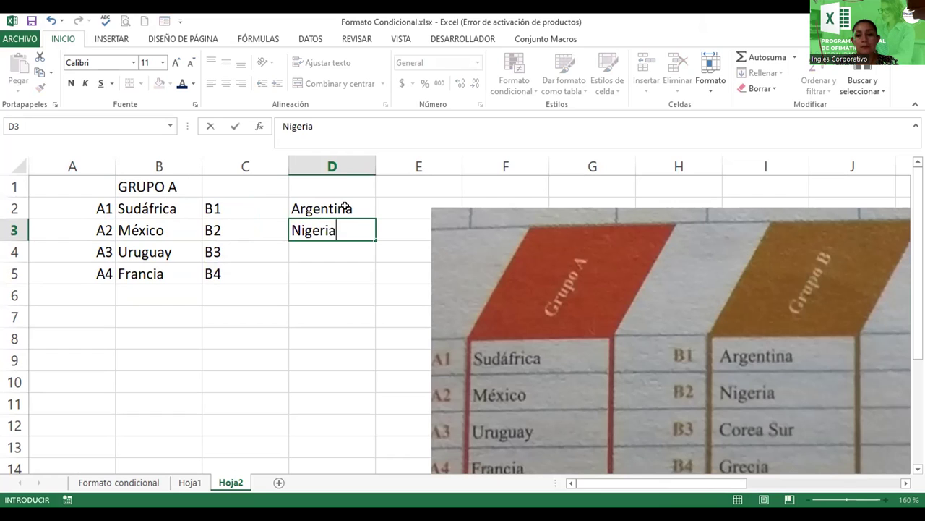
key(Return)
text(Corea Sur)
key(BackSpace)
key(BackSpace)
text(ur)
key(Return)
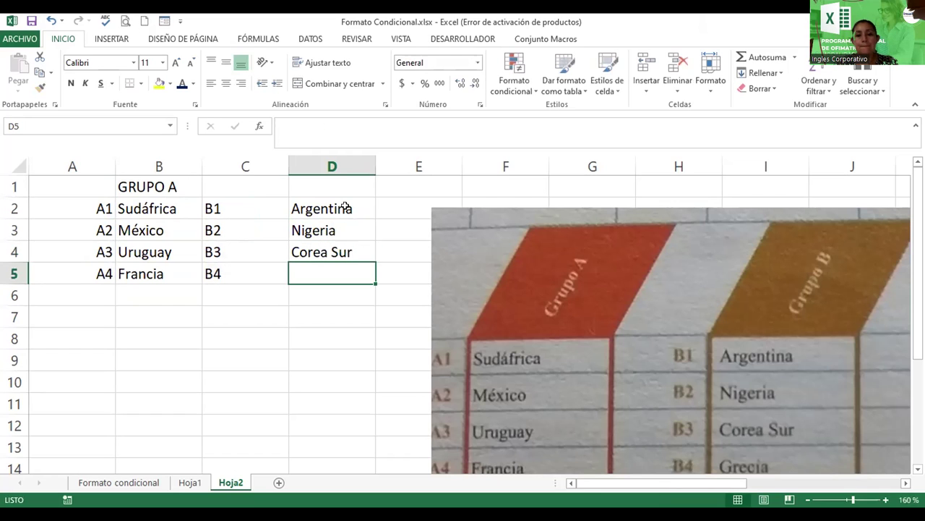
text(Grecia)
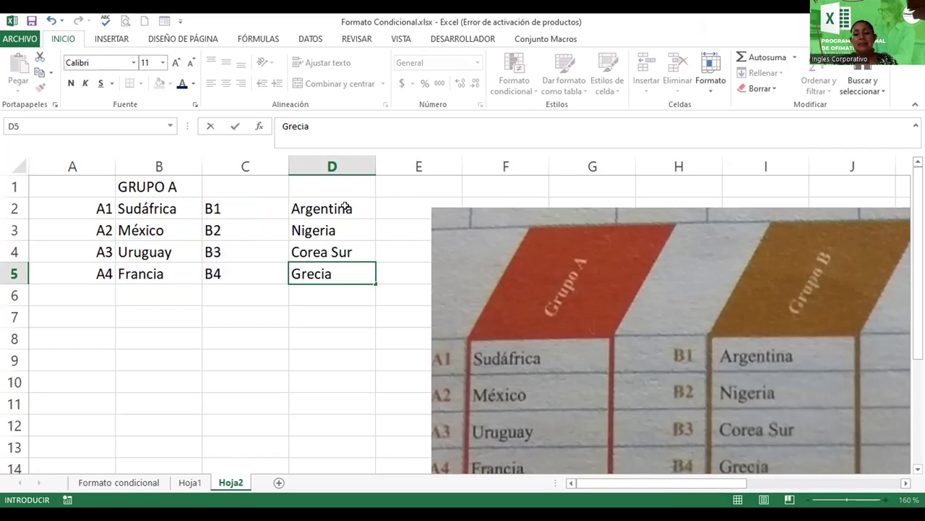
key(Return)
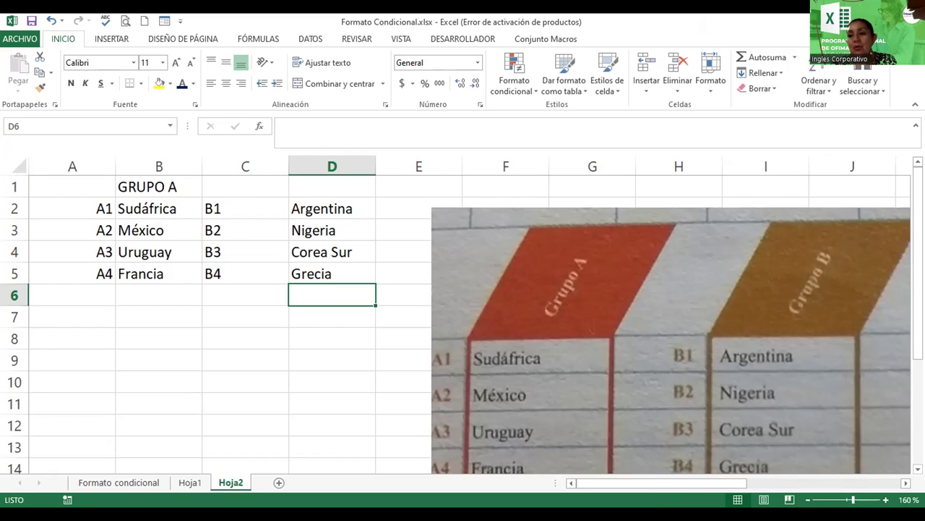
Angle the GRUPO A heading upward with Ángulo ascendente.
click(171, 187)
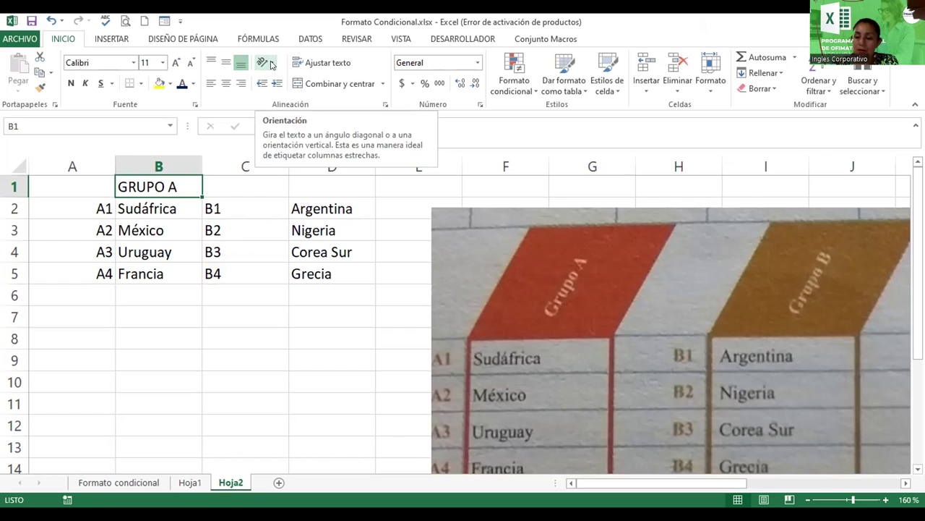
click(271, 65)
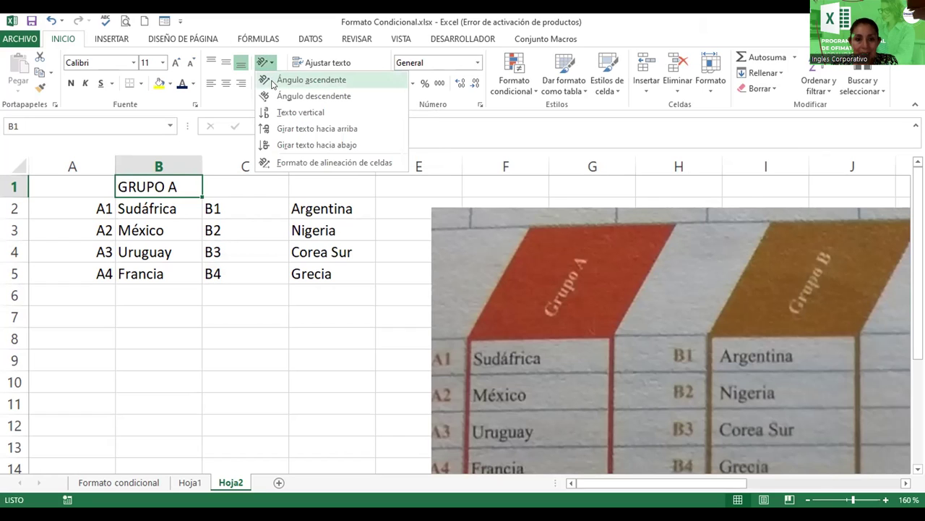
click(273, 83)
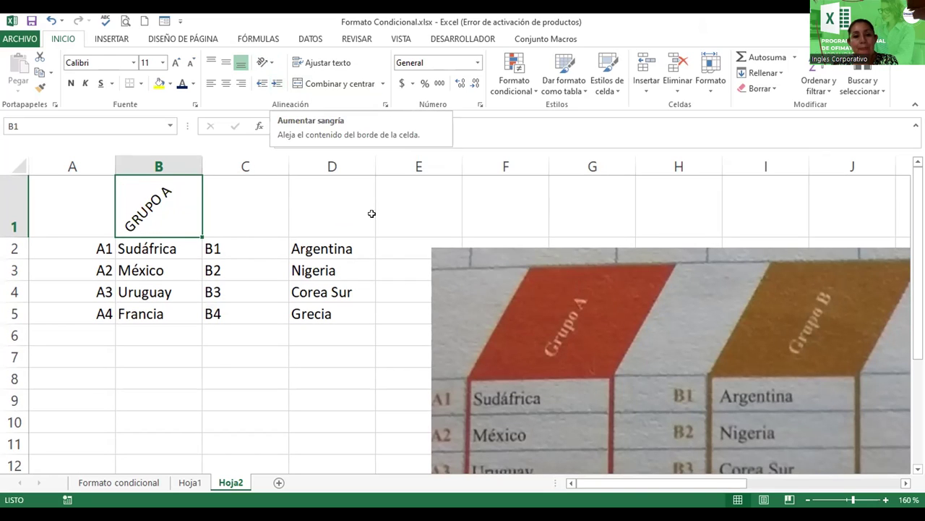
Type GRUPO B in D1 and tilt it upward with Ángulo ascendente.
click(318, 216)
text(GRUPO B)
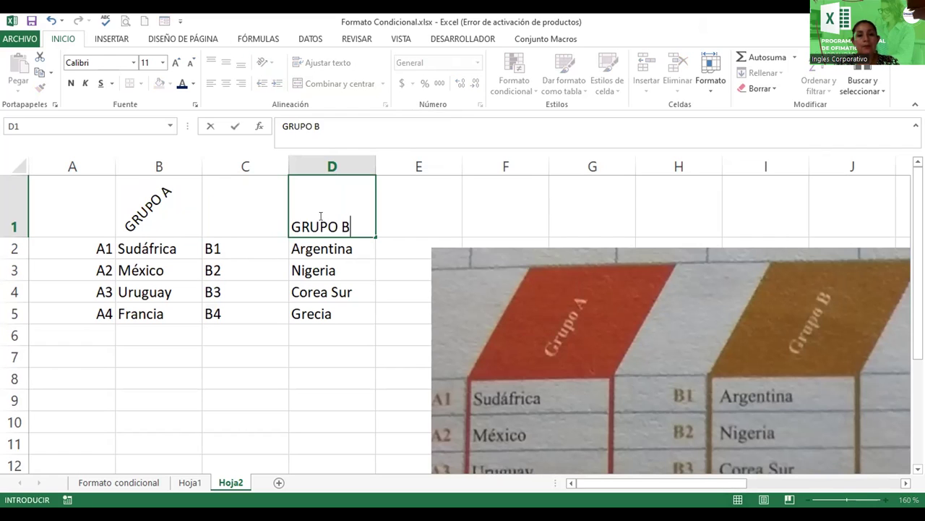
key(Return)
click(318, 216)
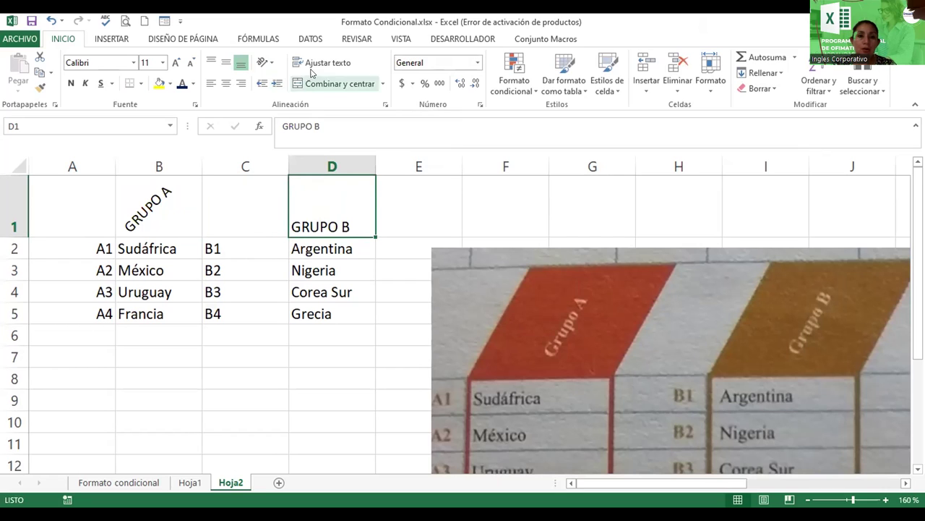
click(263, 63)
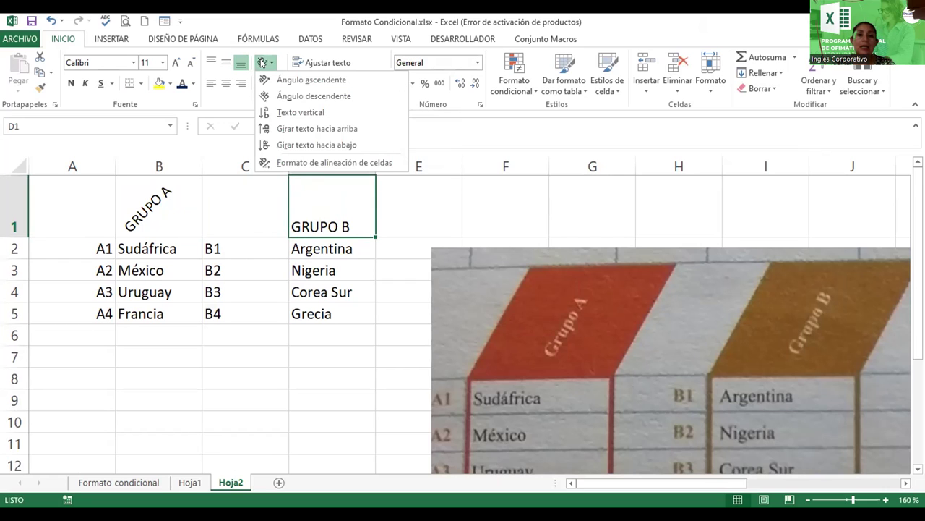
click(276, 80)
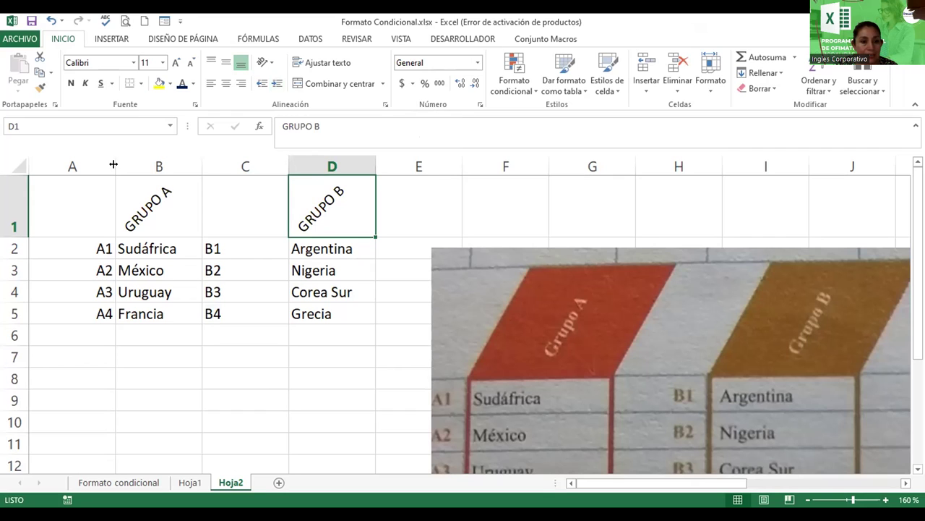
Narrow columns A and C and right-align the B1–B4 codes in C2:C5.
mouse_move(114, 164)
mouse_down()
mouse_move(52, 165)
mouse_move(66, 164)
mouse_up()
drag(226, 164, 190, 169)
drag(178, 245, 176, 304)
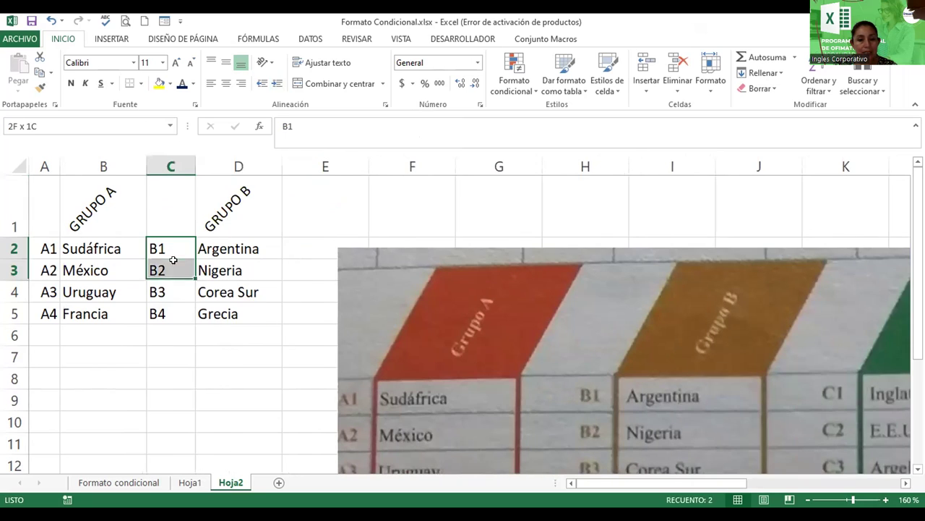
click(242, 84)
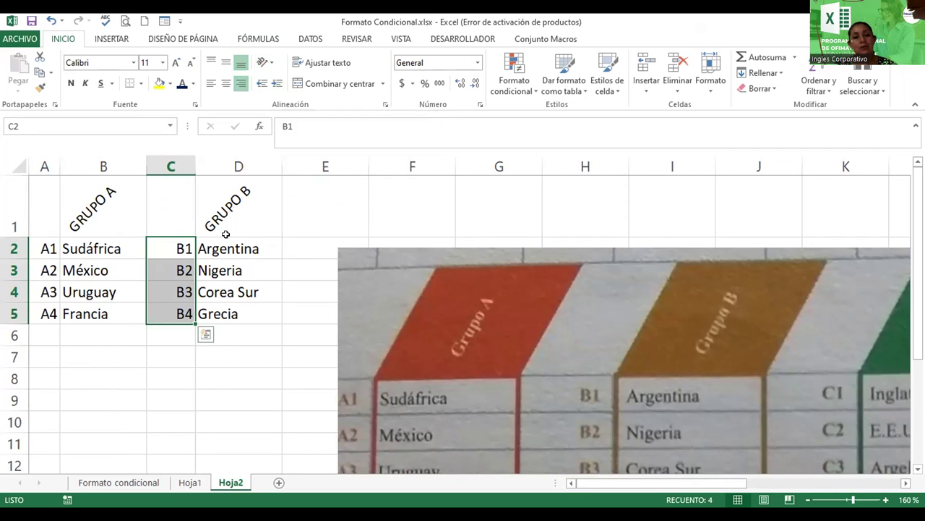
click(224, 212)
click(119, 201)
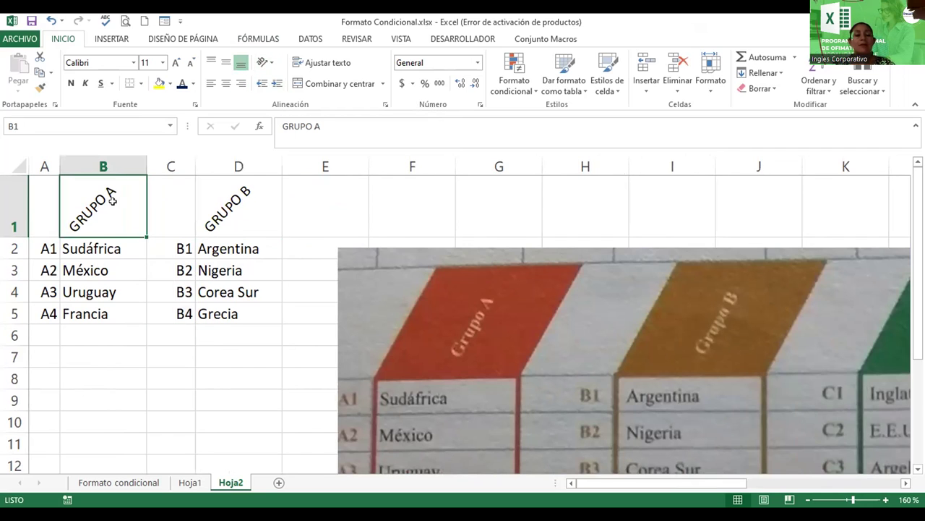
Give the GRUPO A heading a red fill with white text.
click(170, 85)
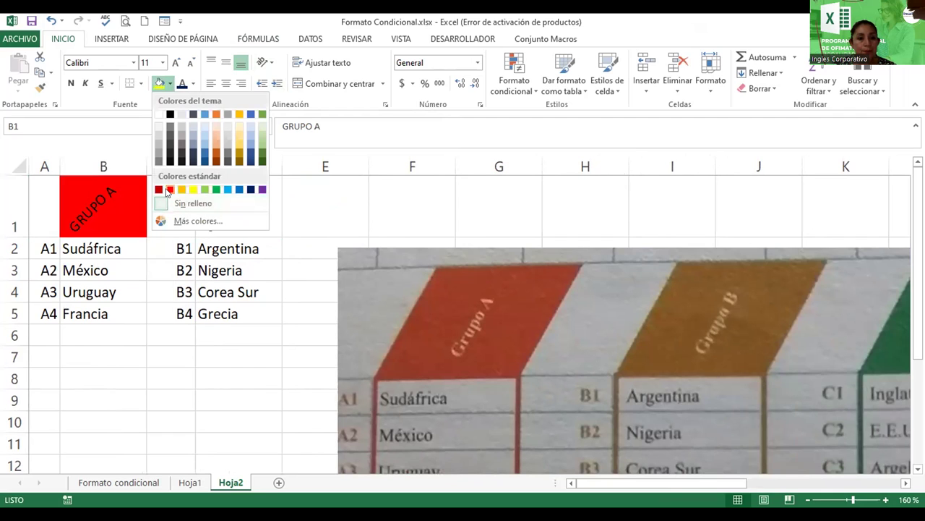
click(169, 189)
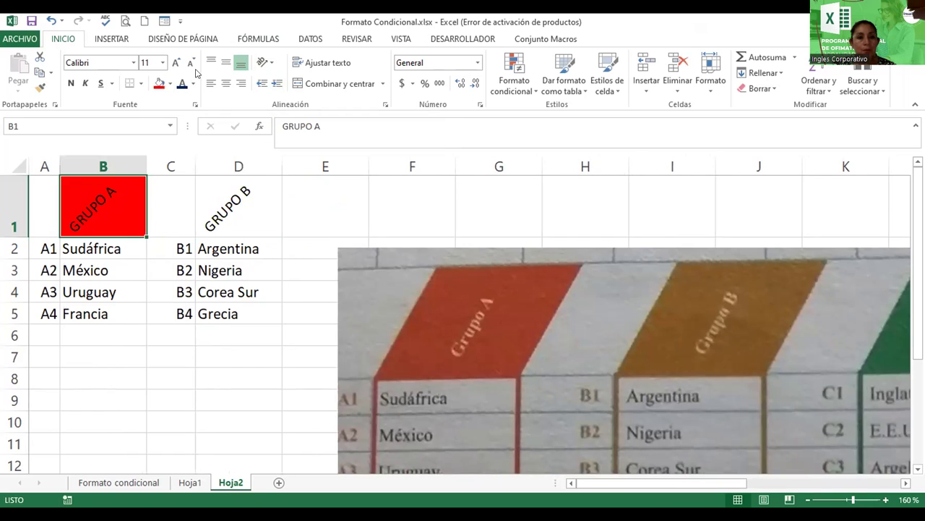
click(193, 84)
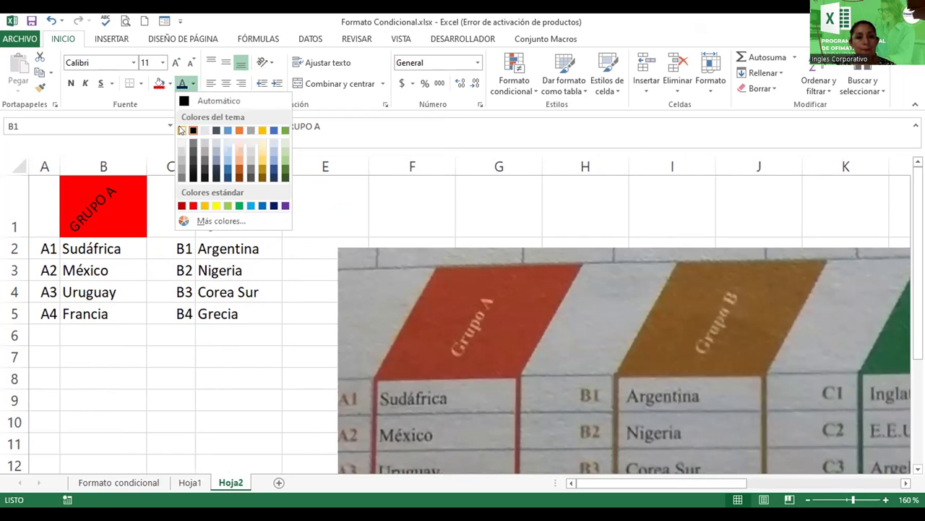
click(182, 130)
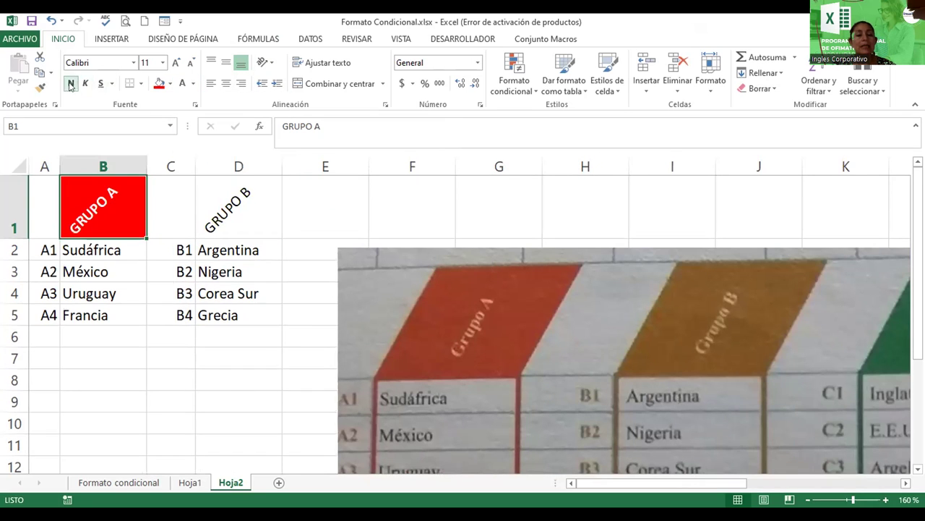
Give GRUPO B a dark gold fill with white bold text, and centre both headings.
click(244, 209)
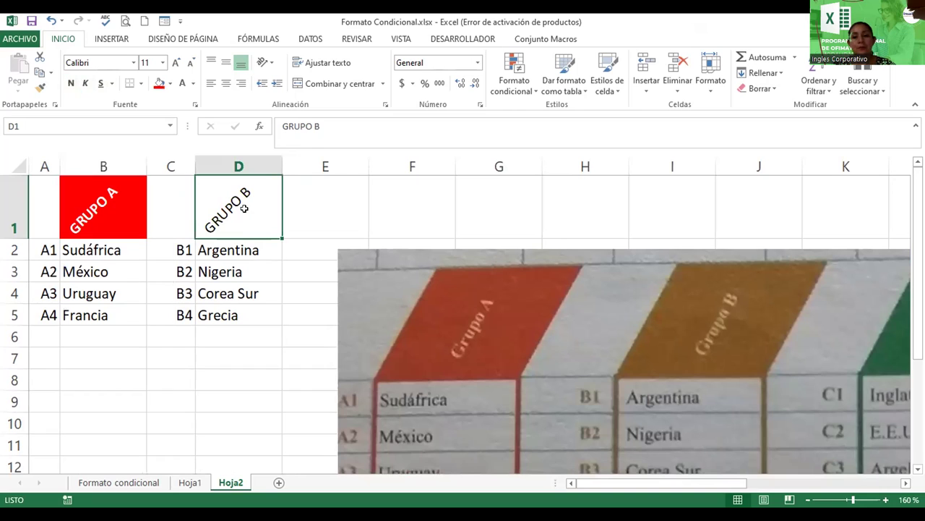
click(168, 84)
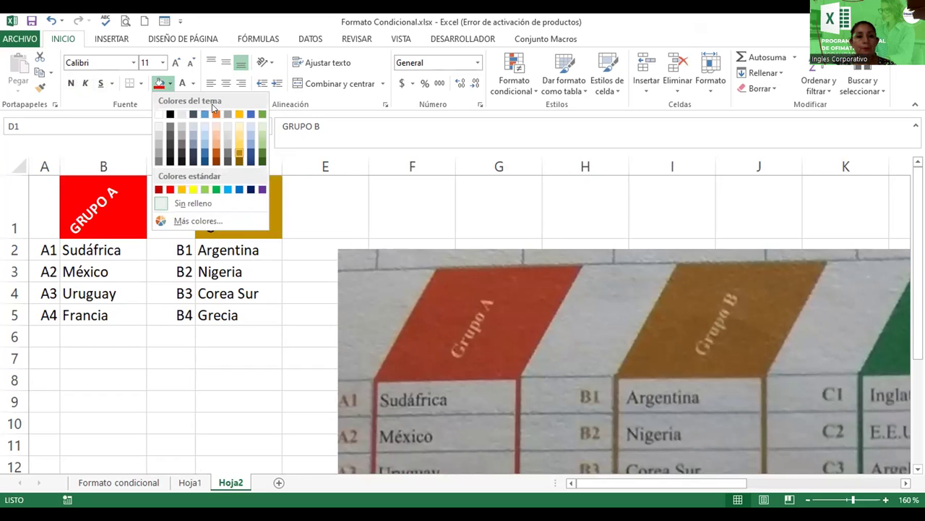
click(239, 153)
click(182, 84)
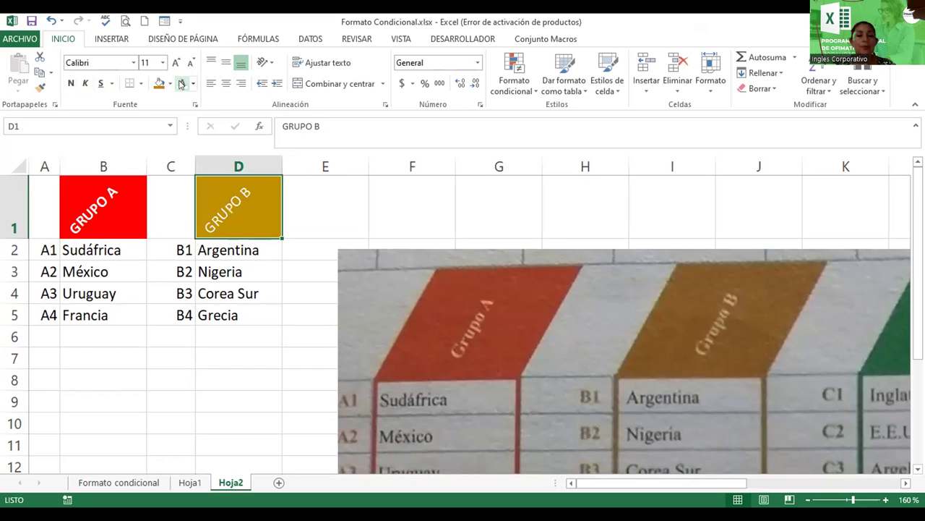
click(71, 83)
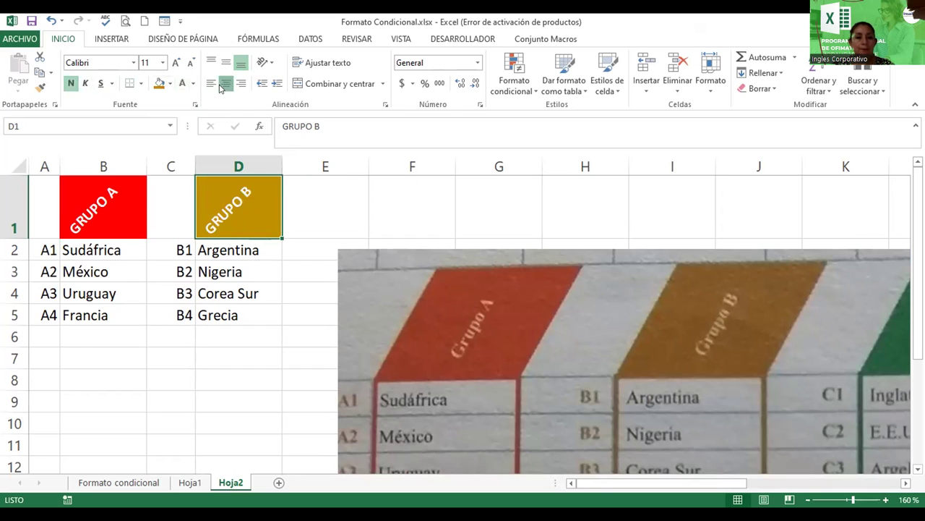
click(225, 83)
click(89, 218)
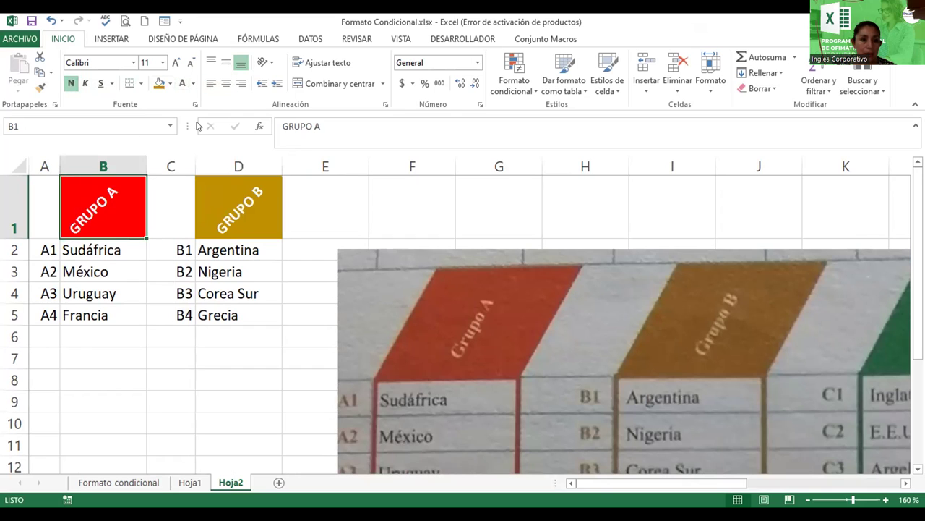
click(226, 83)
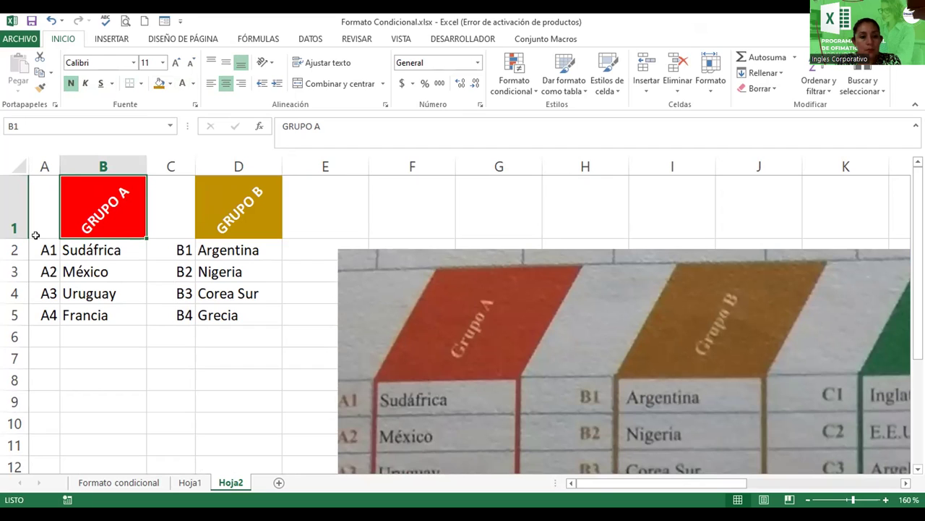
Colour the A1–A4 codes in A2:A5 dark red.
drag(40, 249, 43, 315)
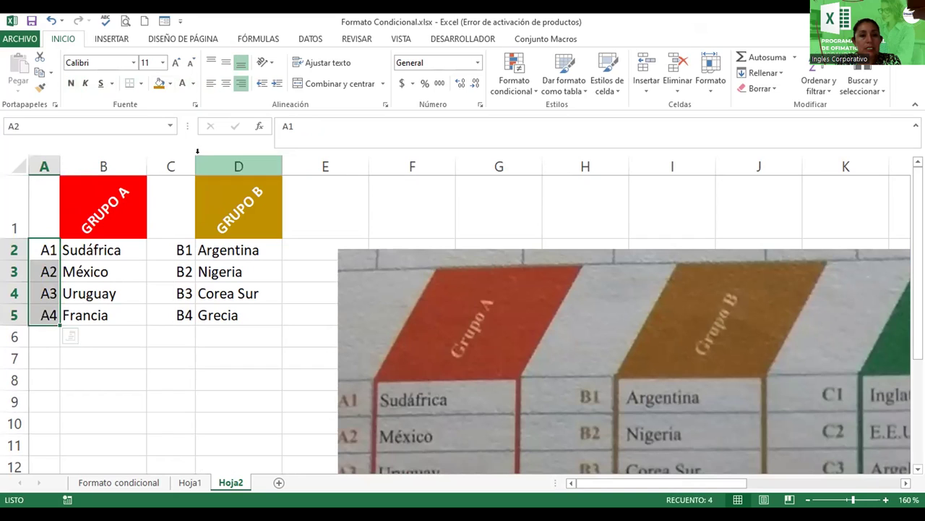
click(193, 84)
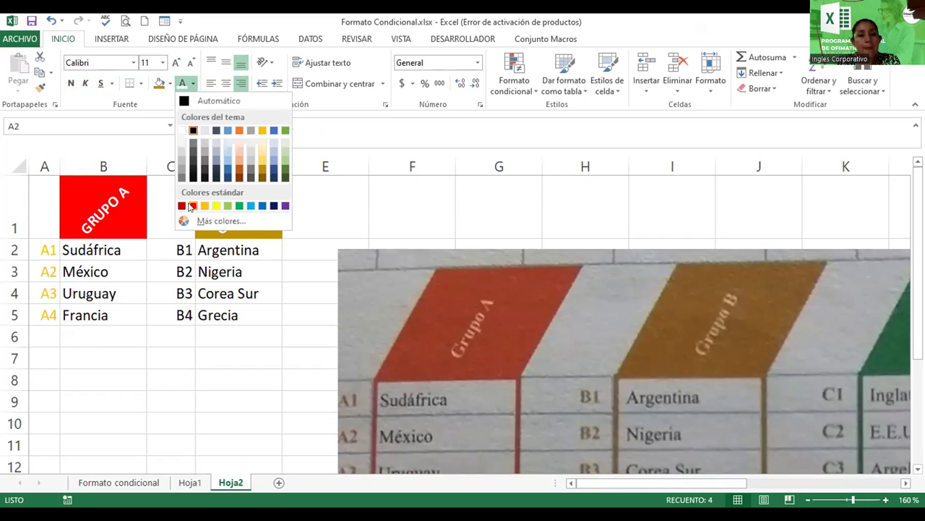
click(183, 208)
Make the B1–B4 codes in C2:C5 dark red and bold, and bold the A1–A4 codes.
drag(174, 251, 177, 318)
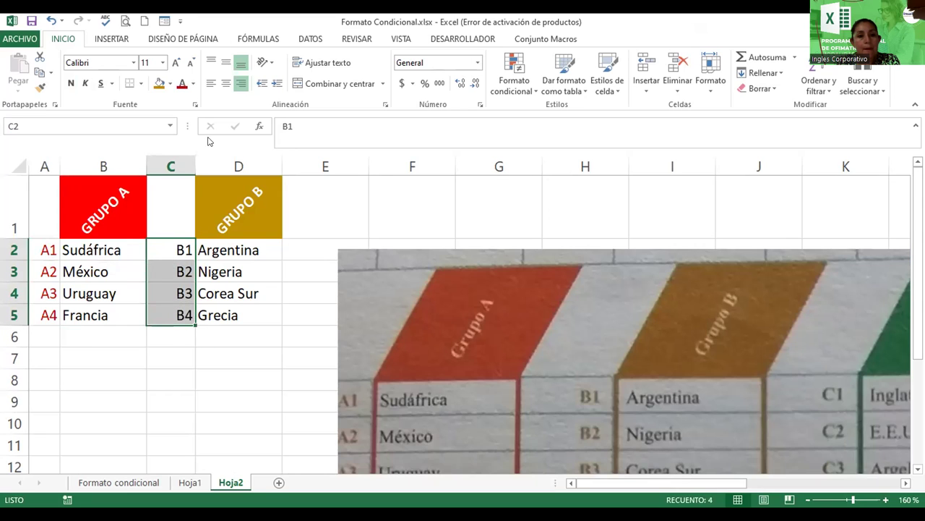
click(181, 84)
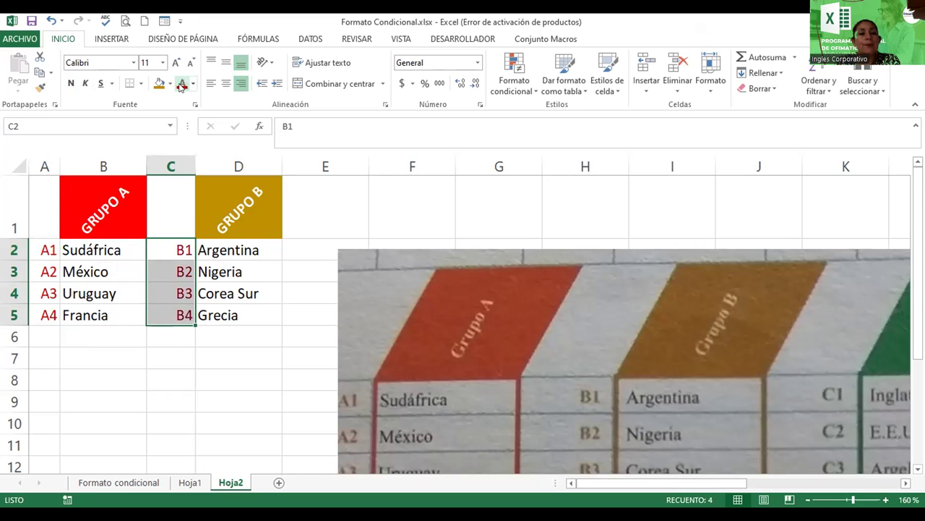
click(71, 85)
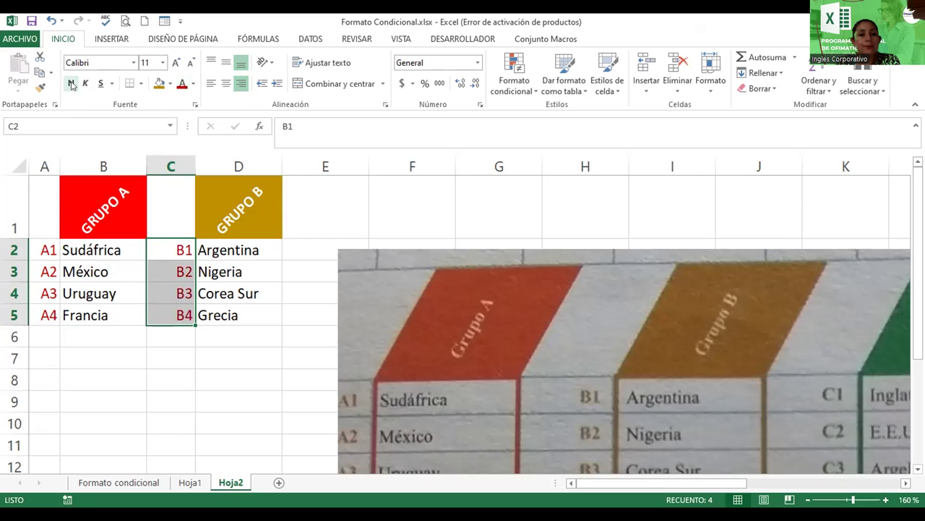
click(70, 85)
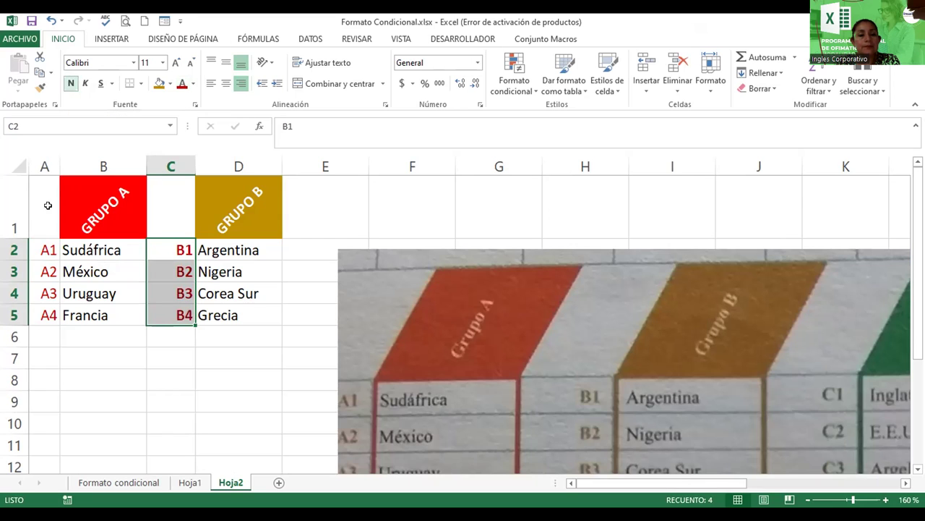
drag(49, 248, 41, 303)
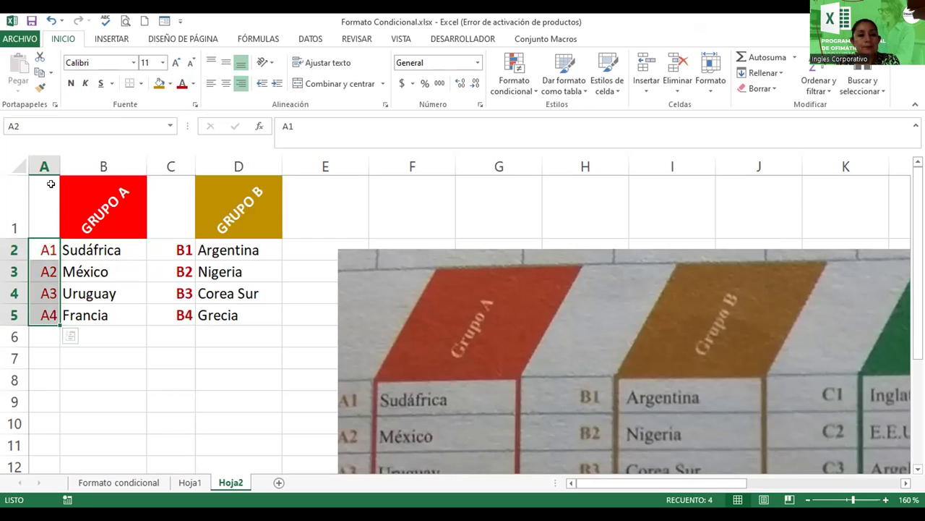
click(69, 82)
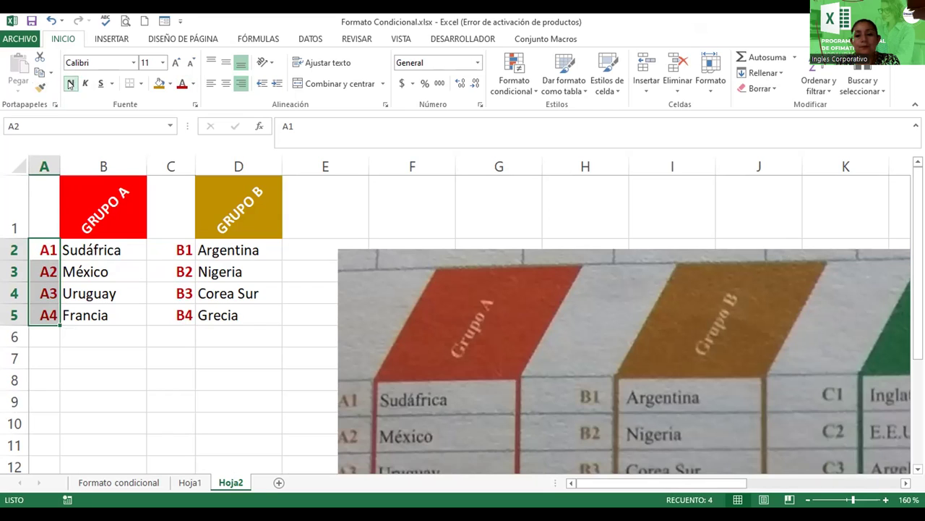
Recolour the B1–B4 codes gold and compare the result with the reference picture.
drag(177, 249, 174, 315)
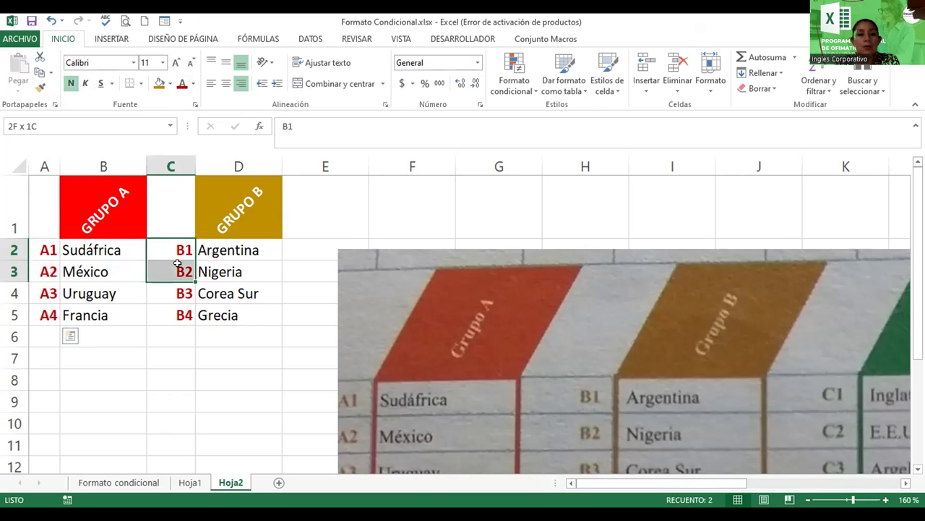
click(192, 85)
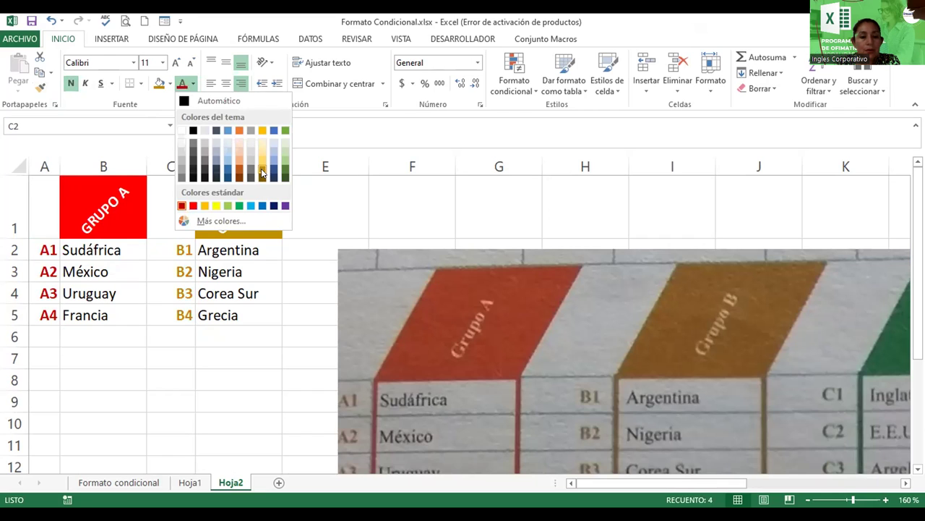
click(262, 173)
click(322, 207)
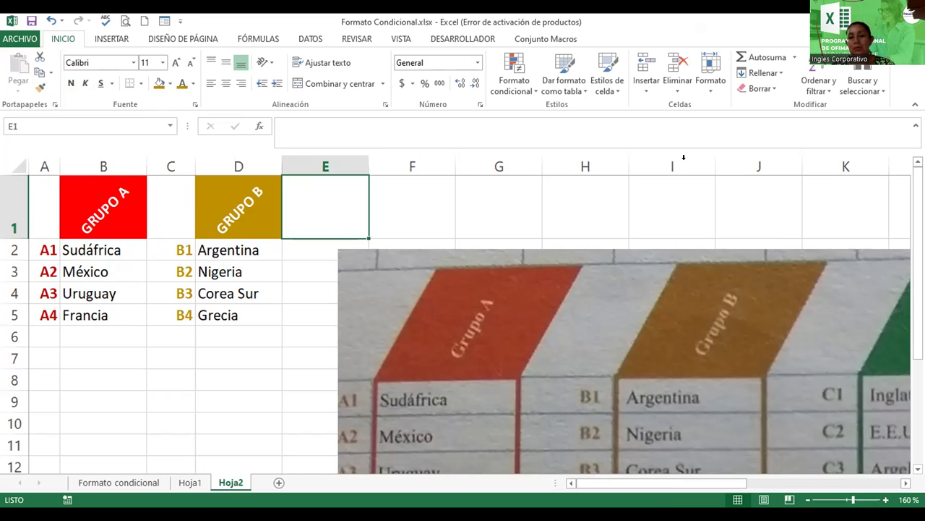
click(569, 417)
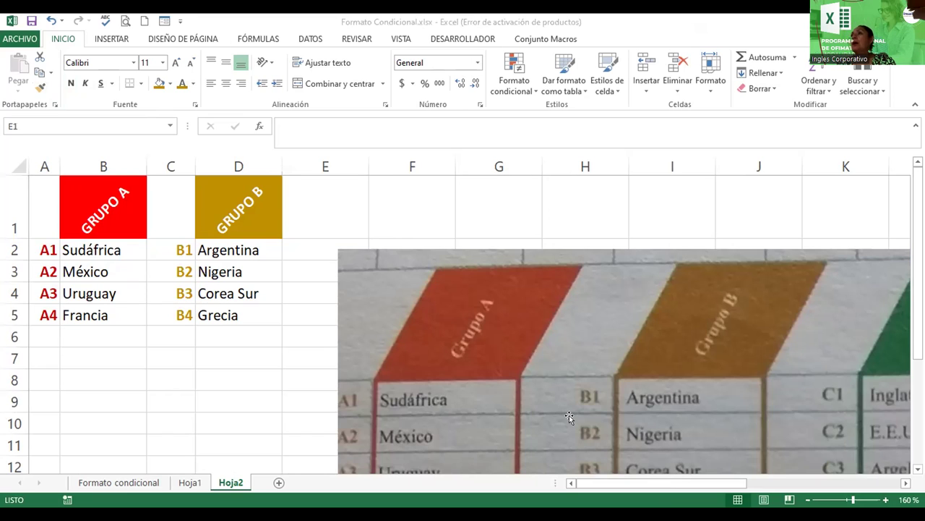
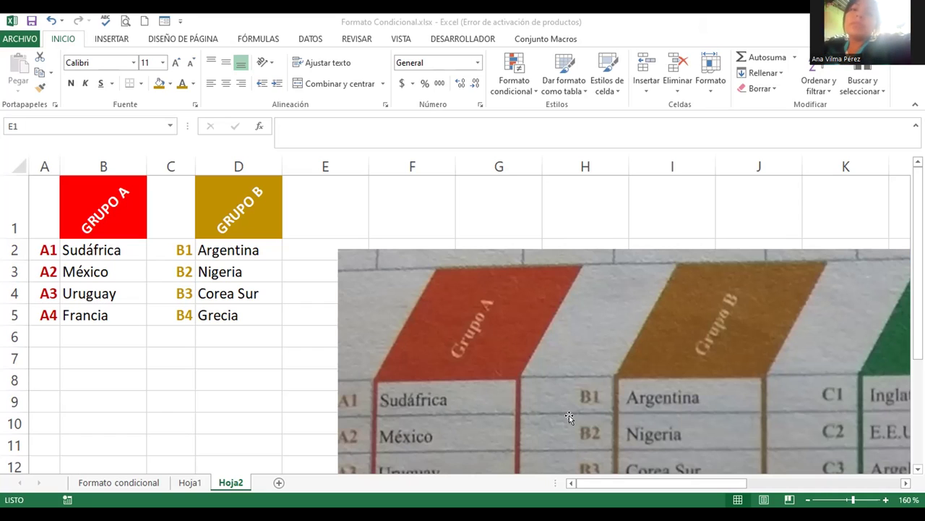
Reset the GRUPO A header in B1 to an ascending-angle text slant.
click(106, 211)
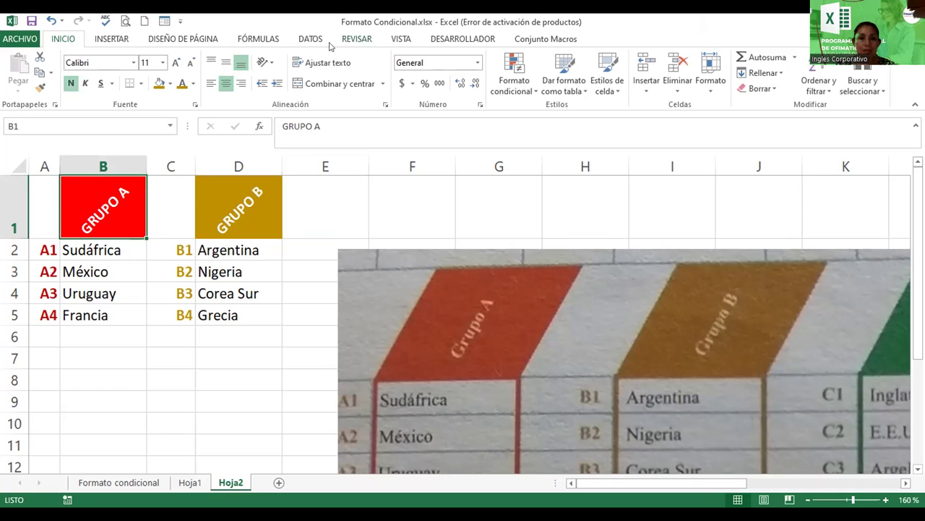
click(273, 64)
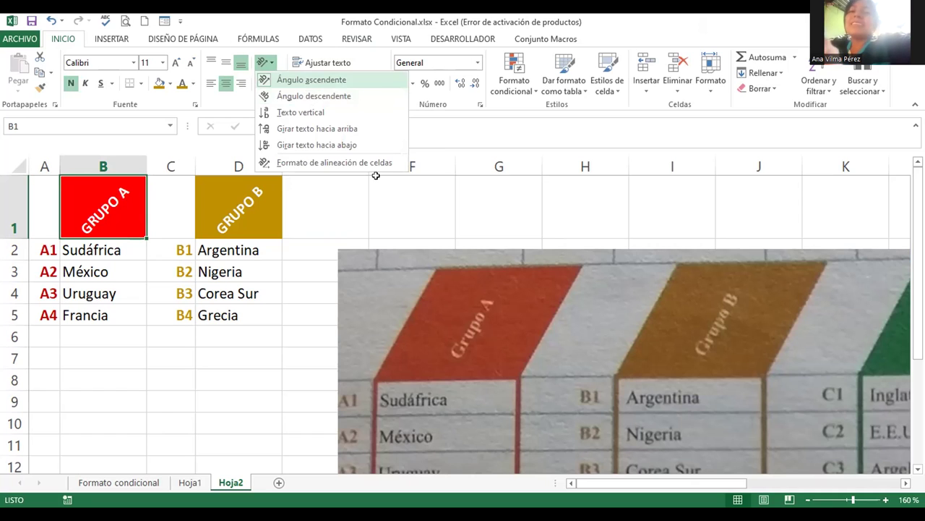
click(316, 81)
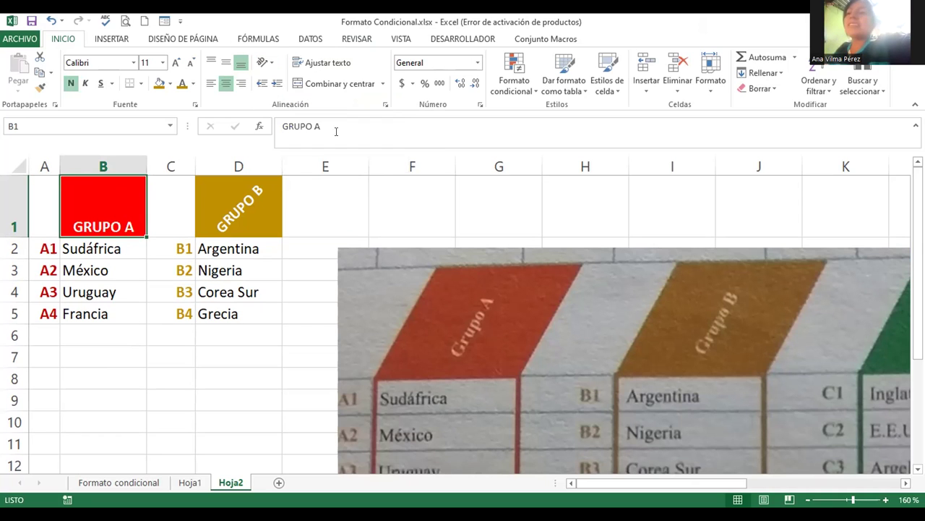
click(265, 63)
click(283, 84)
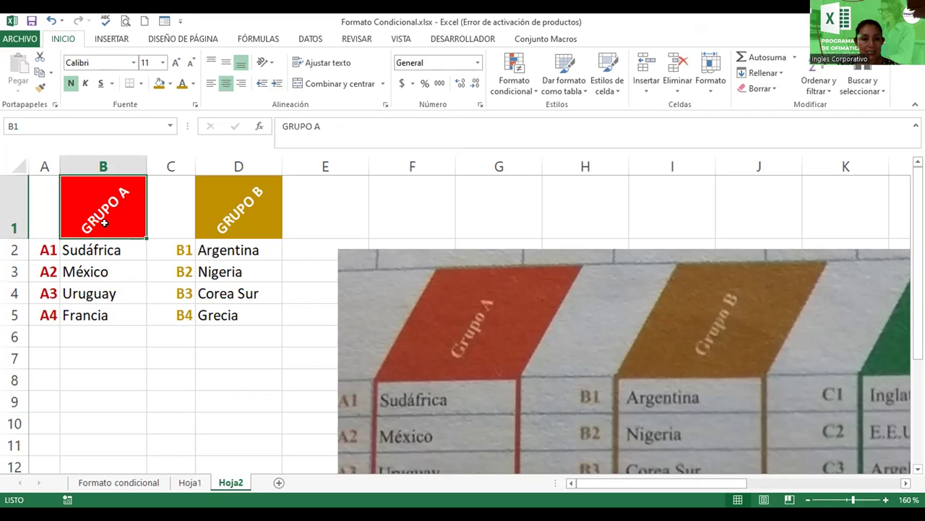
Give B1:B5 a thick dark red outline border.
drag(117, 212, 116, 310)
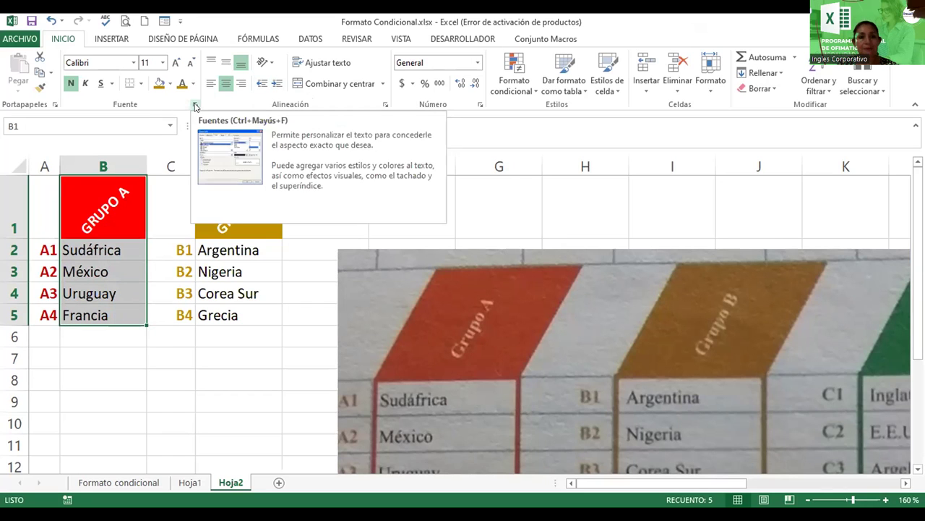
click(194, 106)
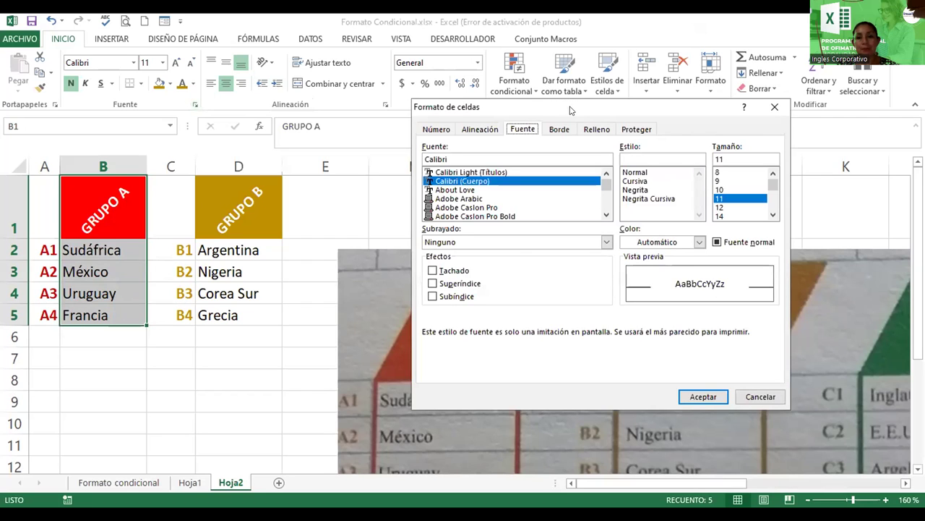
click(557, 130)
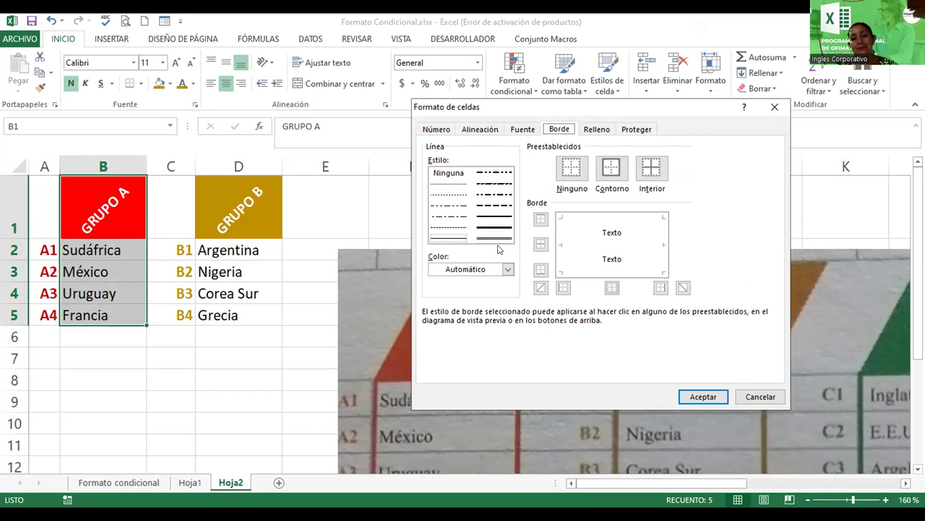
click(508, 269)
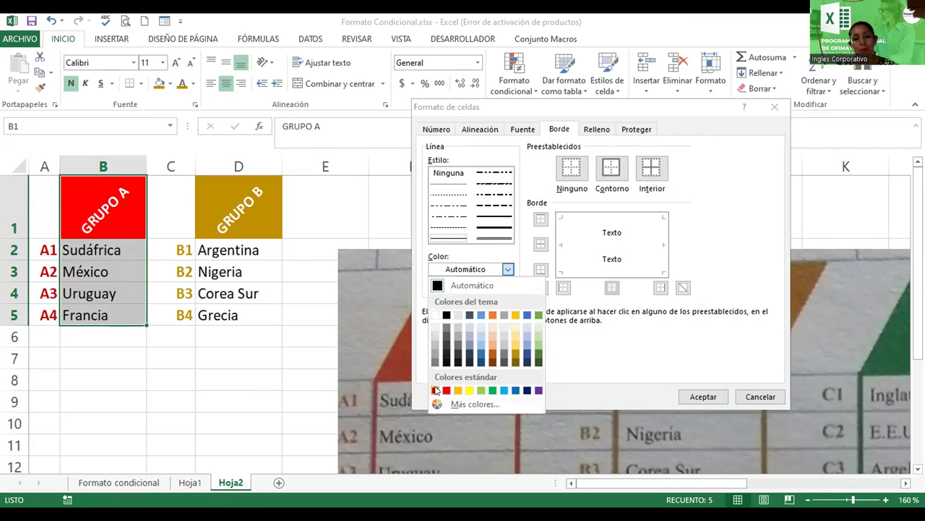
click(435, 390)
click(490, 229)
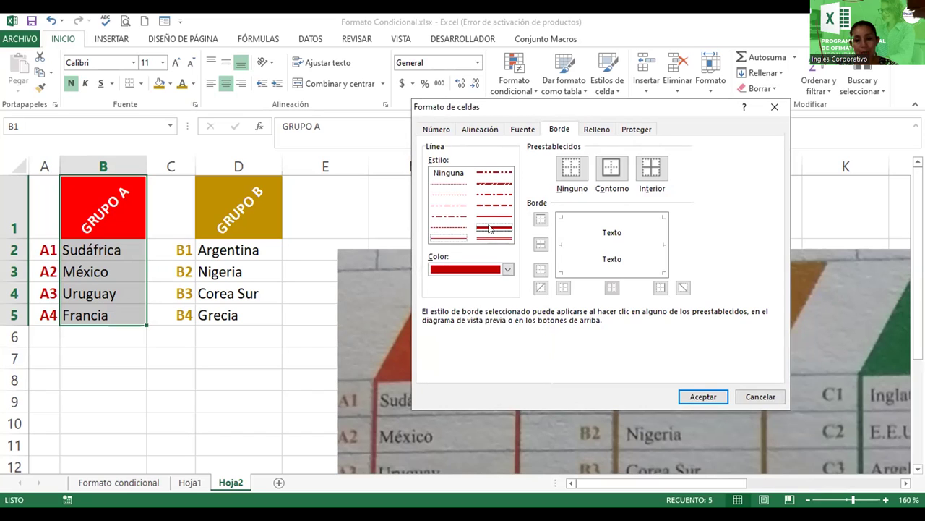
click(612, 168)
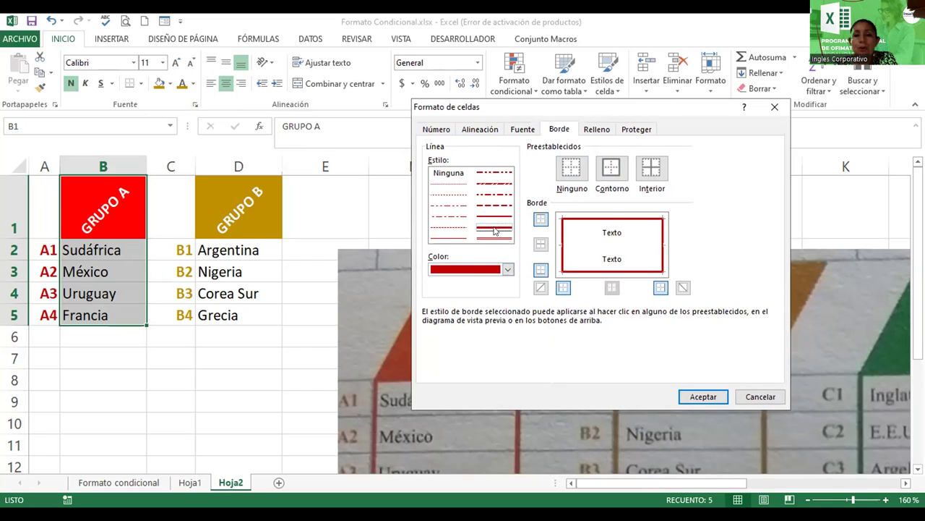
click(613, 163)
click(694, 395)
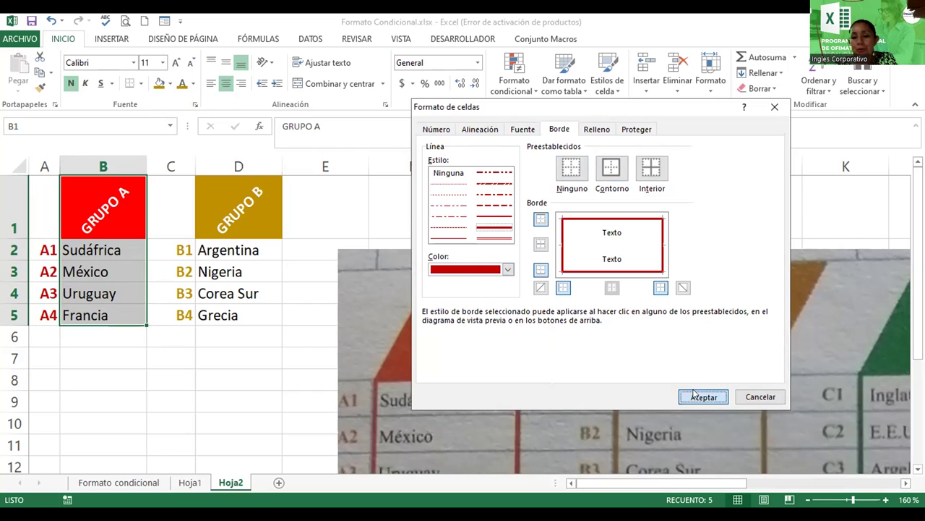
click(694, 396)
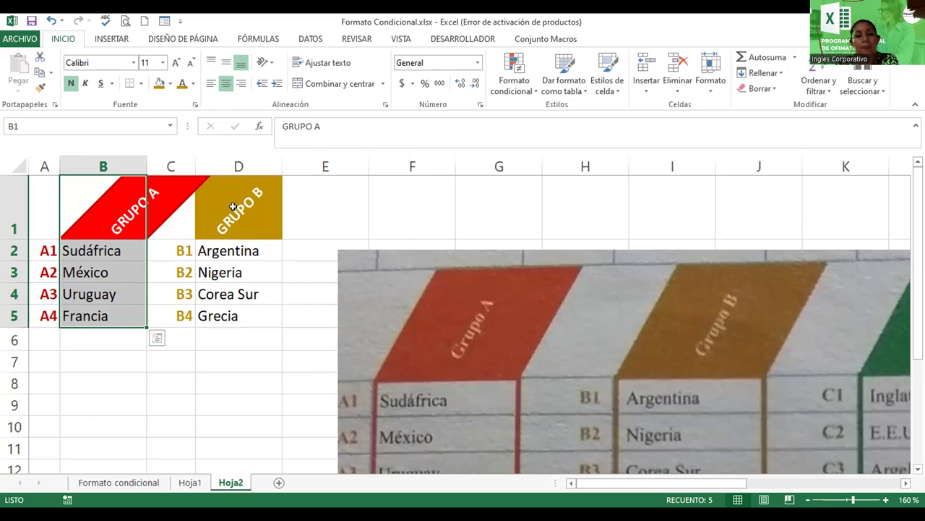
click(249, 225)
Outline D1:D5 with a thick gold border and shift the reference photo up-left.
drag(238, 193, 237, 306)
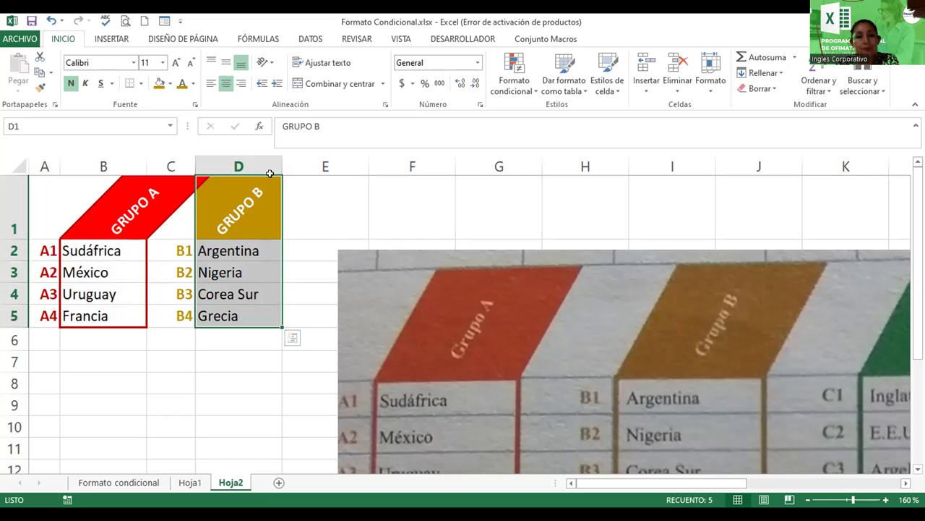
click(194, 106)
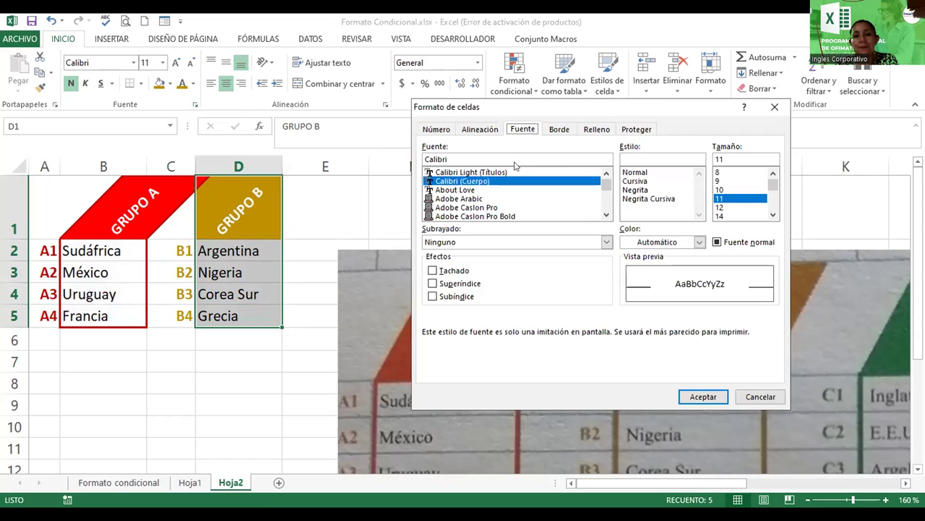
click(556, 129)
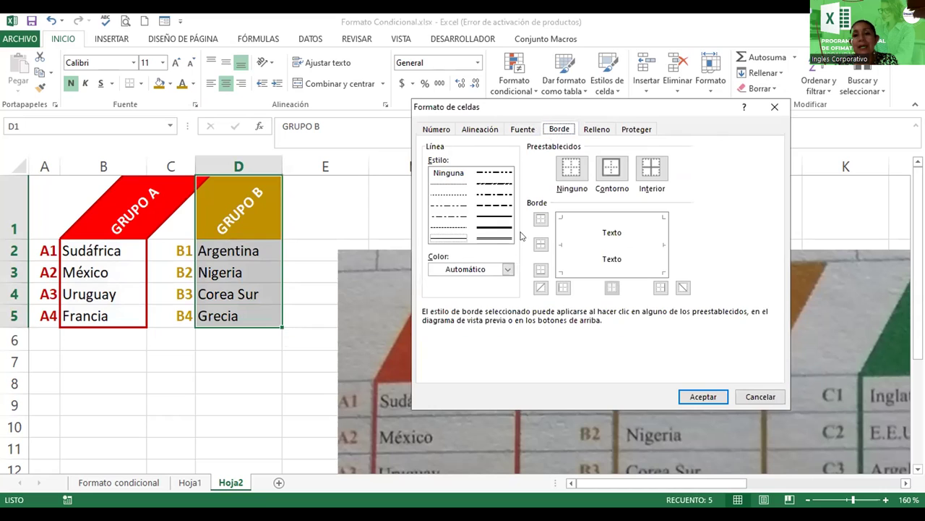
click(509, 269)
click(509, 269)
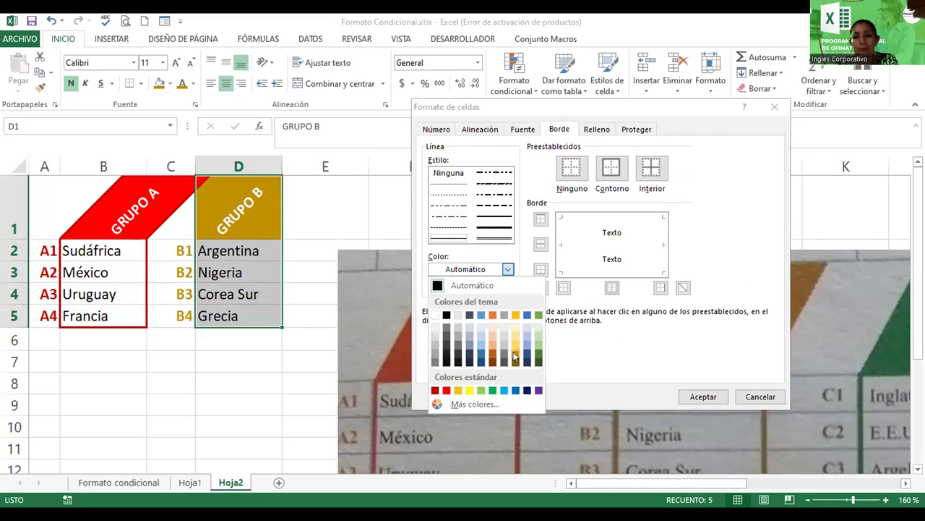
click(514, 356)
click(496, 226)
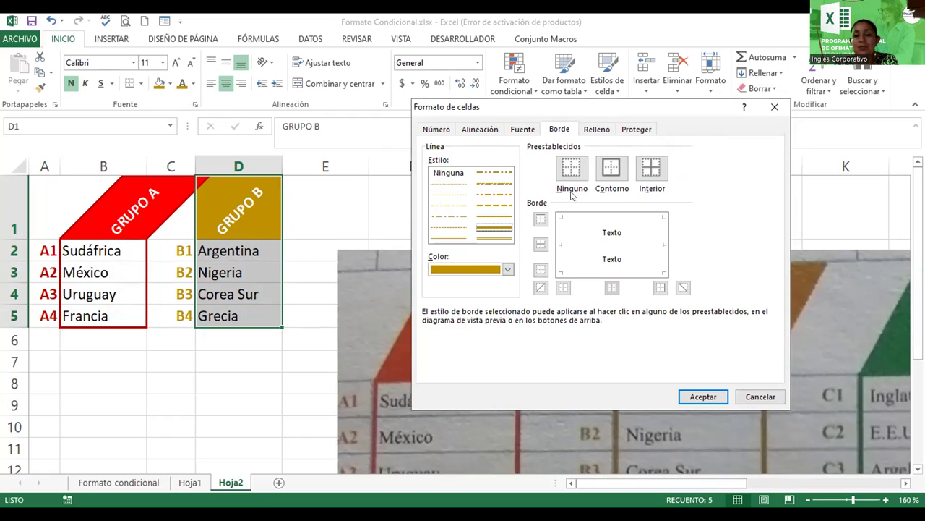
click(611, 169)
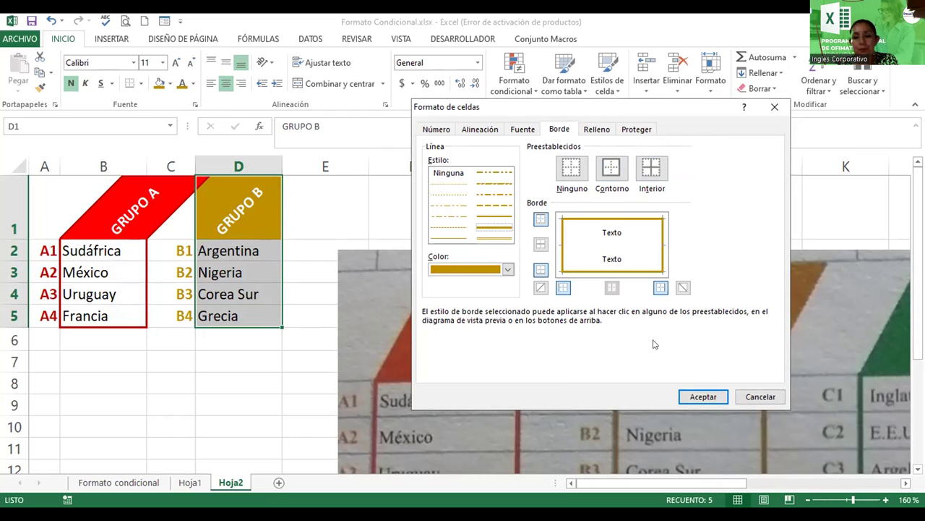
click(696, 397)
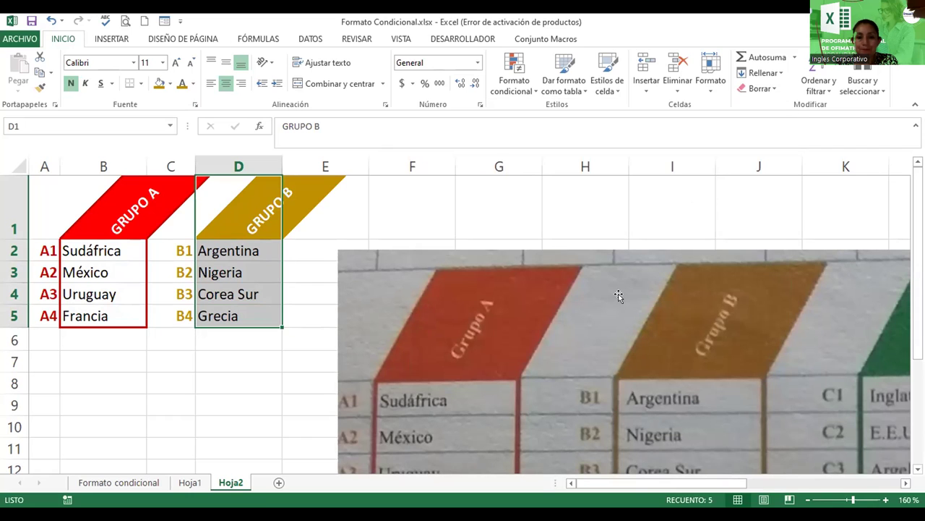
drag(593, 290, 572, 241)
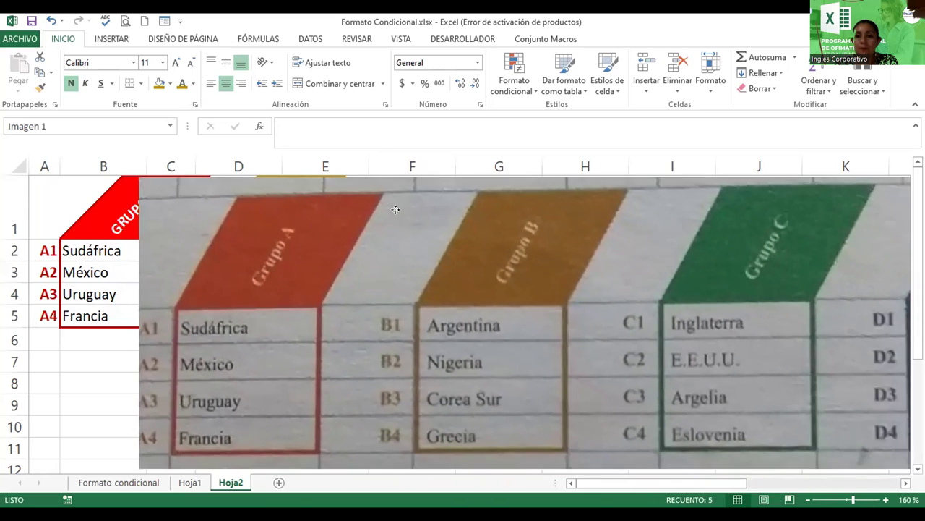
Move the reference photo left and crop it down to the Grupo C section.
drag(571, 240, 399, 212)
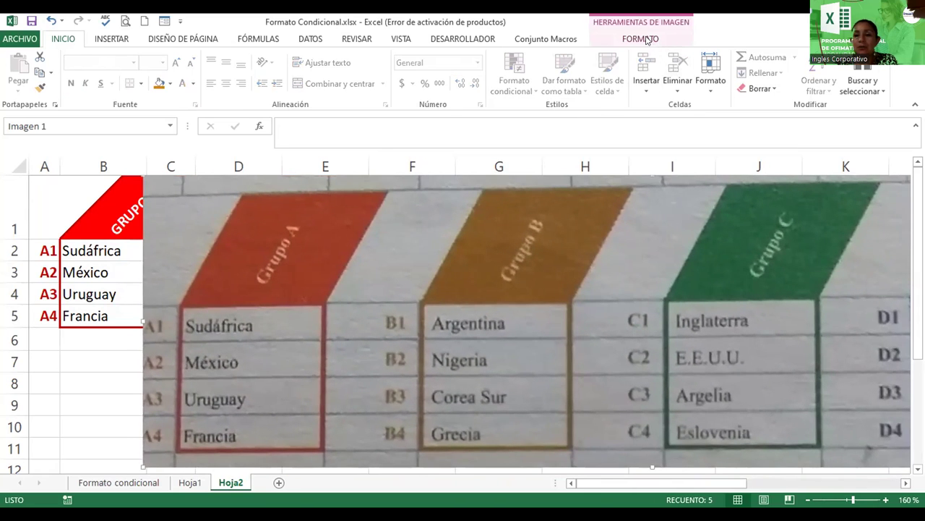
click(647, 41)
click(767, 76)
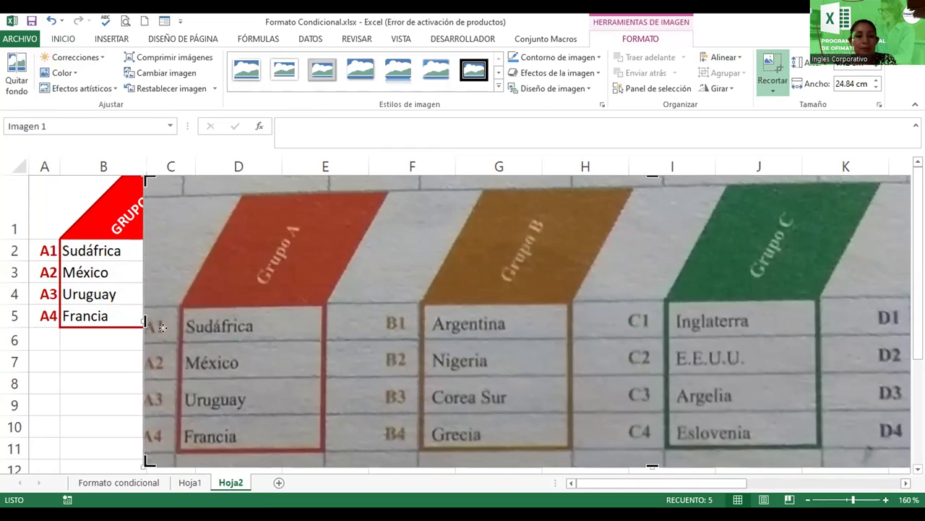
mouse_move(145, 321)
mouse_down()
mouse_move(637, 347)
mouse_move(616, 348)
mouse_up()
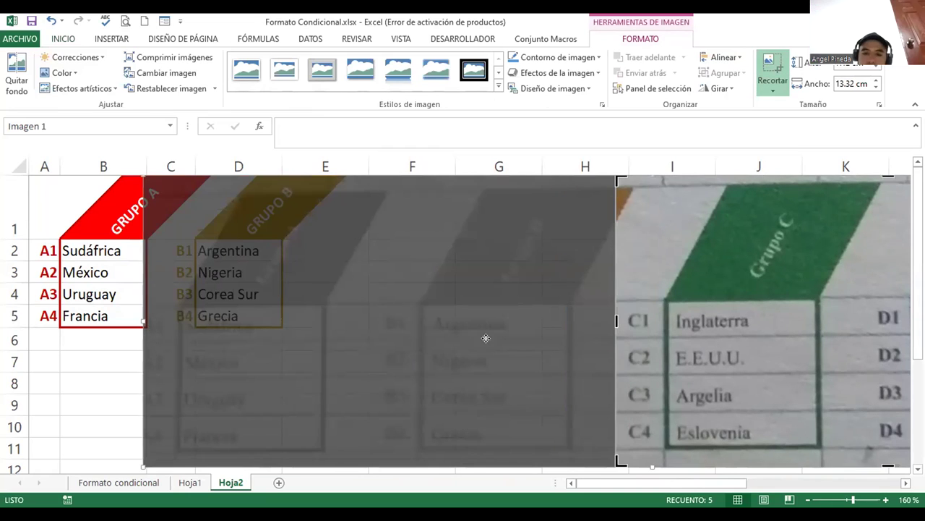
click(128, 364)
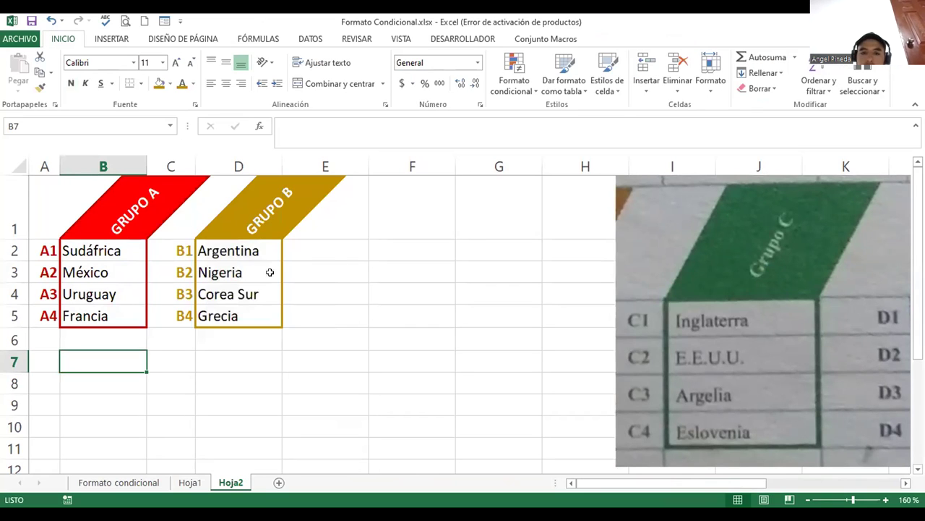
drag(259, 209, 253, 311)
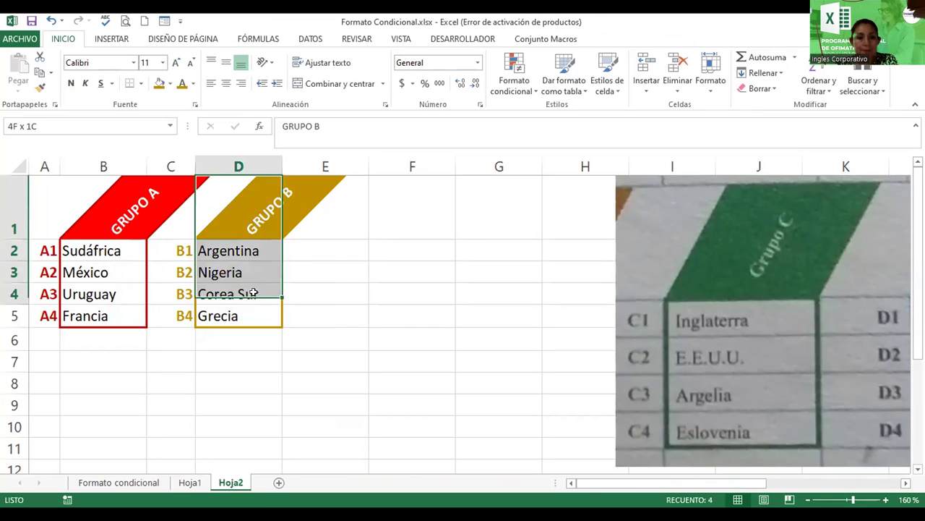
Reconfirm the gold outline on D1:D5 and reposition the photo to show groups C and D.
click(385, 105)
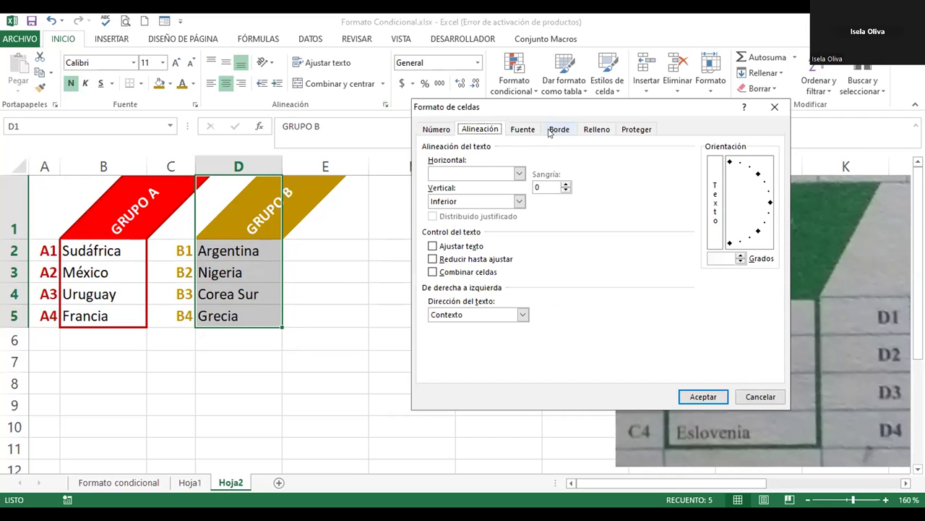
click(559, 130)
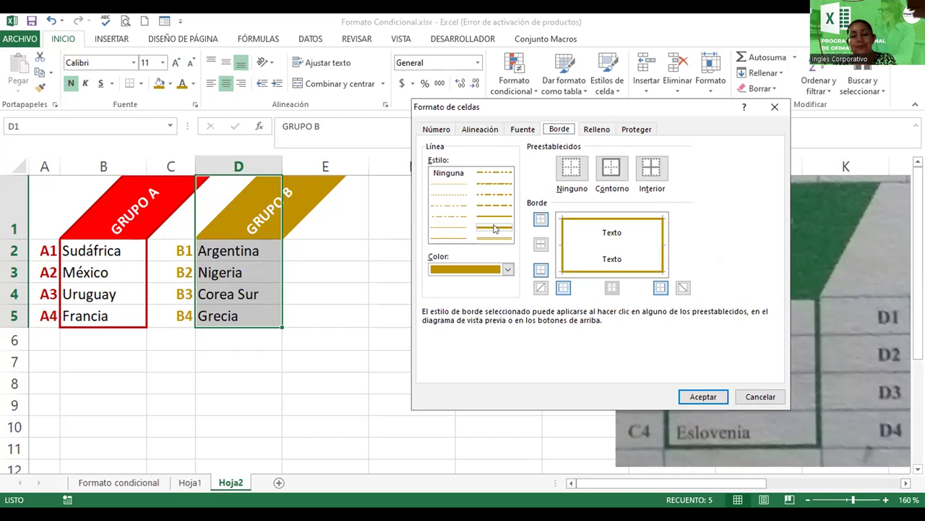
click(703, 396)
click(713, 333)
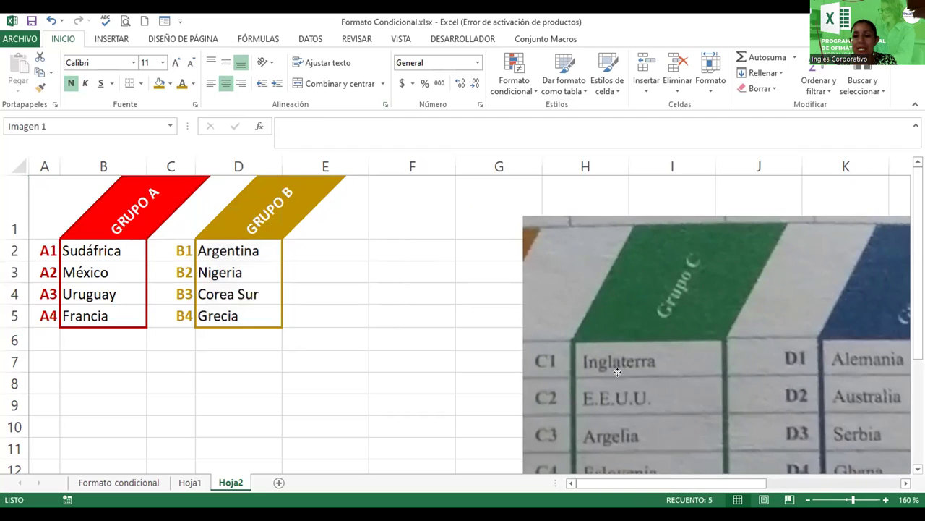
Enter the heading GRUPO C in F1.
click(408, 203)
text(gRUP)
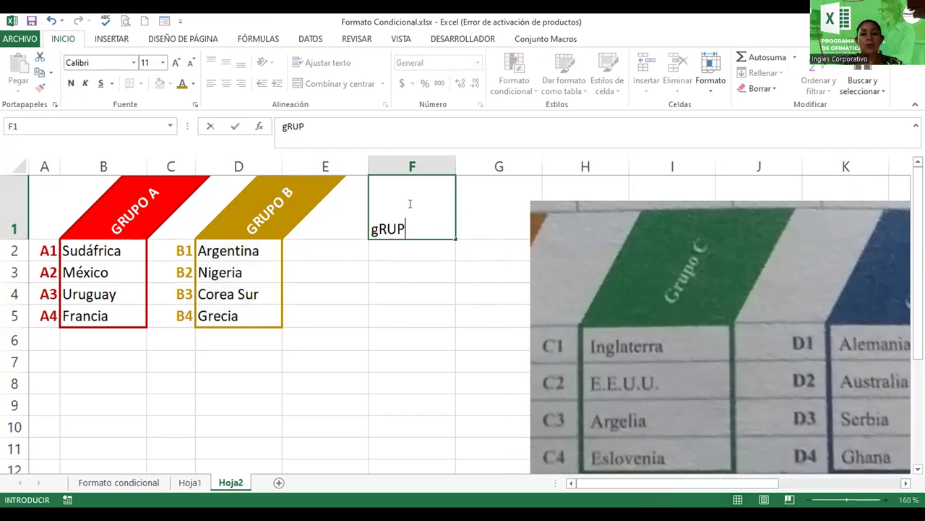
key(BackSpace)
key(BackSpace)
key(BackSpace)
key(BackSpace)
text(Gg)
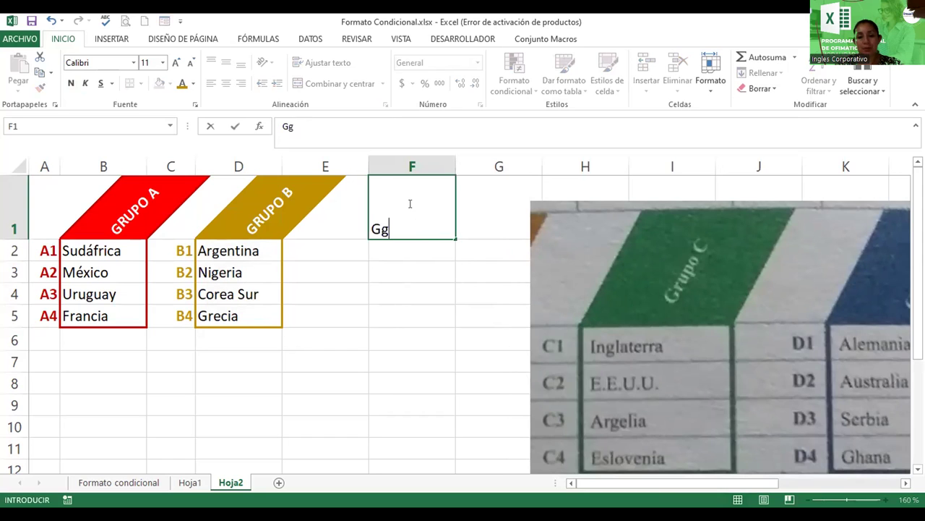
key(BackSpace)
text(RUPO c)
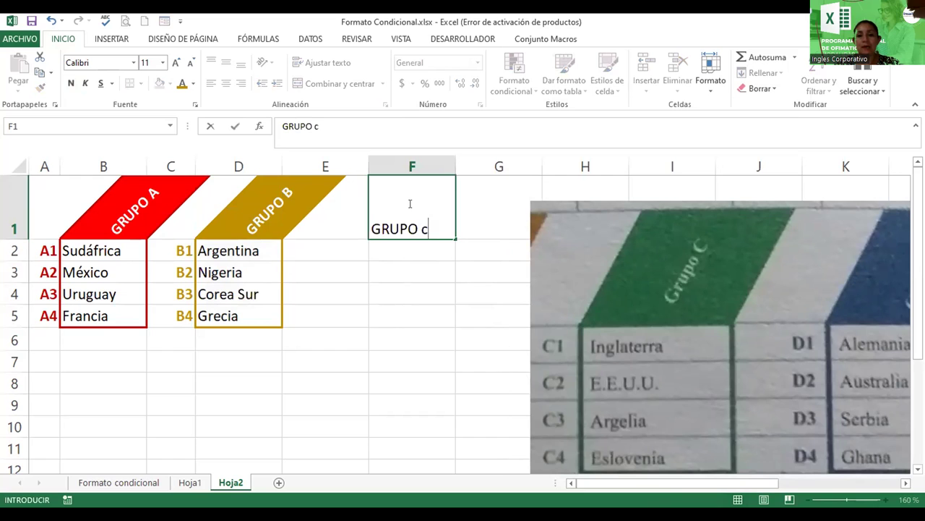
key(Return)
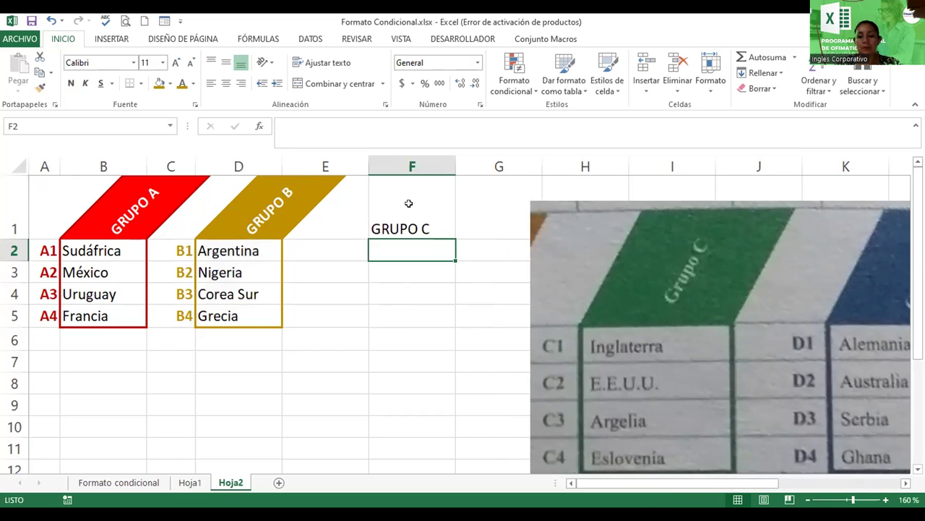
Fill right-aligned labels C1–C4 into E2:E5.
key(Left)
text(C1)
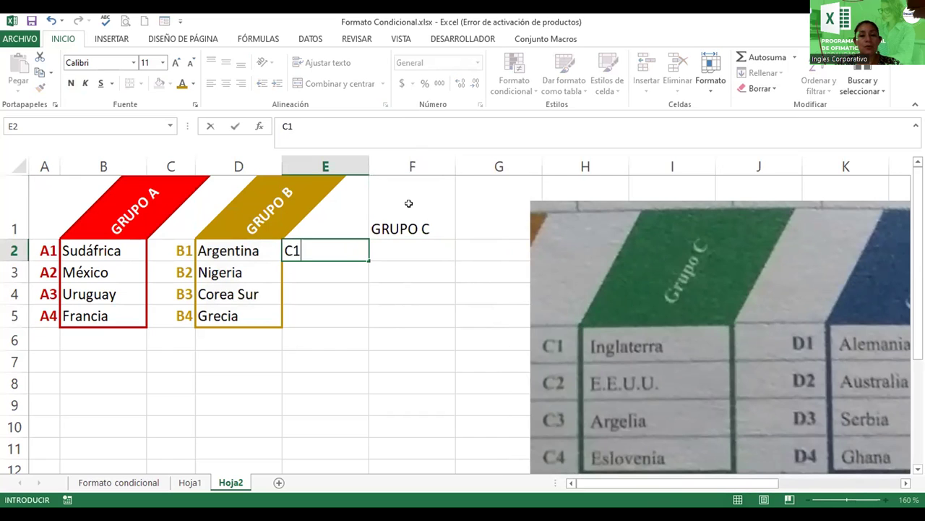
key(Return)
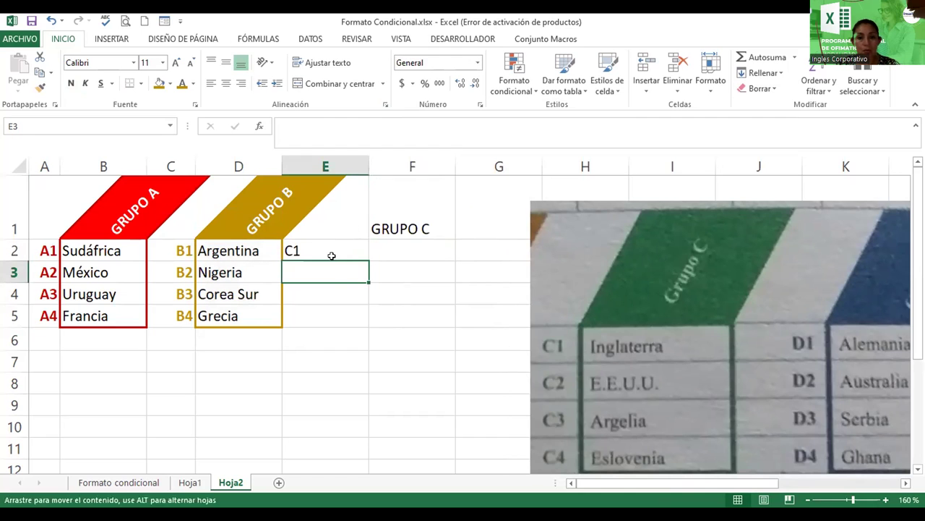
click(331, 250)
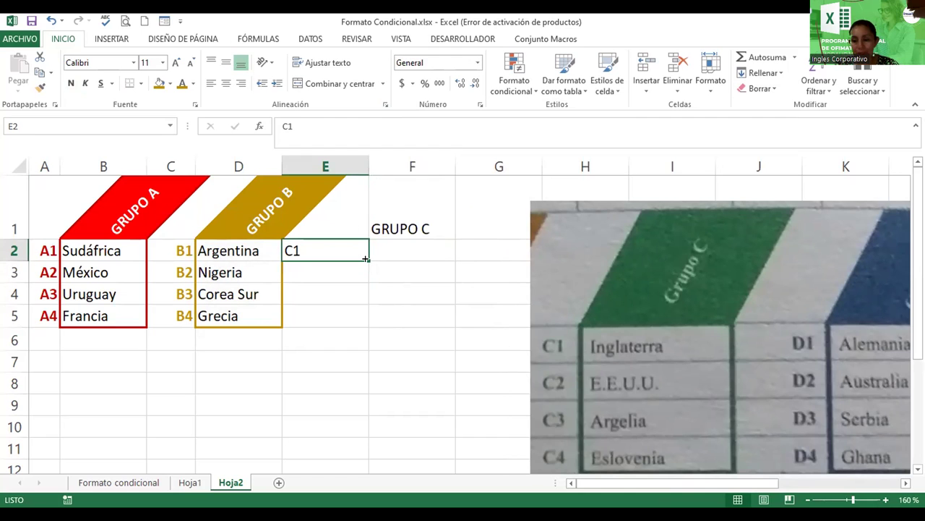
drag(366, 258, 363, 326)
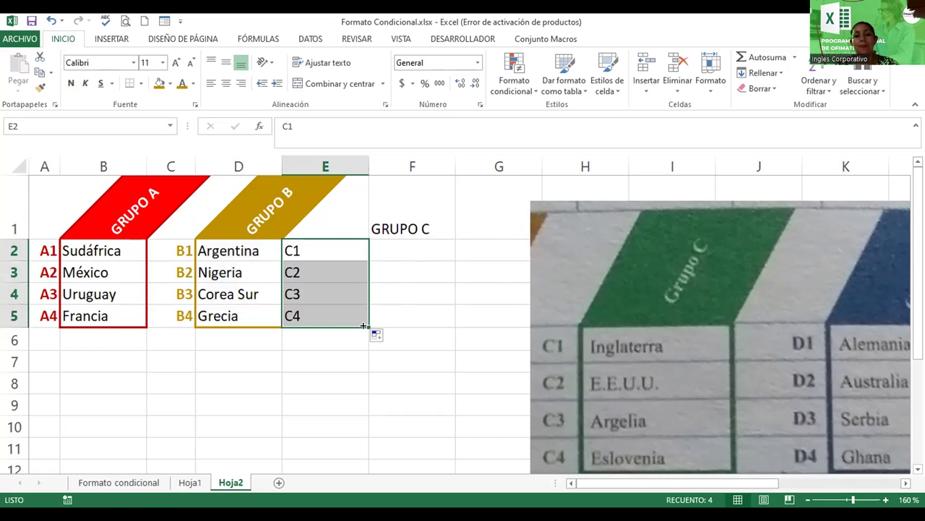
click(241, 84)
List Inglaterra, EE UU, Argelia and Eslovenia in F2:F5.
click(387, 250)
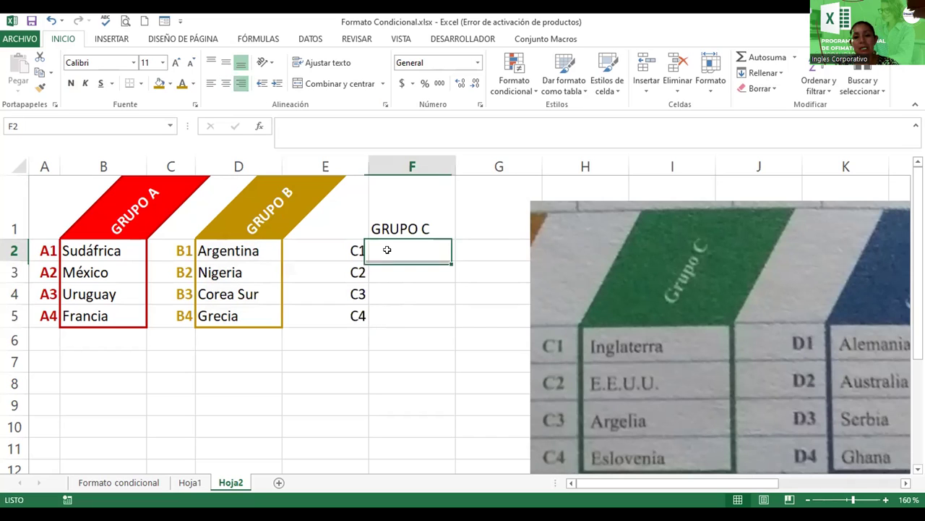
text(i)
text(Inglaterra)
key(Return)
text(EE UU)
key(Return)
text(Argelia)
key(Return)
text(Es)
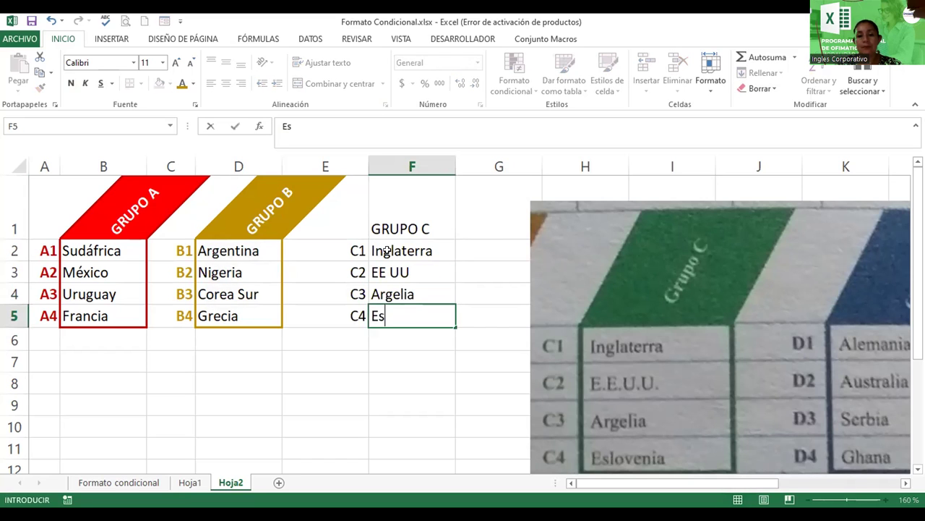
text(lovi)
key(BackSpace)
text(enia)
key(Return)
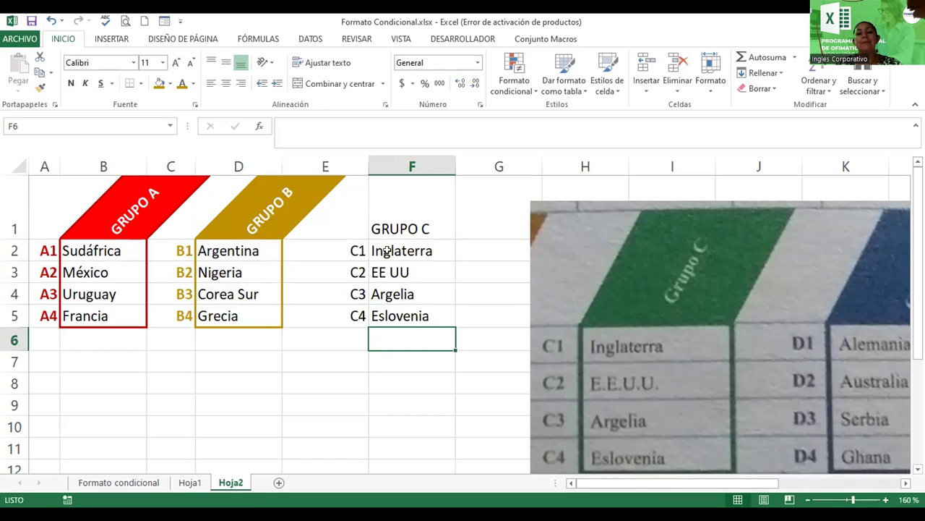
click(400, 213)
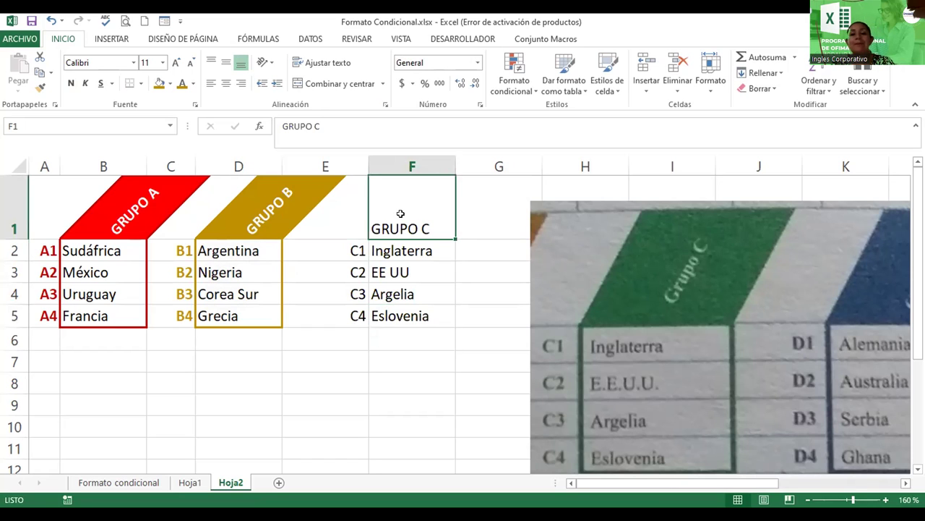
Fill F1 green with white text slanted at an ascending angle.
click(171, 83)
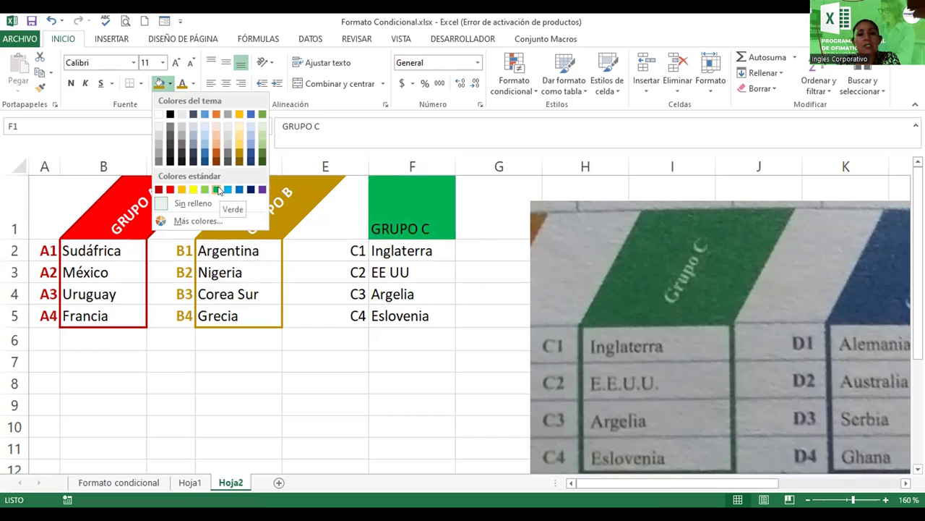
click(215, 187)
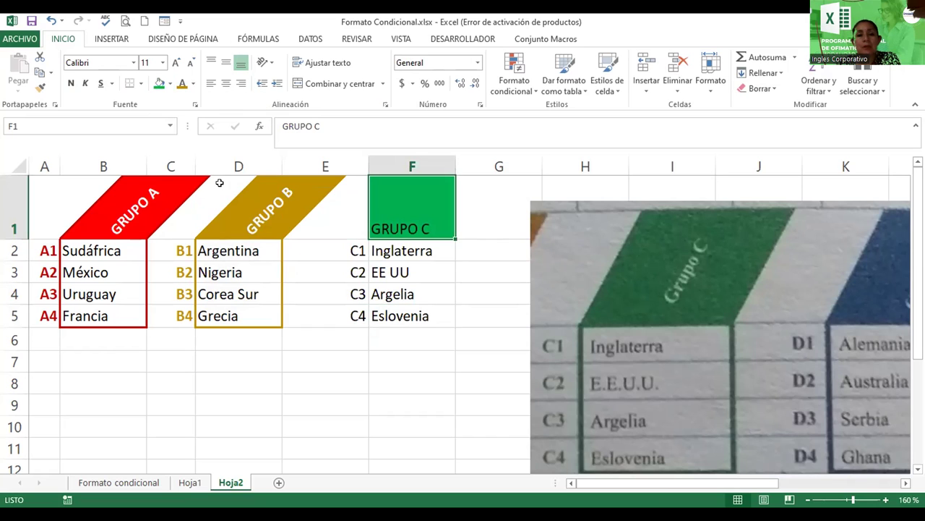
click(272, 65)
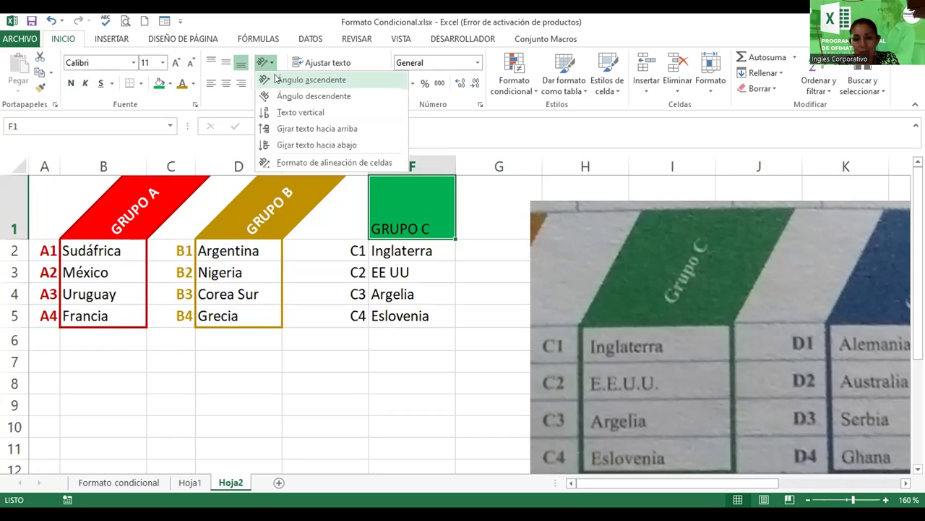
click(276, 79)
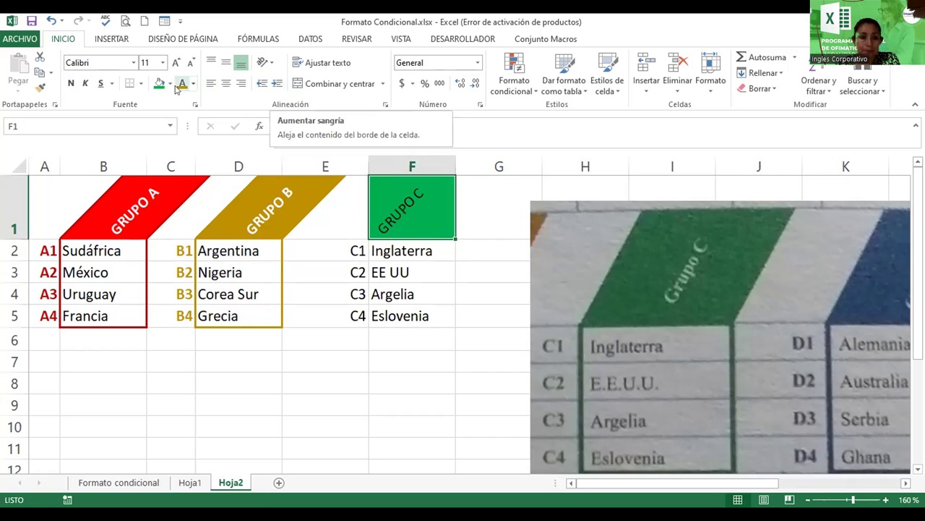
click(192, 84)
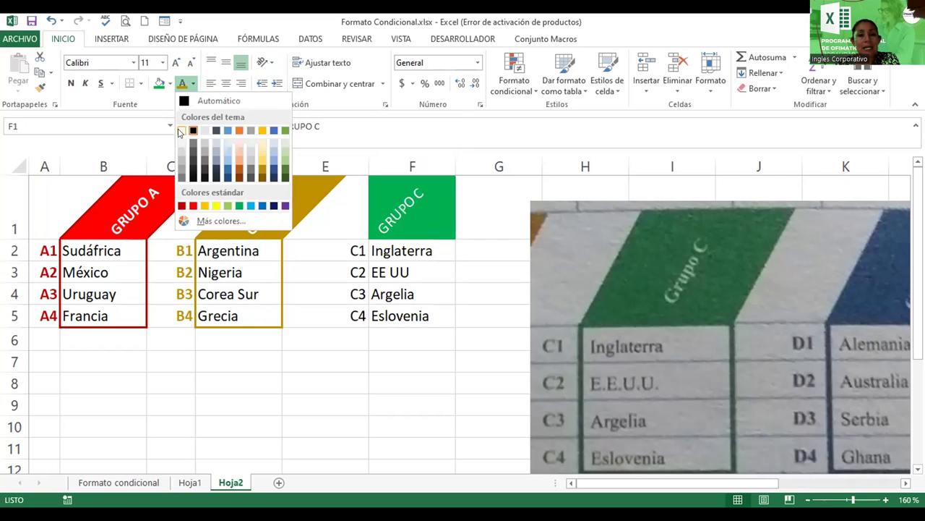
click(182, 130)
drag(410, 205, 417, 313)
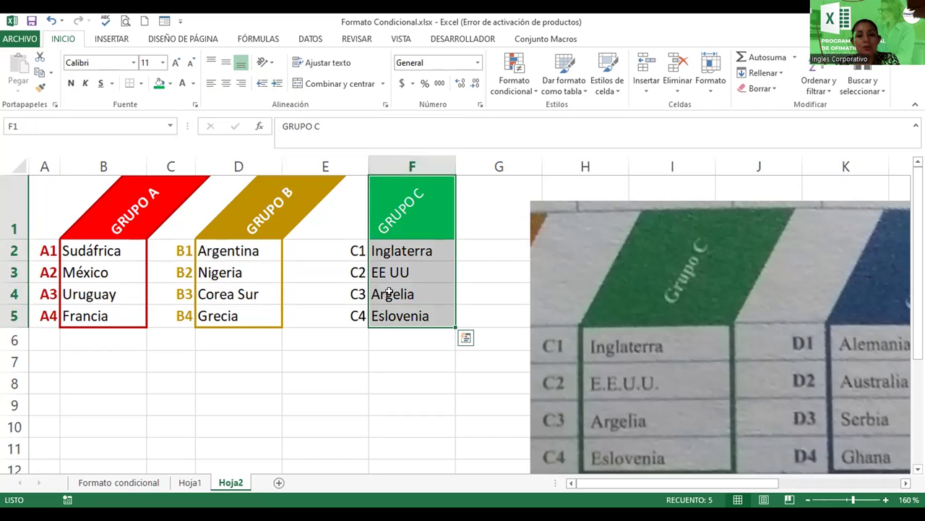
Surround F1:F5 with a thick green outline border.
click(384, 106)
click(556, 128)
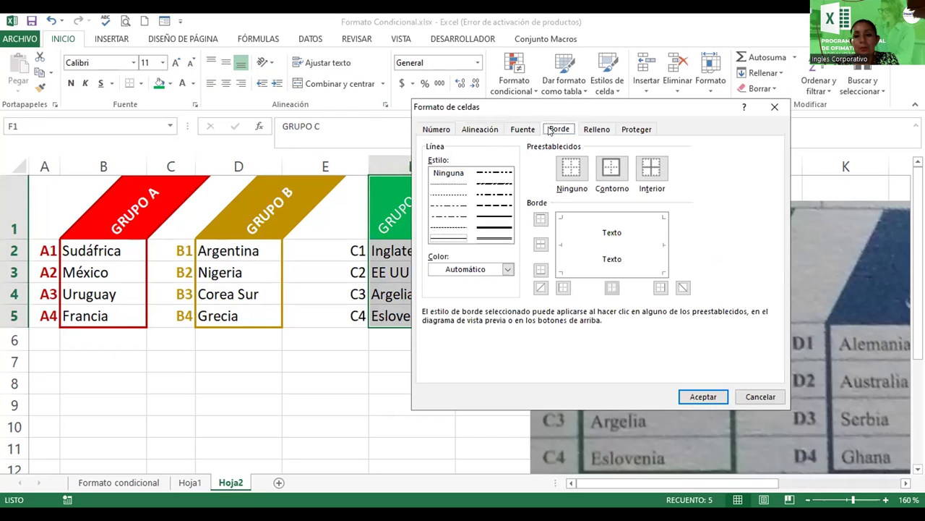
click(456, 270)
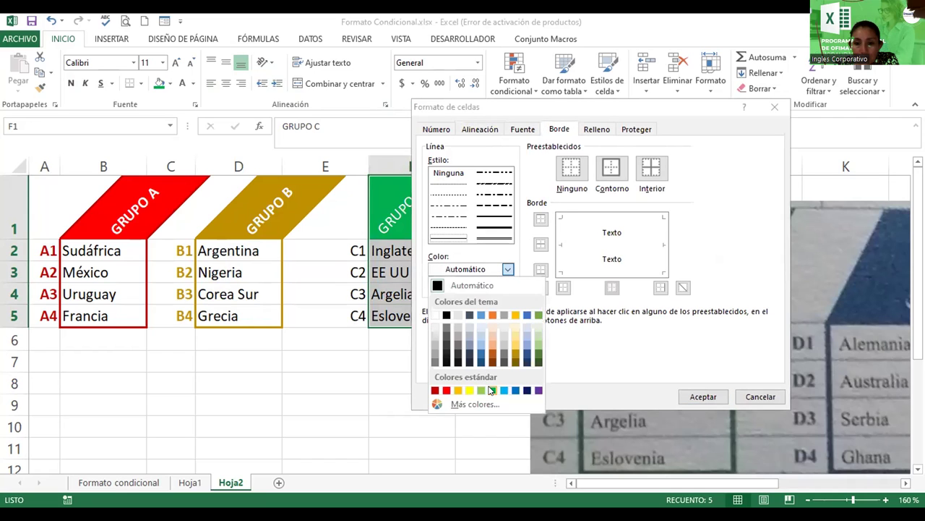
click(492, 391)
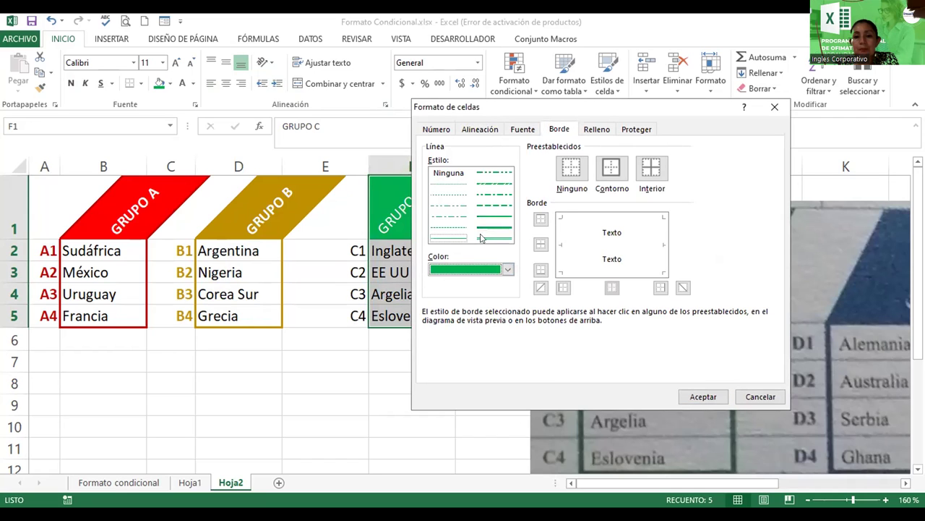
click(485, 229)
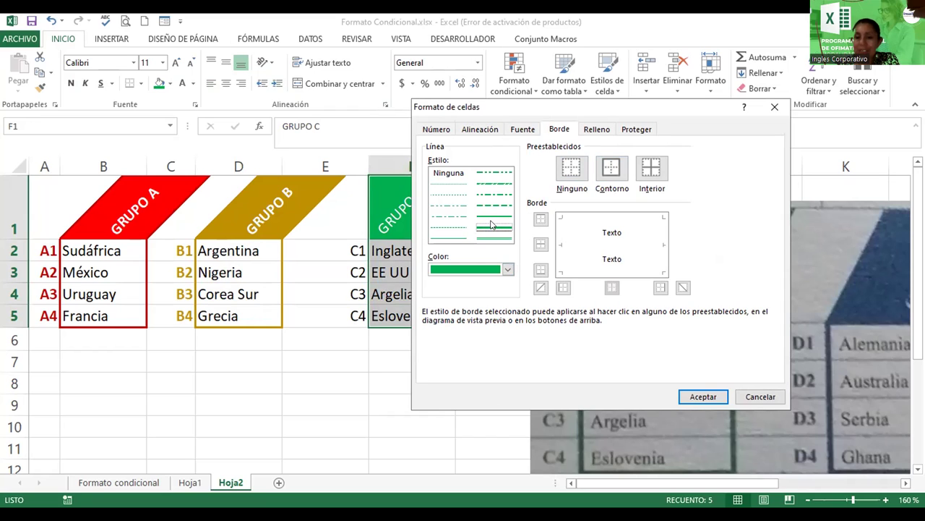
click(603, 171)
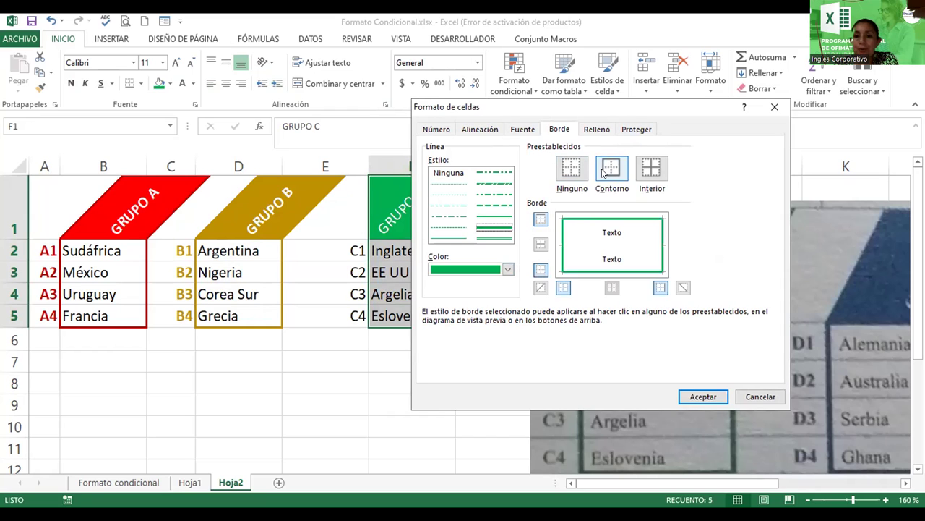
click(695, 394)
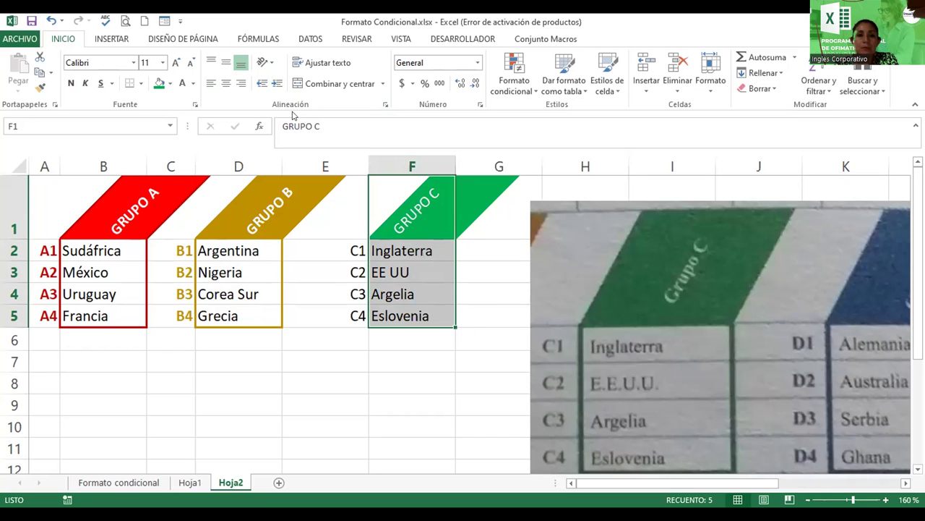
Centre F1:F5, colour labels C1–C4 in E2:E5 green, and slide the photo left.
click(225, 84)
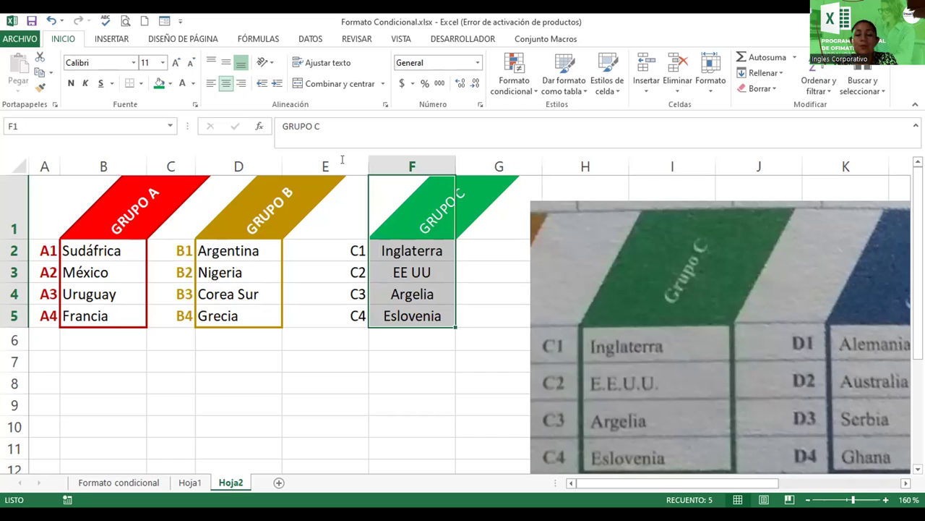
click(426, 251)
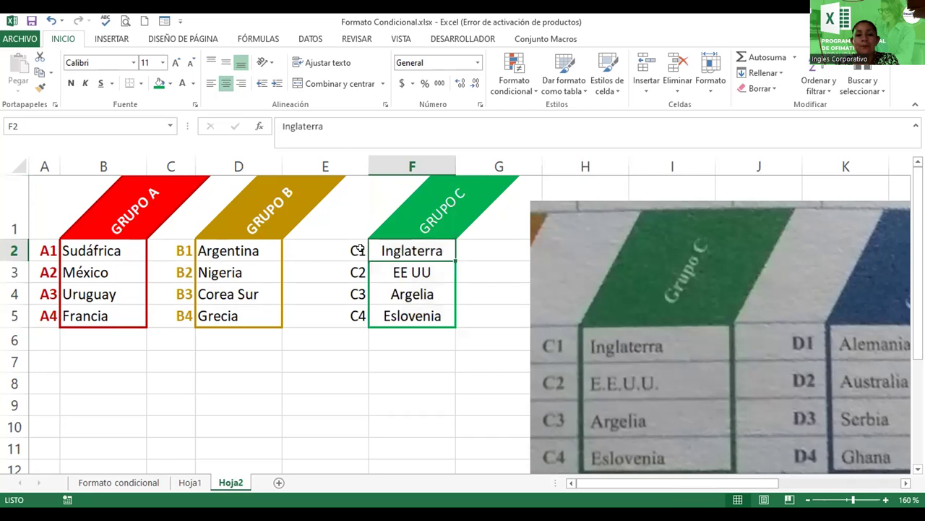
drag(360, 249, 355, 313)
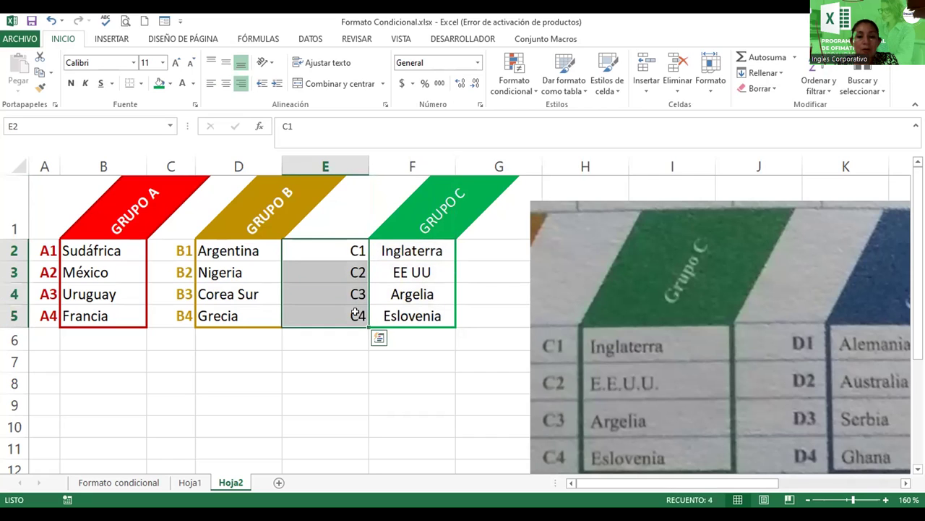
click(194, 84)
click(240, 207)
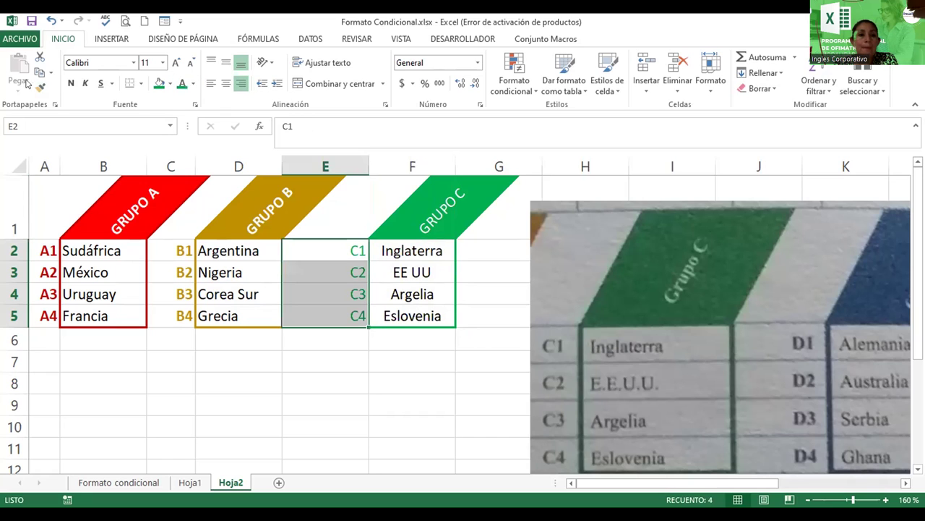
click(428, 290)
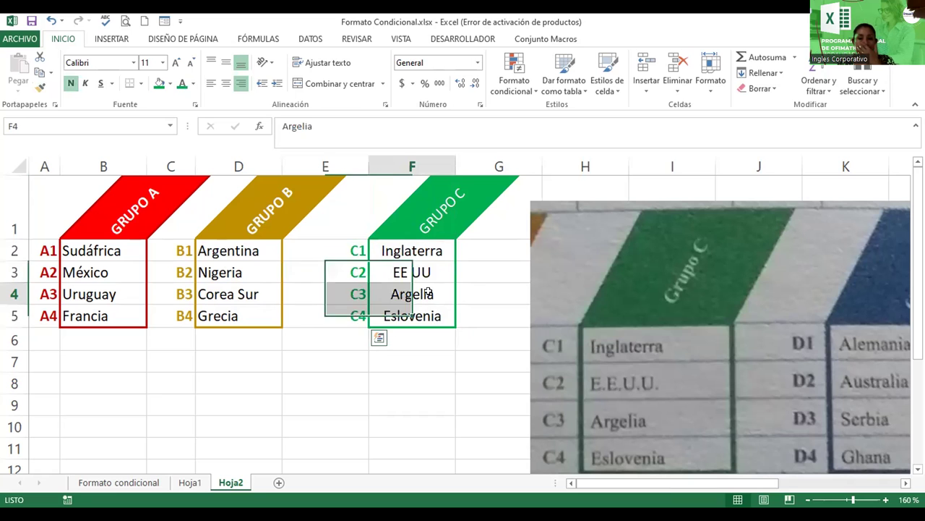
mouse_move(586, 333)
mouse_down()
mouse_move(319, 313)
mouse_move(300, 337)
mouse_move(77, 376)
mouse_move(3, 377)
mouse_up()
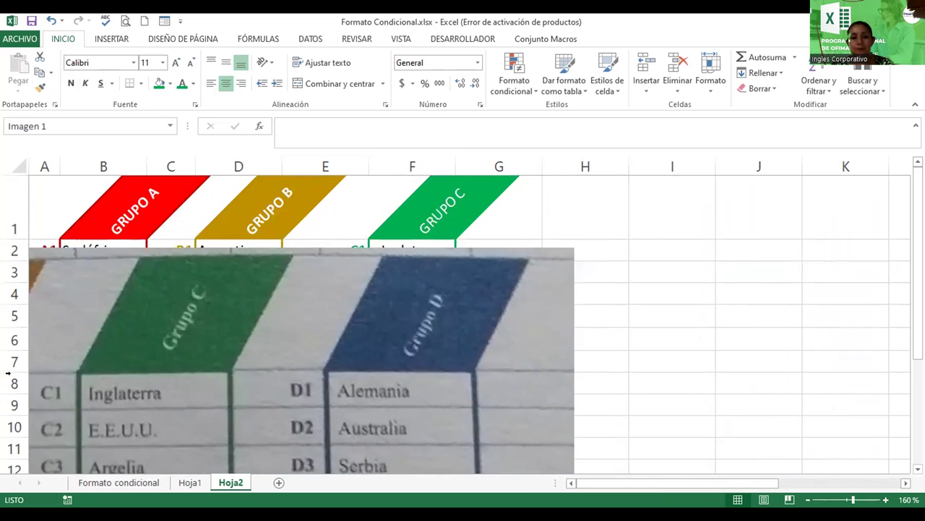
Narrow and move the photo left, then enter Grupo Dd in H1.
key(Escape)
drag(775, 341, 467, 334)
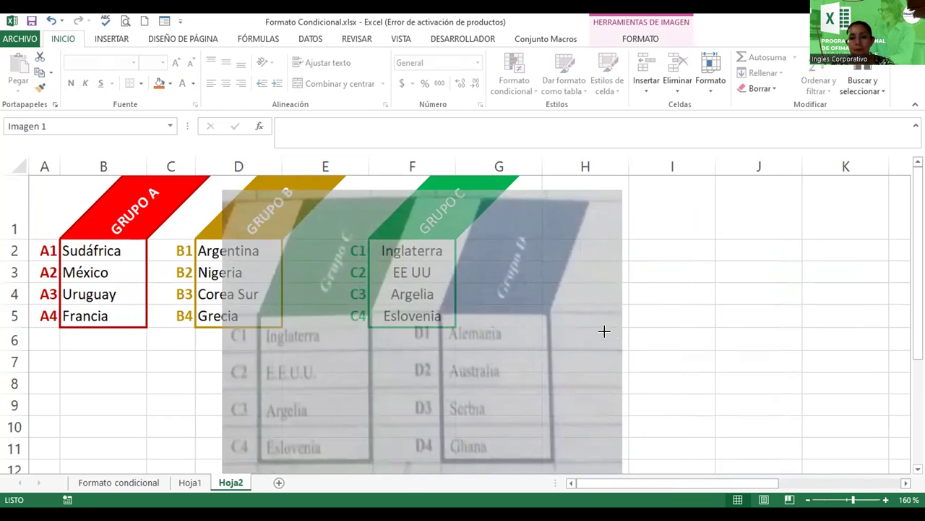
drag(767, 334, 610, 333)
drag(540, 343, 347, 357)
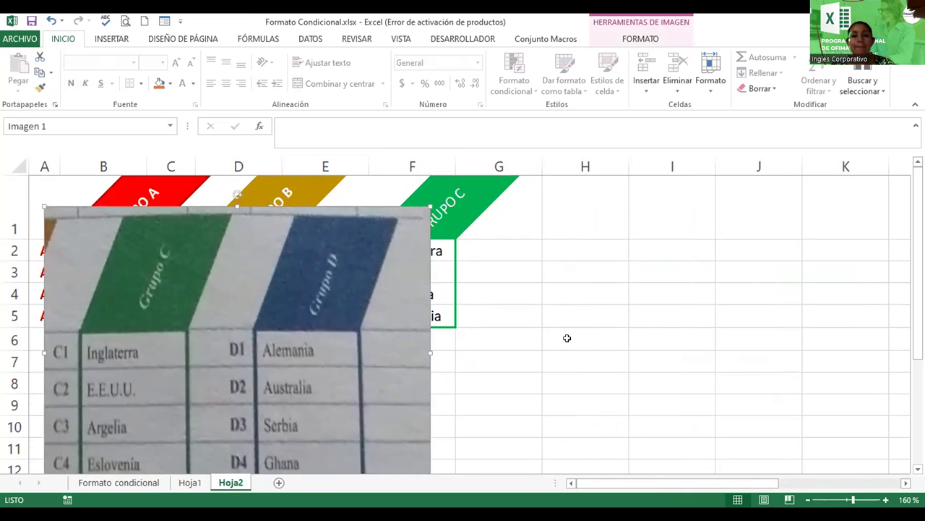
click(594, 205)
text(G)
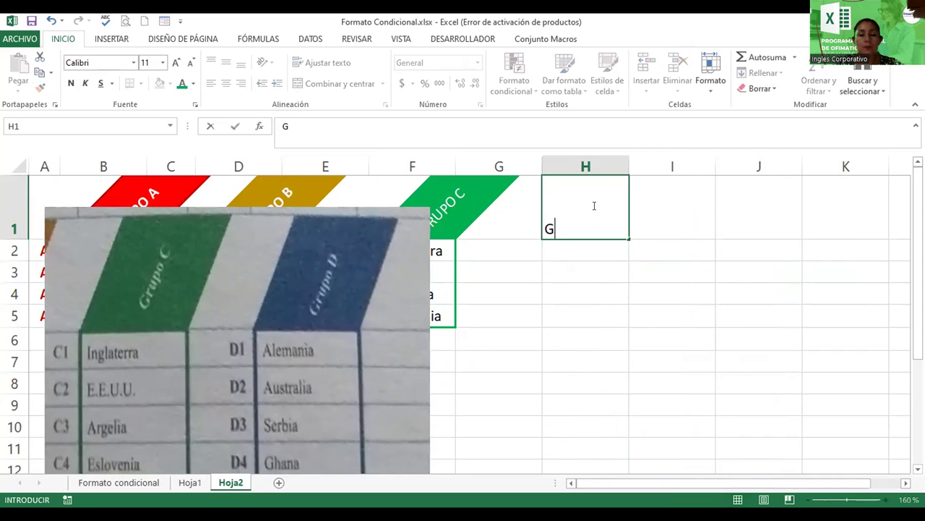
text(rupo Dd)
key(Return)
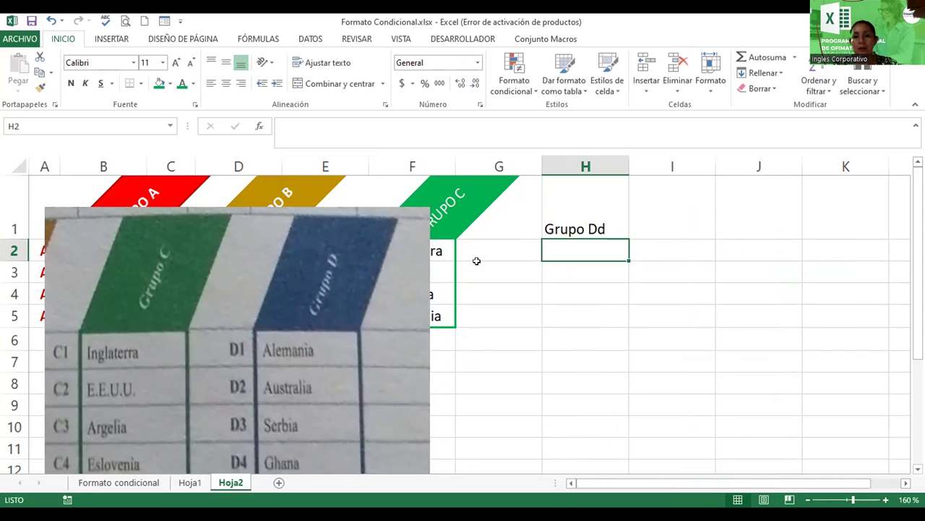
Fill right-aligned labels D1–D4 into G2:G5.
click(499, 251)
text(D1)
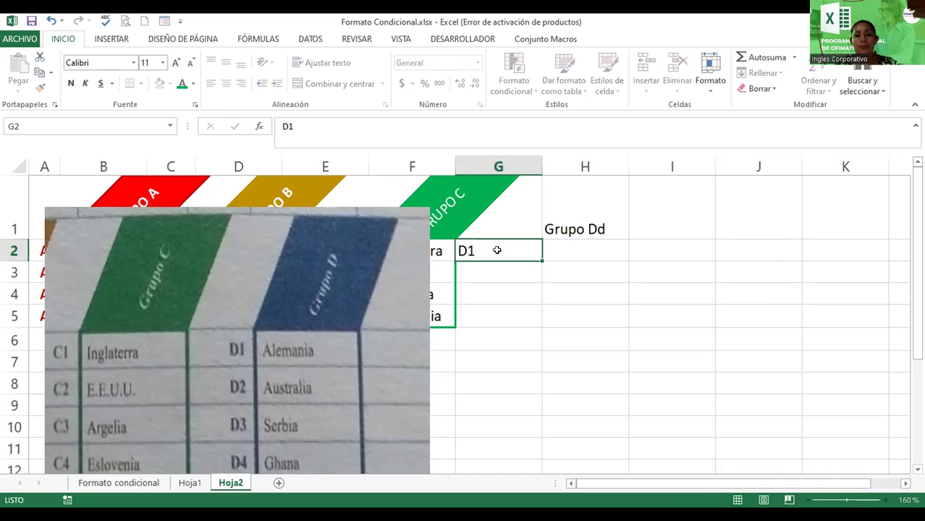
key(Return)
click(500, 250)
drag(529, 260, 538, 268)
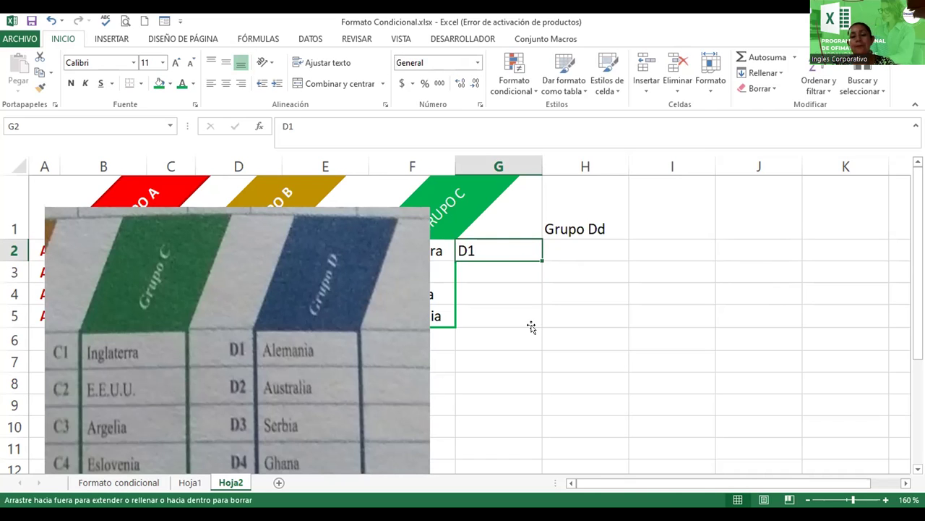
drag(531, 327, 533, 325)
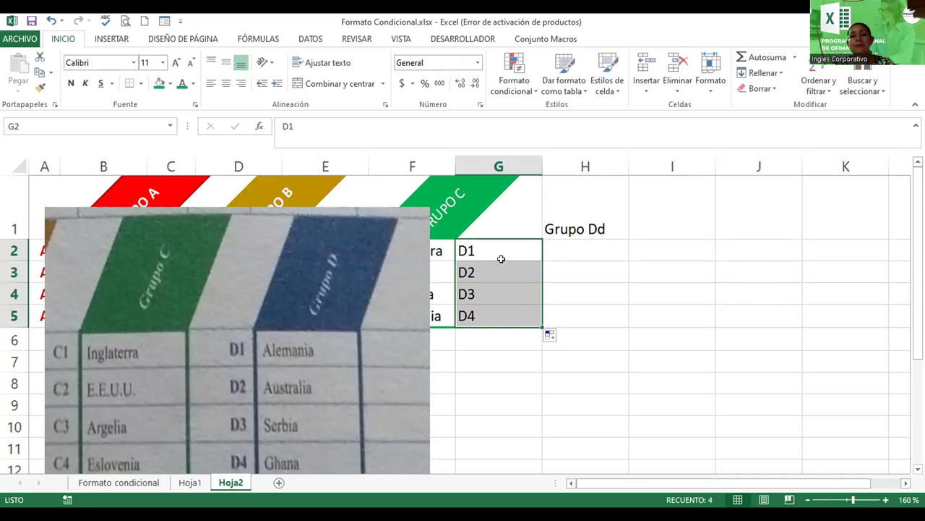
click(241, 83)
click(563, 206)
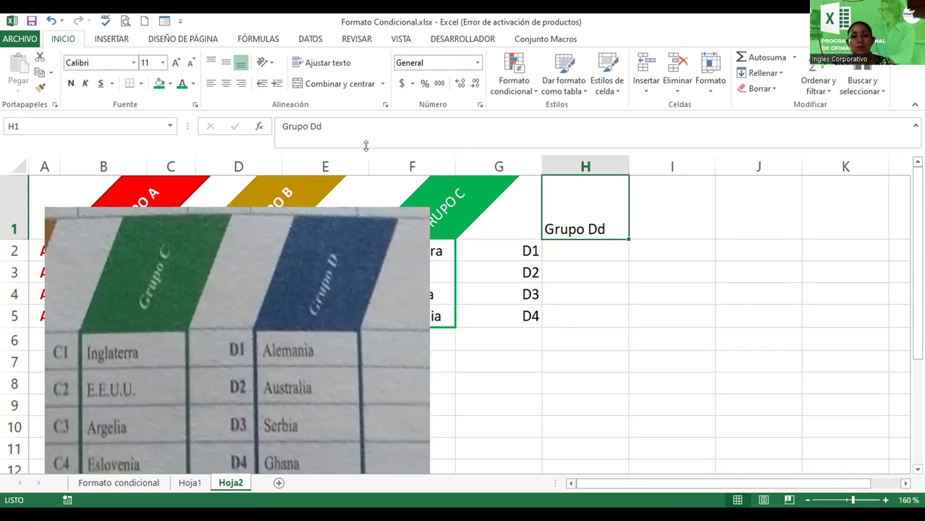
Give H1 an ascending-angle slant, dark blue fill and bold white text.
click(263, 61)
click(271, 81)
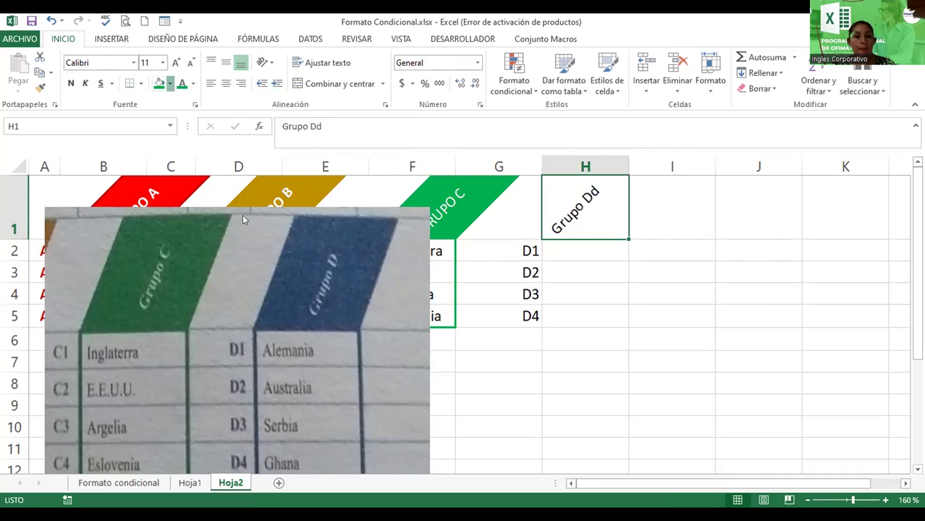
click(170, 83)
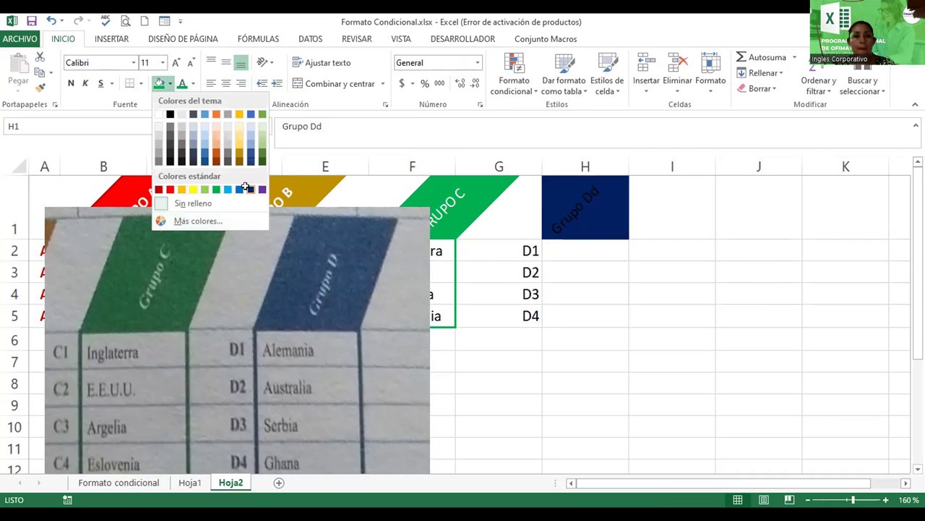
click(246, 188)
click(193, 84)
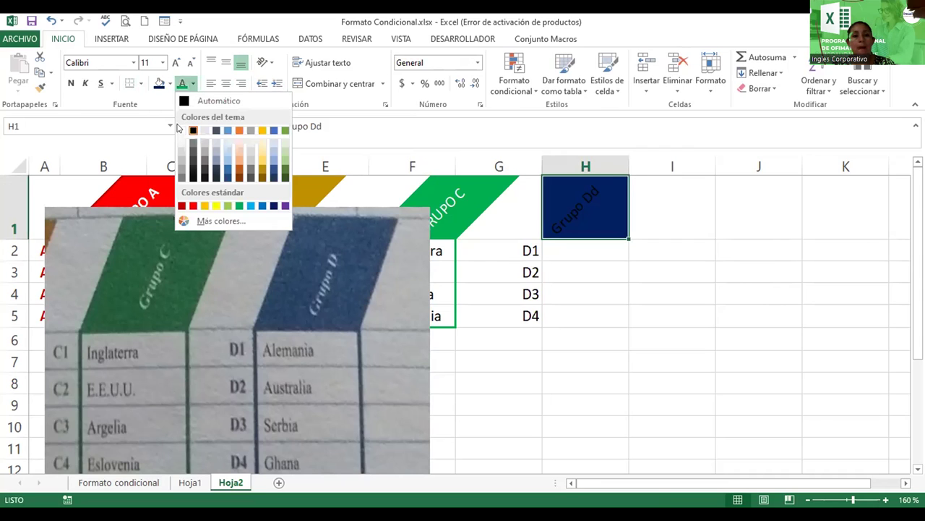
click(182, 130)
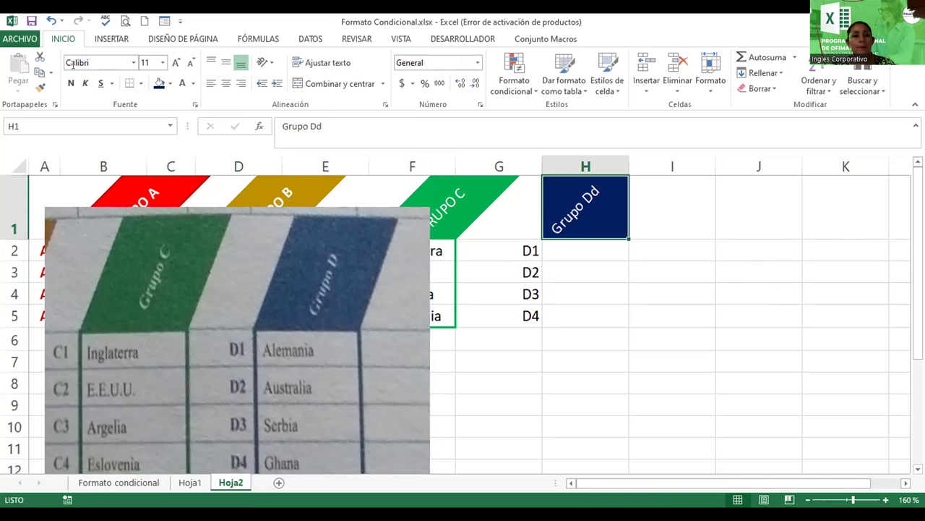
click(70, 84)
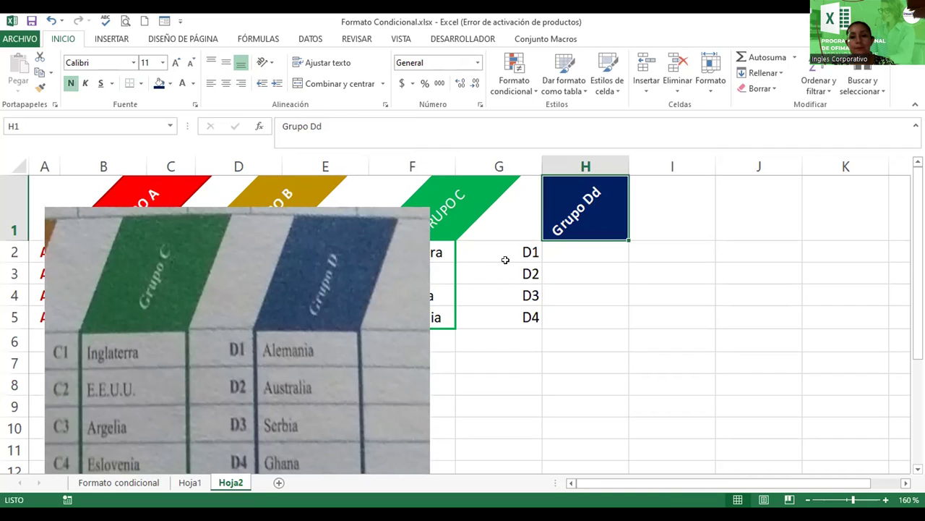
Make the D1–D4 labels in G2:G5 bold.
drag(505, 251, 508, 314)
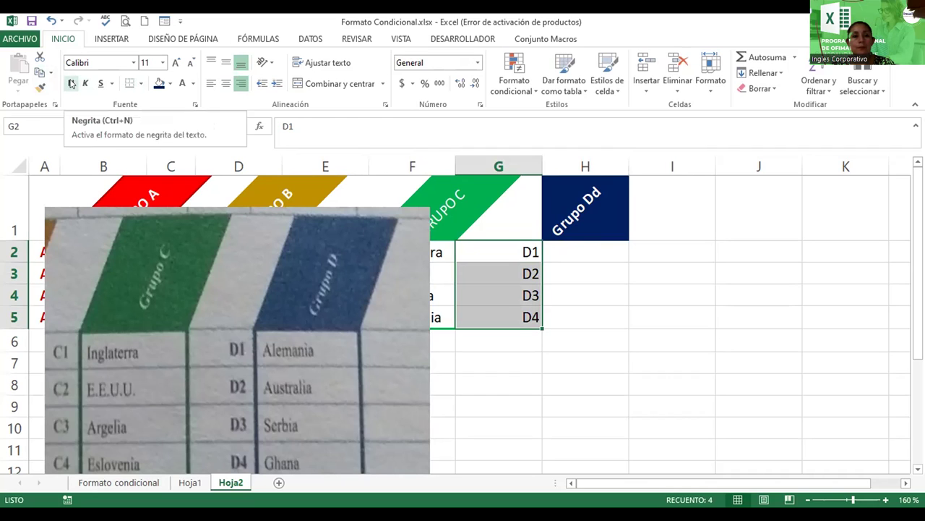
click(70, 83)
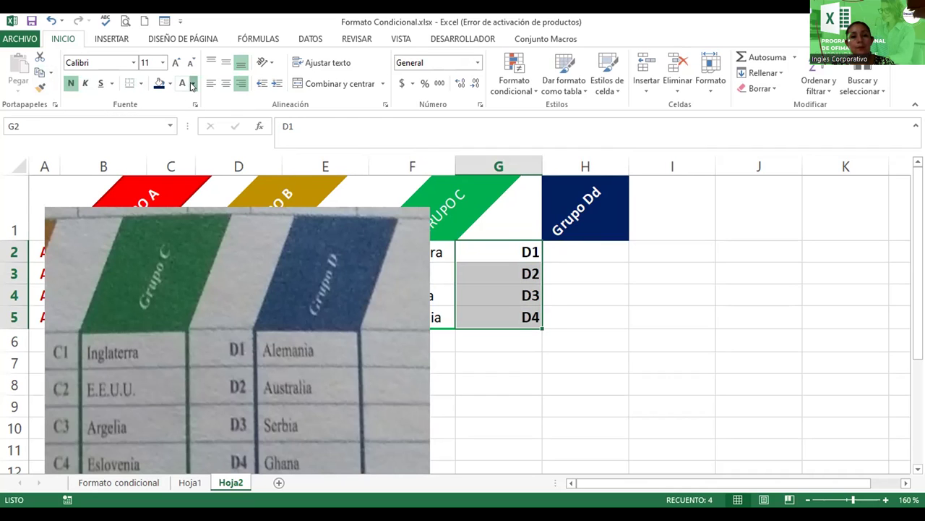
click(192, 85)
Colour labels D1–D4 dark blue and give H1:H5 a thick dark blue outline border.
click(272, 206)
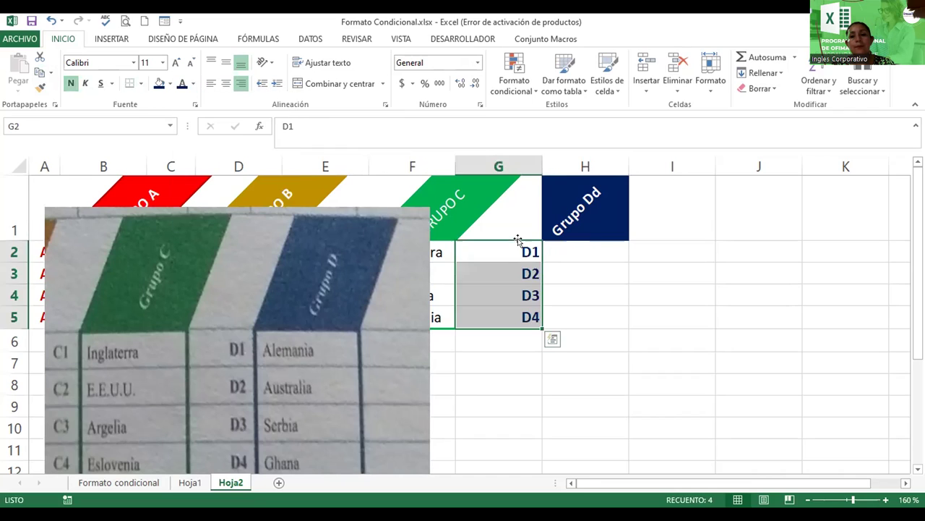
click(602, 186)
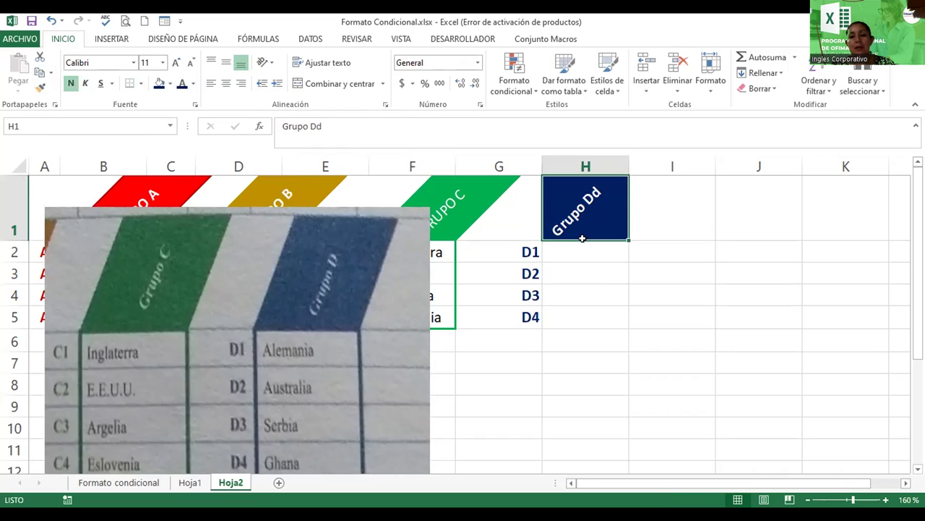
drag(582, 238, 588, 316)
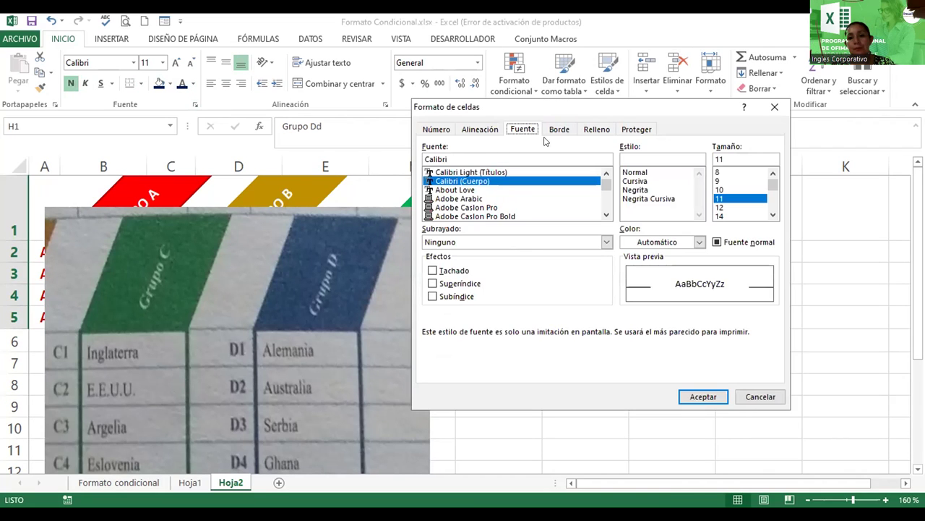
click(553, 132)
click(484, 227)
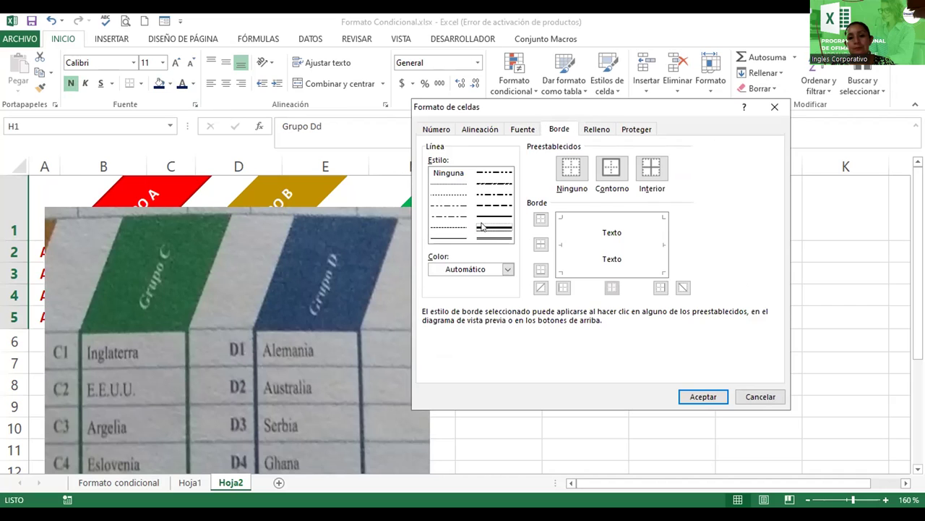
click(483, 269)
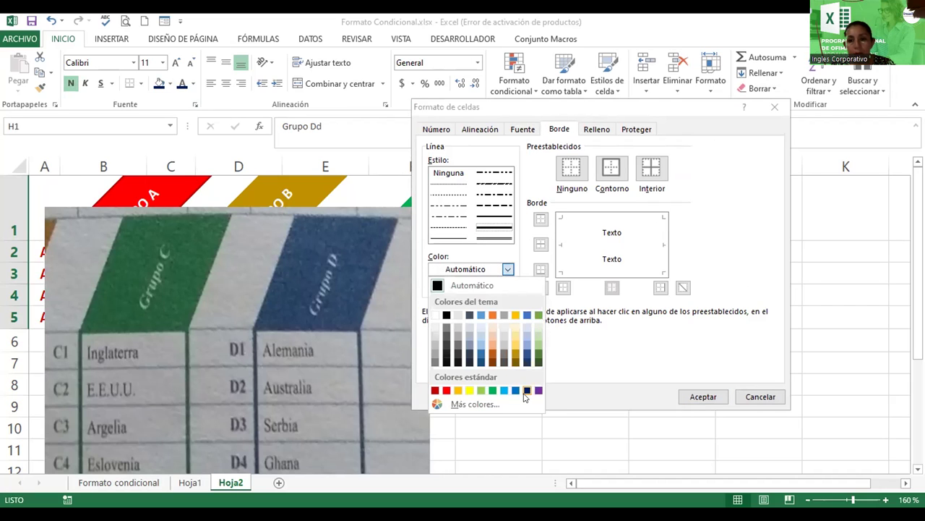
click(525, 394)
click(614, 172)
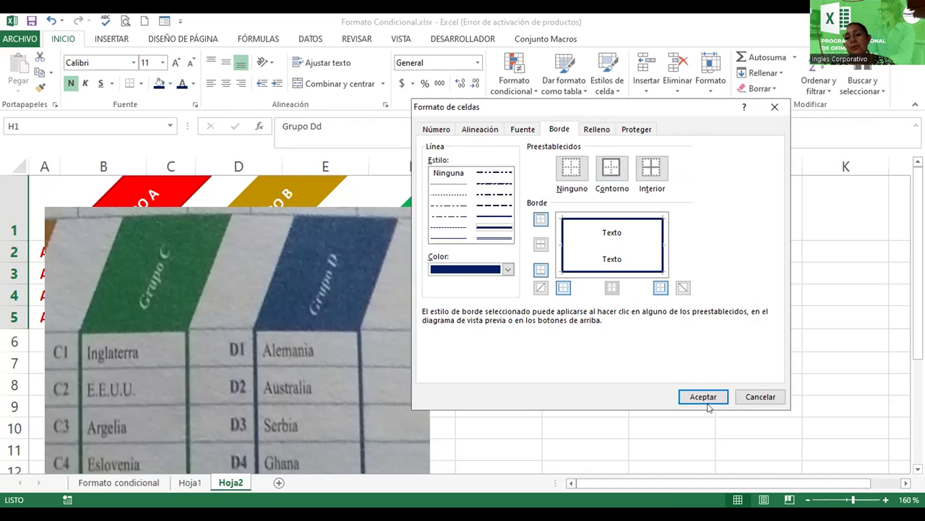
click(703, 396)
Correct the H1 header from 'Grupo Dd' to 'Grupo D' and center it.
click(671, 318)
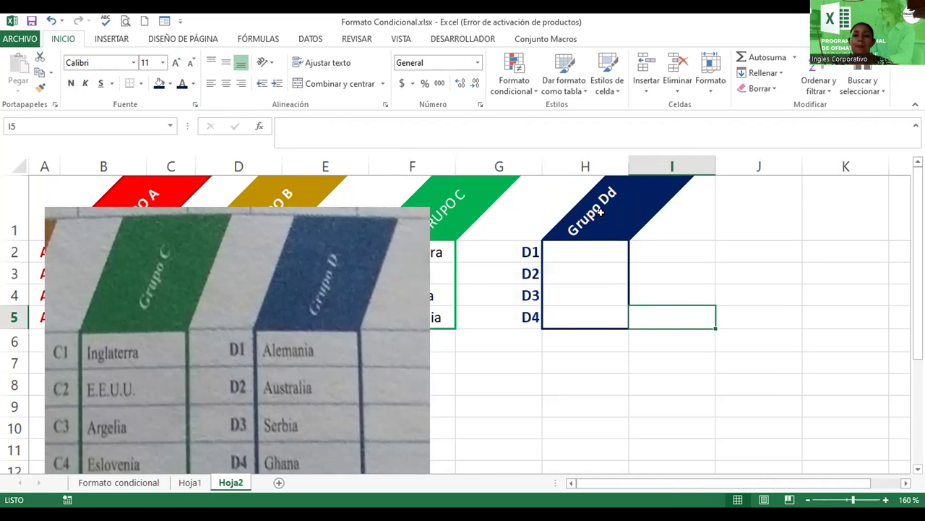
double_click(600, 212)
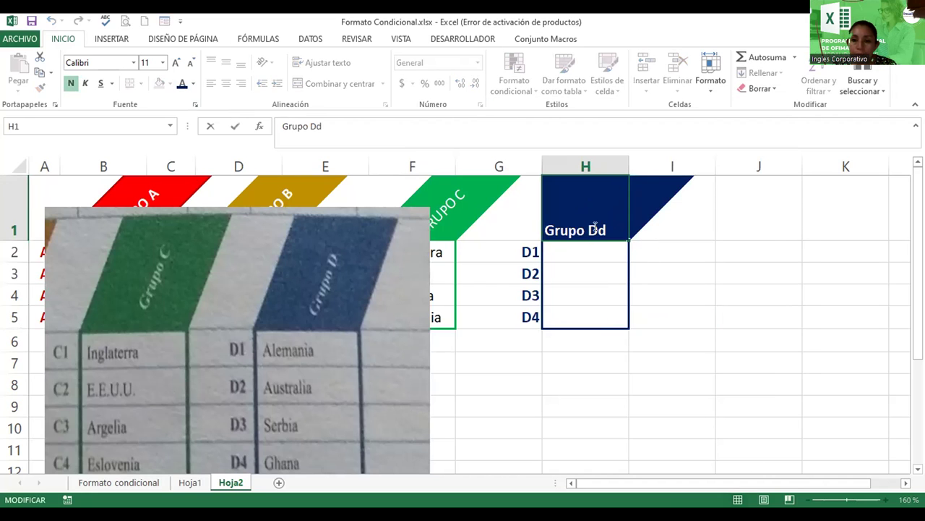
key(Delete)
key(Return)
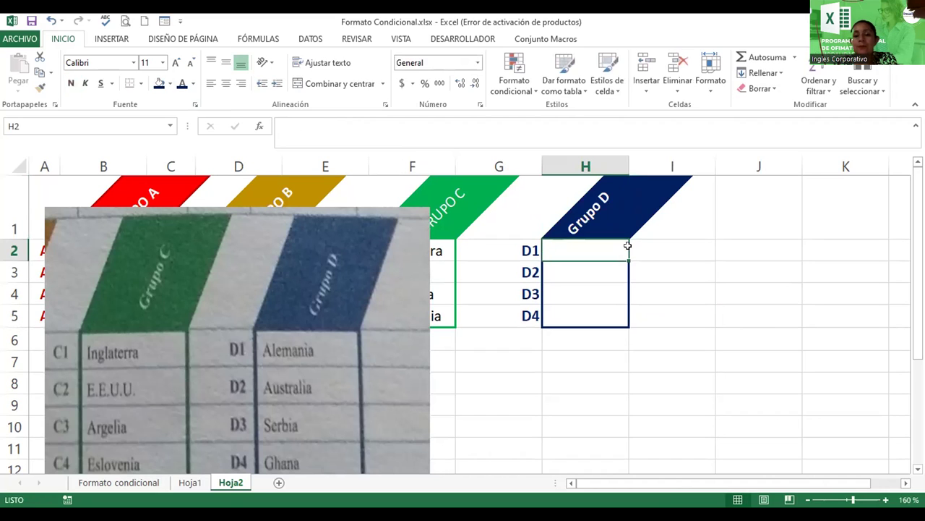
click(611, 211)
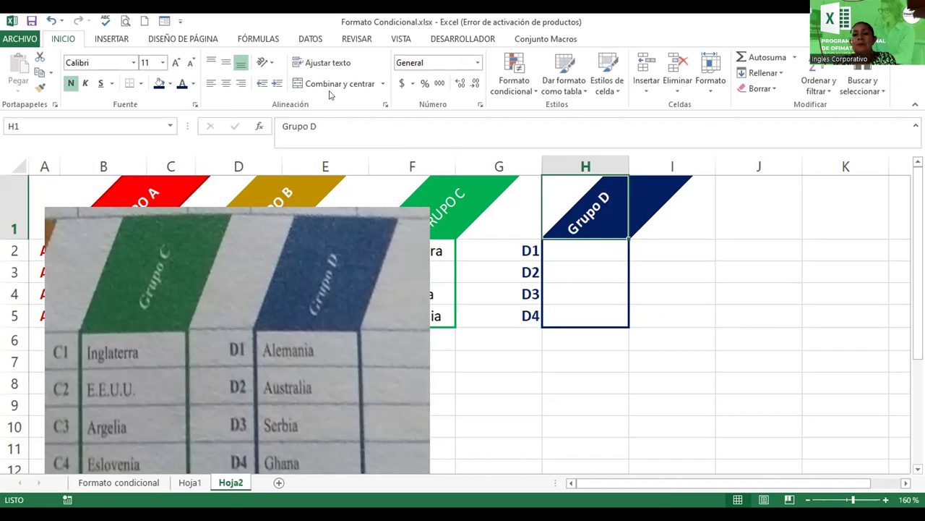
click(226, 84)
Delete the reference photo from the sheet and return to the tables.
mouse_move(365, 253)
mouse_down()
mouse_move(477, 401)
mouse_move(587, 350)
mouse_up()
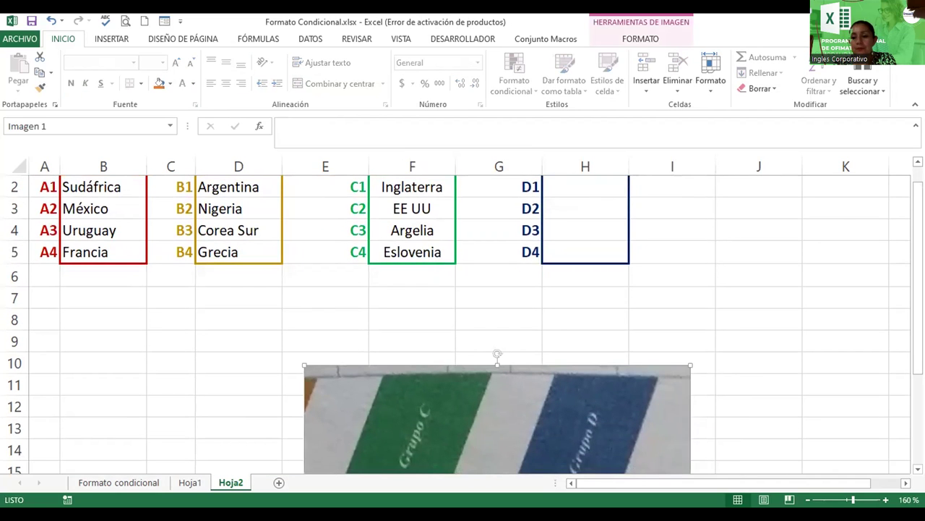
click(807, 501)
click(807, 500)
scroll(597, 389, down, 3)
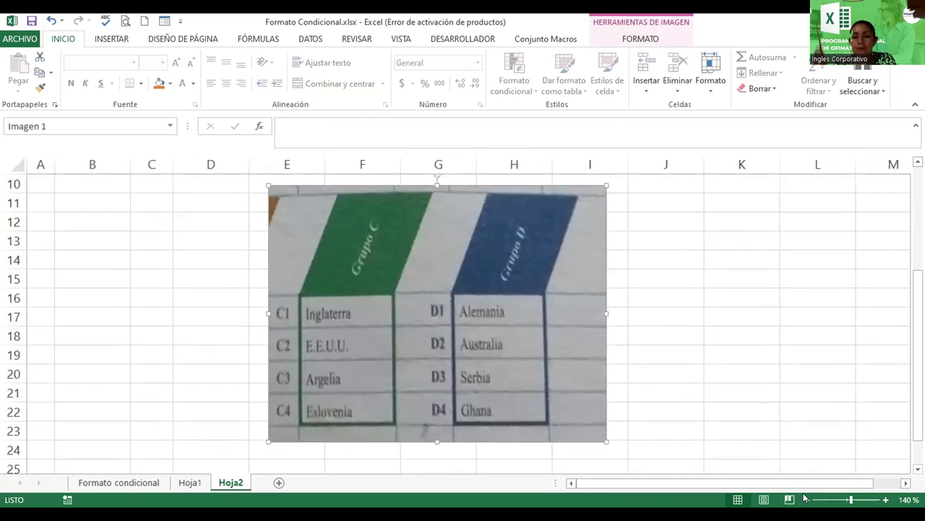
key(Delete)
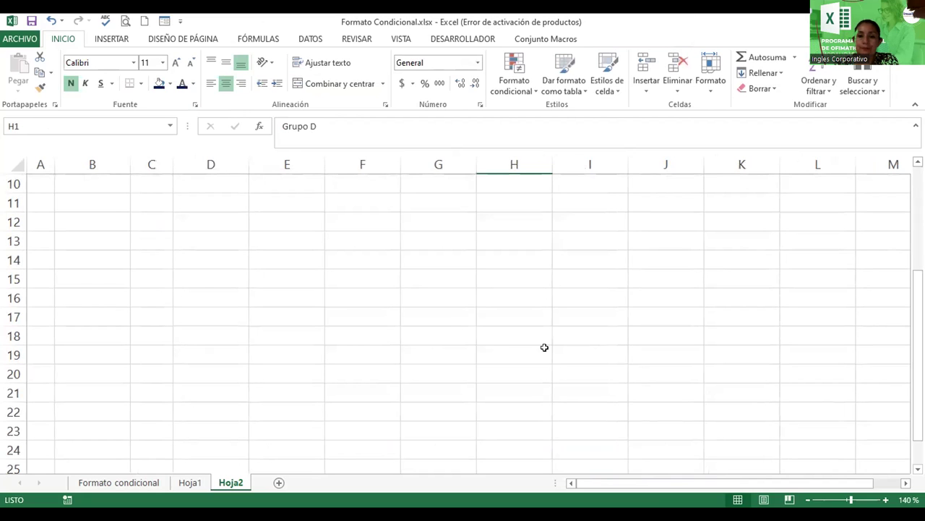
scroll(462, 325, up, 1)
scroll(463, 326, up, 1)
scroll(462, 326, up, 1)
scroll(463, 326, up, 1)
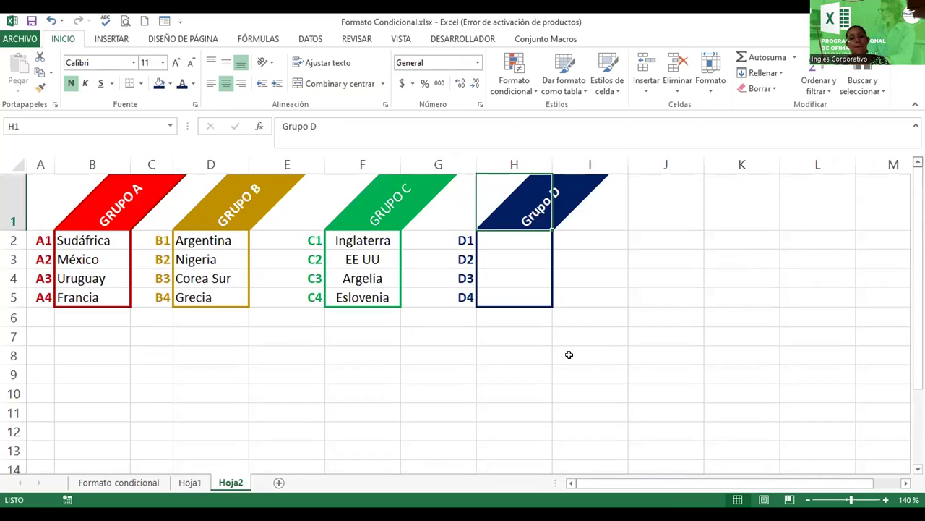
Search online pictures for 'futbol' and try inserting a photo, dismissing the import error.
click(209, 390)
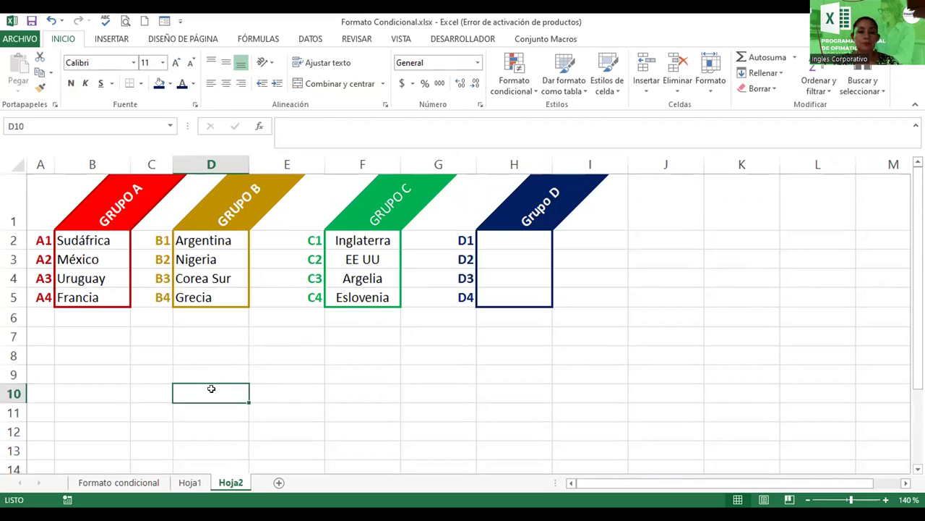
click(114, 39)
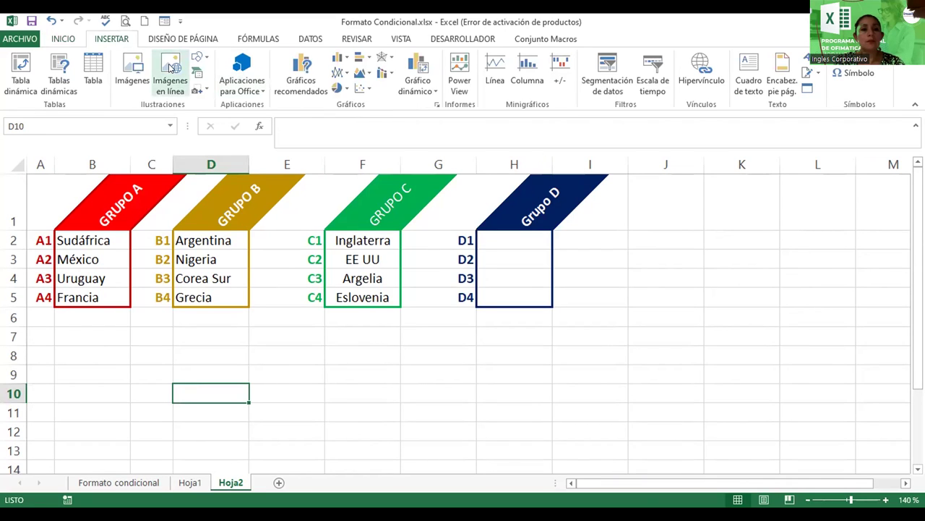
click(171, 67)
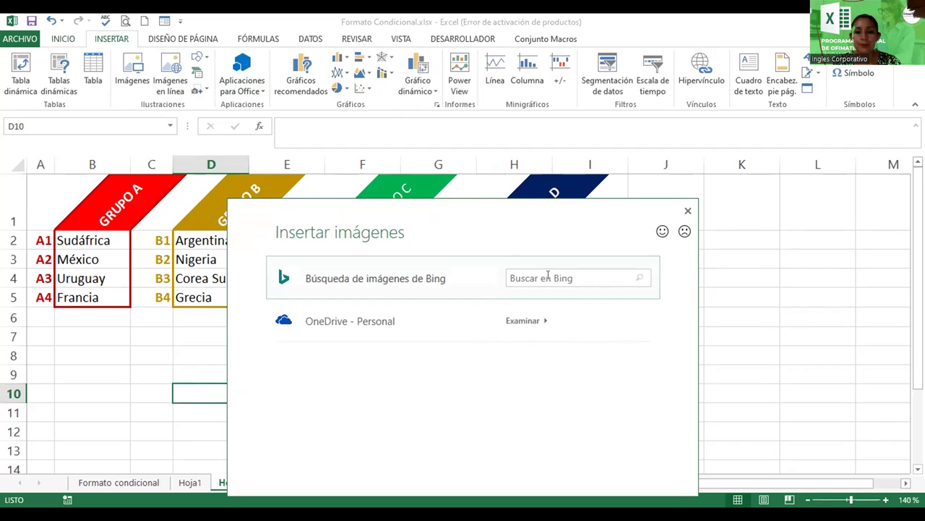
click(547, 275)
text(futbo)
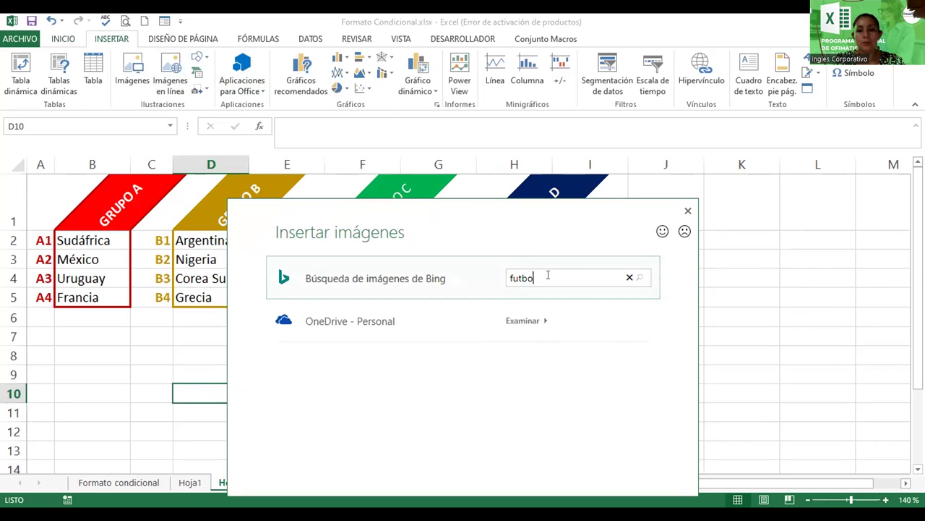
text(l)
key(Return)
double_click(482, 325)
click(503, 325)
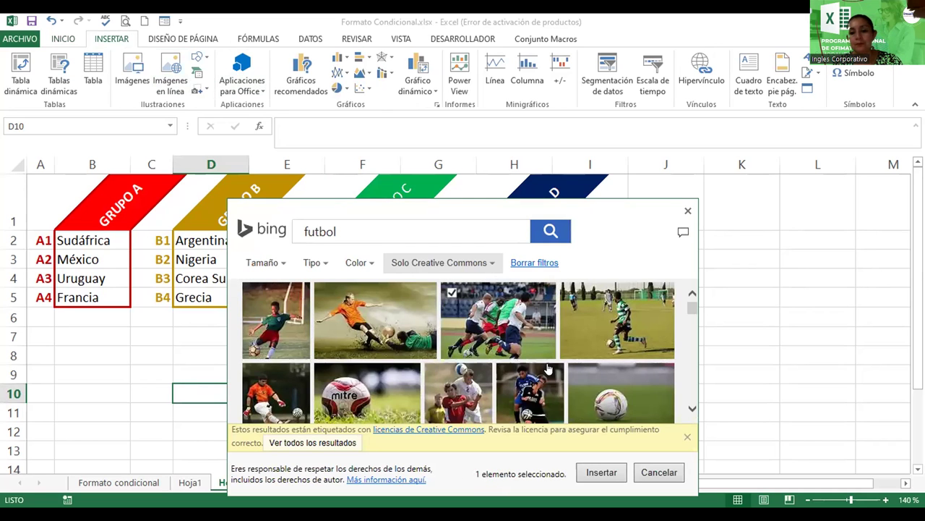
key(space)
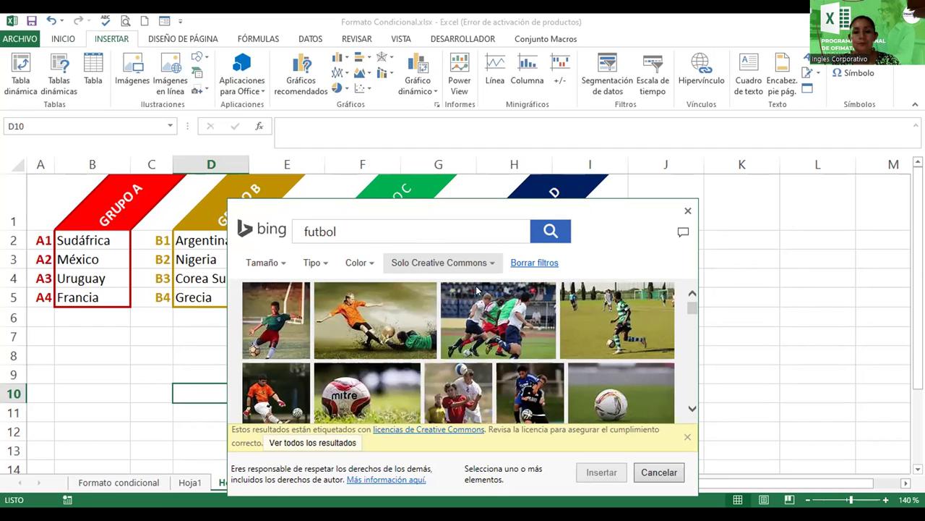
double_click(470, 296)
click(463, 301)
Search 'futbol' again in online pictures and pick the yellow ball image.
click(170, 72)
click(526, 279)
text(fu)
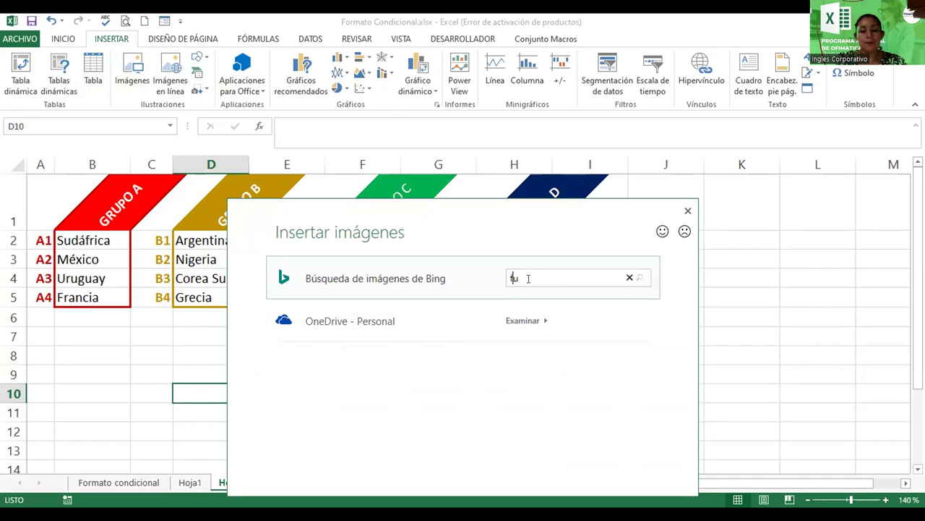
text(tbol)
key(Return)
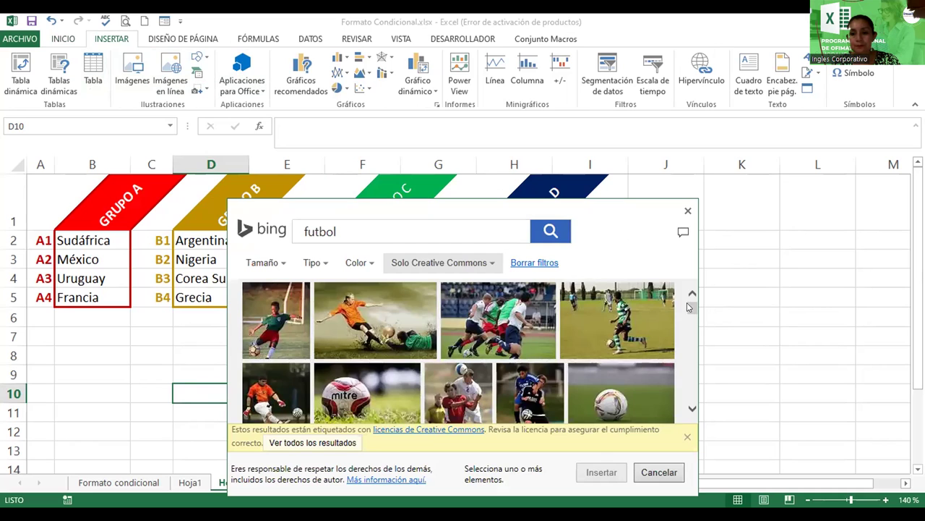
mouse_move(691, 308)
mouse_down()
mouse_move(693, 324)
mouse_move(693, 313)
mouse_up()
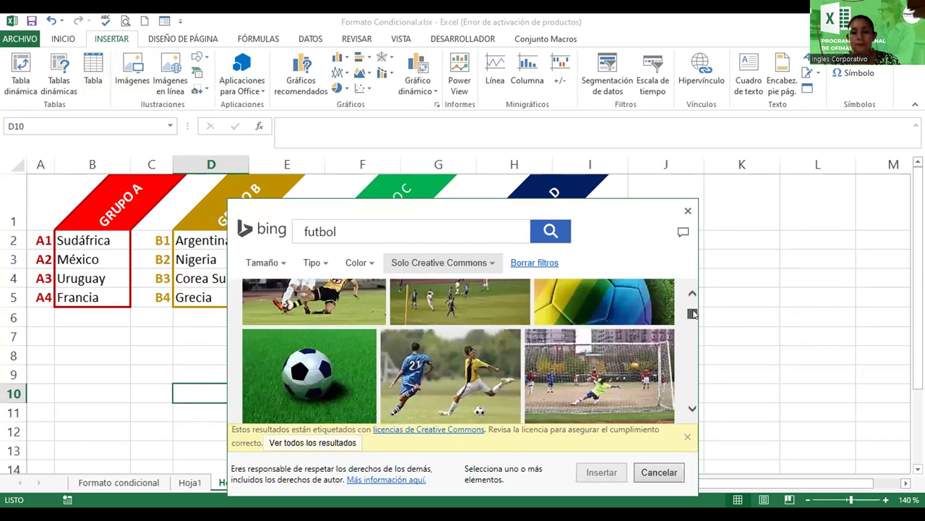
click(634, 305)
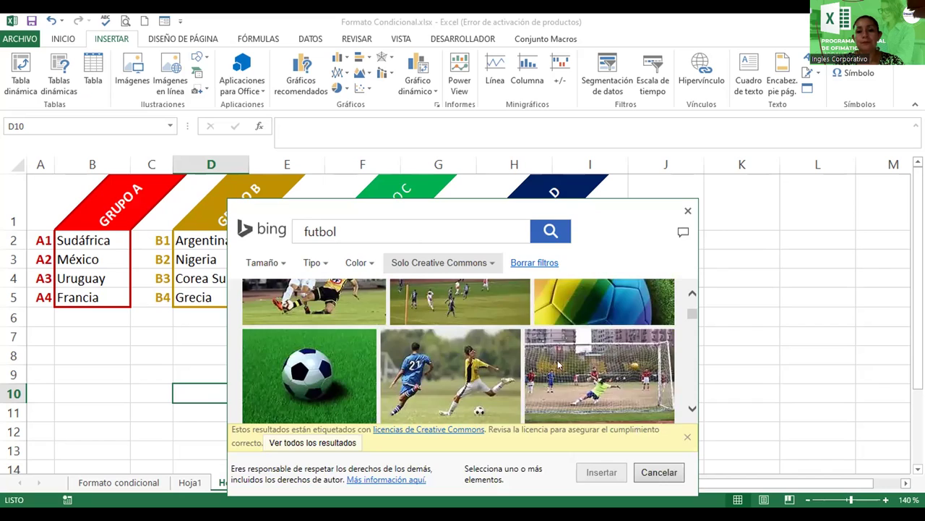
Dismiss the 'Error al importar' message and make G8 the active cell.
click(460, 301)
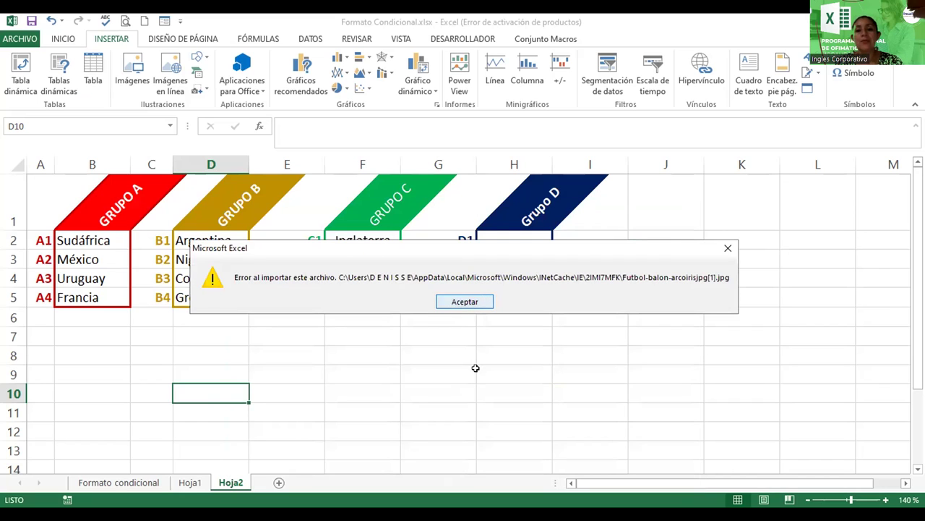
click(486, 376)
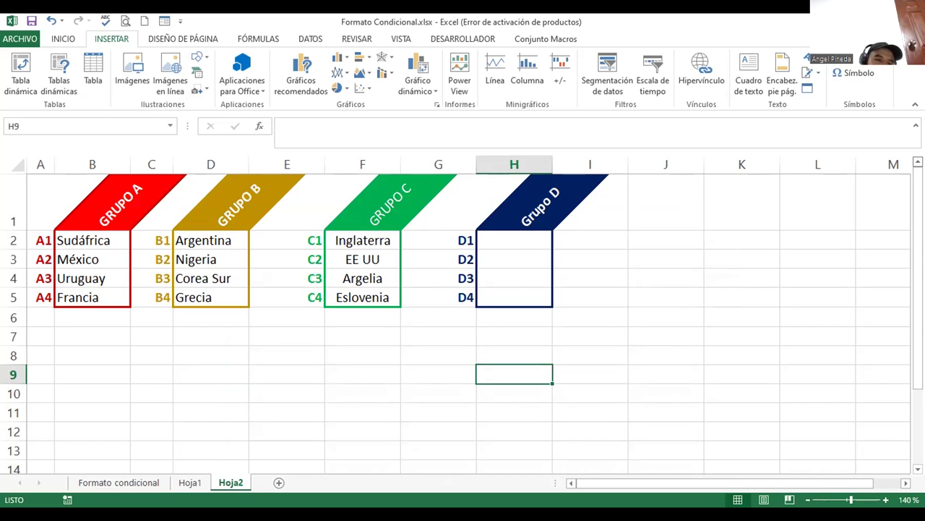
key(Up)
key(Left)
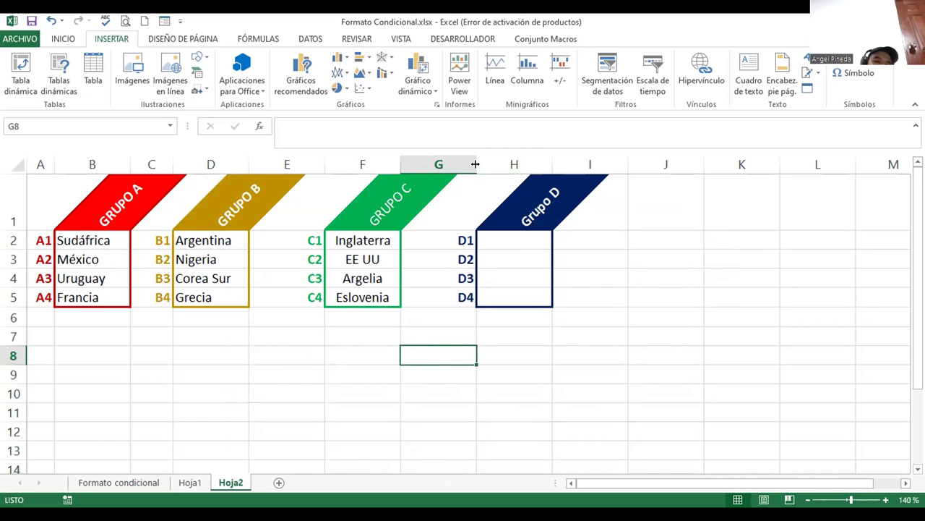
Narrow column G, then select the GRUPO C block F1:F5.
drag(460, 164, 446, 164)
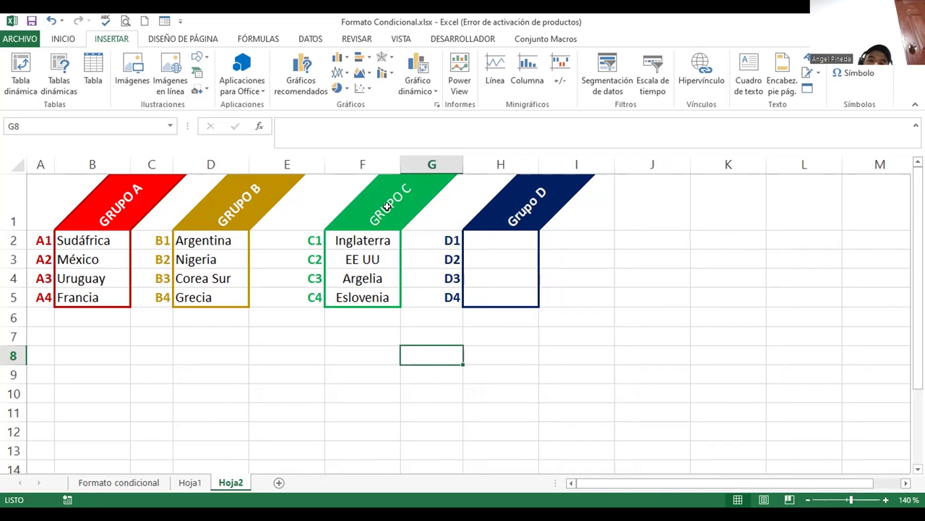
click(374, 204)
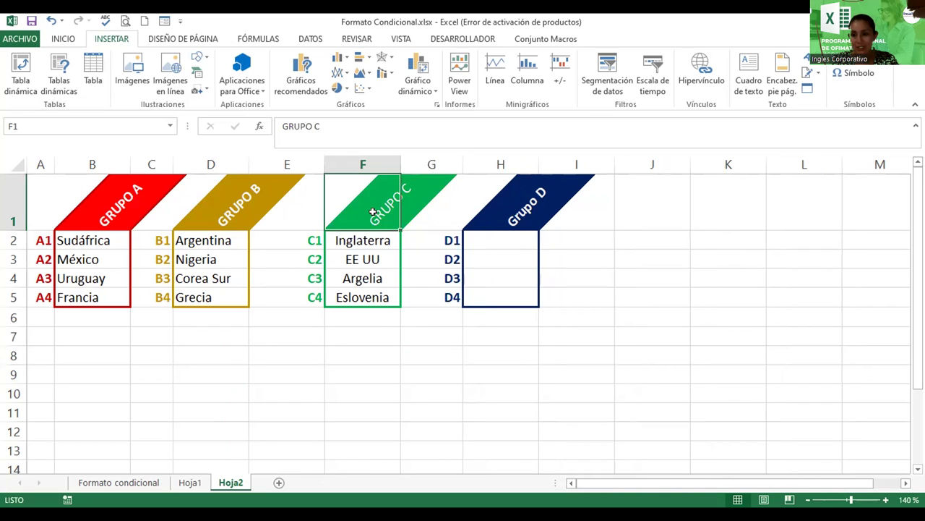
click(64, 39)
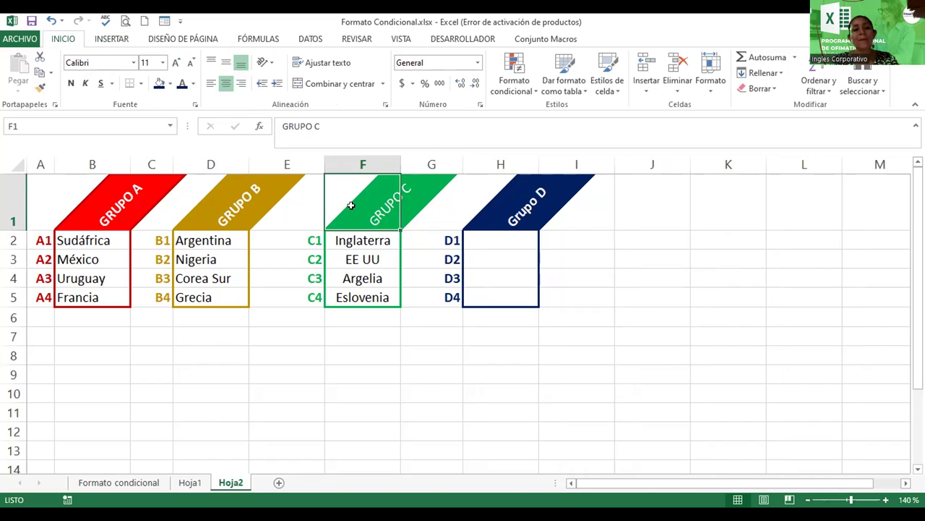
click(267, 63)
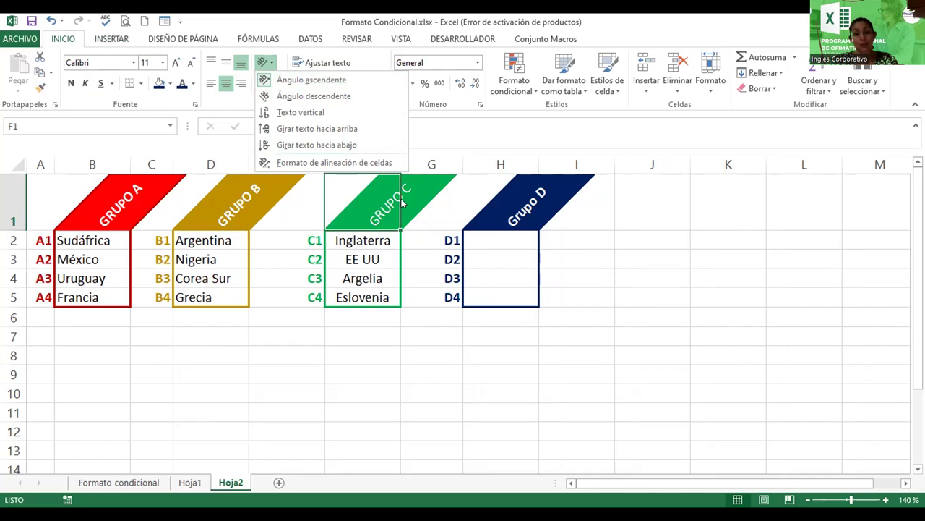
click(377, 215)
drag(376, 215, 384, 300)
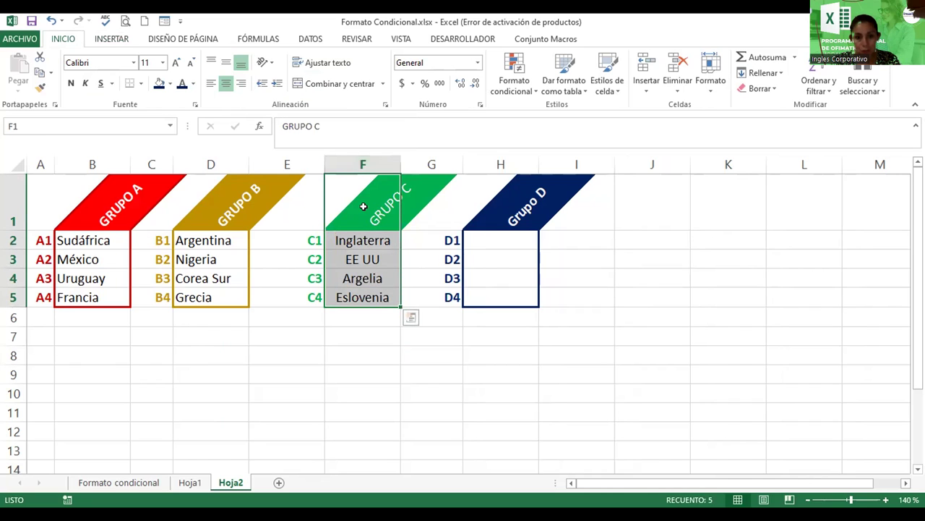
drag(366, 186, 376, 300)
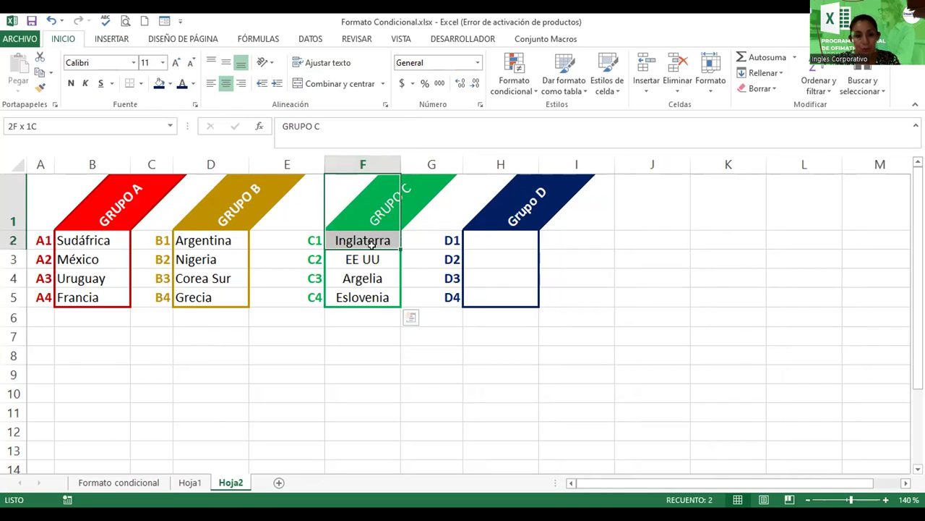
Give the GRUPO C cells F1:F5 a green outline border via Formato de celdas.
click(385, 106)
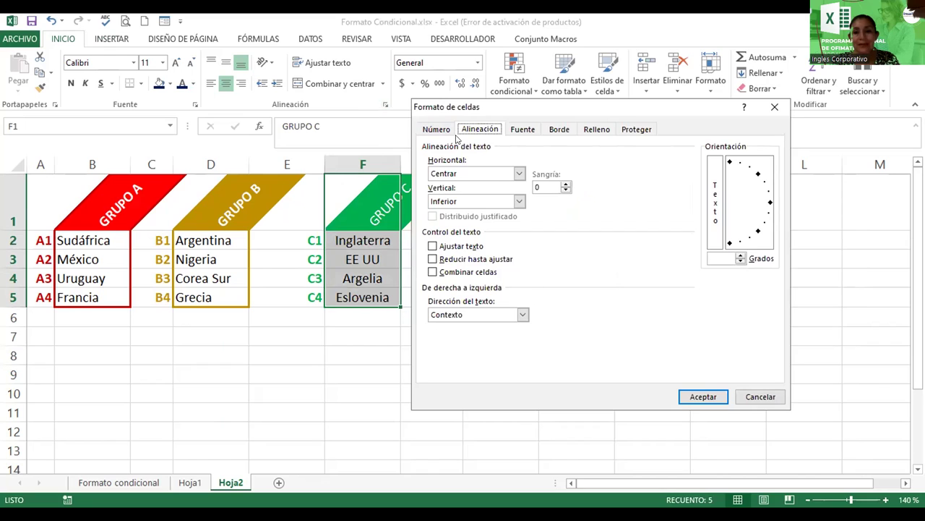
click(564, 128)
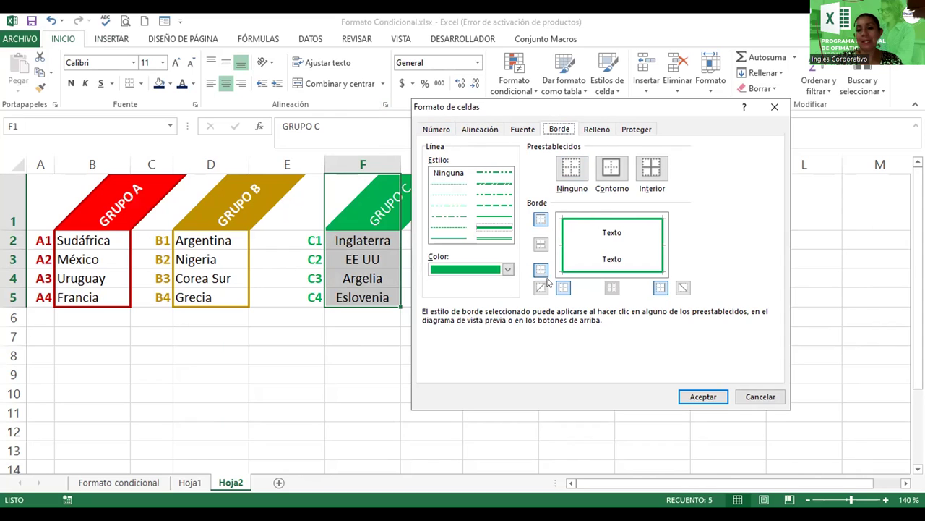
click(609, 167)
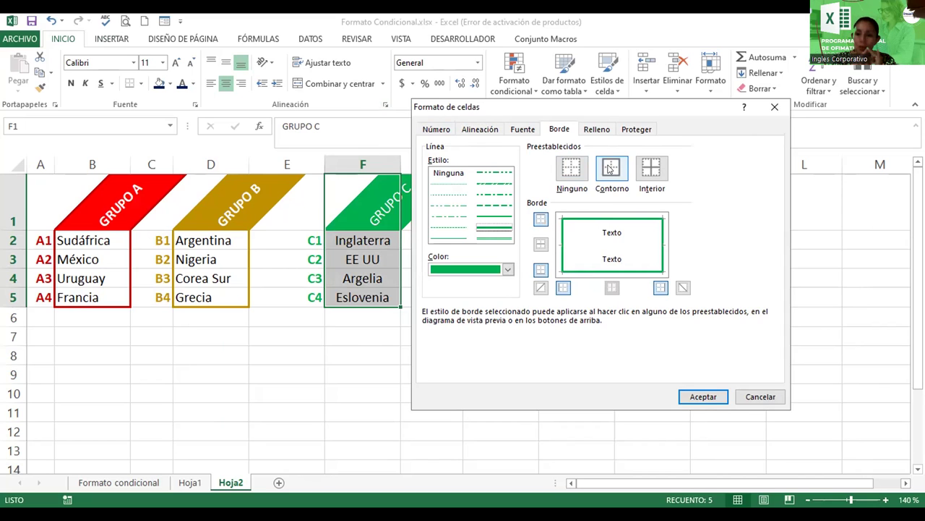
click(610, 171)
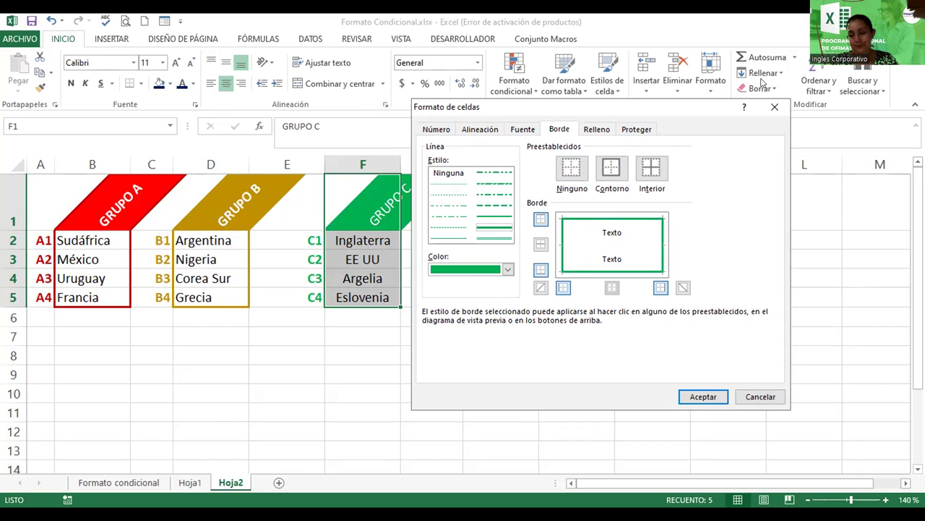
drag(644, 108, 763, 82)
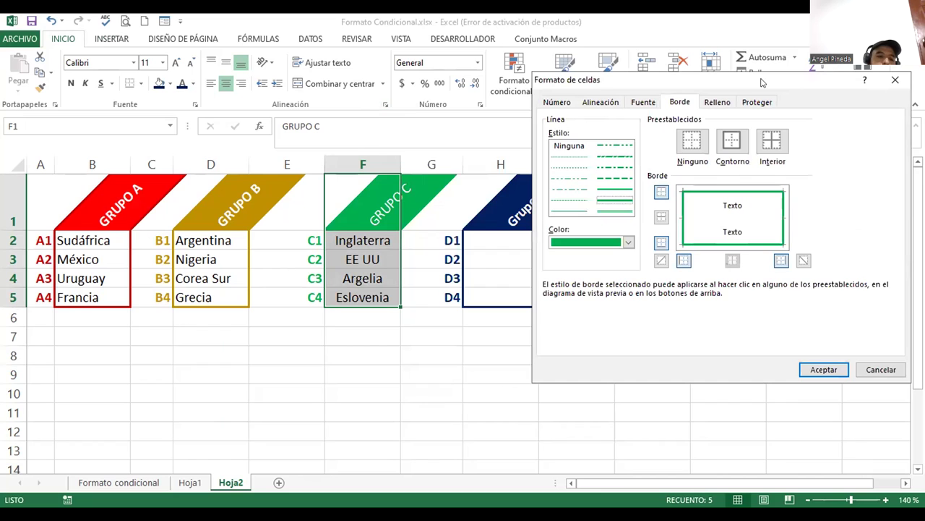
click(824, 369)
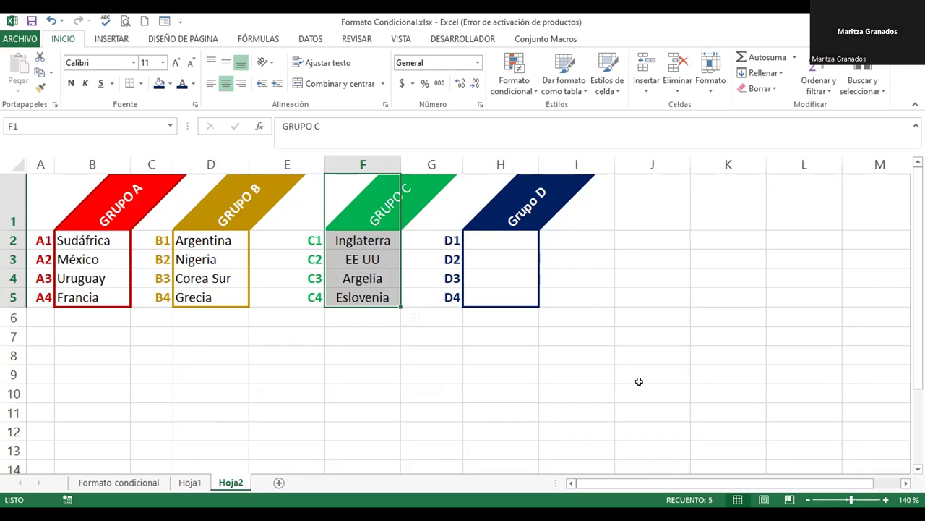
click(327, 357)
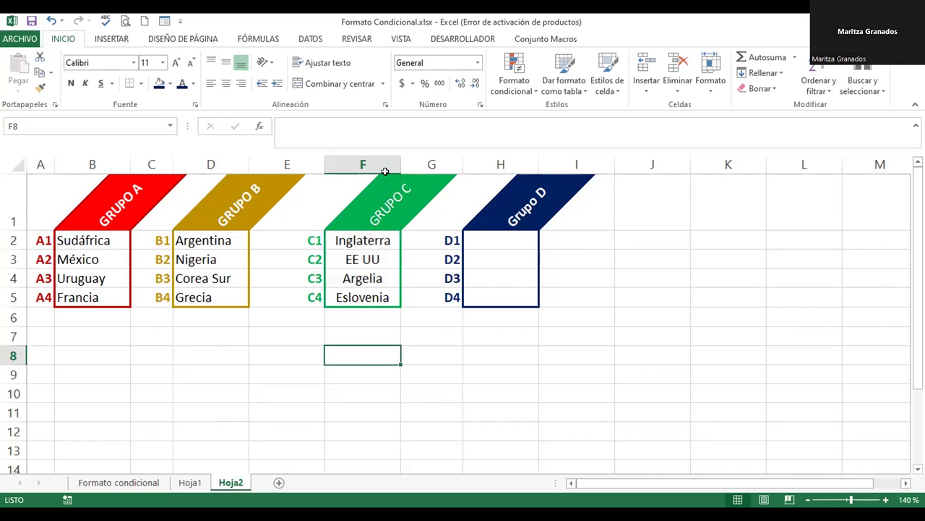
Select the GRUPO C header cell, then empty cell E9.
click(377, 213)
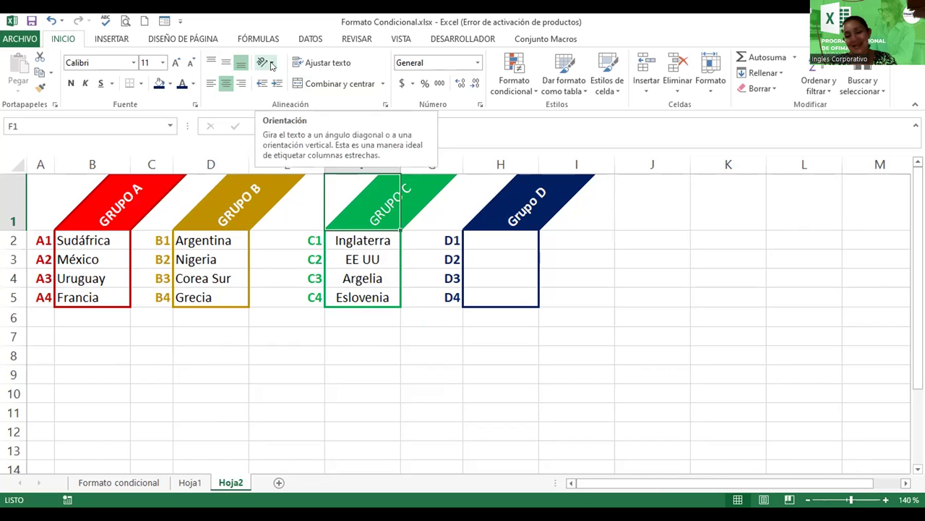
click(300, 379)
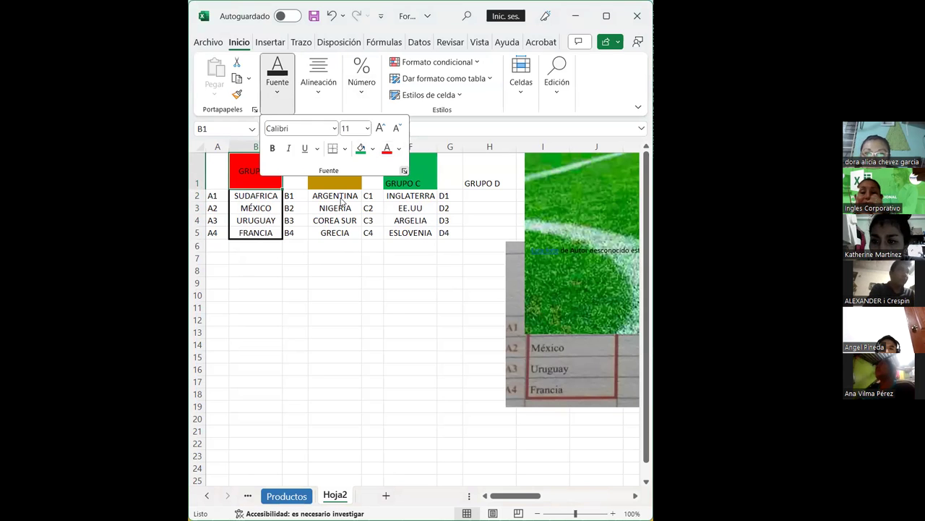
Set the GRUPO A header in B1 to Ángulo ascendente orientation.
key(ctrl+1)
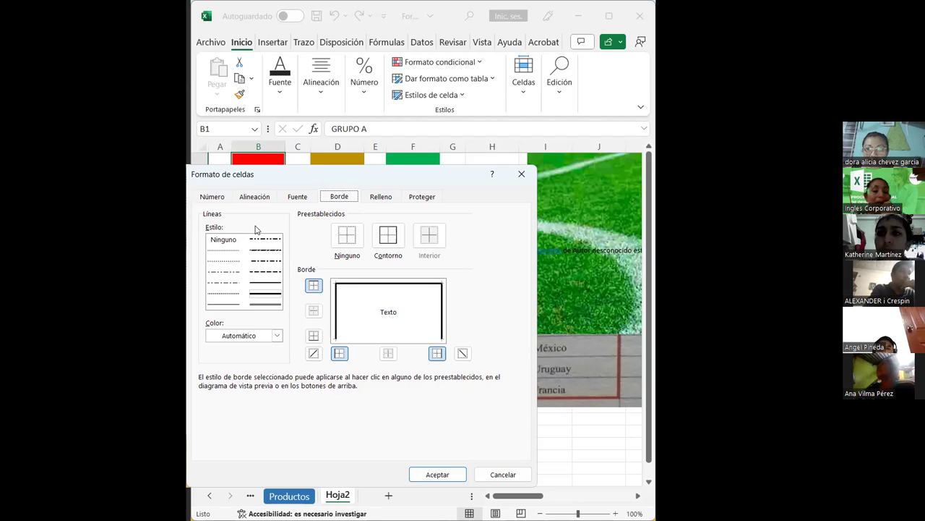
key(Escape)
click(321, 76)
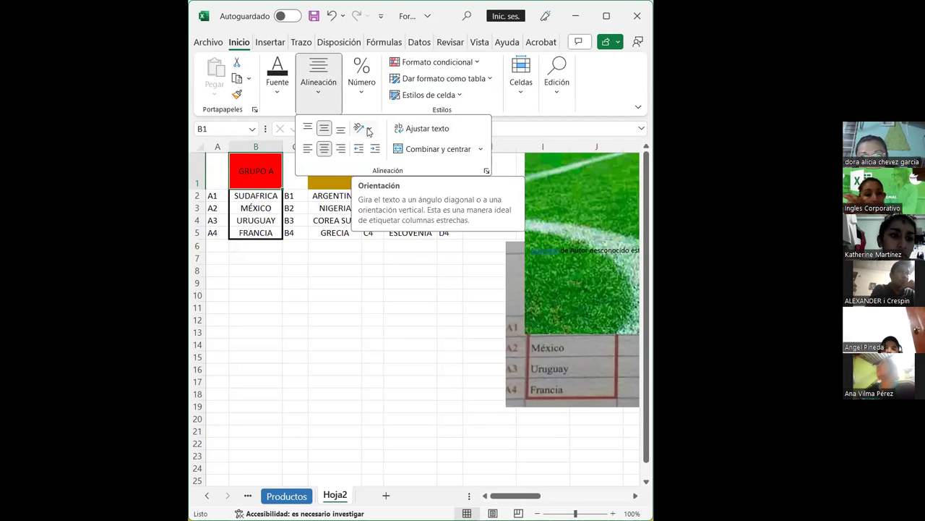
click(369, 132)
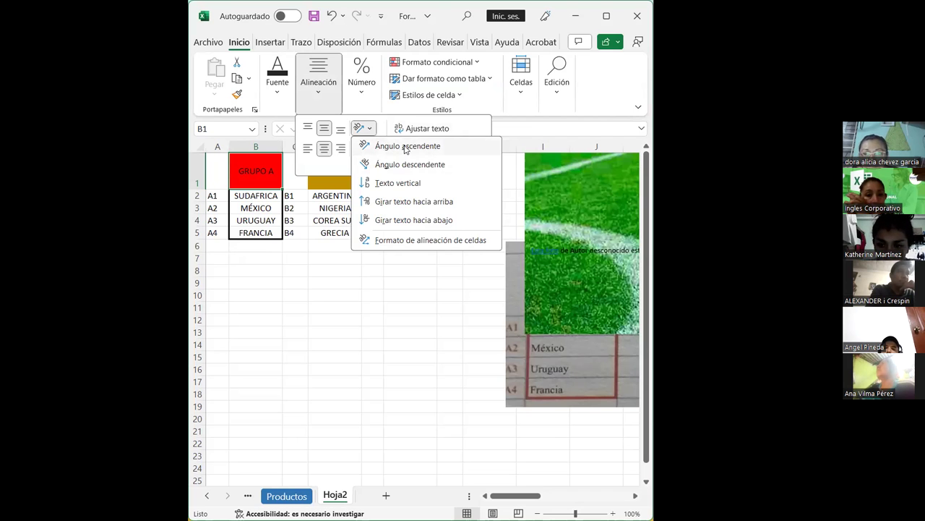
click(407, 146)
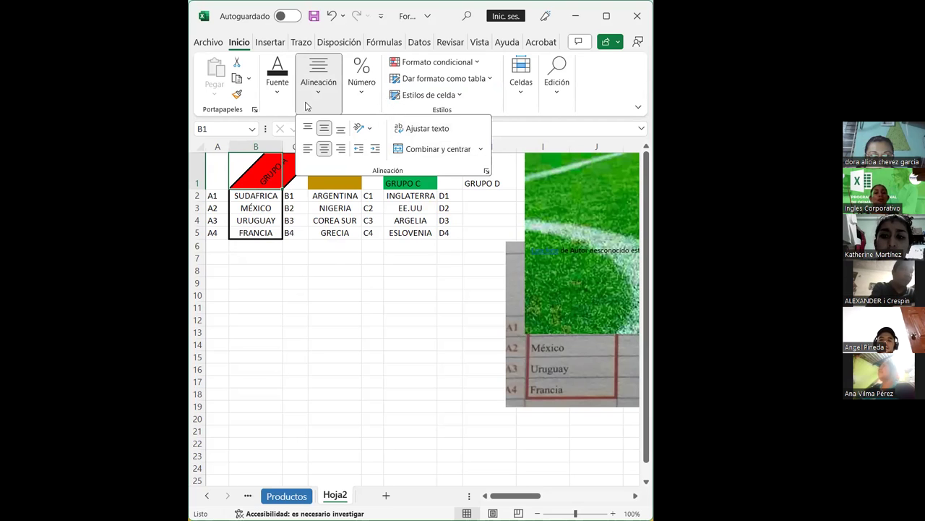
click(277, 90)
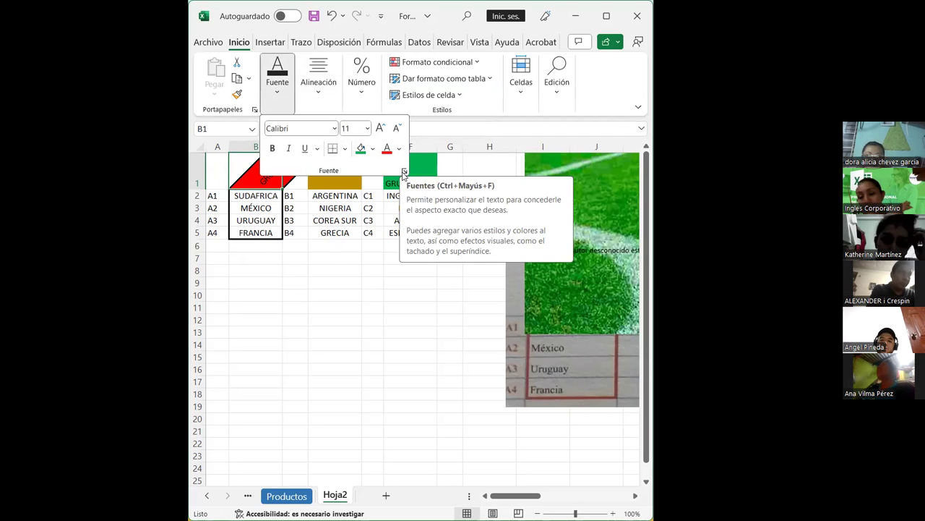
Apply a red outline border to the selected cell.
key(ctrl+1)
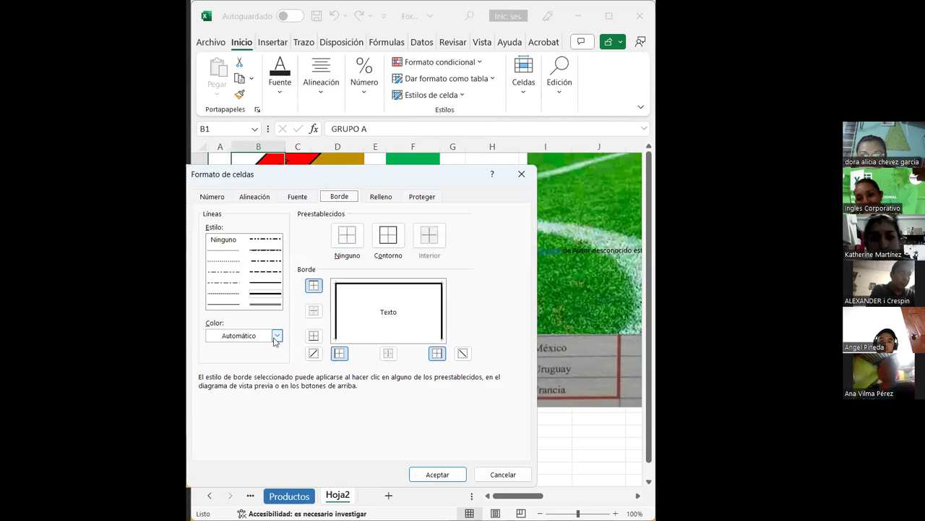
click(276, 337)
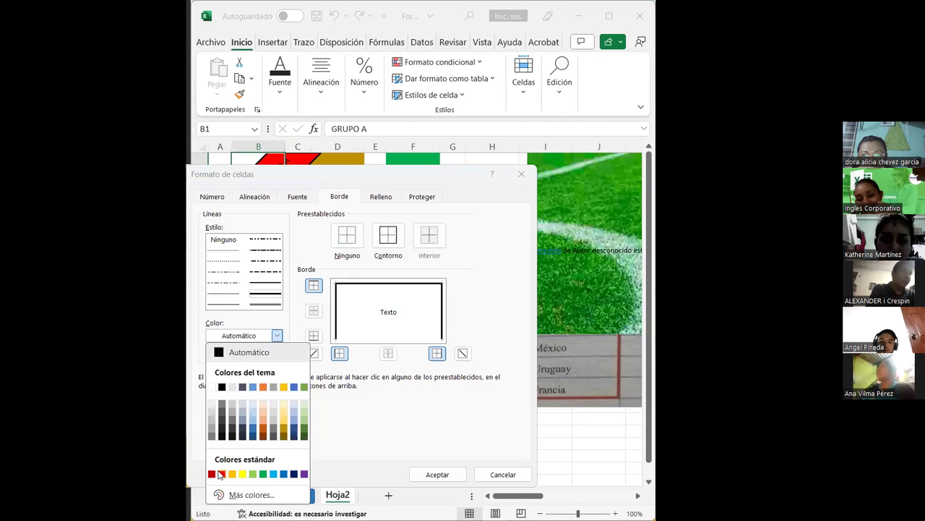
click(221, 474)
click(388, 235)
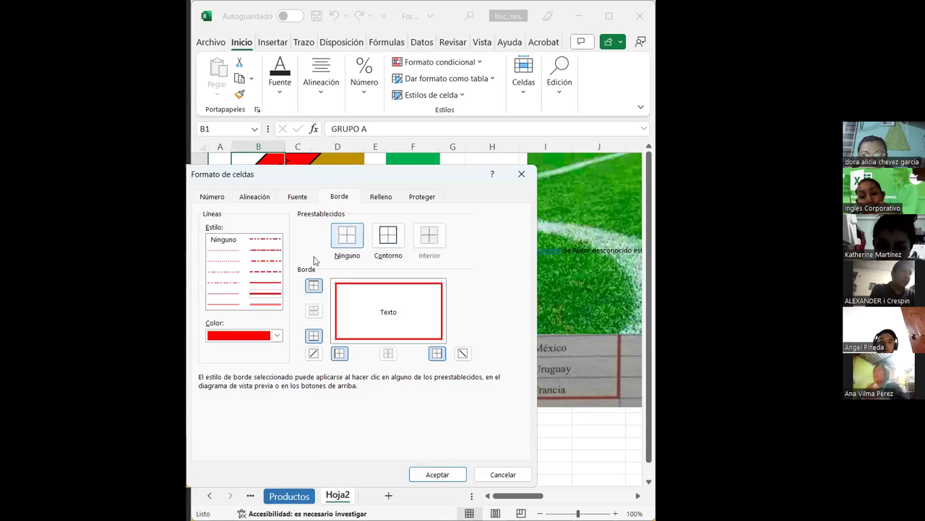
click(434, 475)
Give the GRUPO A range B1:B5 a heaviest-line red outline border.
click(271, 308)
click(262, 222)
click(248, 195)
click(258, 244)
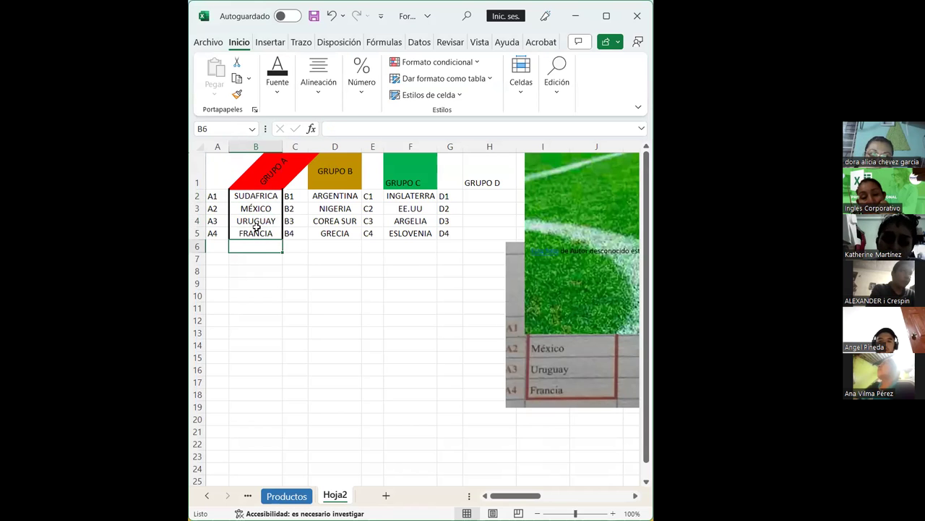
drag(266, 174, 262, 230)
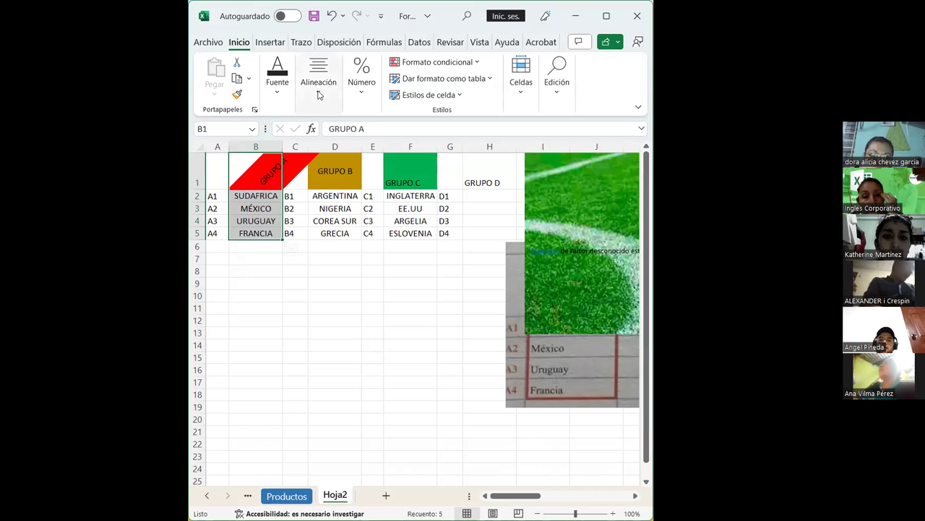
click(278, 87)
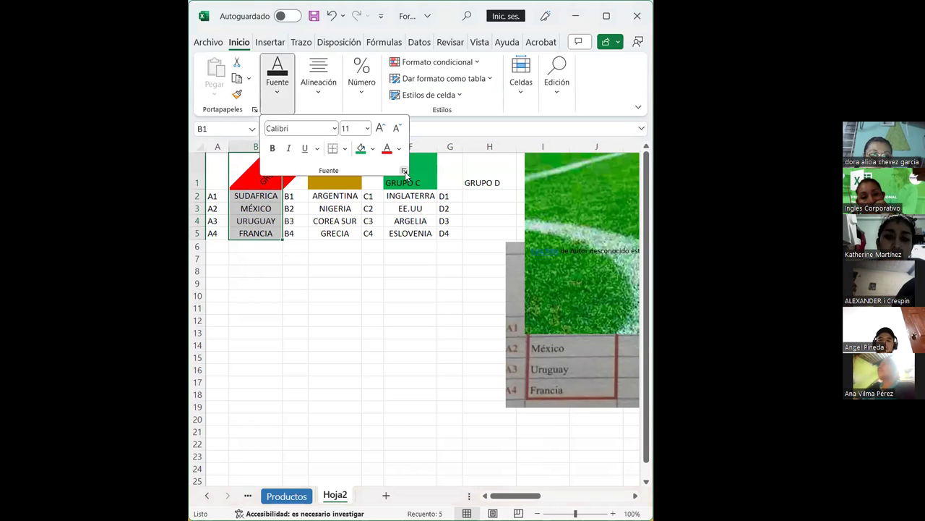
click(403, 170)
click(336, 196)
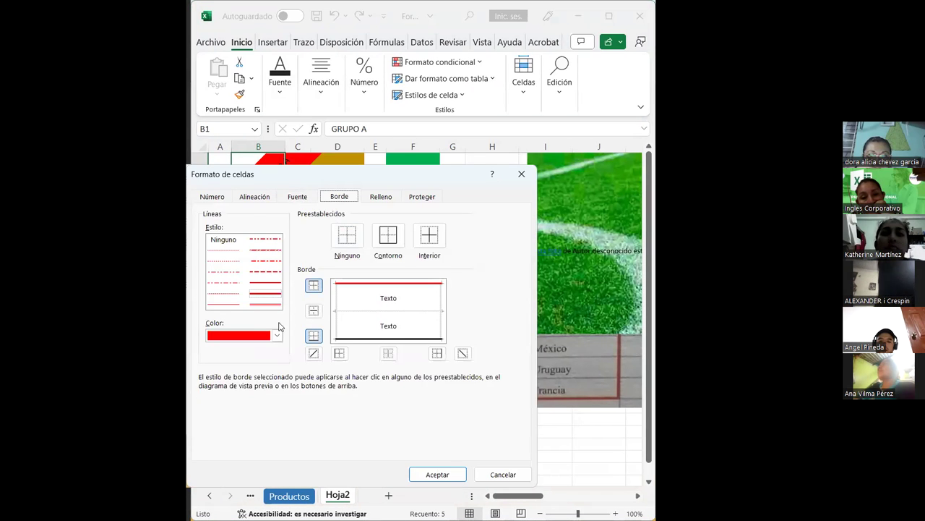
click(388, 235)
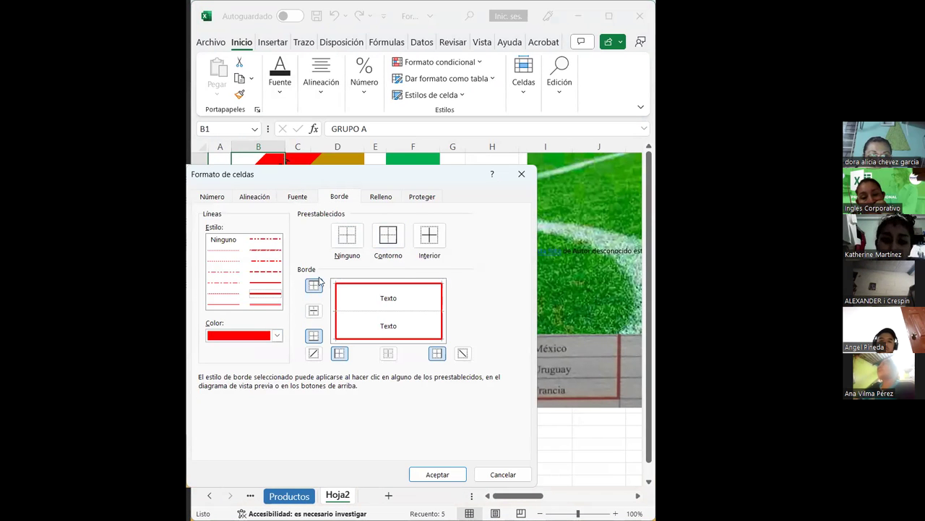
click(272, 301)
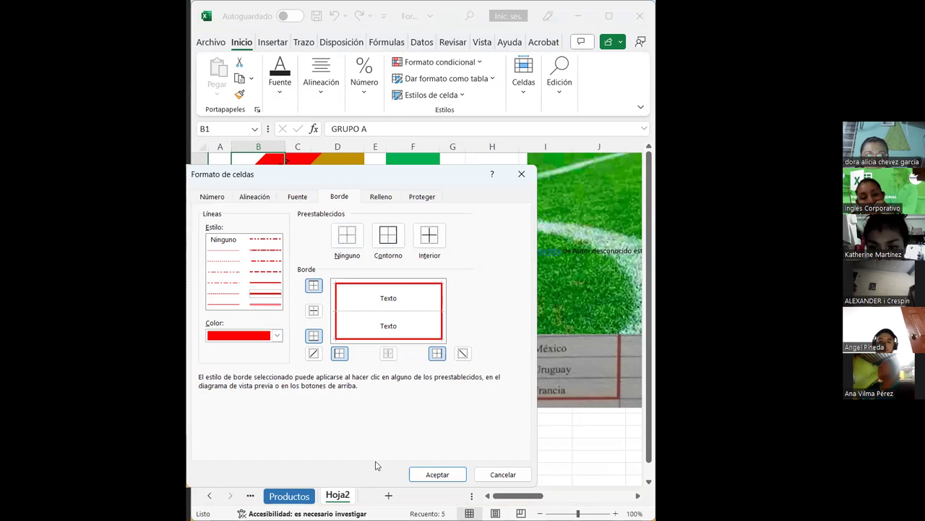
click(438, 474)
click(297, 382)
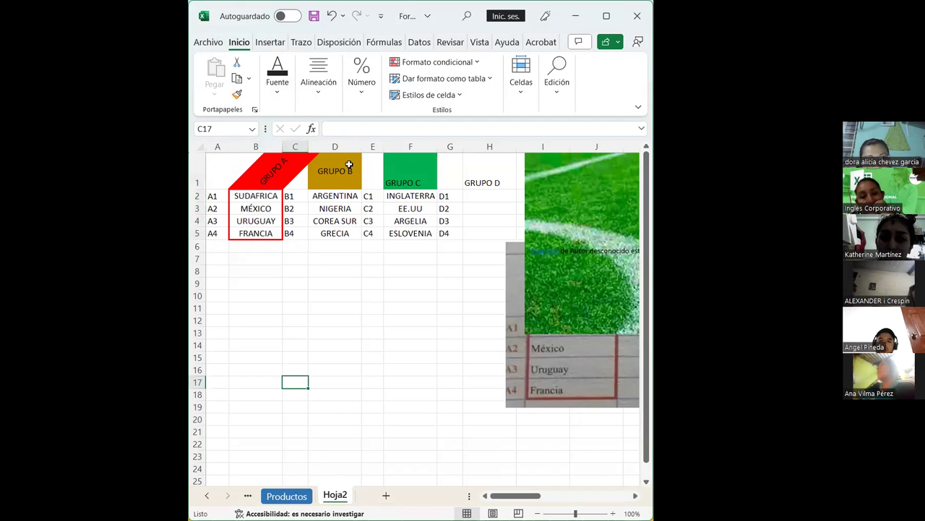
Give GRUPO B cells D1:D5 a dark gold outline border matching its header.
drag(342, 170, 346, 225)
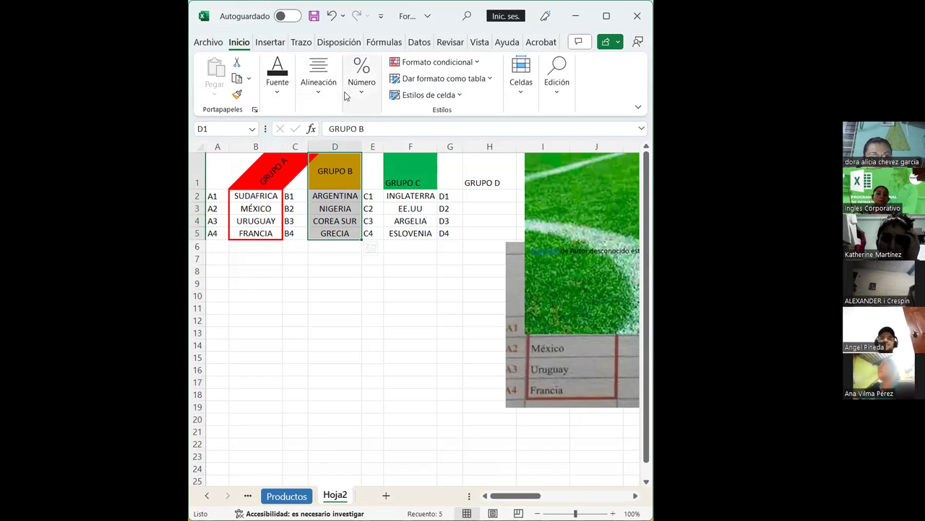
click(280, 86)
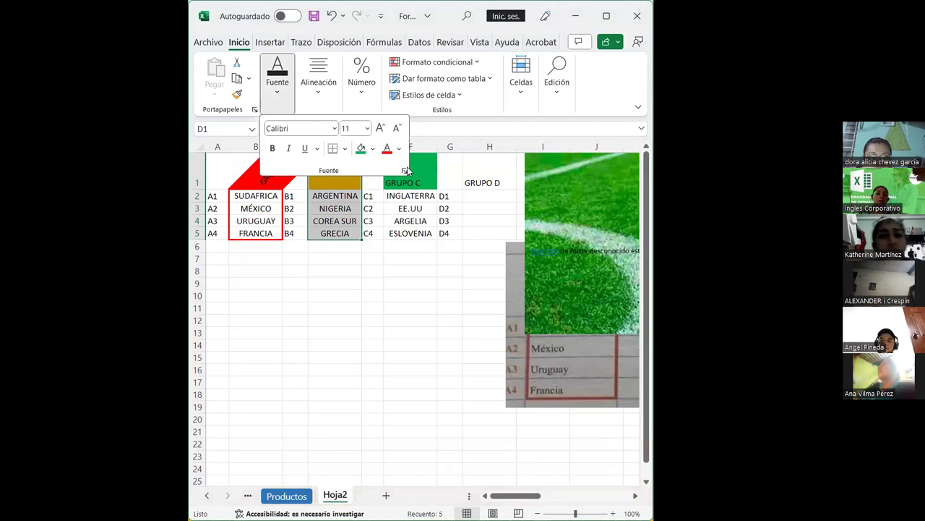
click(407, 169)
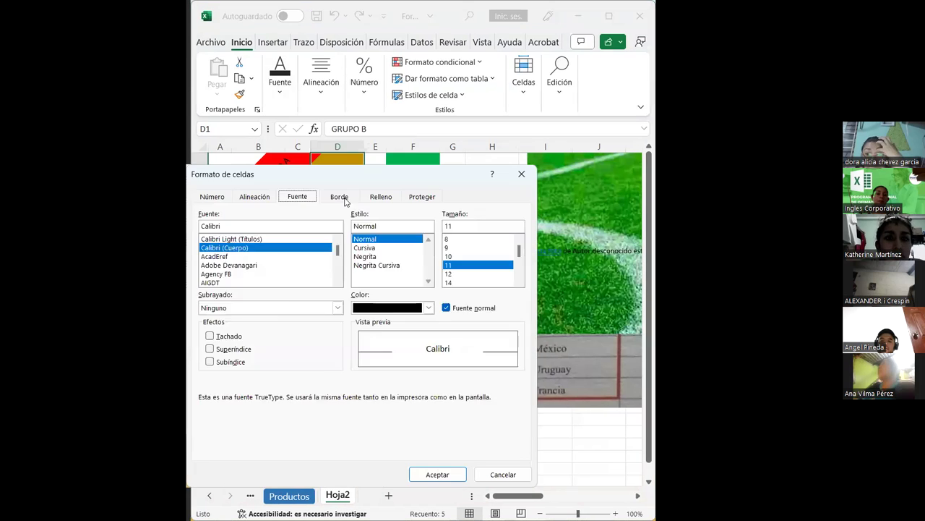
click(388, 235)
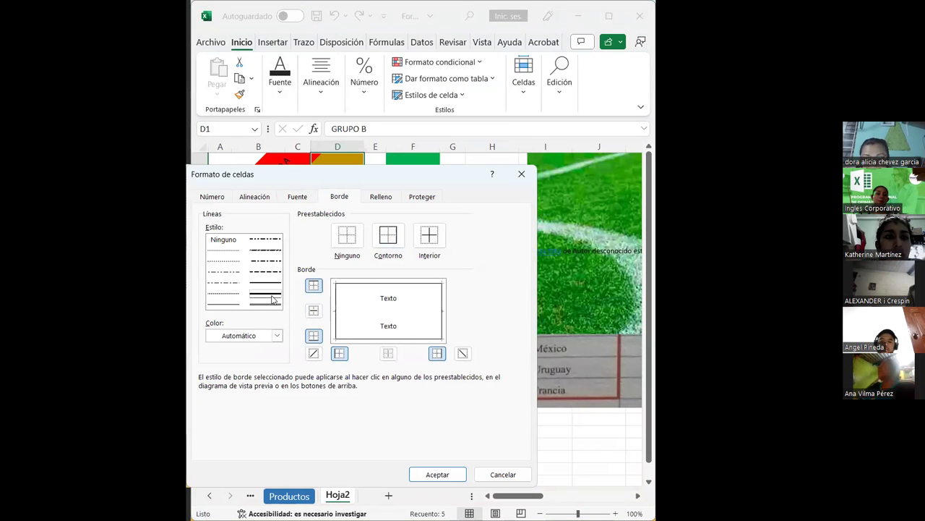
click(280, 337)
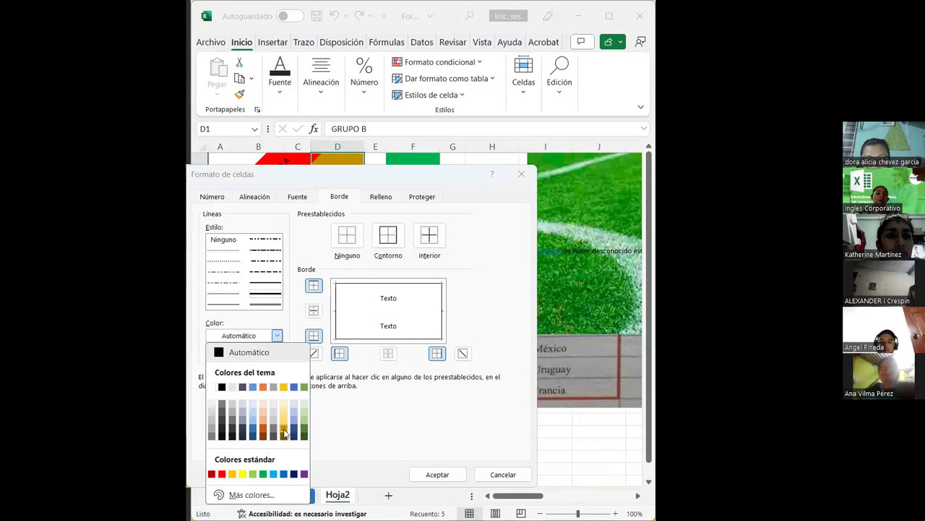
click(283, 432)
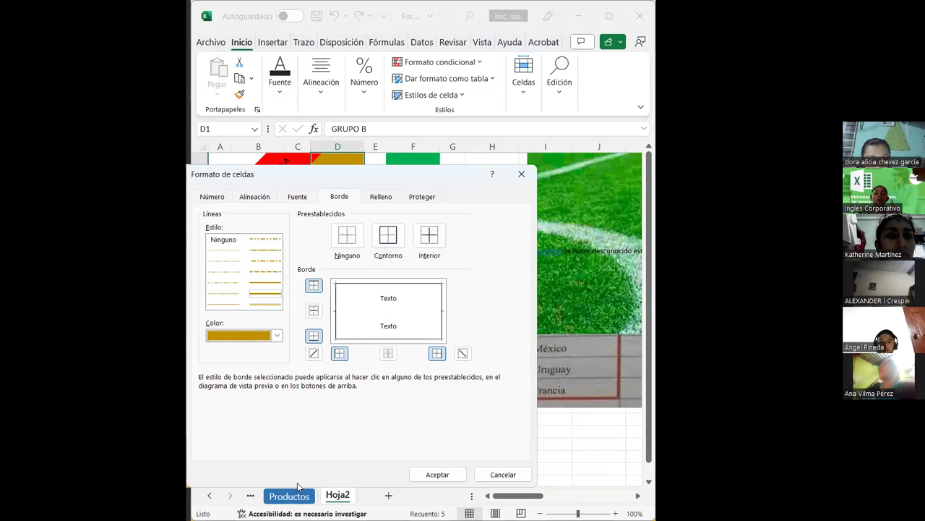
click(391, 236)
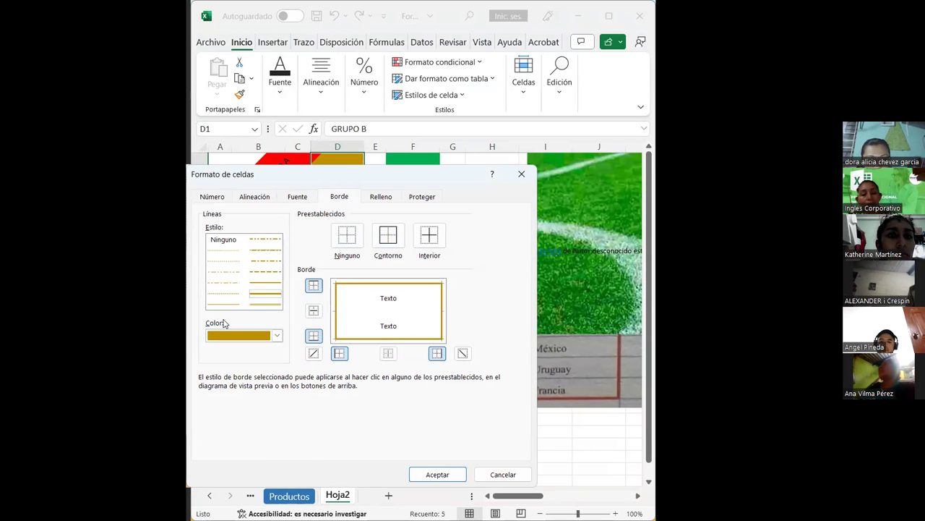
click(439, 476)
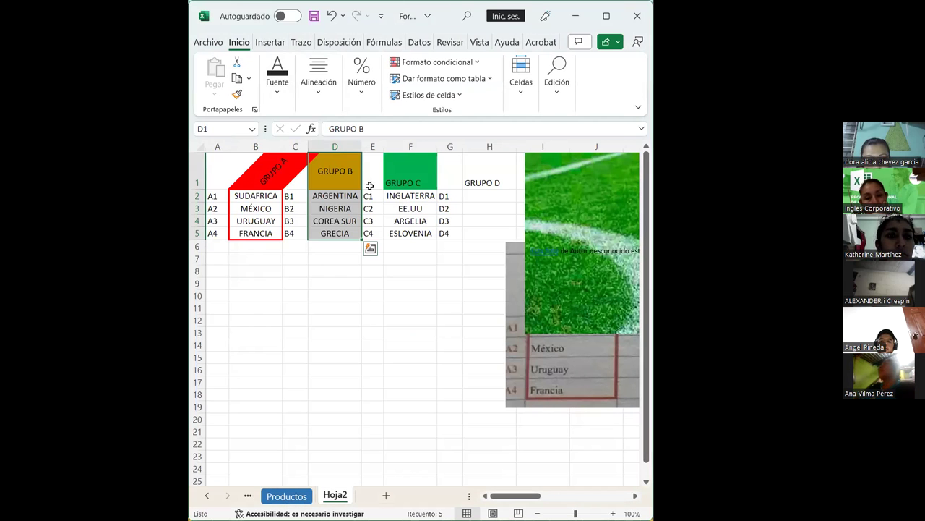
click(372, 320)
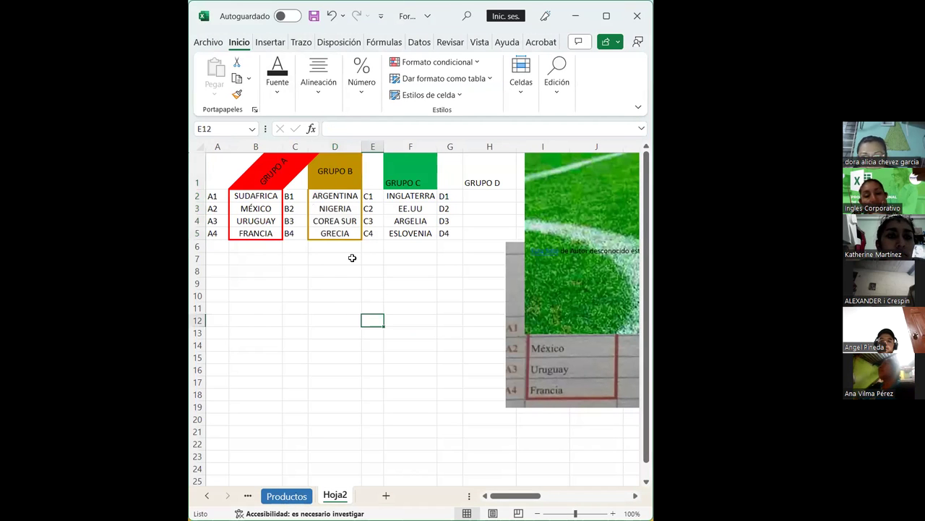
Give the GRUPO B header in D1 an ascending-angle text orientation, matching GRUPO A.
click(344, 173)
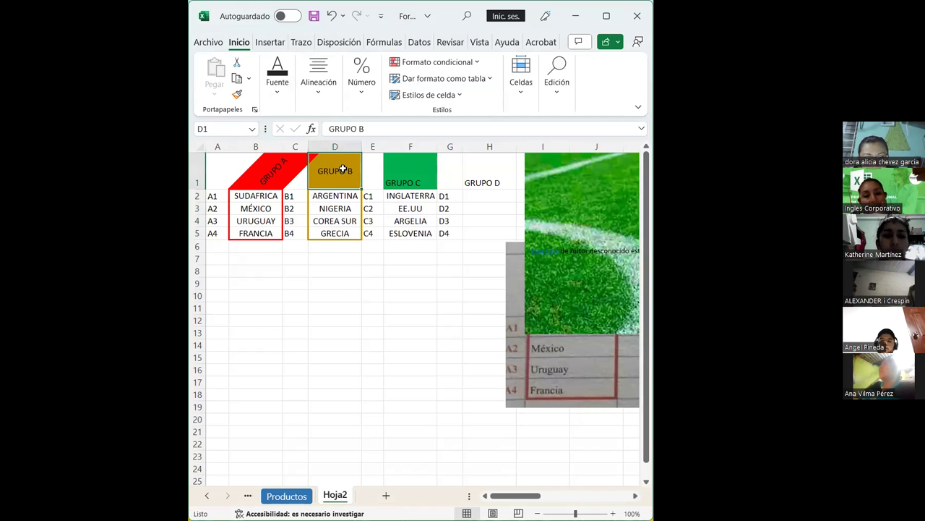
click(329, 94)
click(362, 128)
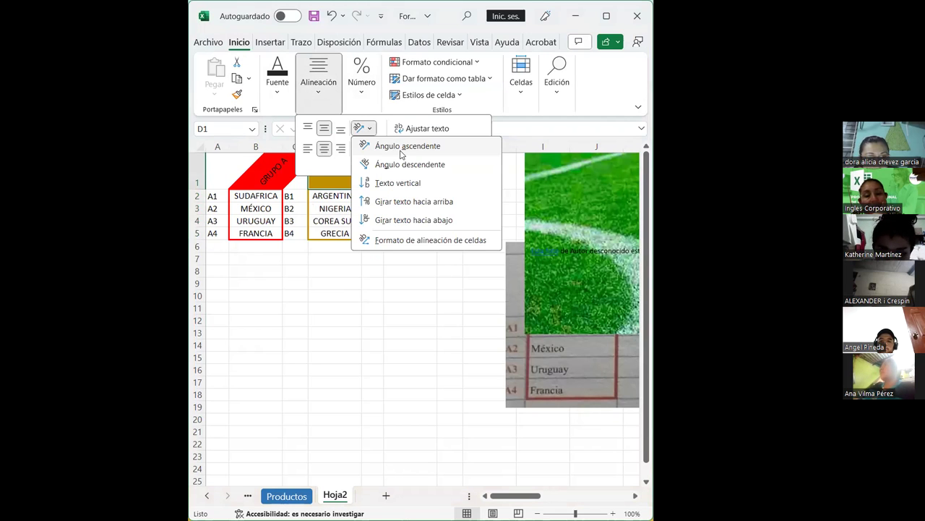
click(401, 146)
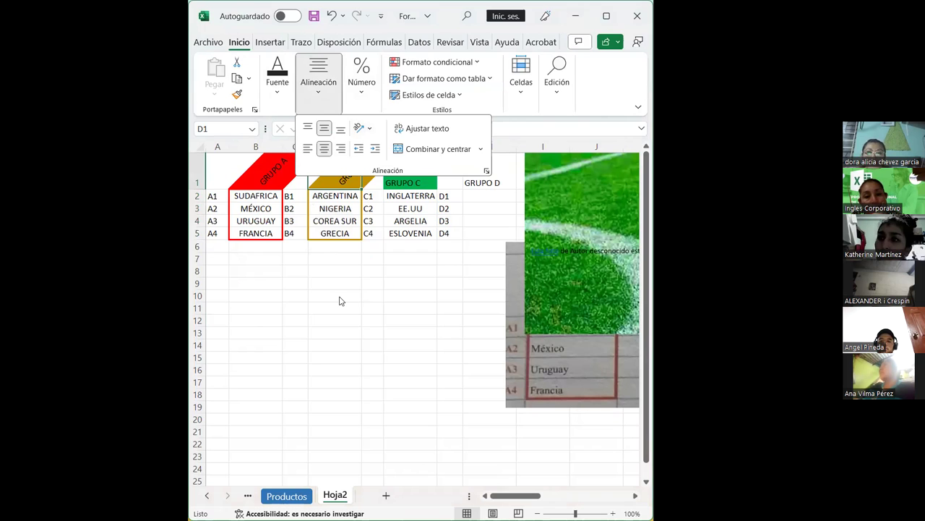
Select the GRUPO C header in F1 and bring up its text orientation choices.
click(405, 177)
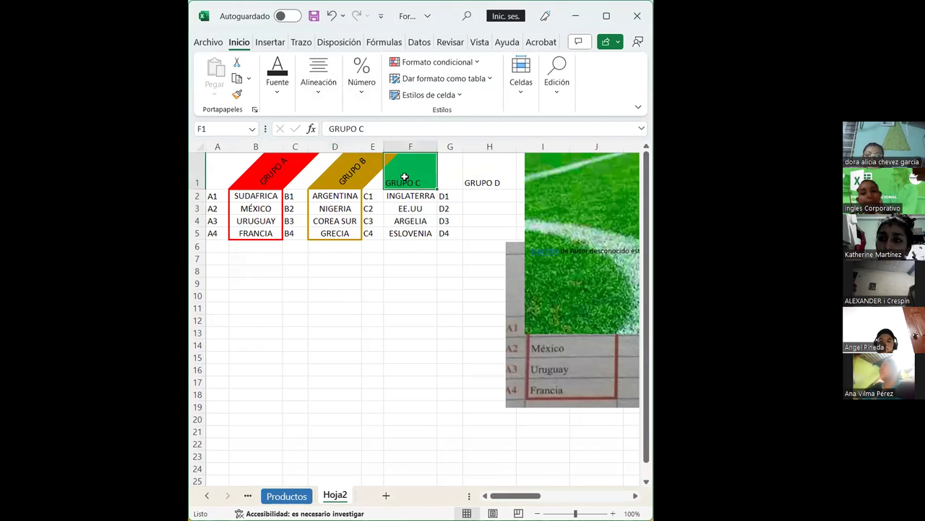
click(318, 81)
click(370, 130)
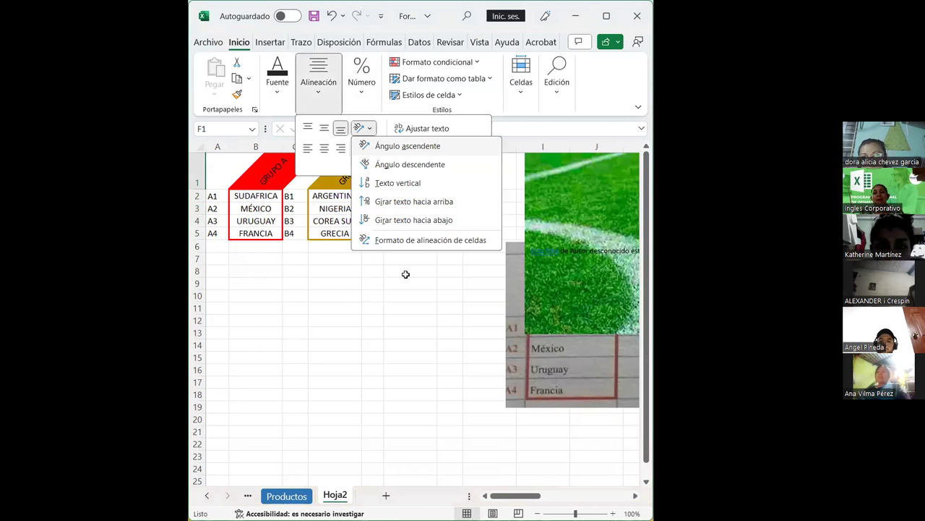